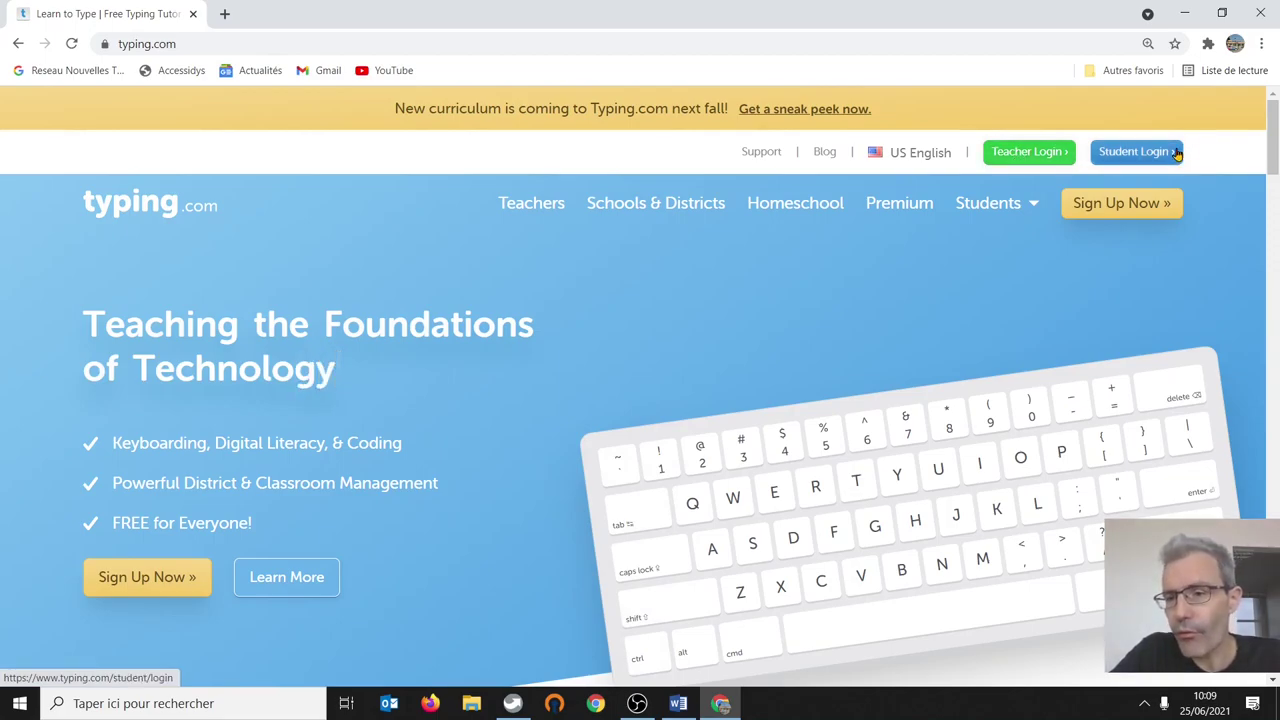
Step: Log in to the Typing.com teacher portal with the saved teacher username and account password
mouse_move(1121, 203)
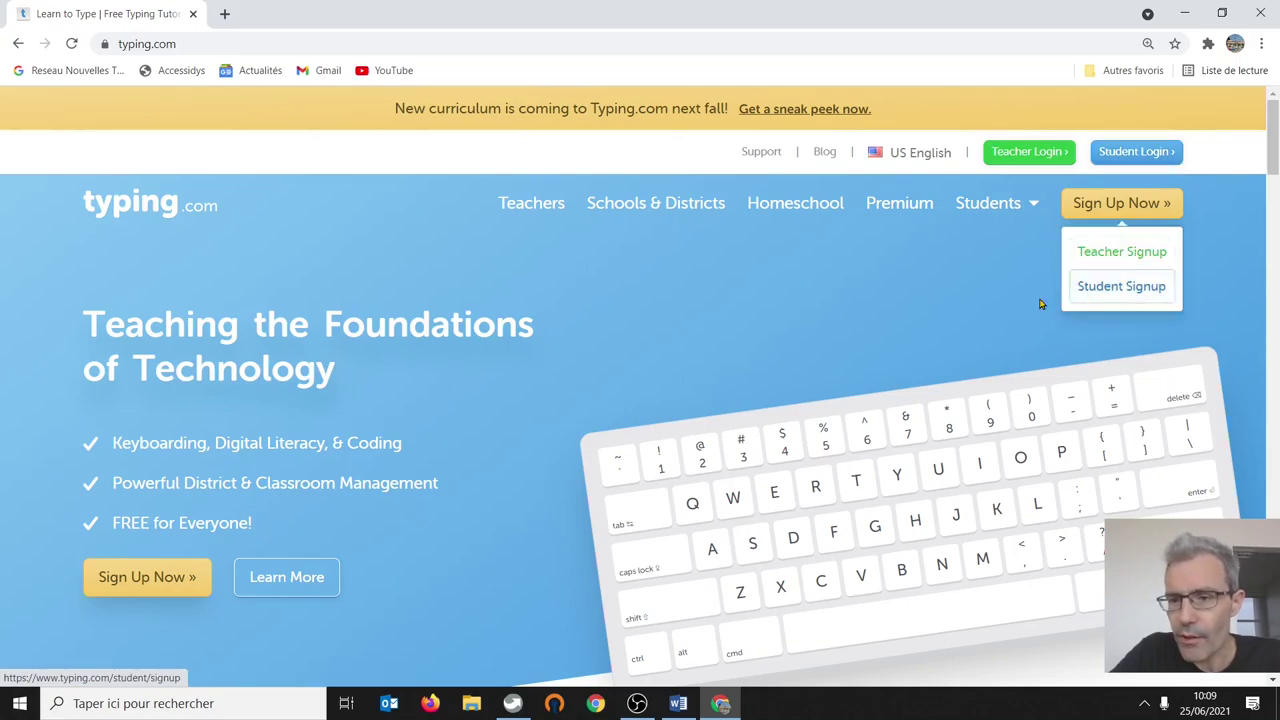
left_click(1018, 156)
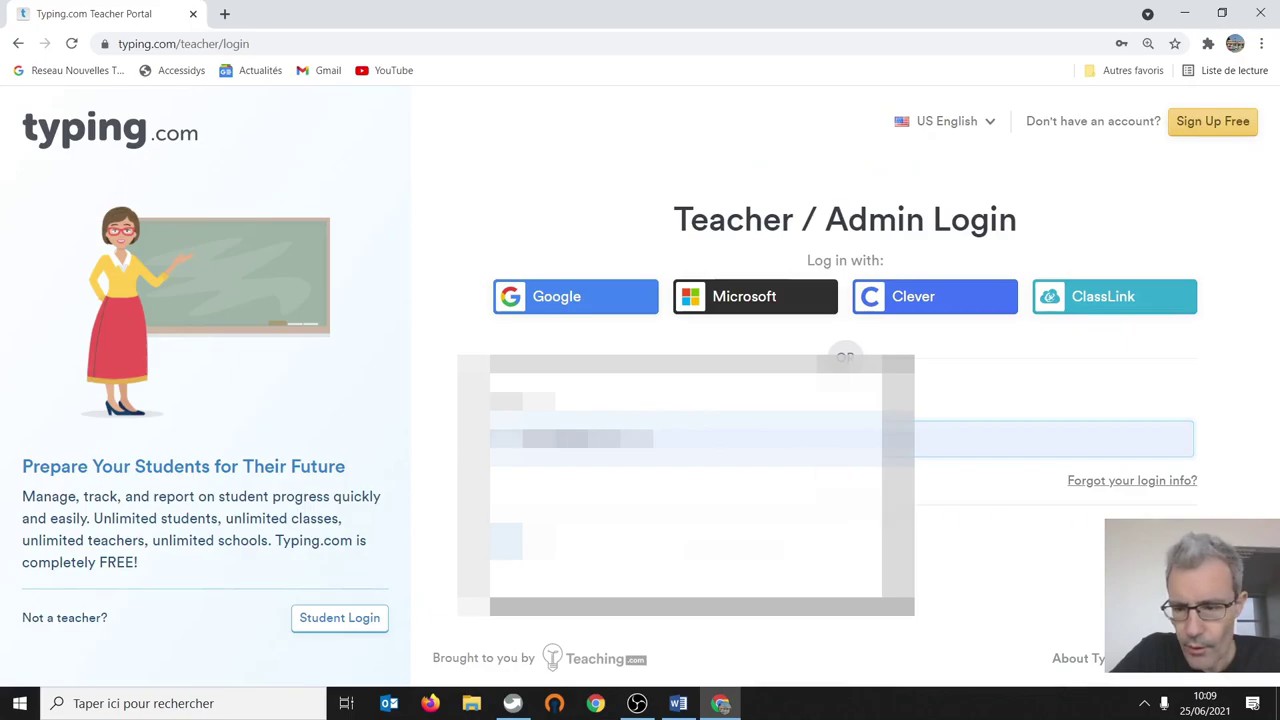
key("Return")
key("Return")
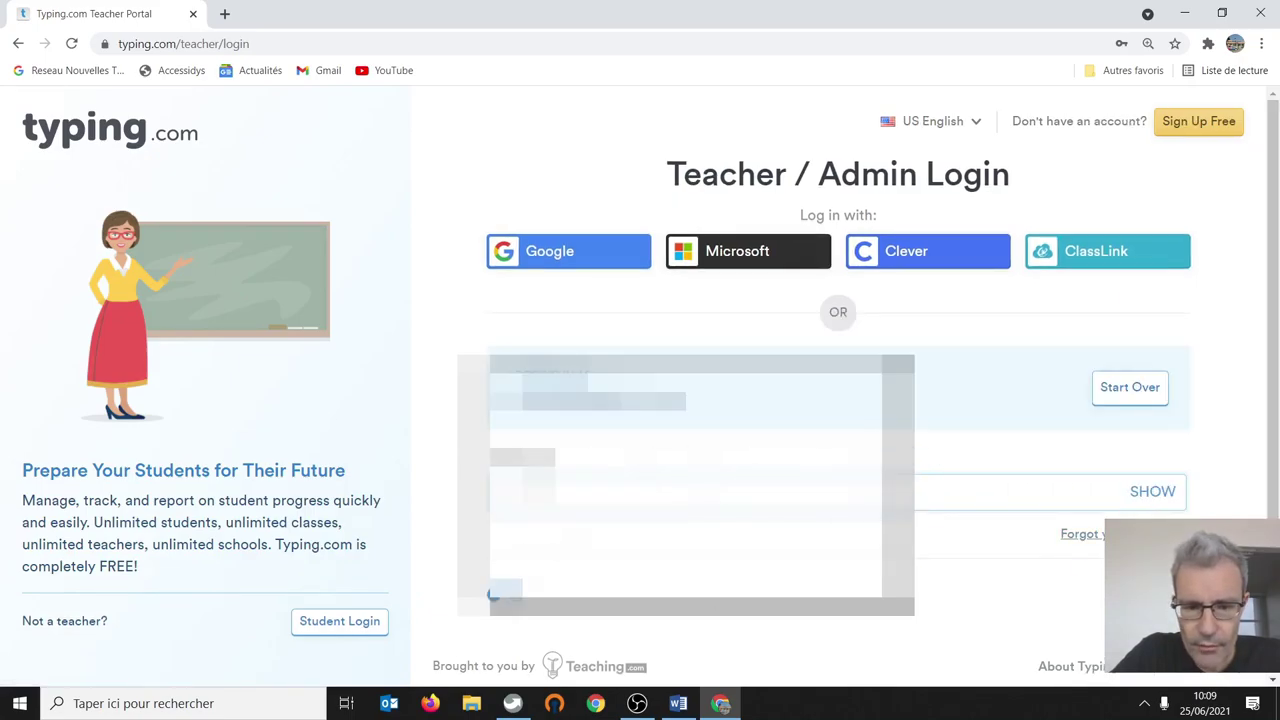
left_click(500, 491)
left_click(549, 597)
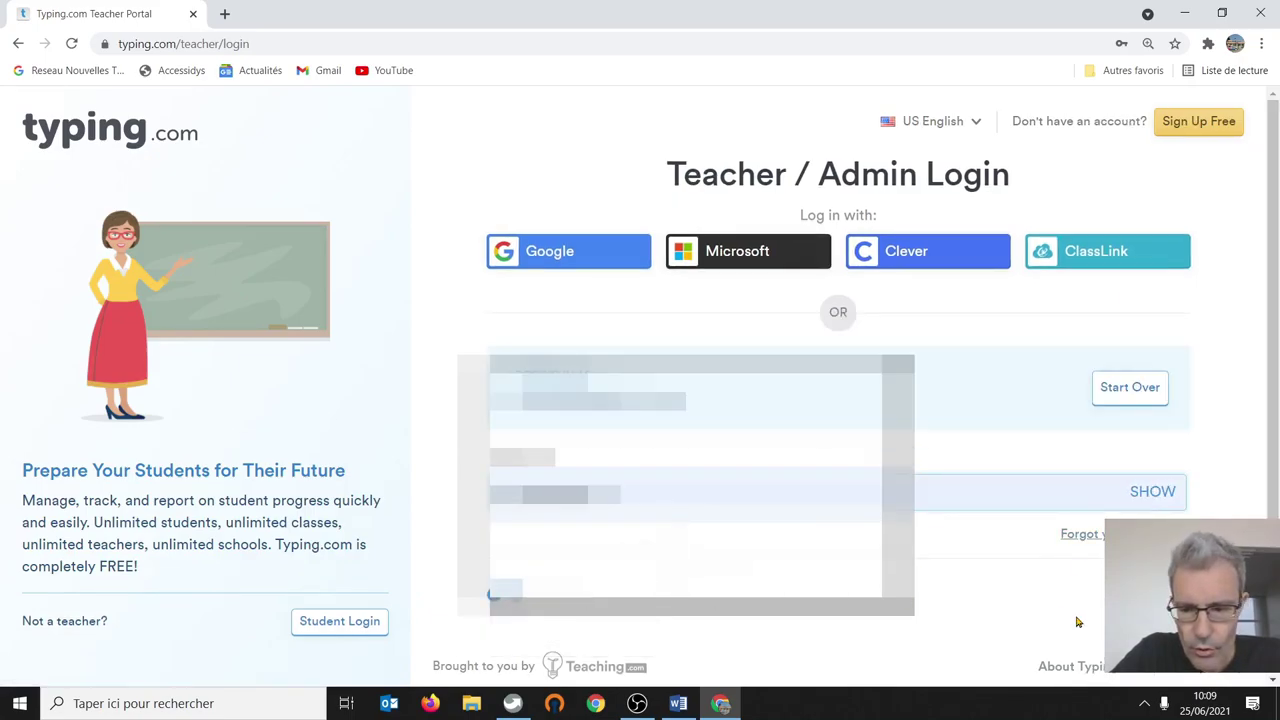
key("Return")
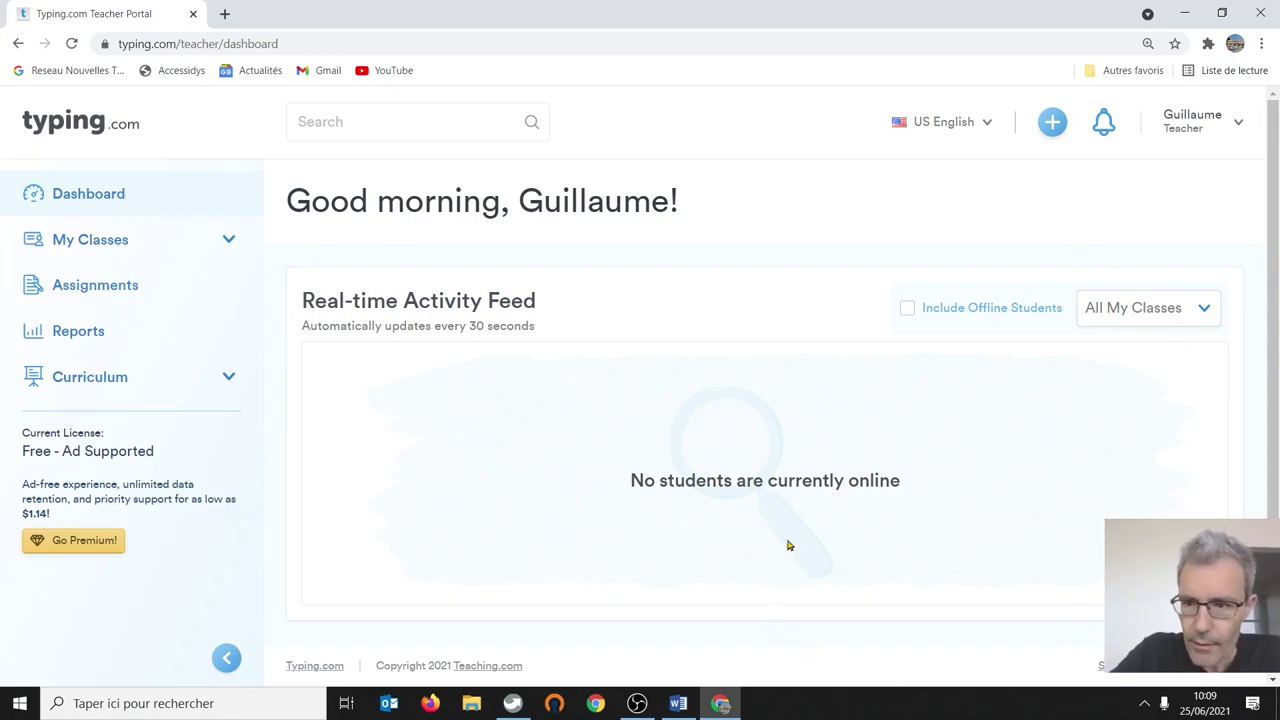
left_click(1054, 127)
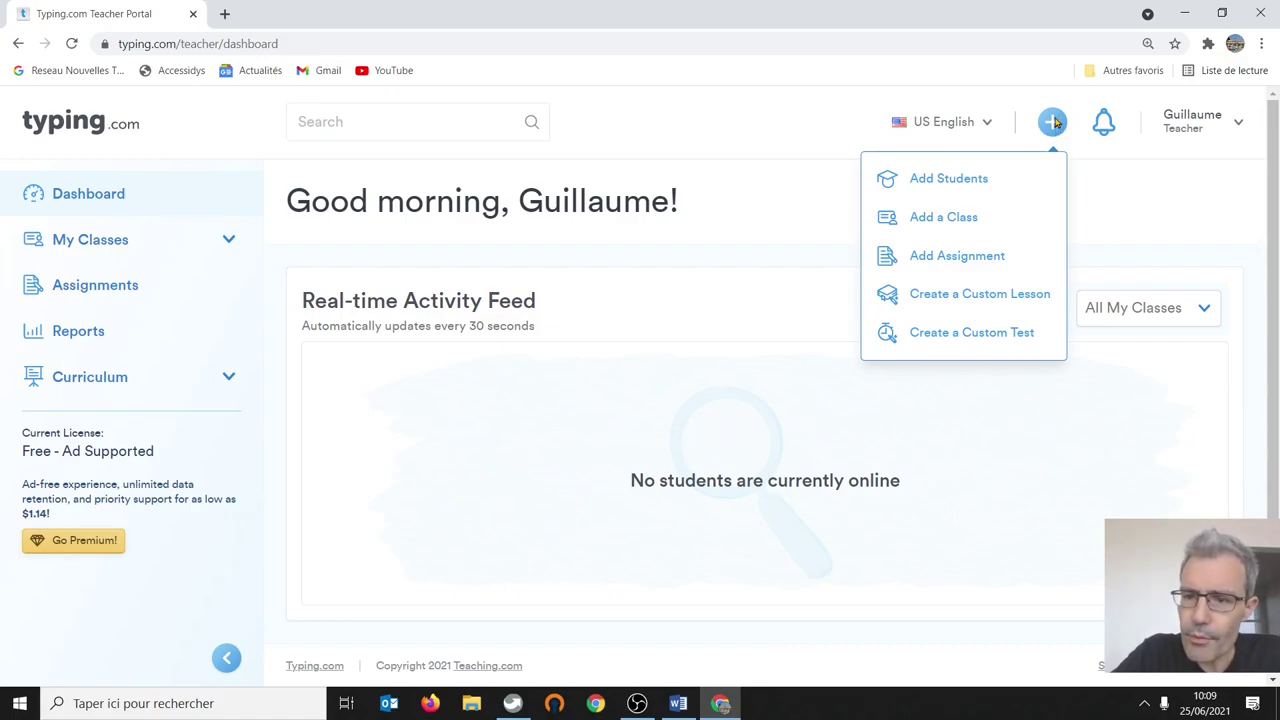
left_click(1057, 123)
left_click(1055, 122)
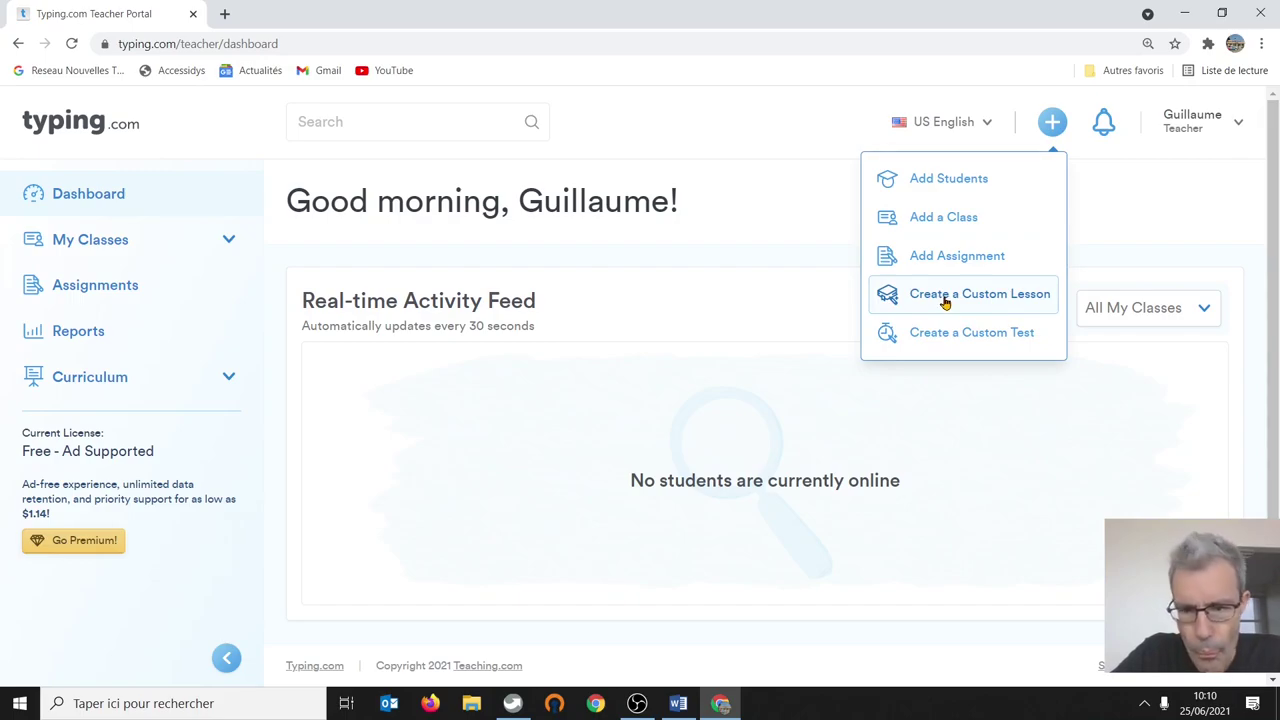
Step: Start a new custom lesson from the Keyboarding Core Curriculum section of the curriculum
left_click(80, 384)
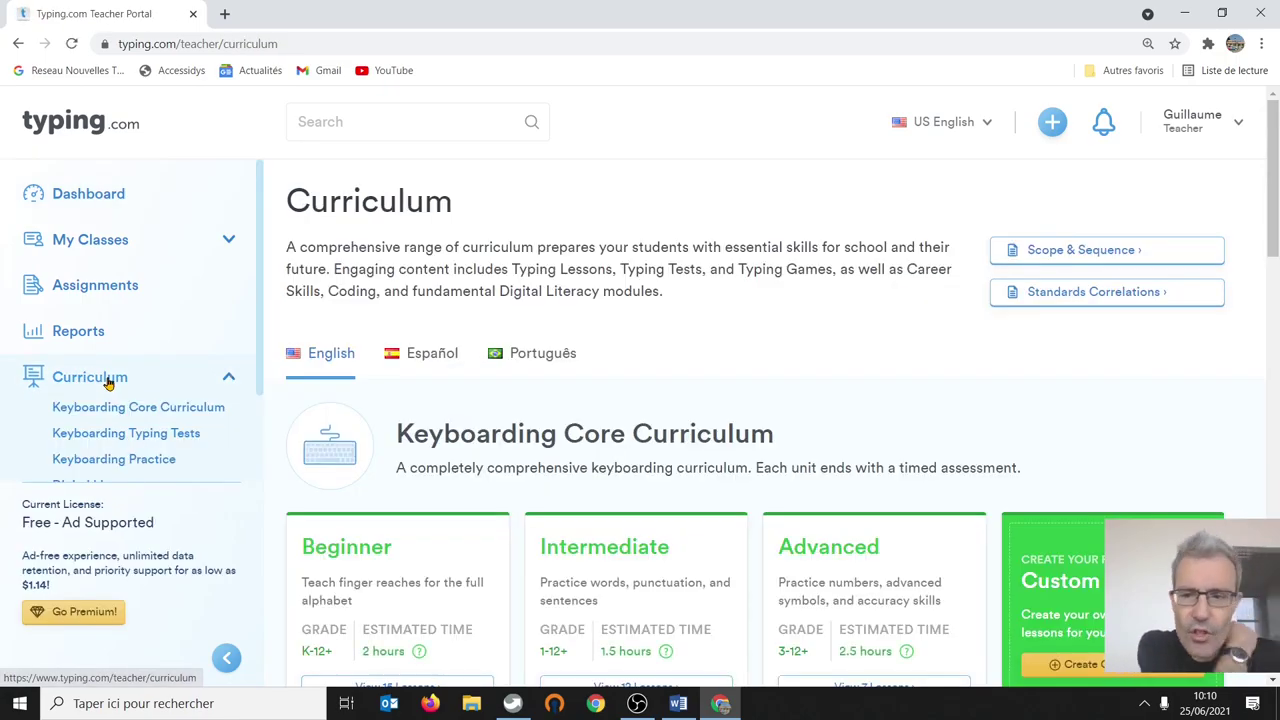
scroll(200, 400, "down", 1)
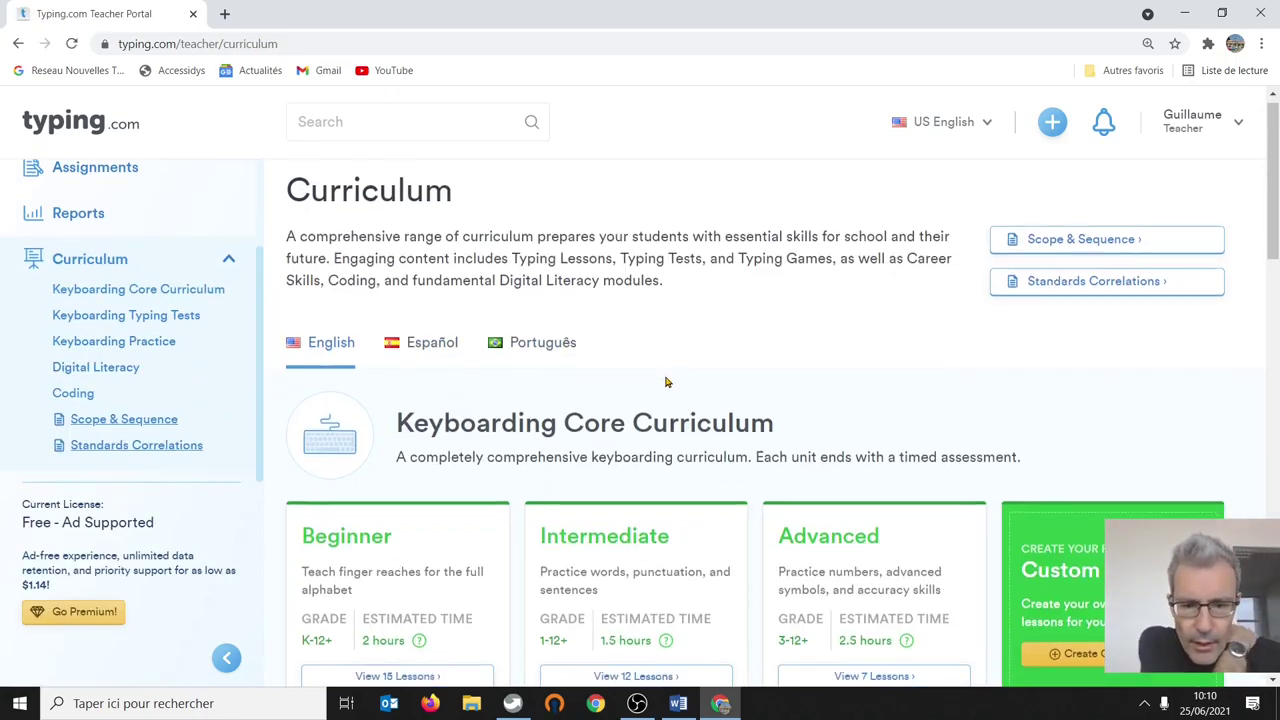
scroll(664, 390, "down", 2)
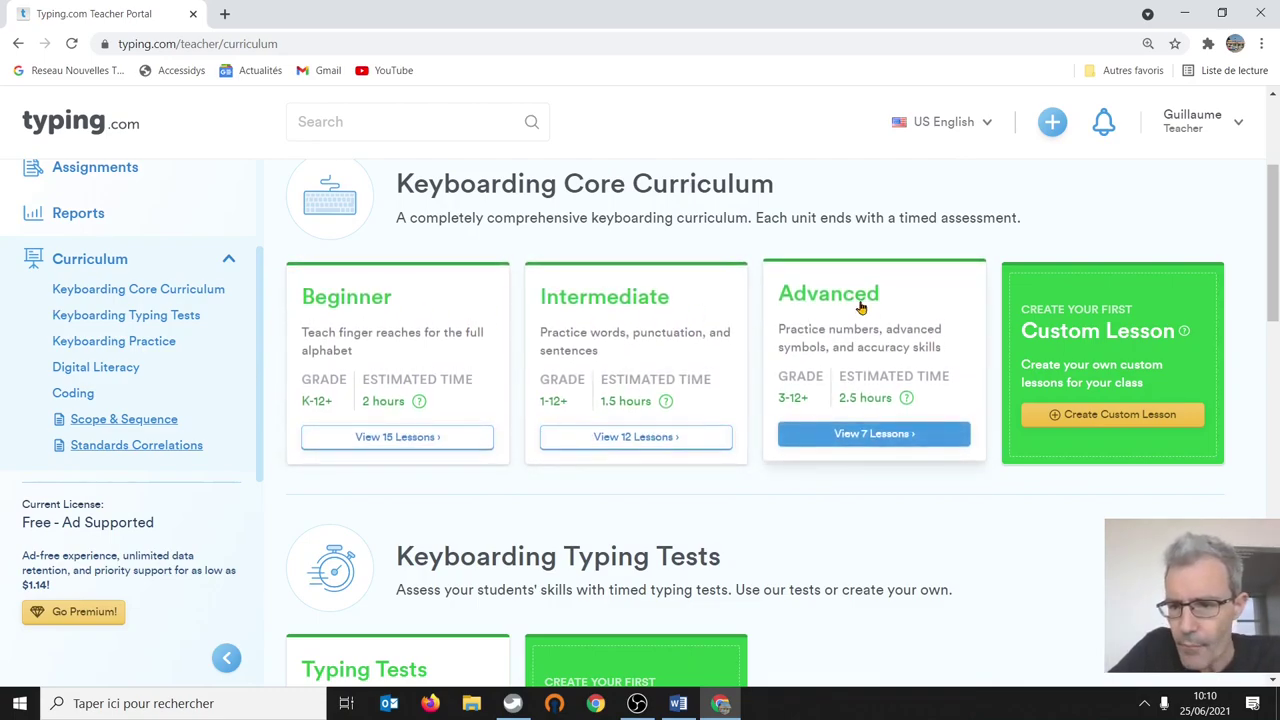
left_click(1103, 411)
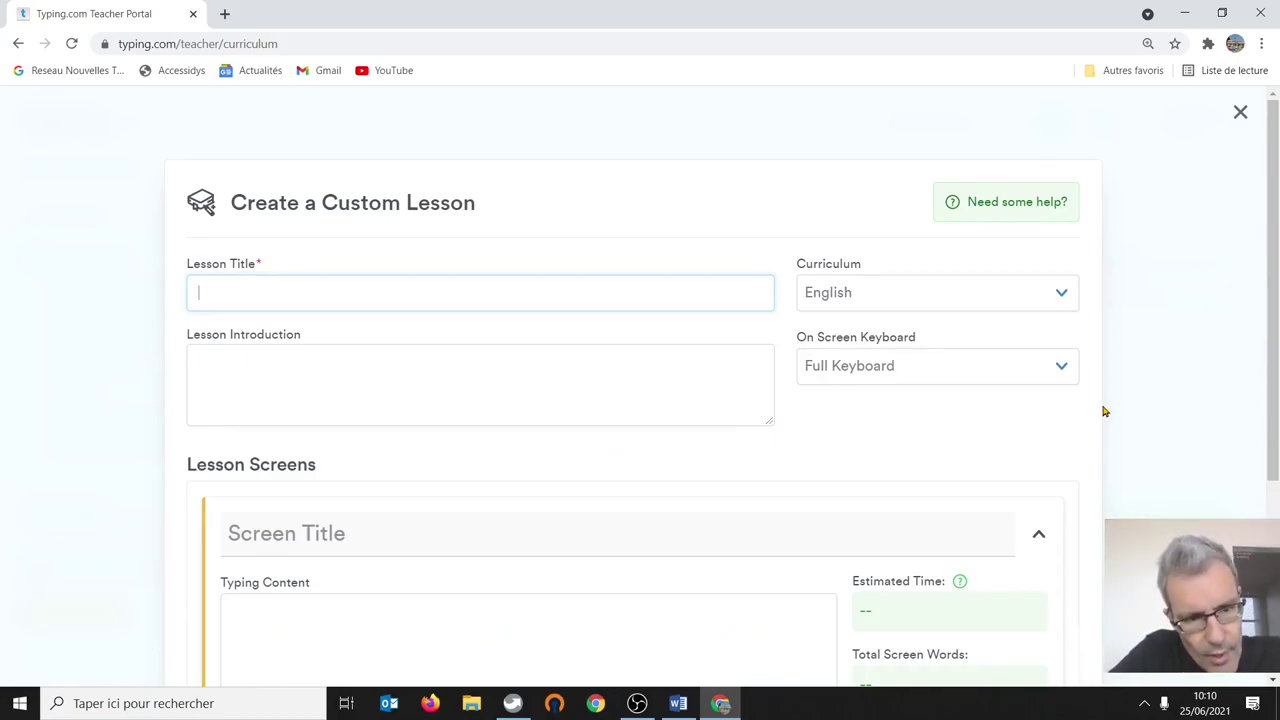
double_click(448, 203)
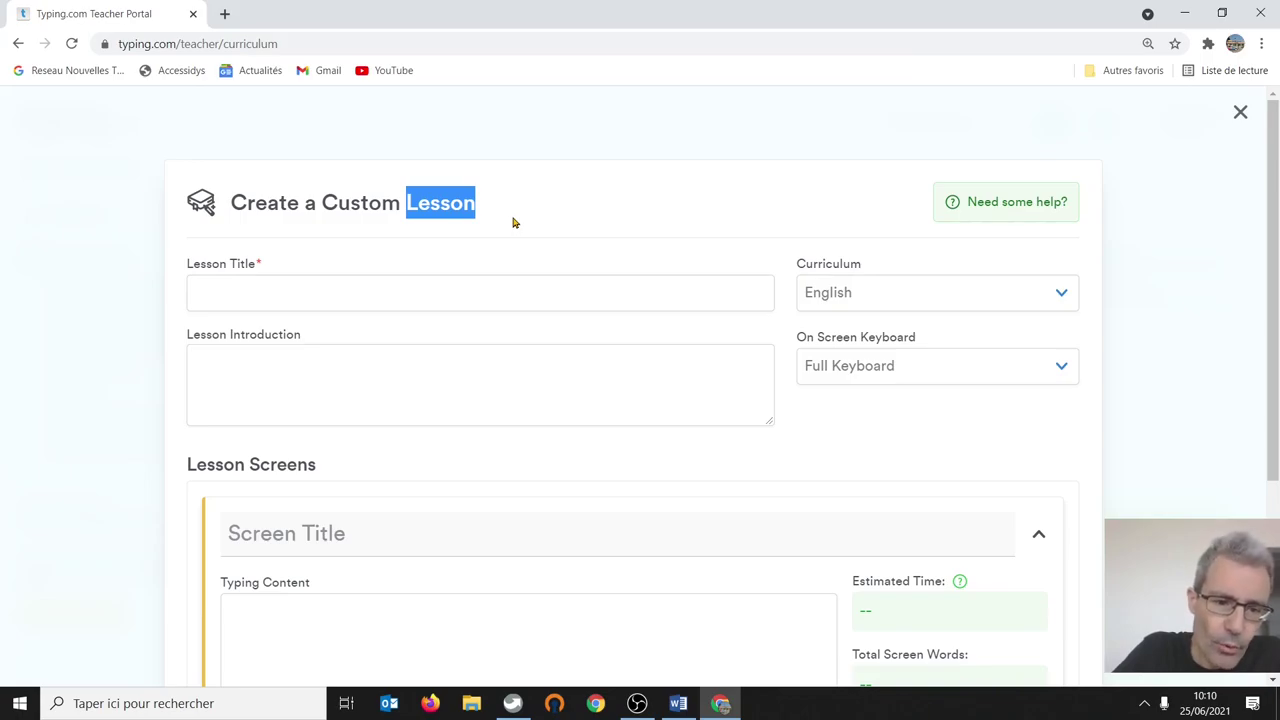
scroll(512, 220, "down", 3)
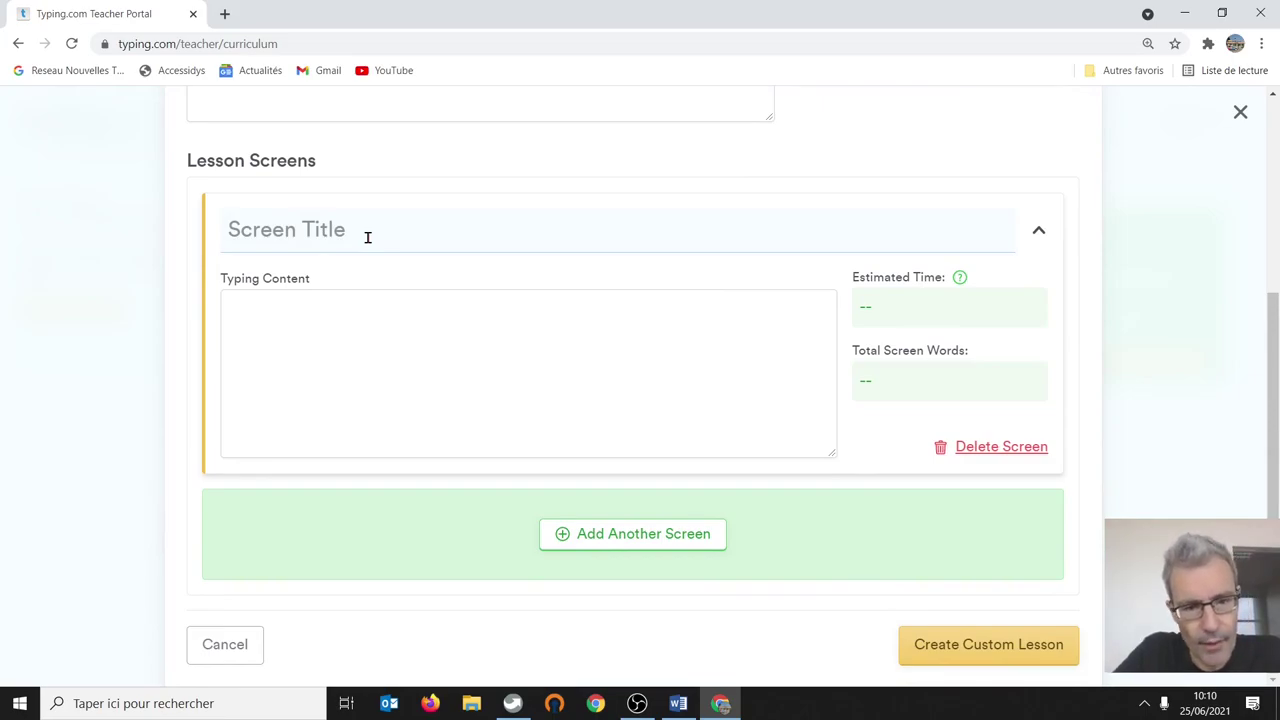
scroll(367, 237, "up", 3)
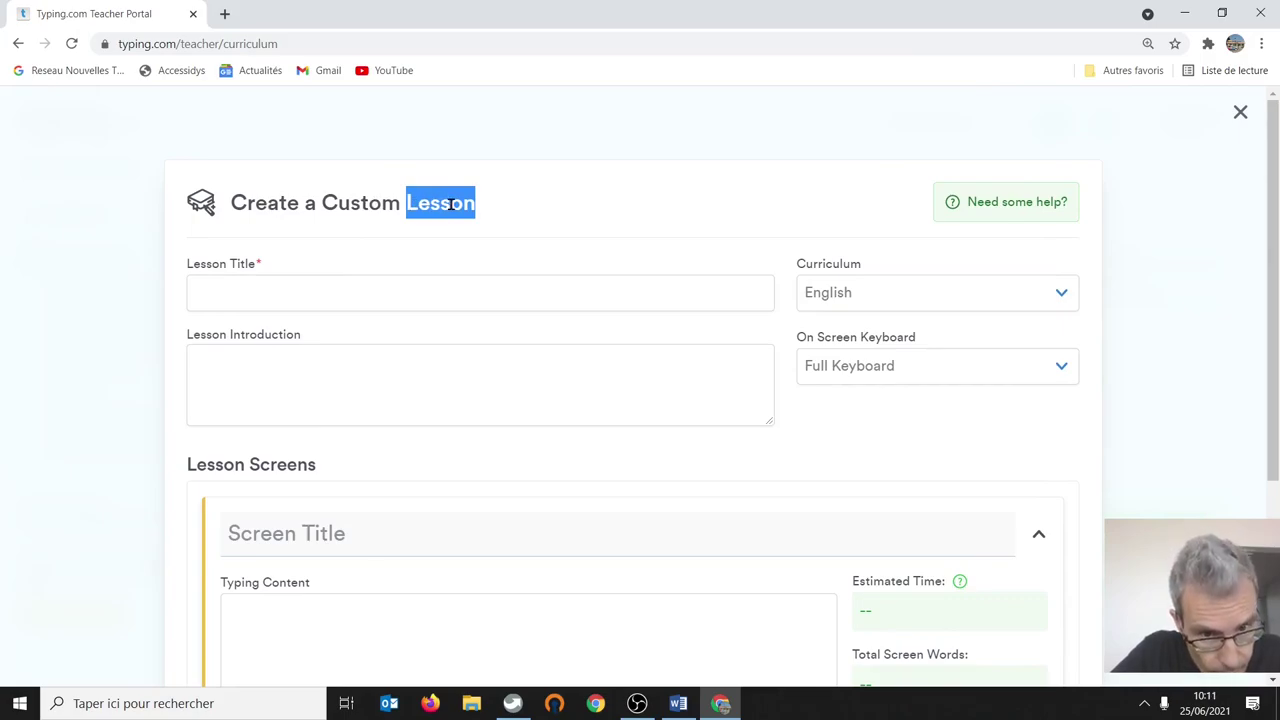
scroll(409, 343, "down", 3)
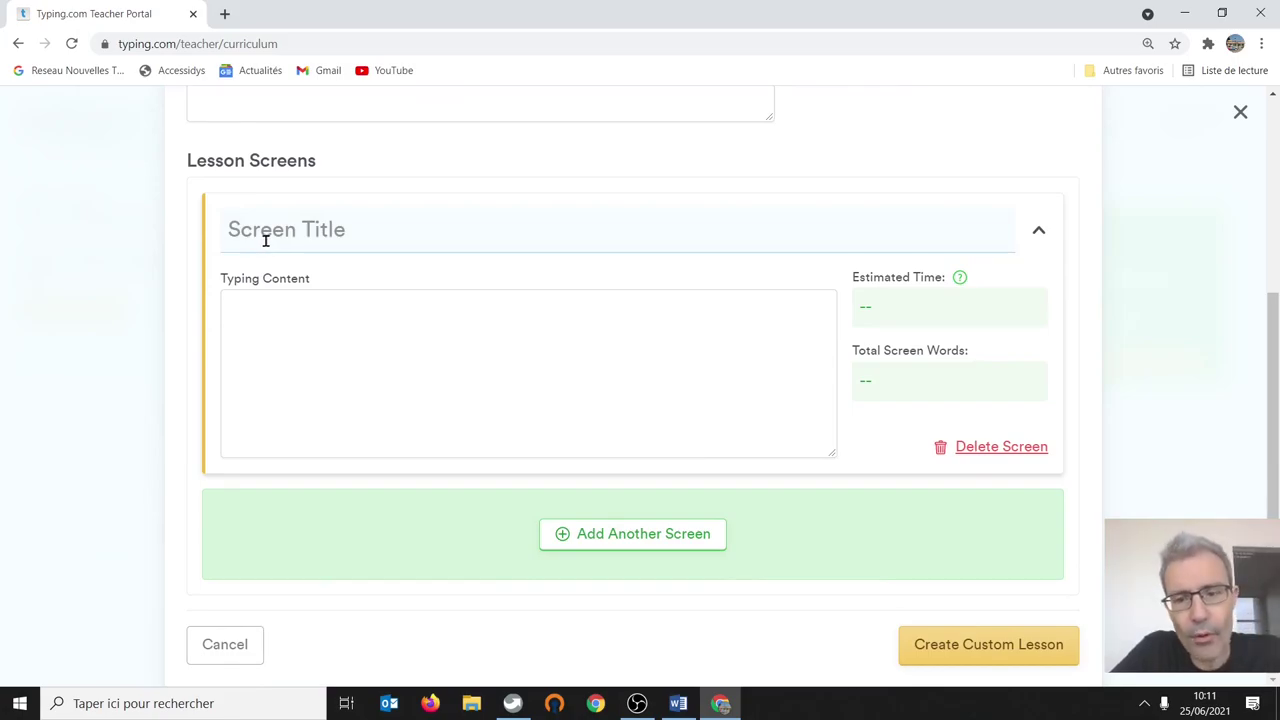
scroll(386, 386, "up", 3)
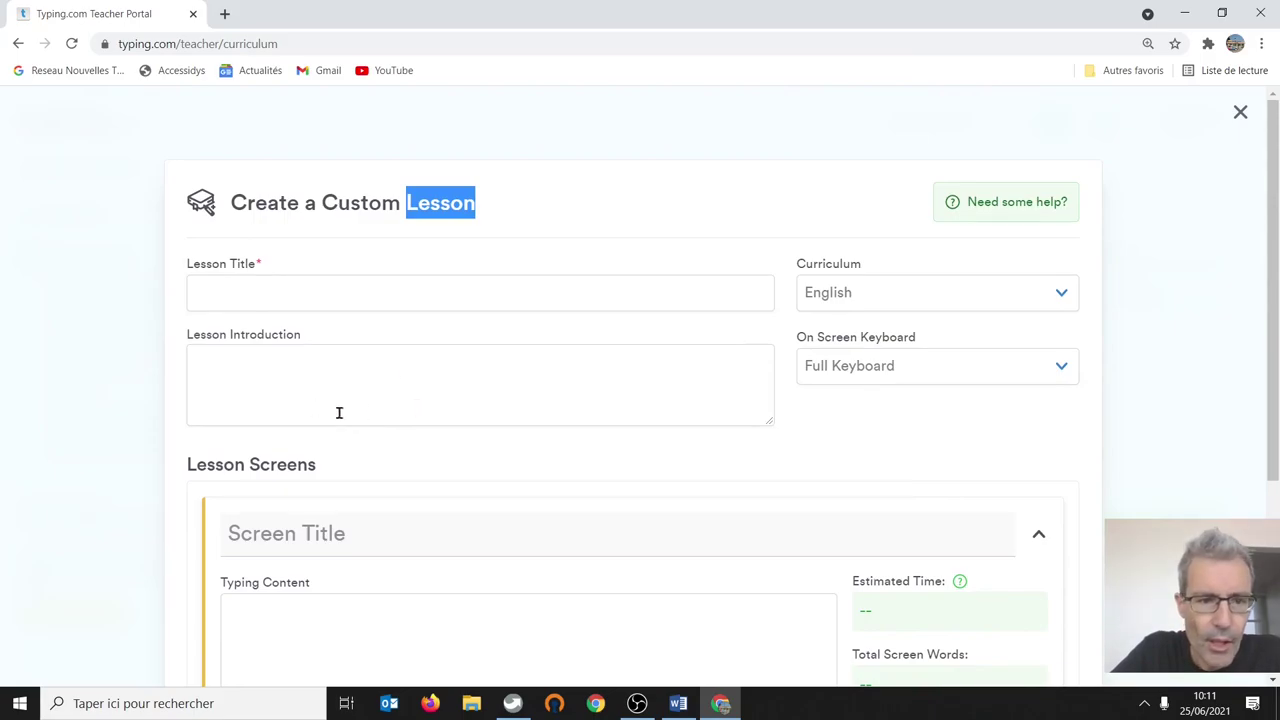
left_click(488, 270)
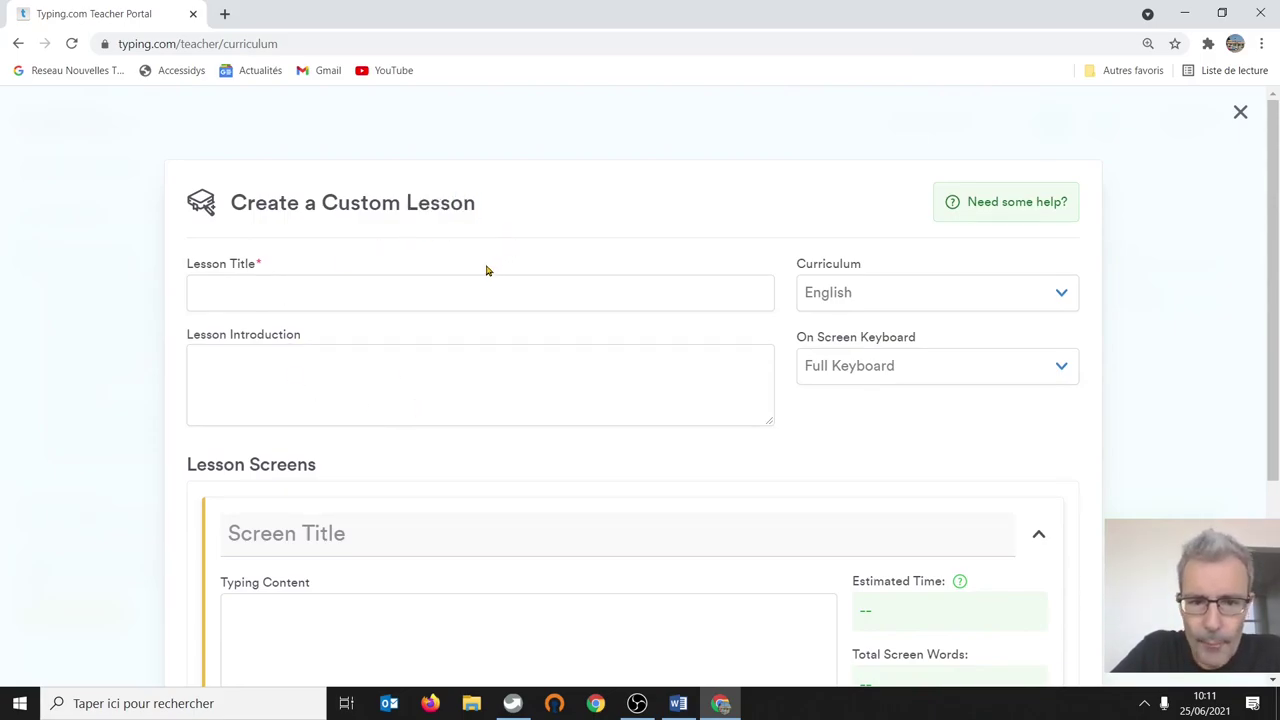
Step: Title the custom lesson "Niveau 1 : Lettre par lettre" and leave its introduction empty
left_click(244, 298)
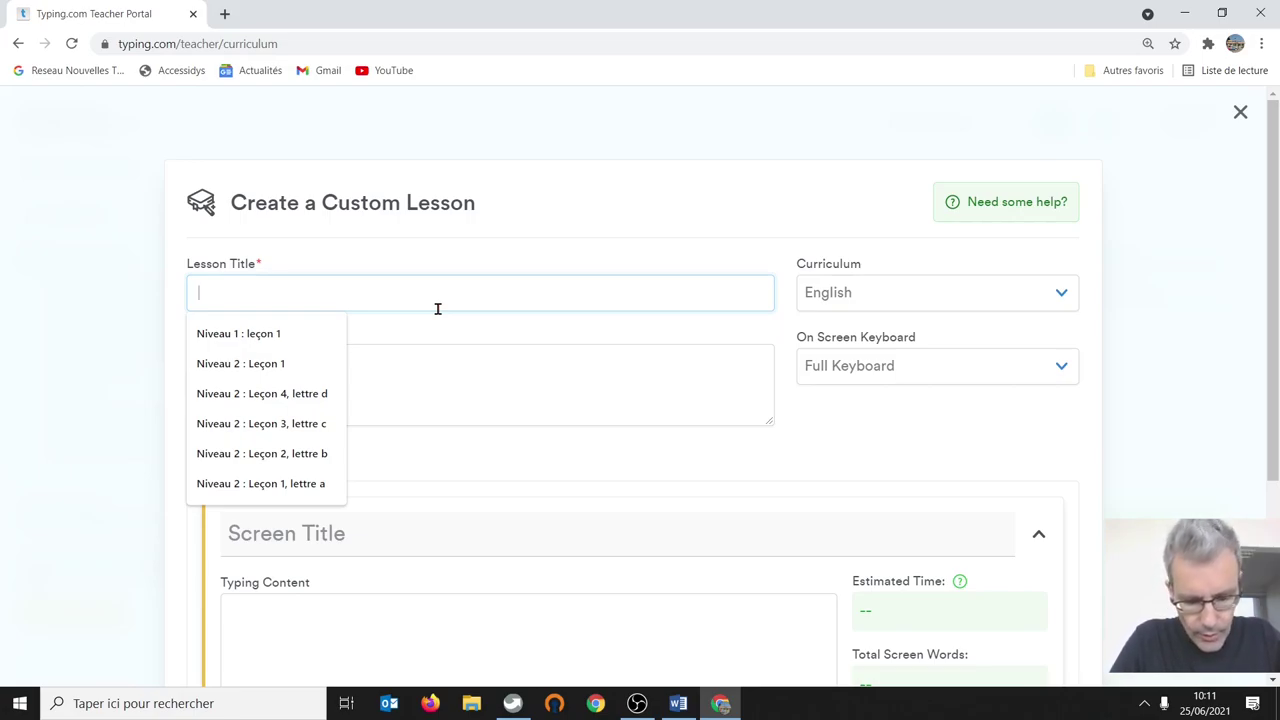
type("Nivea")
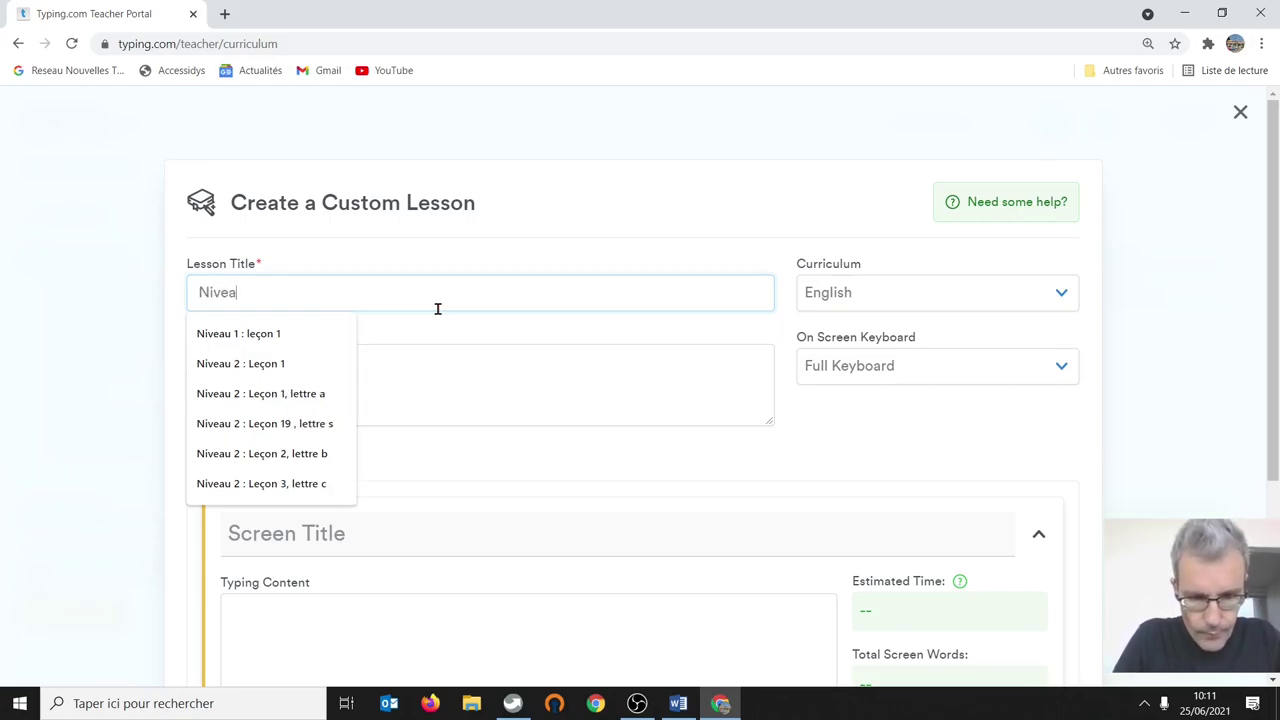
type("u 1")
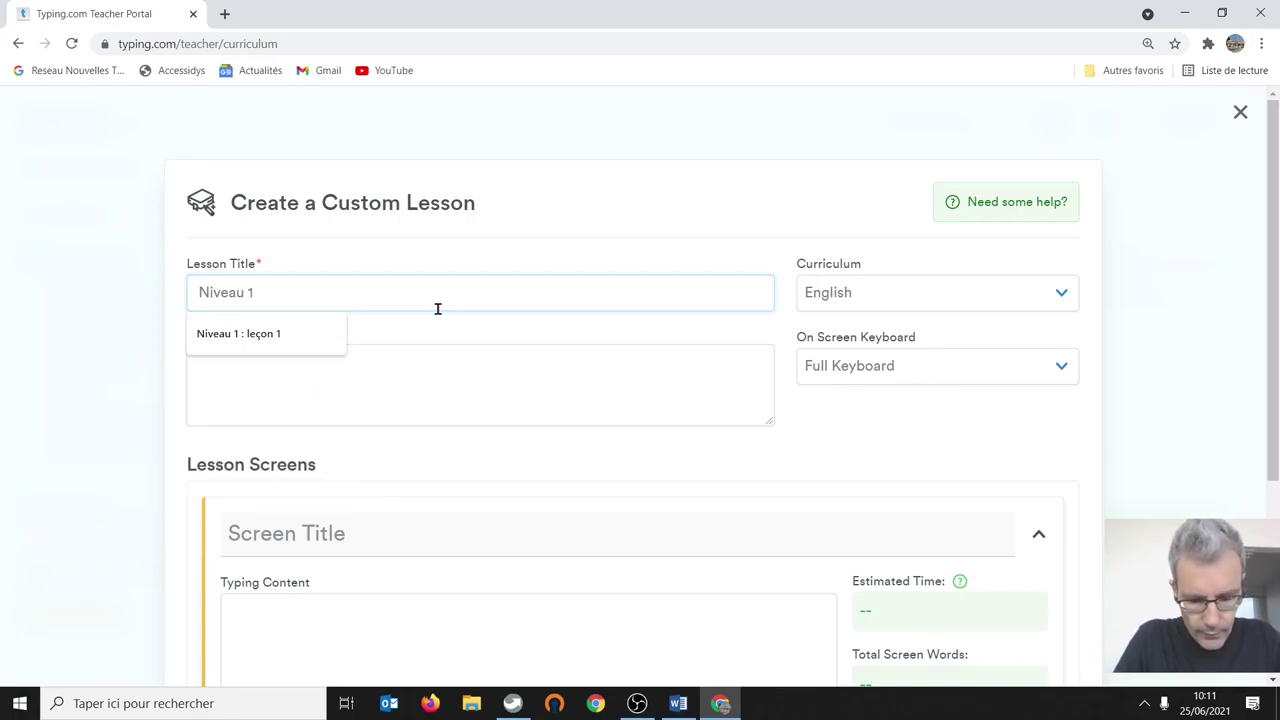
type(" : L")
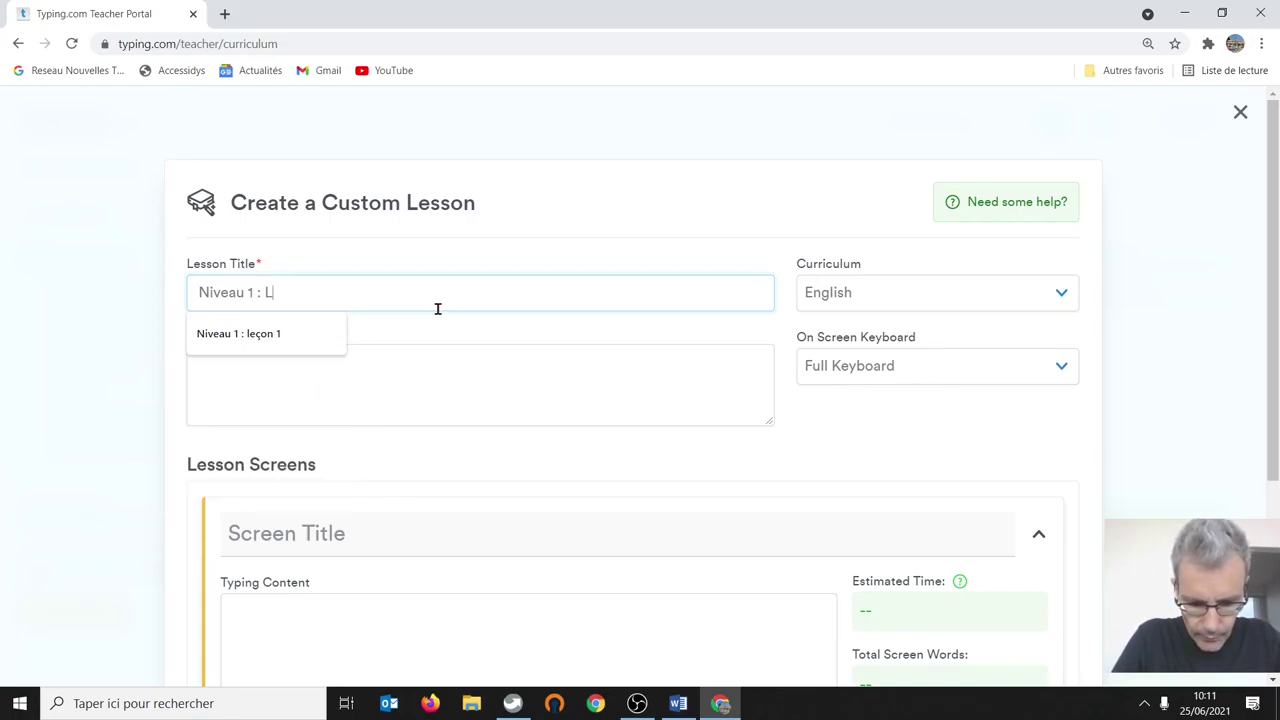
type("ettre par")
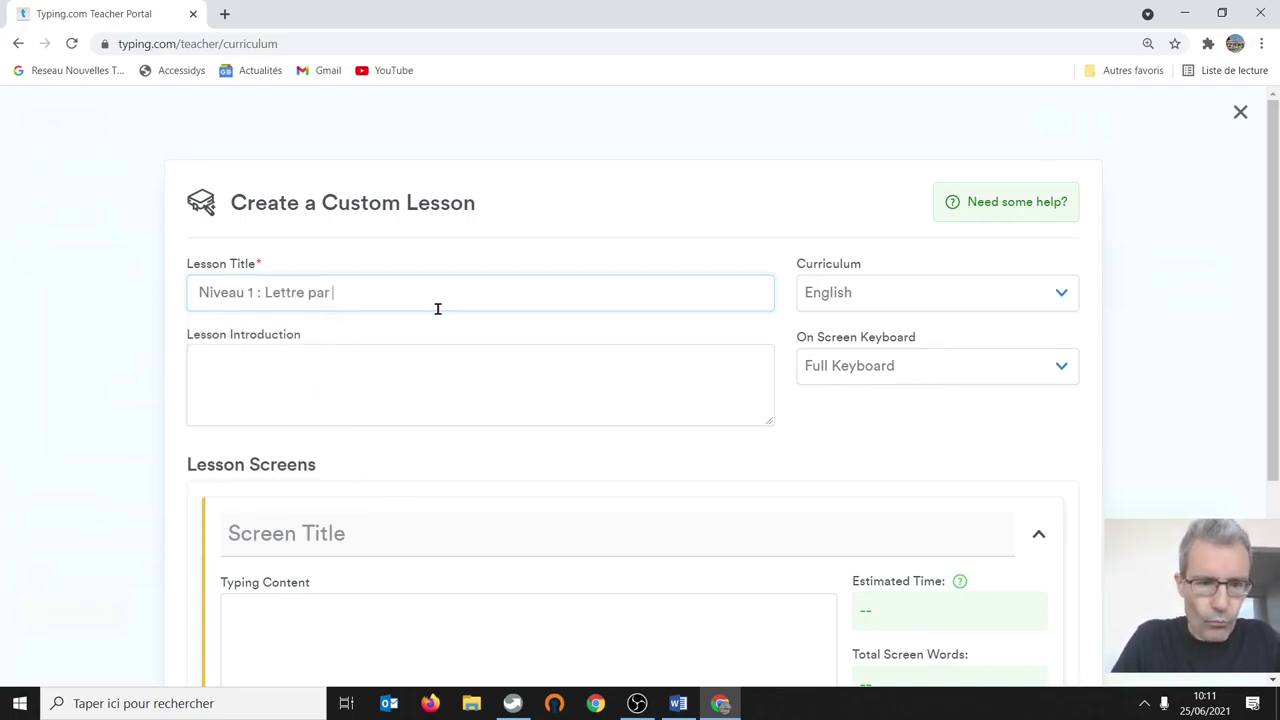
type(" lettre")
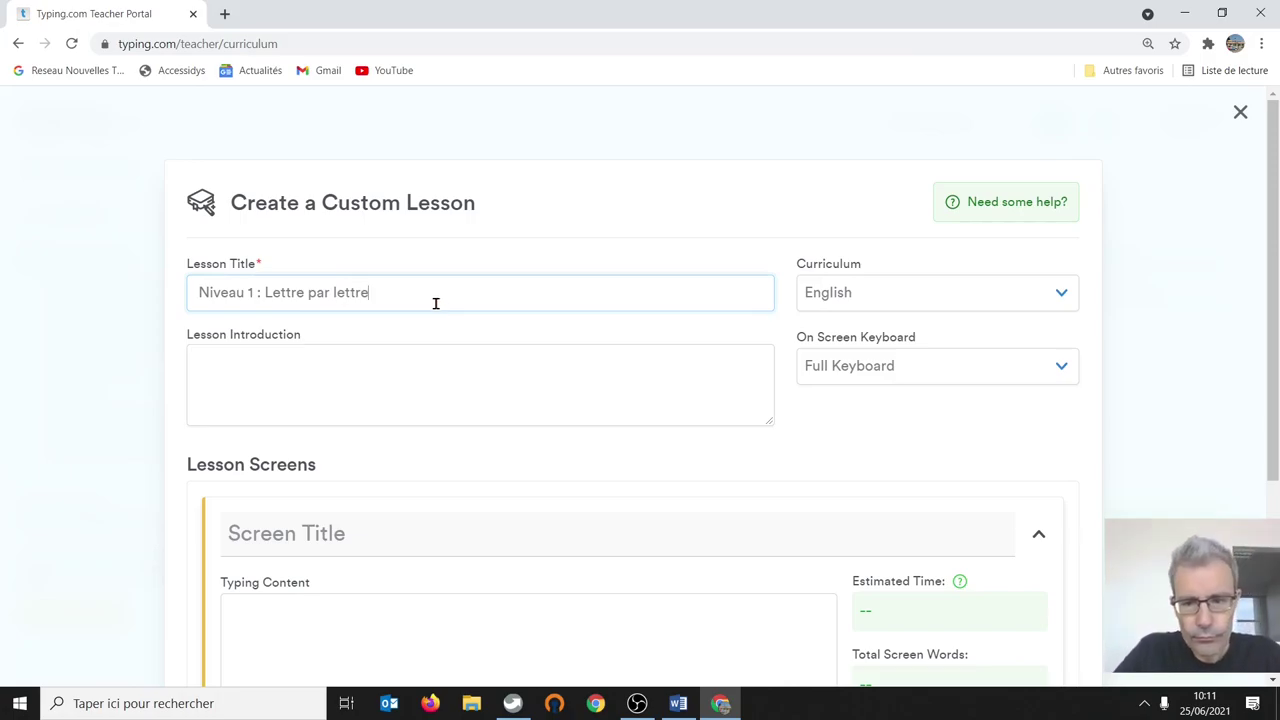
left_click(210, 378)
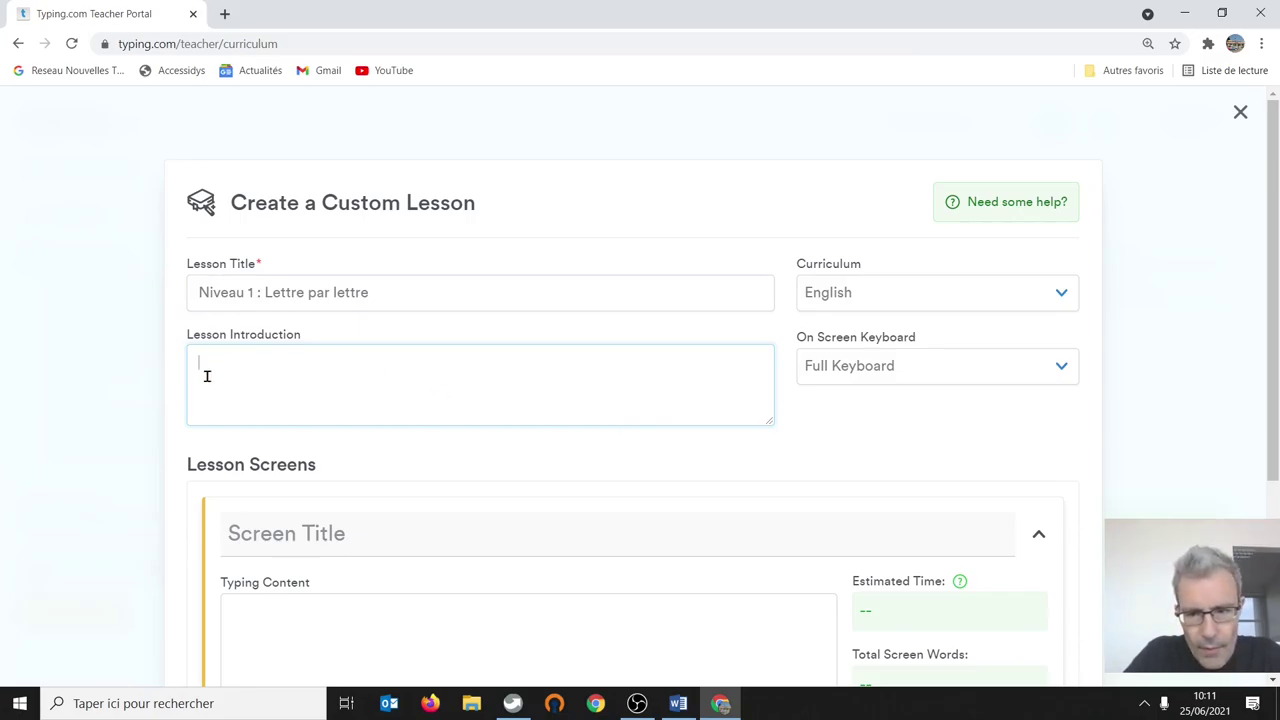
Step: Choose Full Keyboard as the lesson's on-screen keyboard
left_click(854, 370)
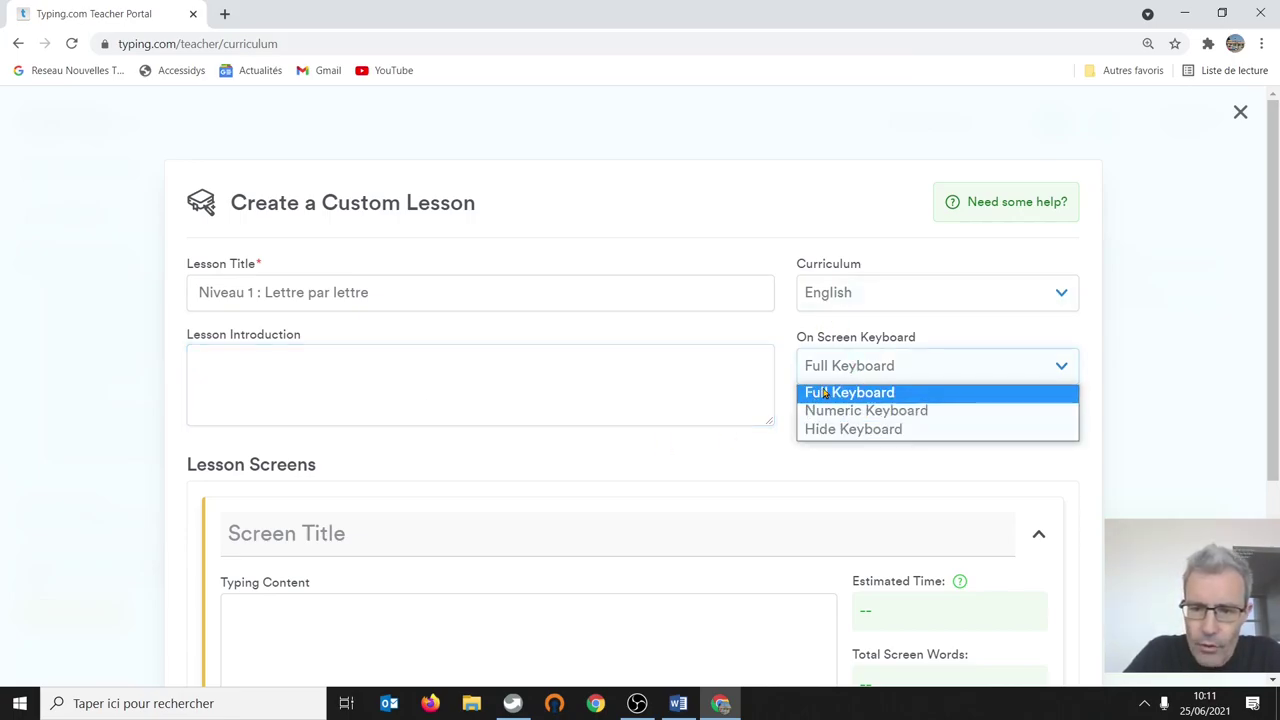
left_click(829, 394)
left_click(829, 367)
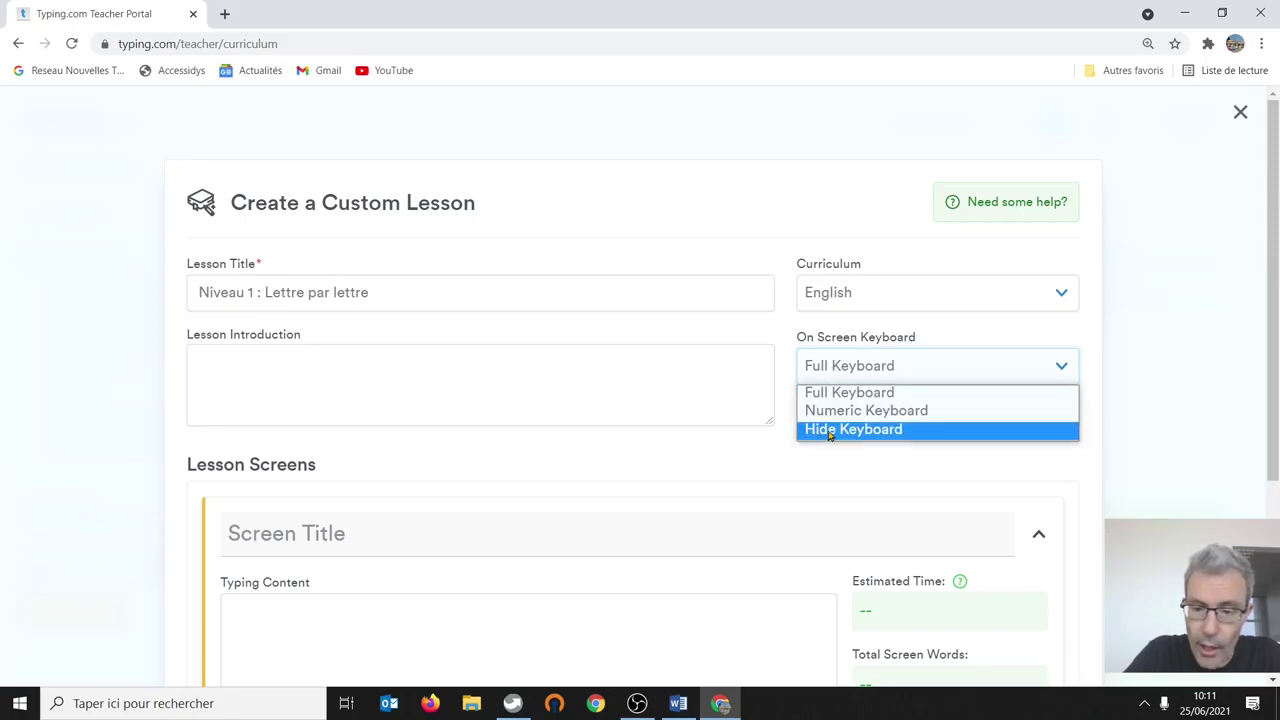
left_click(836, 393)
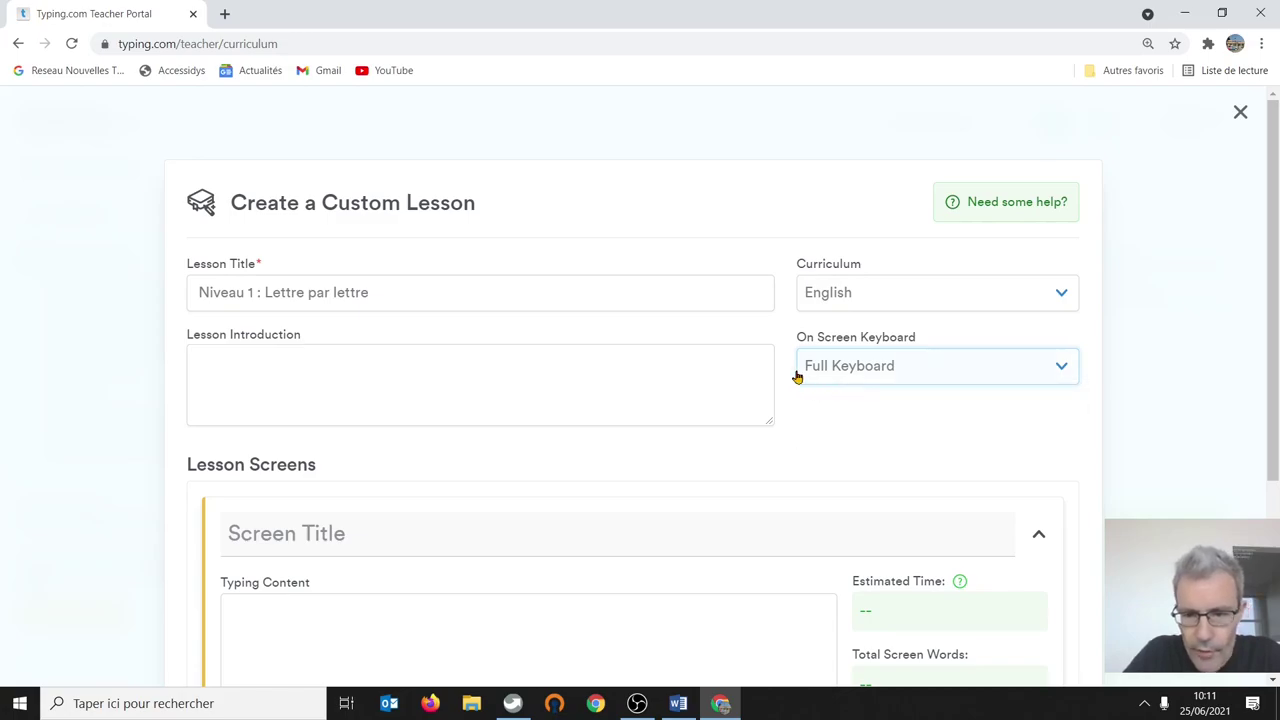
Step: Replace the first lesson screen's placeholder title with "Ligne du milieu, lettre"
scroll(826, 410, "down", 1)
scroll(826, 410, "down", 2)
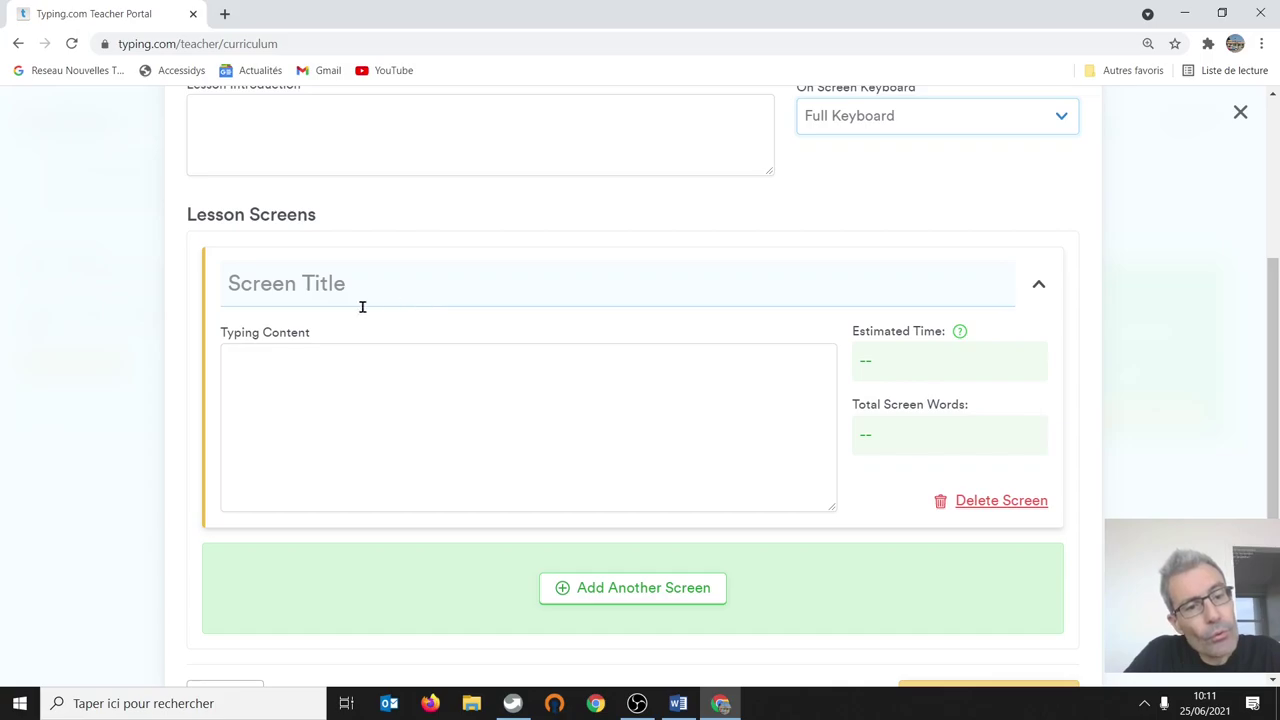
left_click(365, 287)
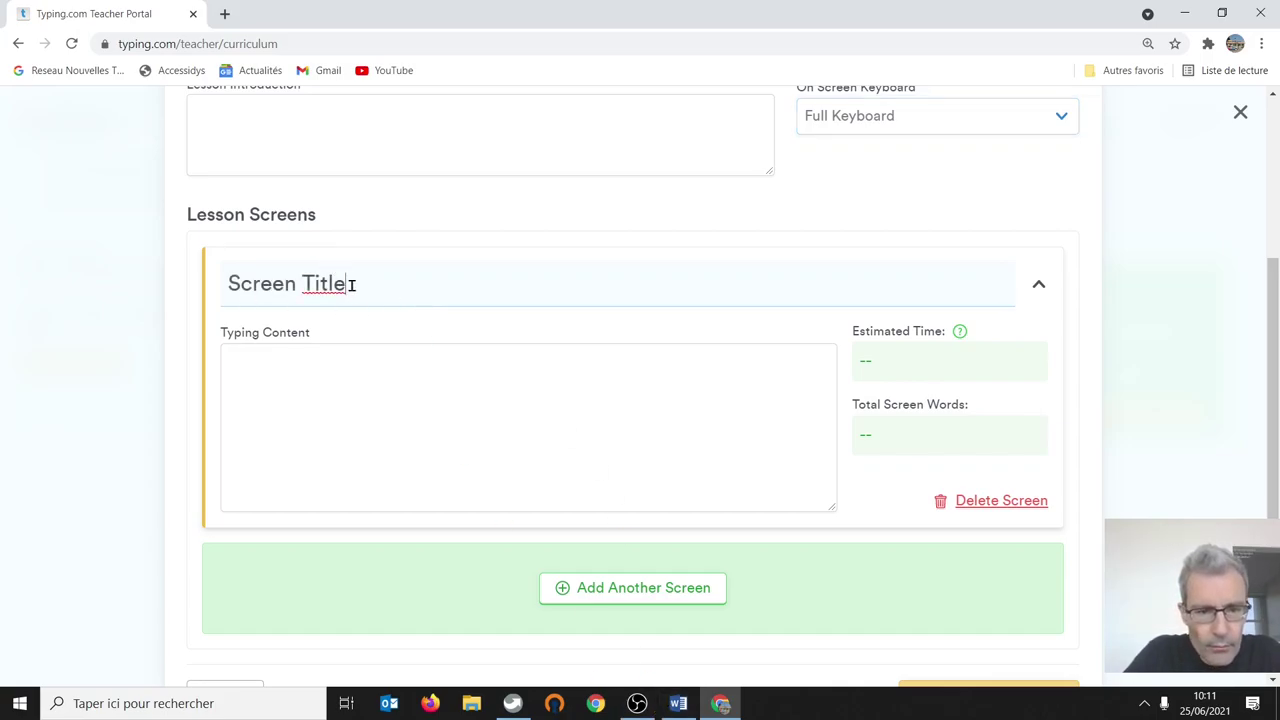
left_click_drag(353, 285, 181, 285)
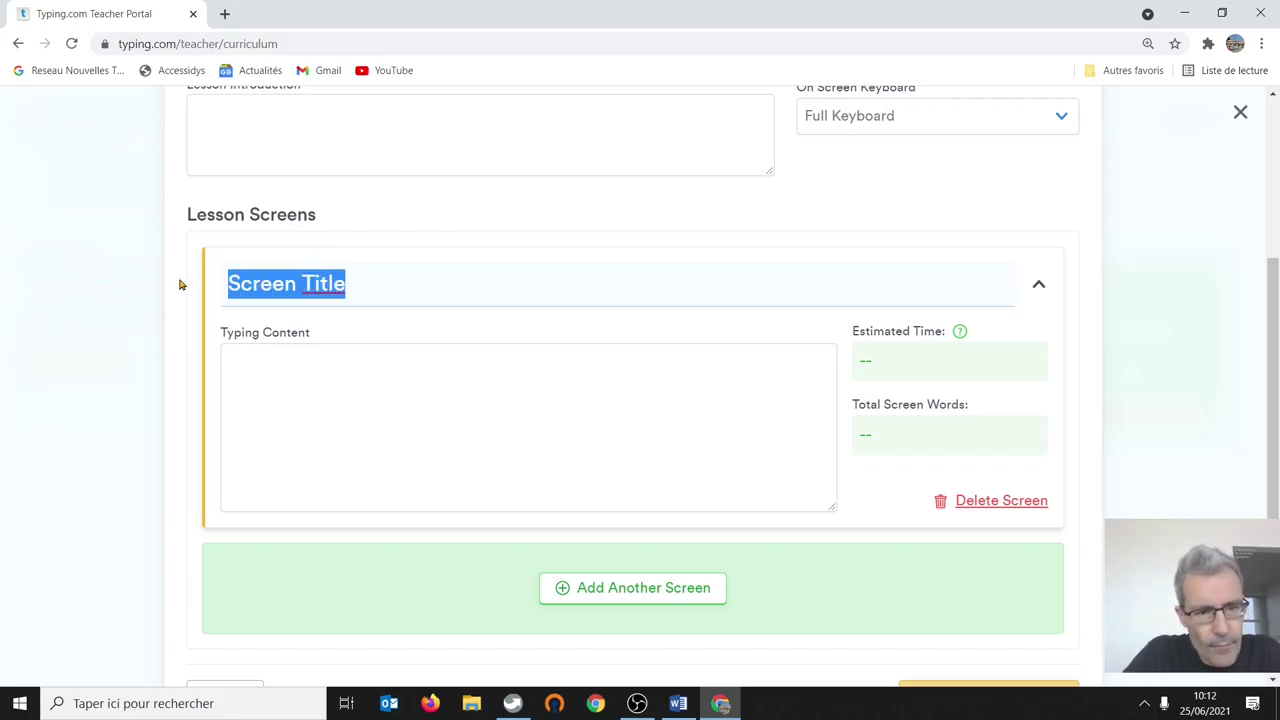
key("BackSpace")
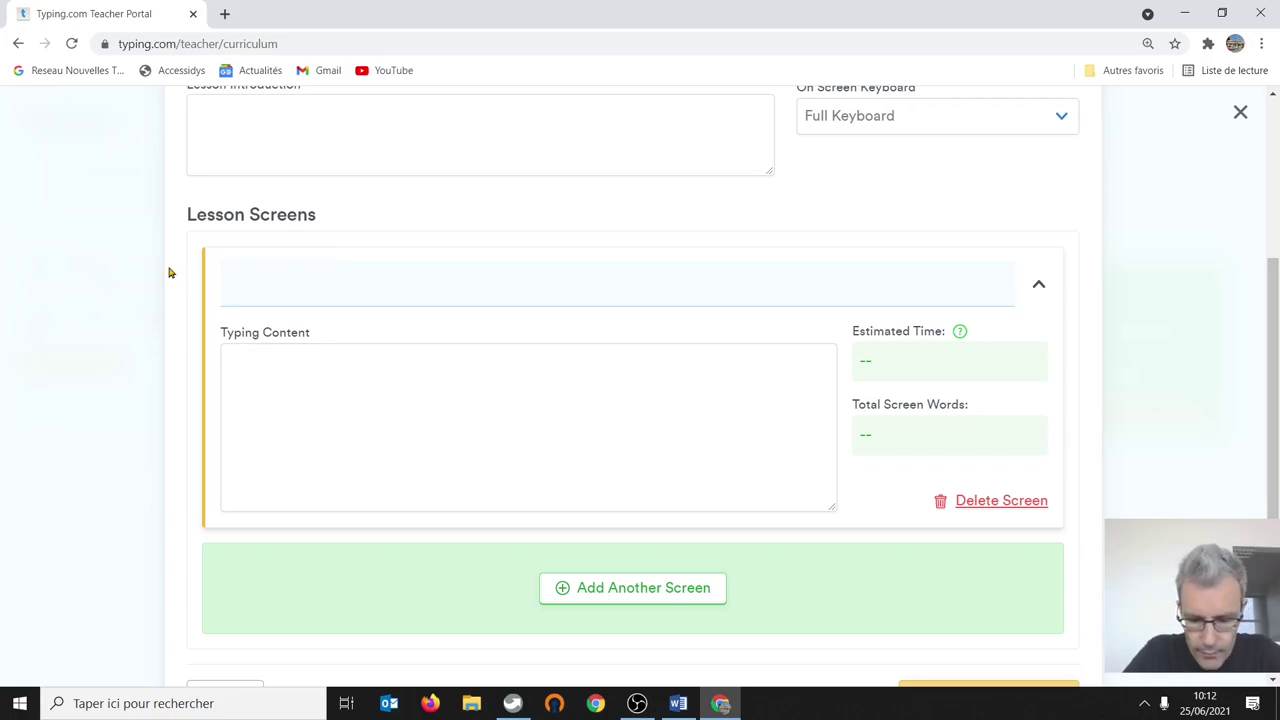
type("Ligne du ")
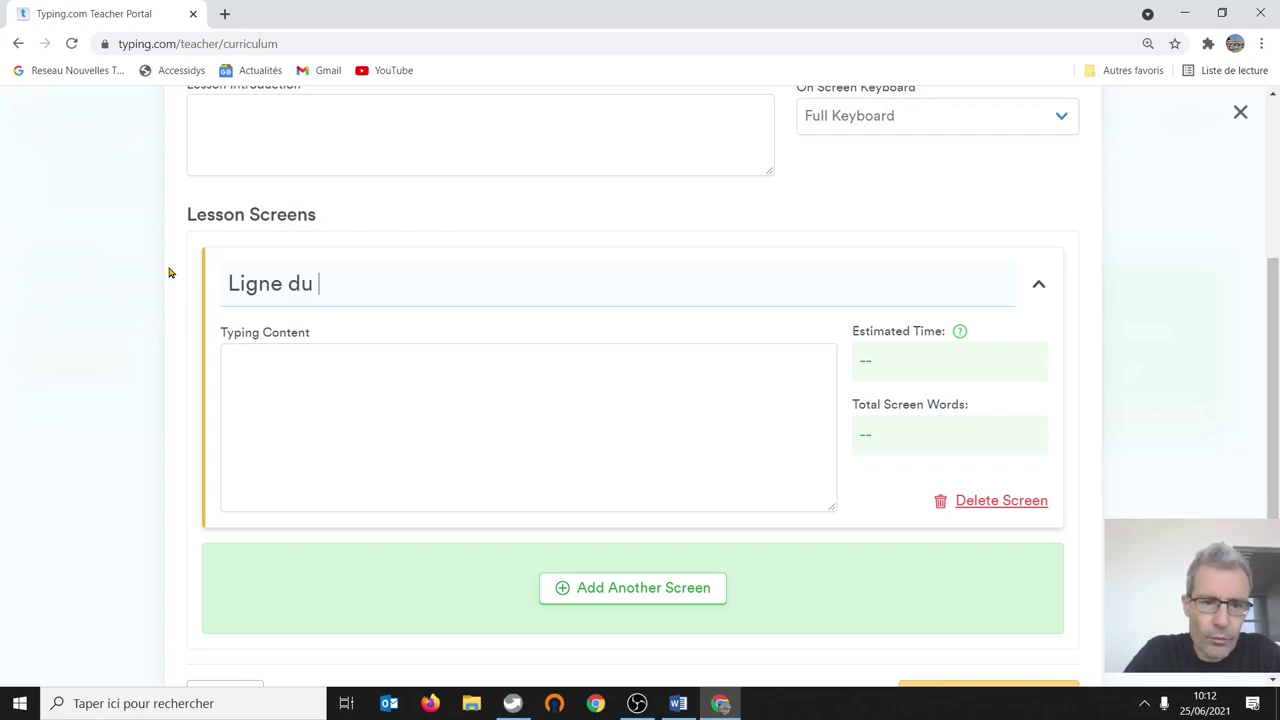
type("milieu")
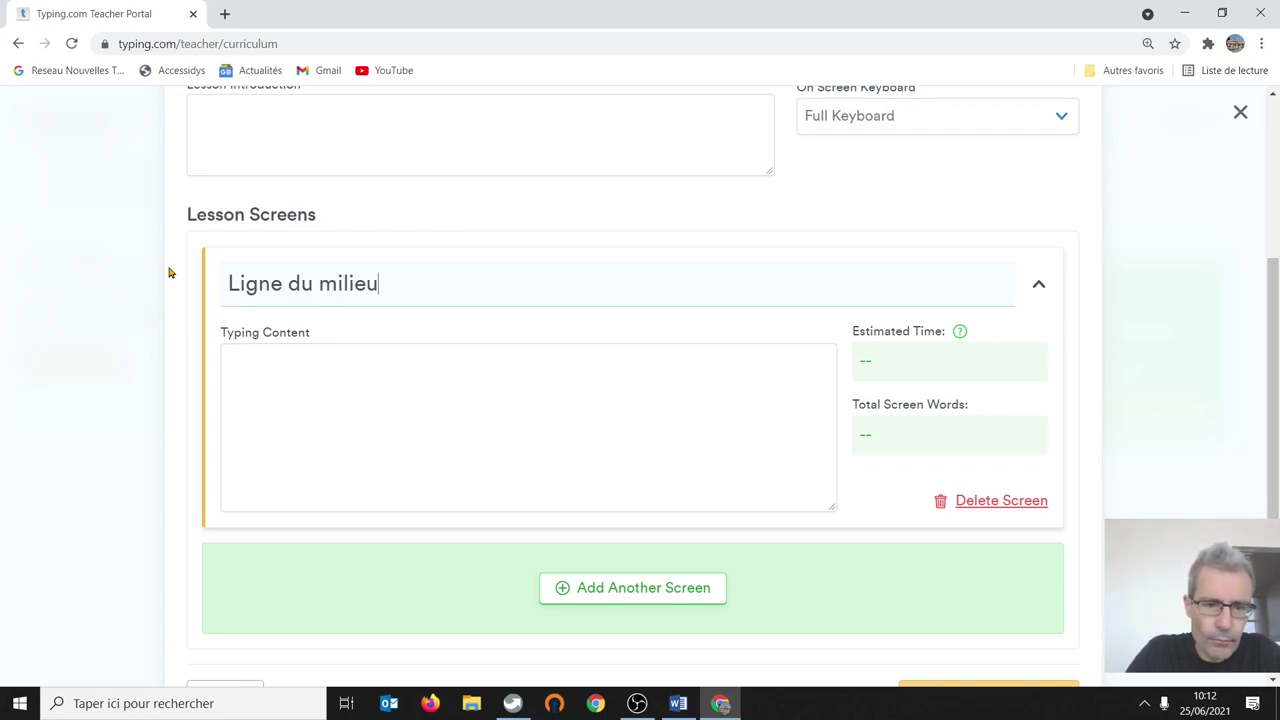
type(", lettre")
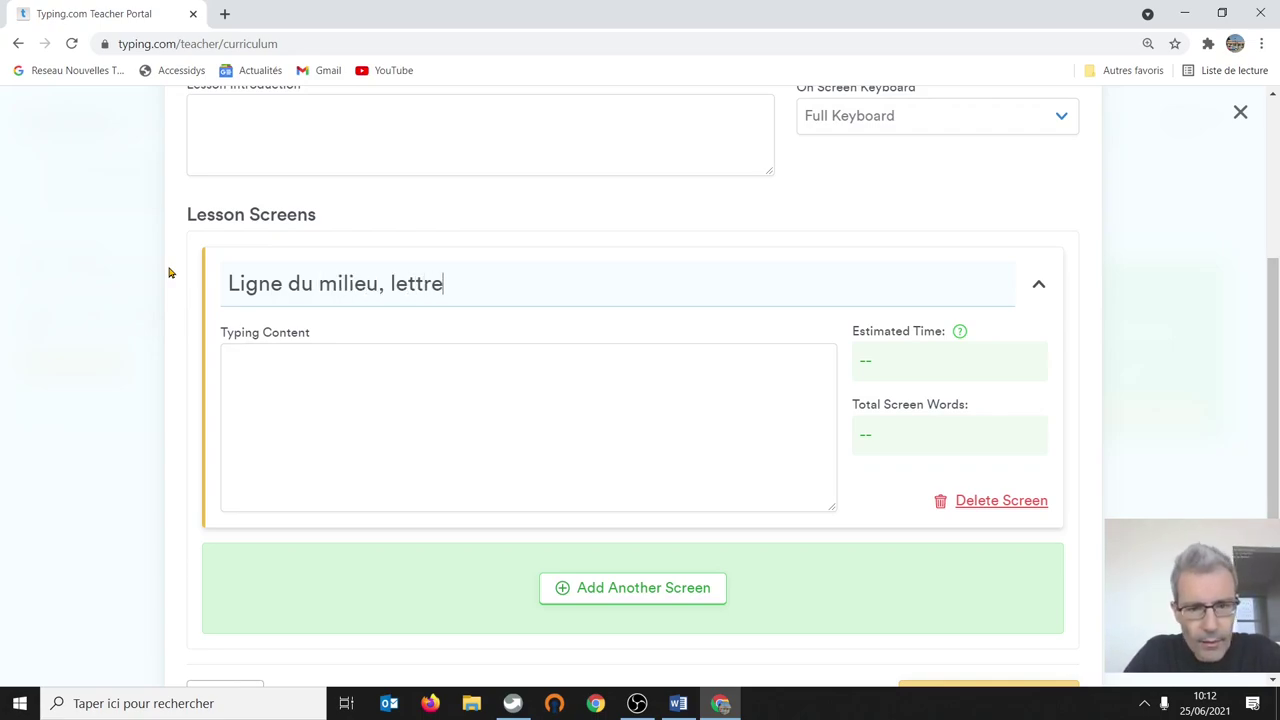
Step: Check the first exercise's letters in the Word document, then complete the first screen's title as "Ligne du milieu, lettre J et F"
left_click(678, 704)
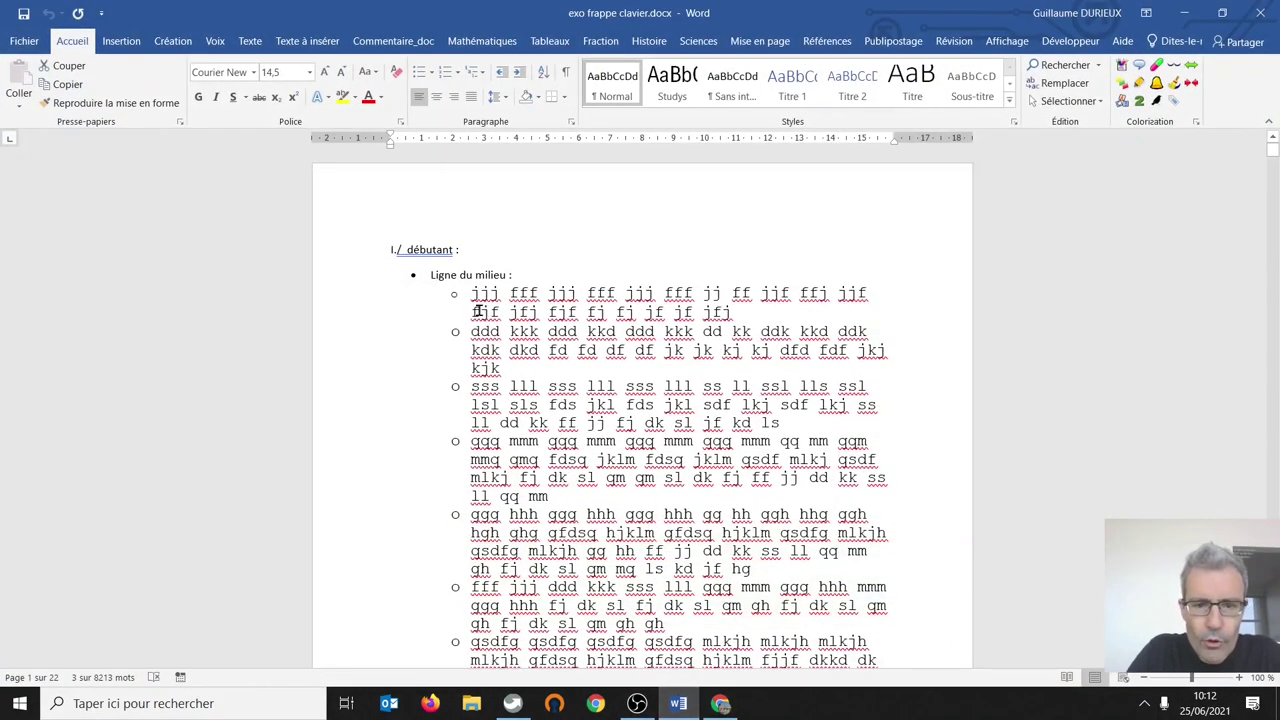
left_click(720, 704)
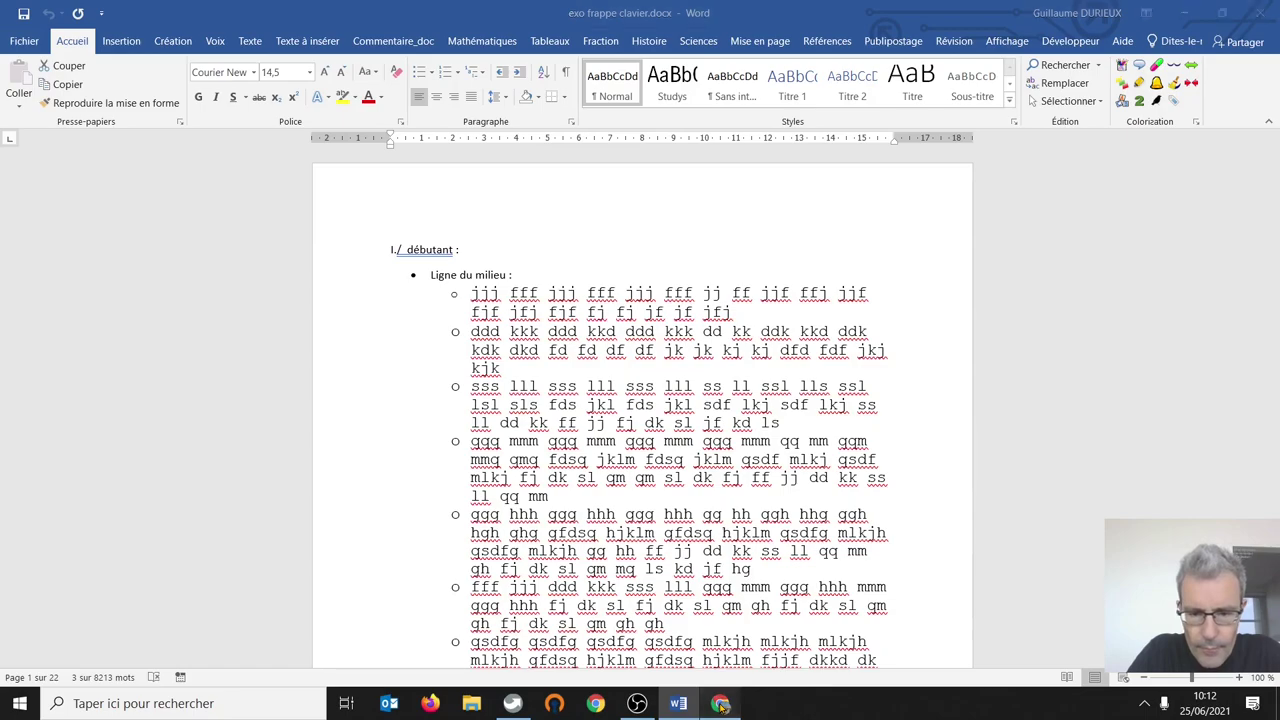
type("J et F")
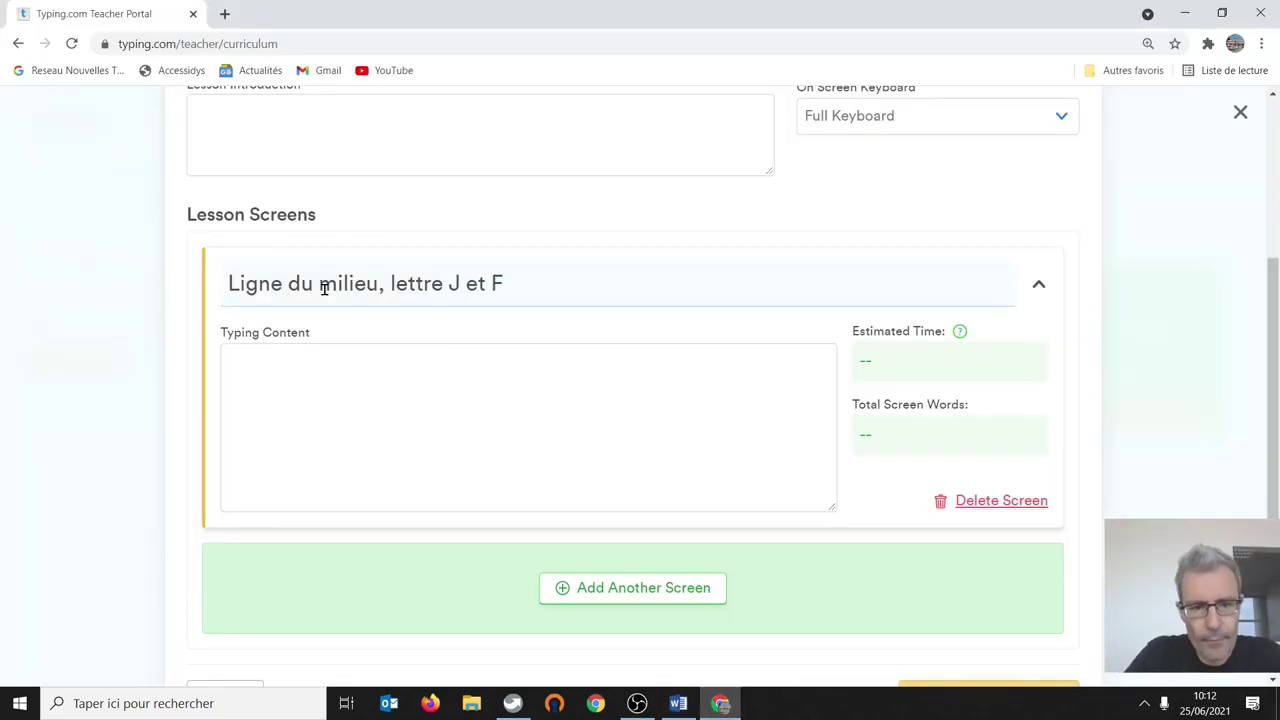
Step: Cut the first "jjj fff" exercise under "Ligne du milieu" in Word and paste it into the first screen's typing content on Typing.com
left_click(681, 706)
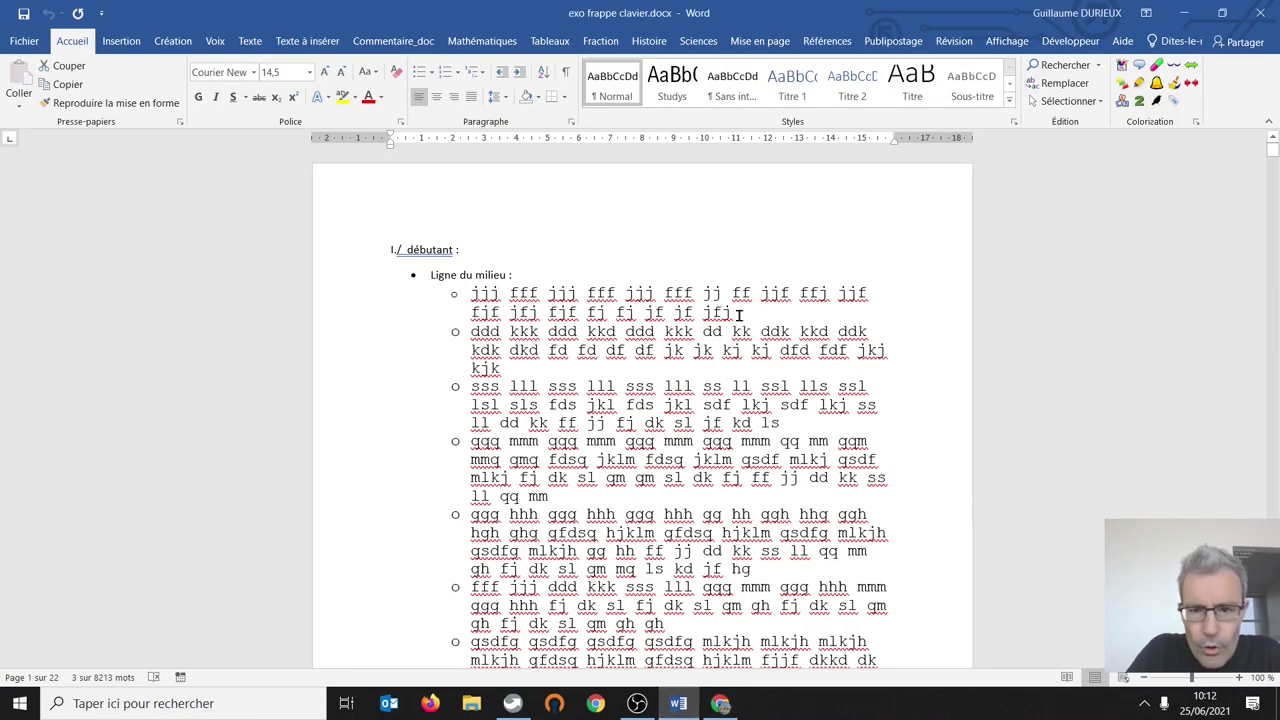
left_click_drag(741, 313, 469, 294)
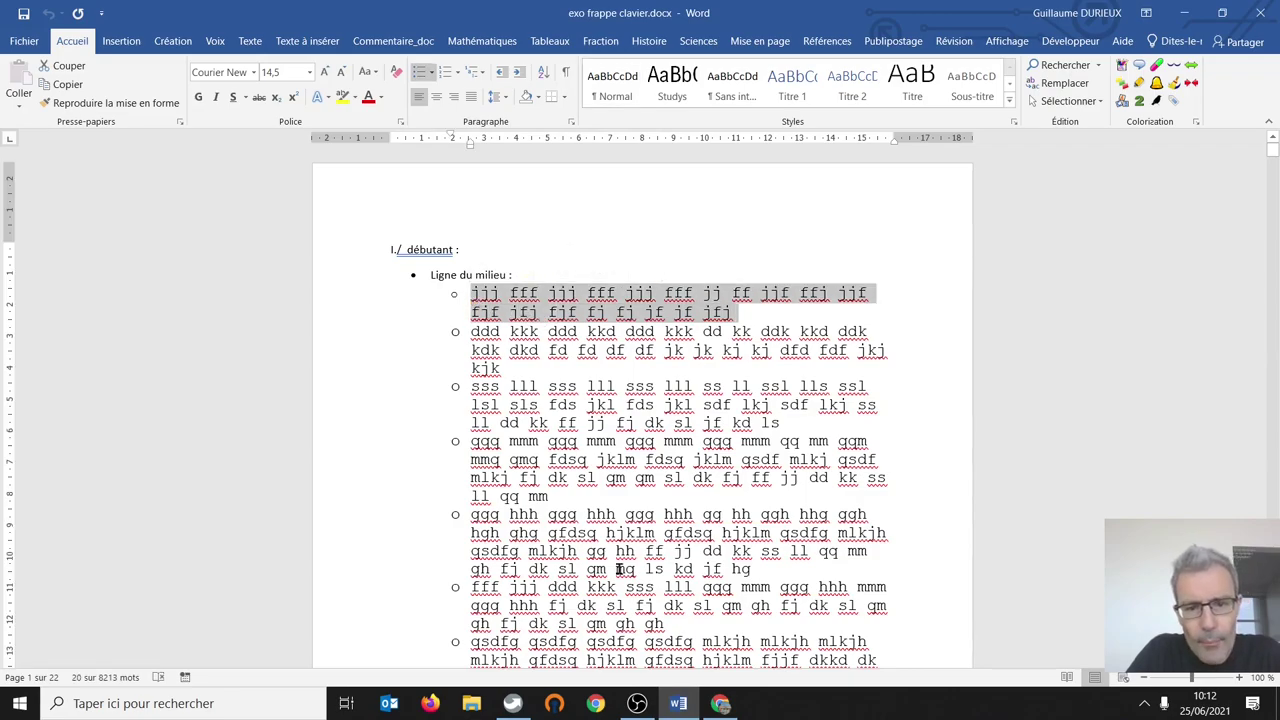
right_click(536, 301)
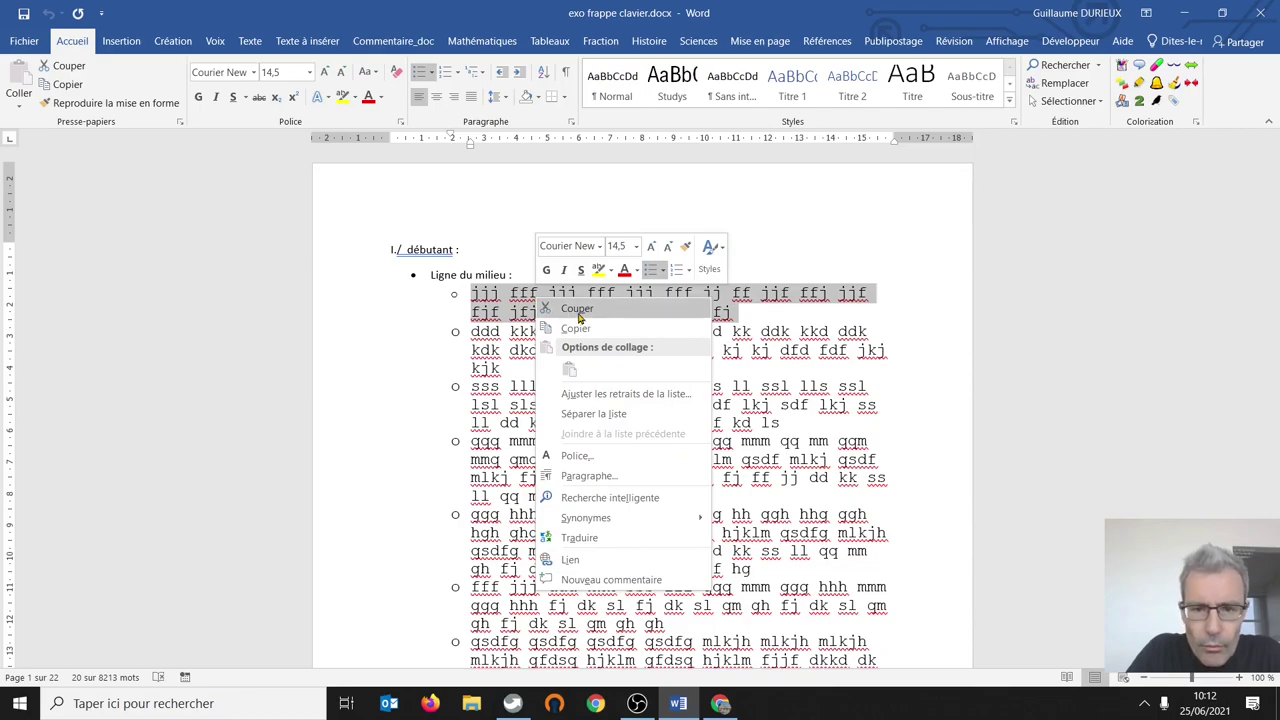
left_click(577, 310)
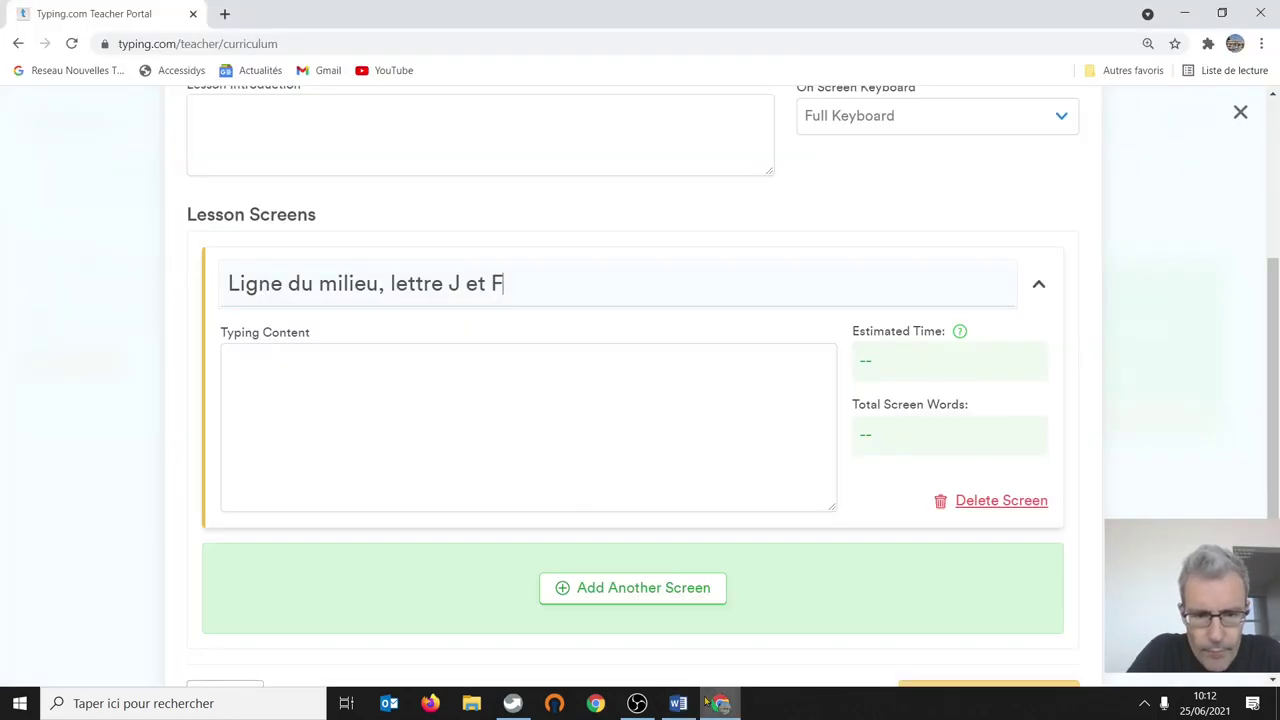
left_click(720, 703)
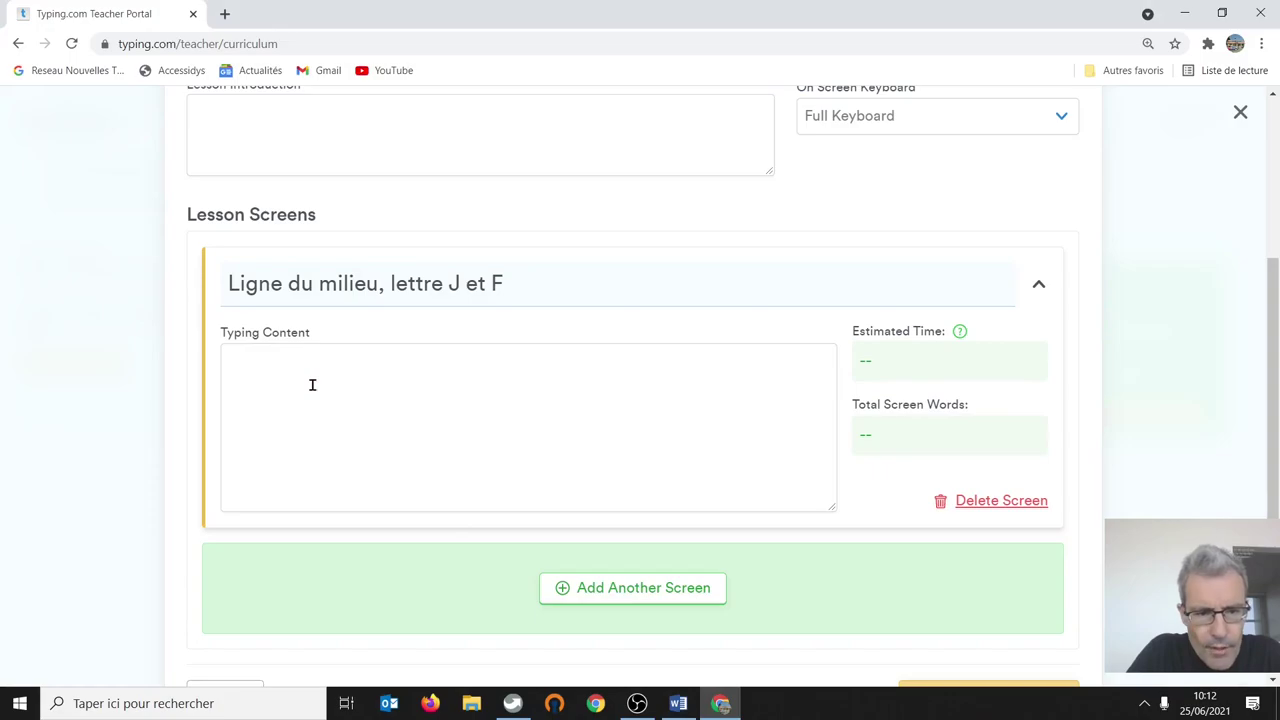
left_click(313, 376)
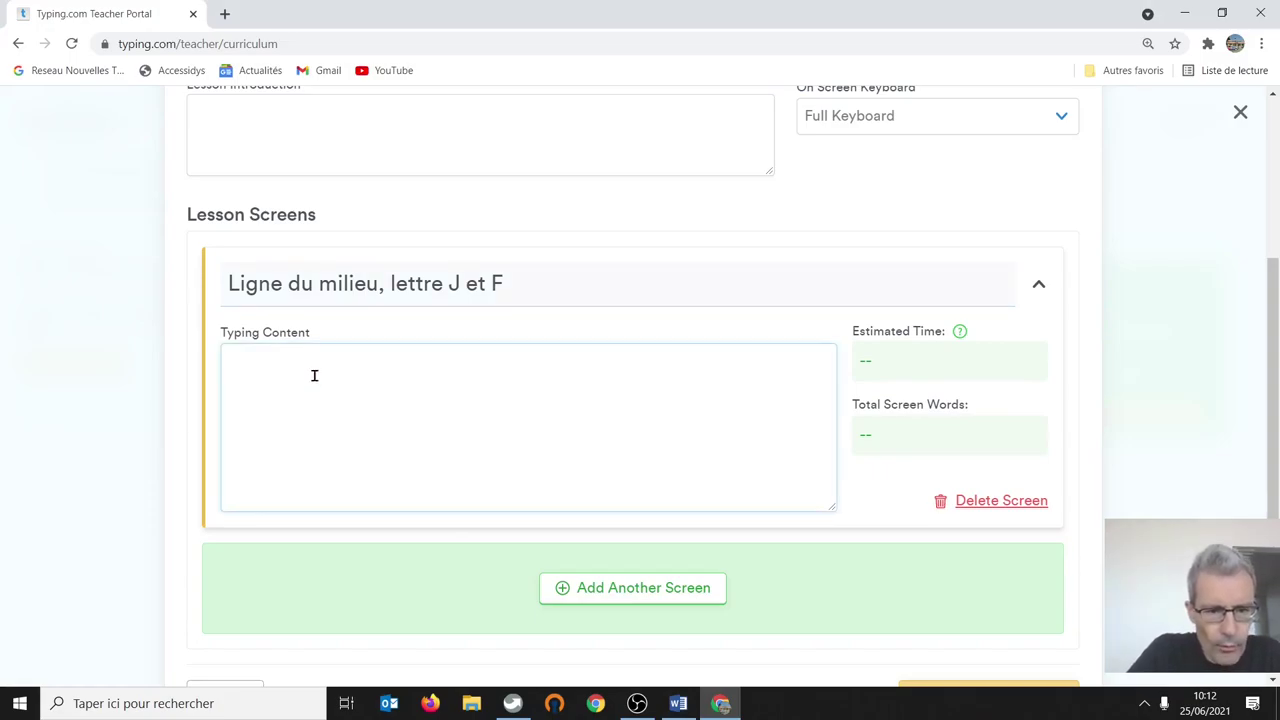
right_click(280, 364)
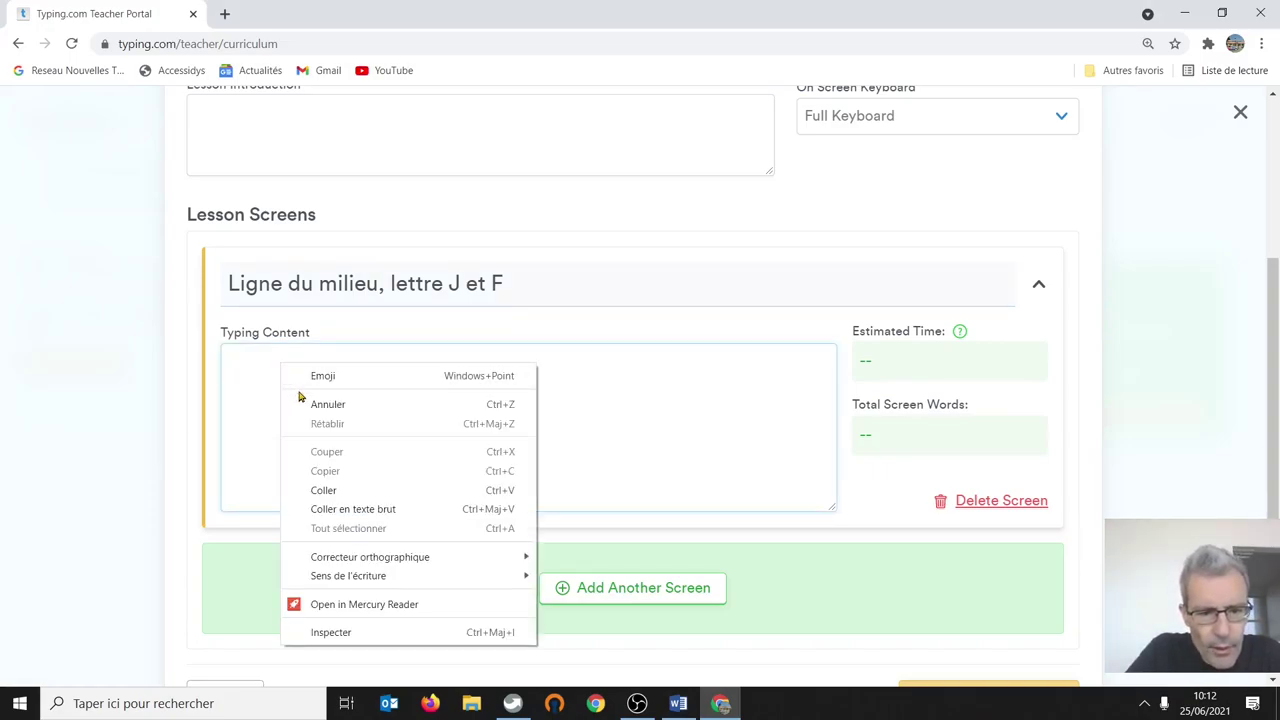
left_click(324, 490)
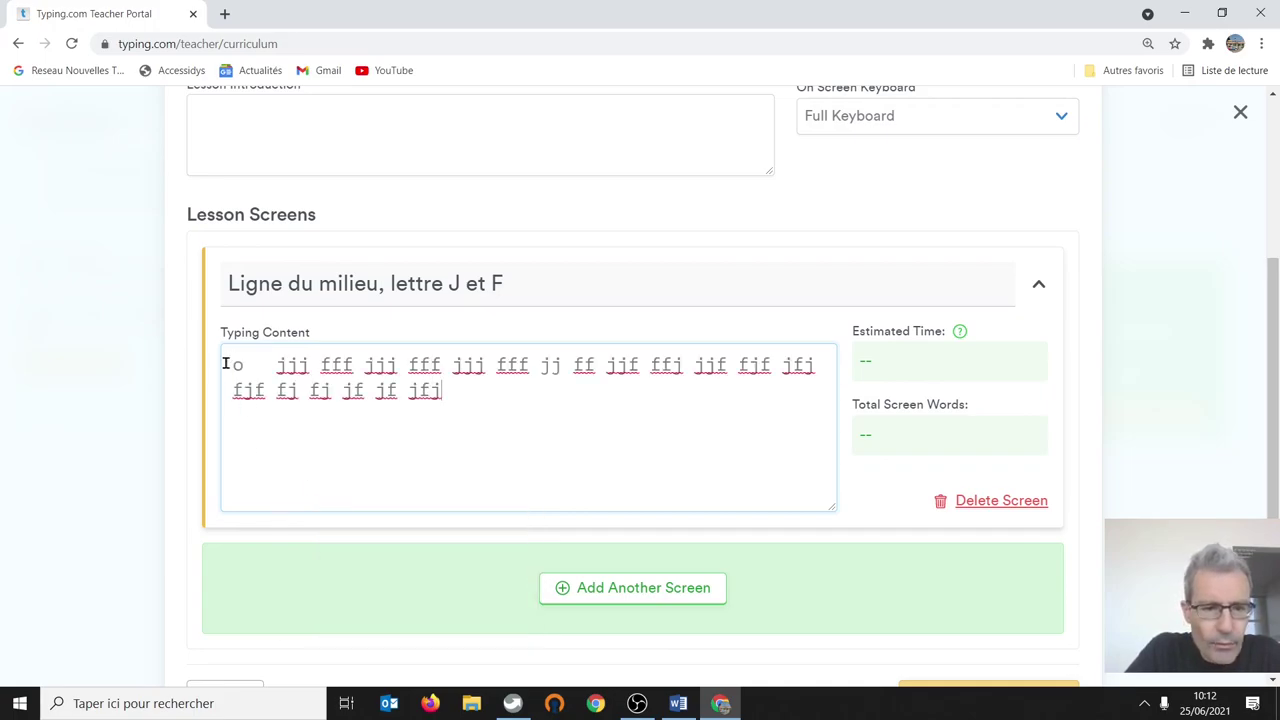
Step: Remove the stray "o" bullet and spaces before "jjj" in the first screen's typing content
left_click(277, 366)
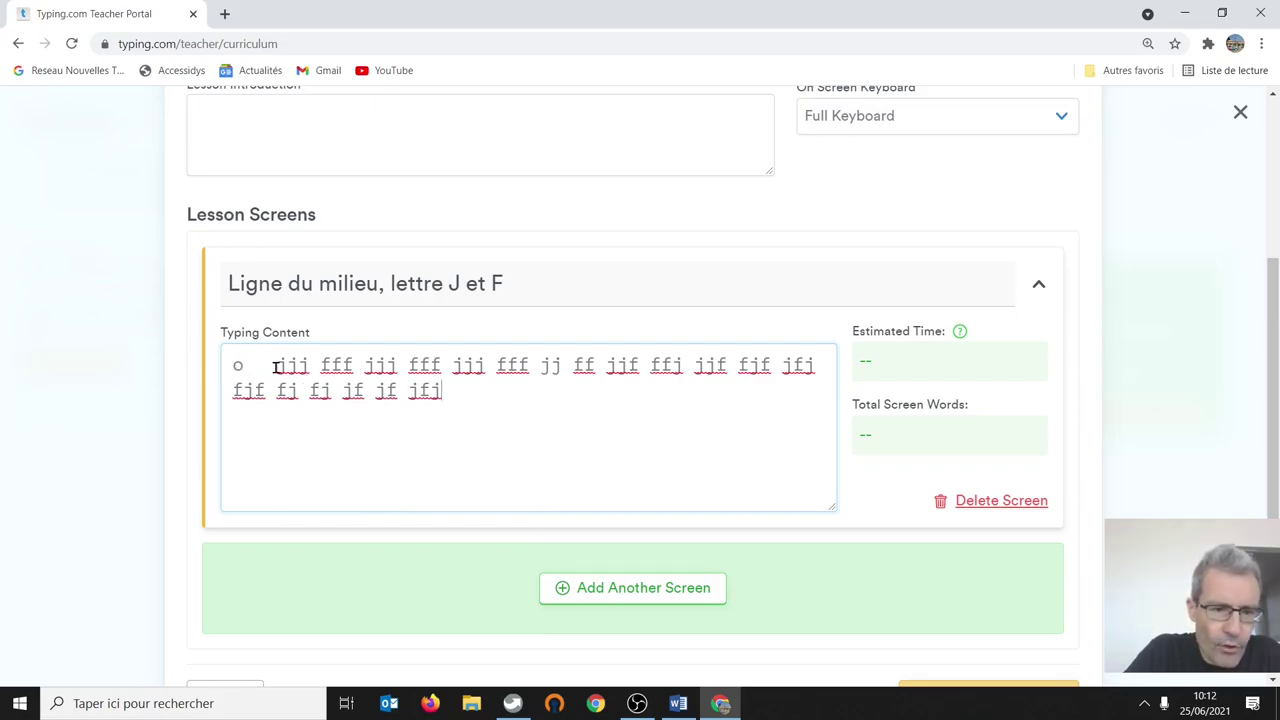
key("BackSpace")
key("BackSpace")
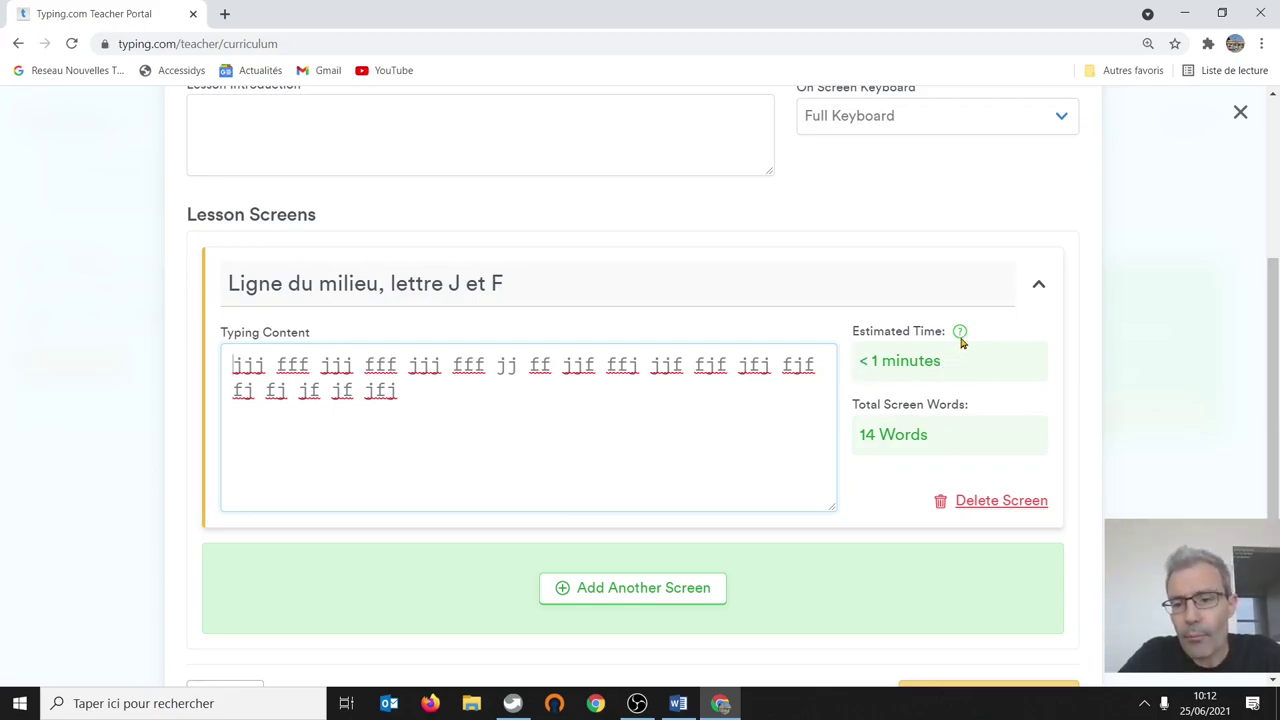
mouse_move(961, 336)
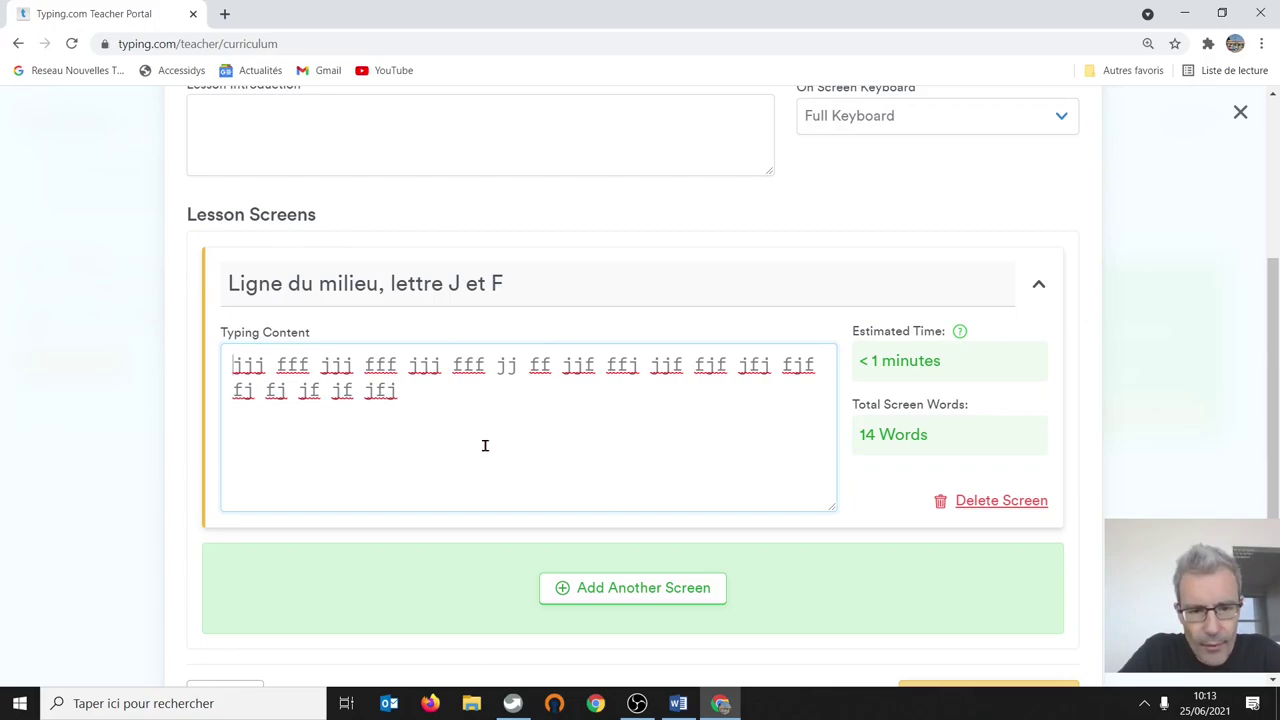
Step: Add a second lesson screen titled "Ligne du milieu, lettres D et K", checking the letters against the next exercise in Word
scroll(485, 445, "down", 1)
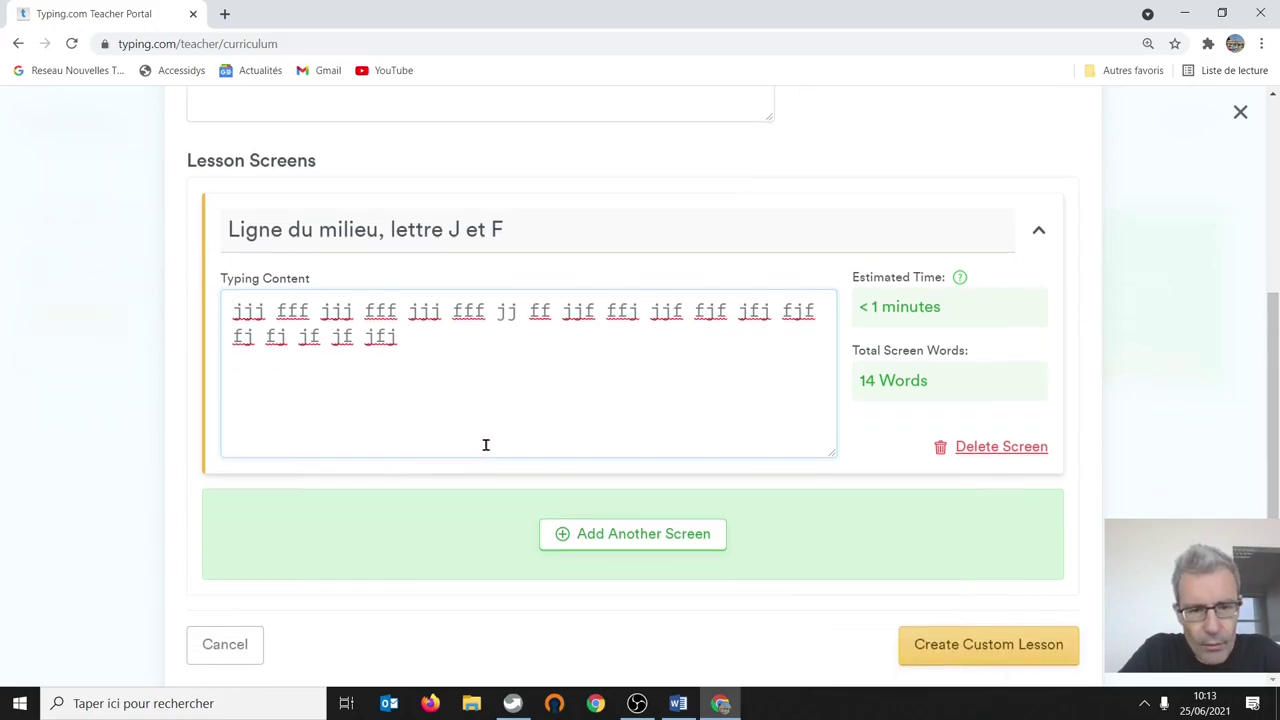
left_click(634, 541)
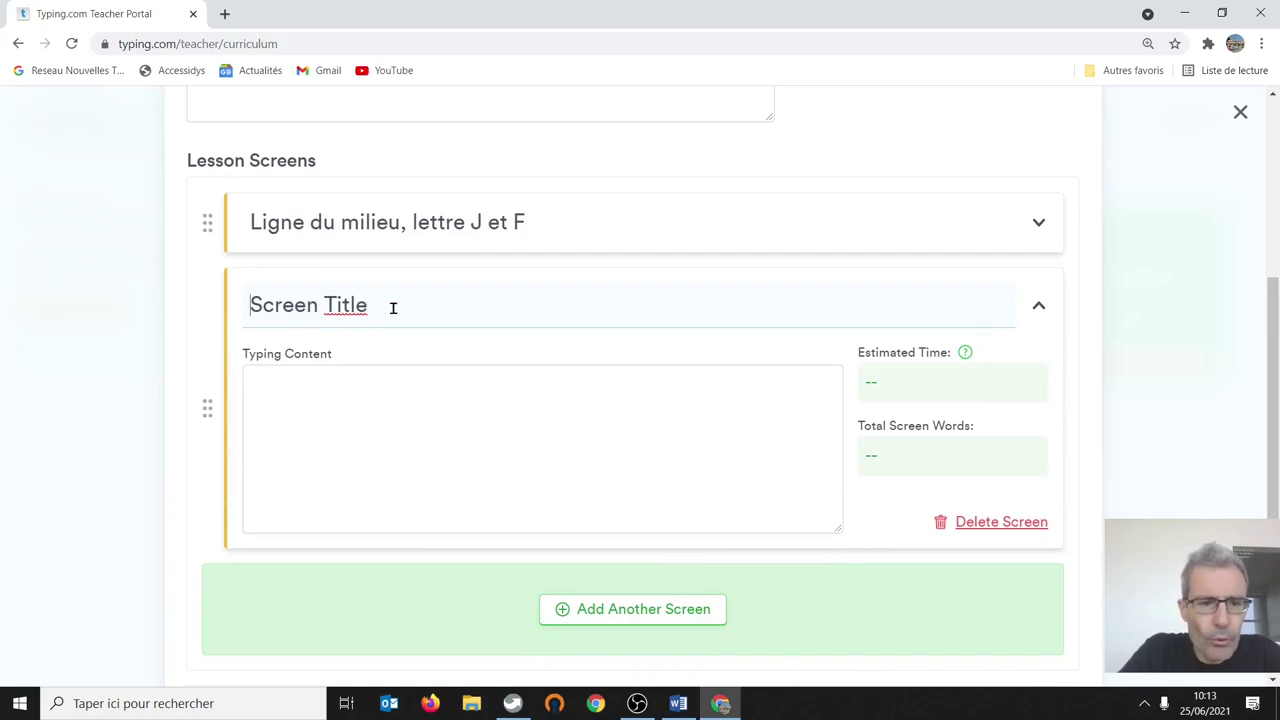
left_click_drag(393, 307, 218, 320)
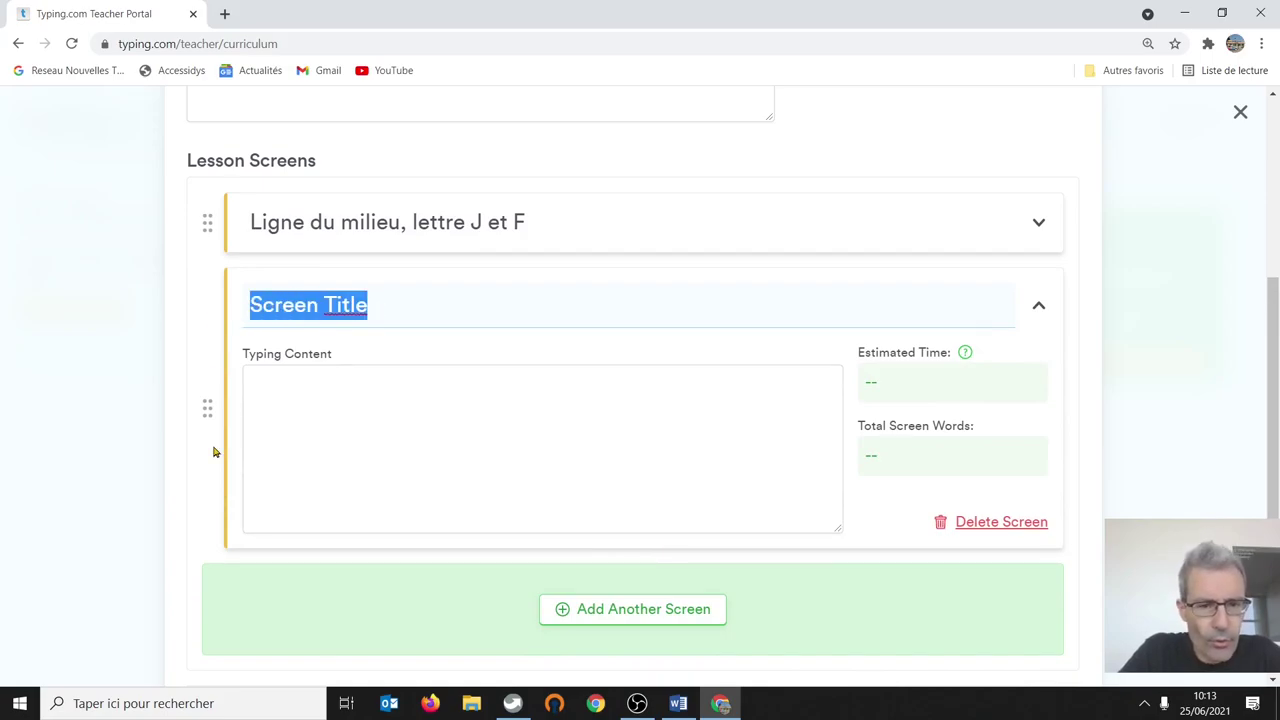
type("L")
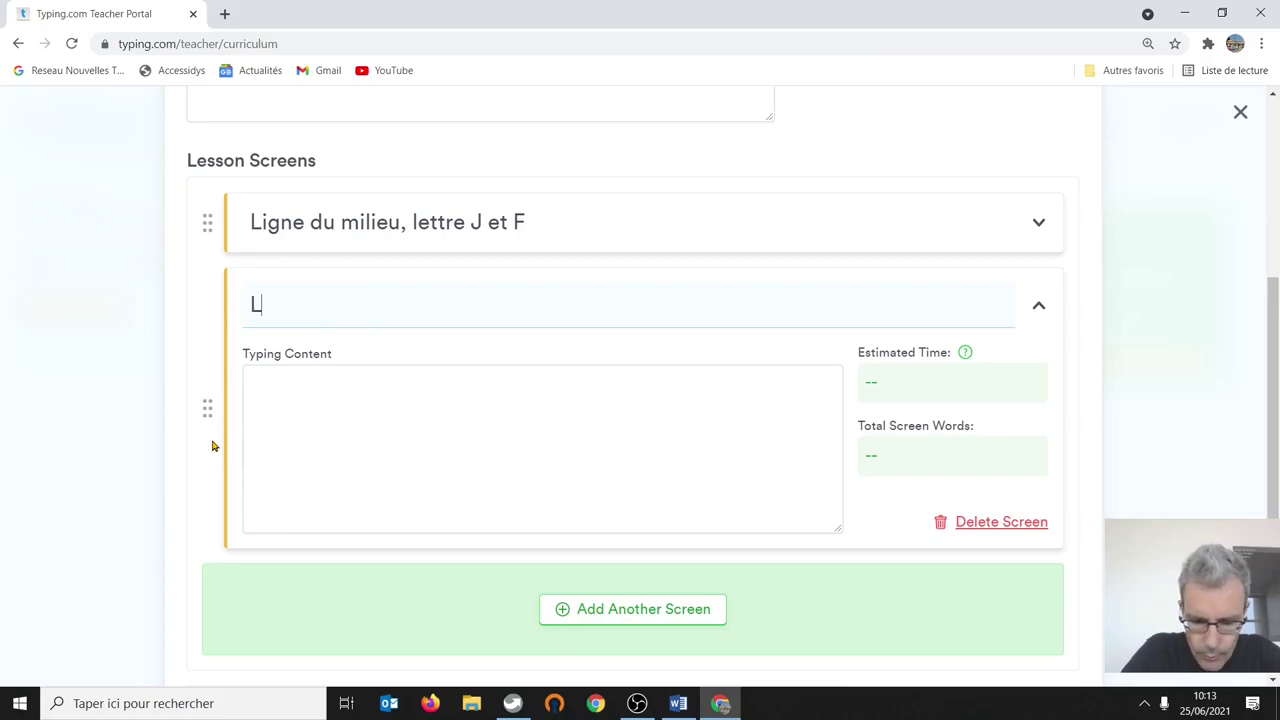
type("igne du mi")
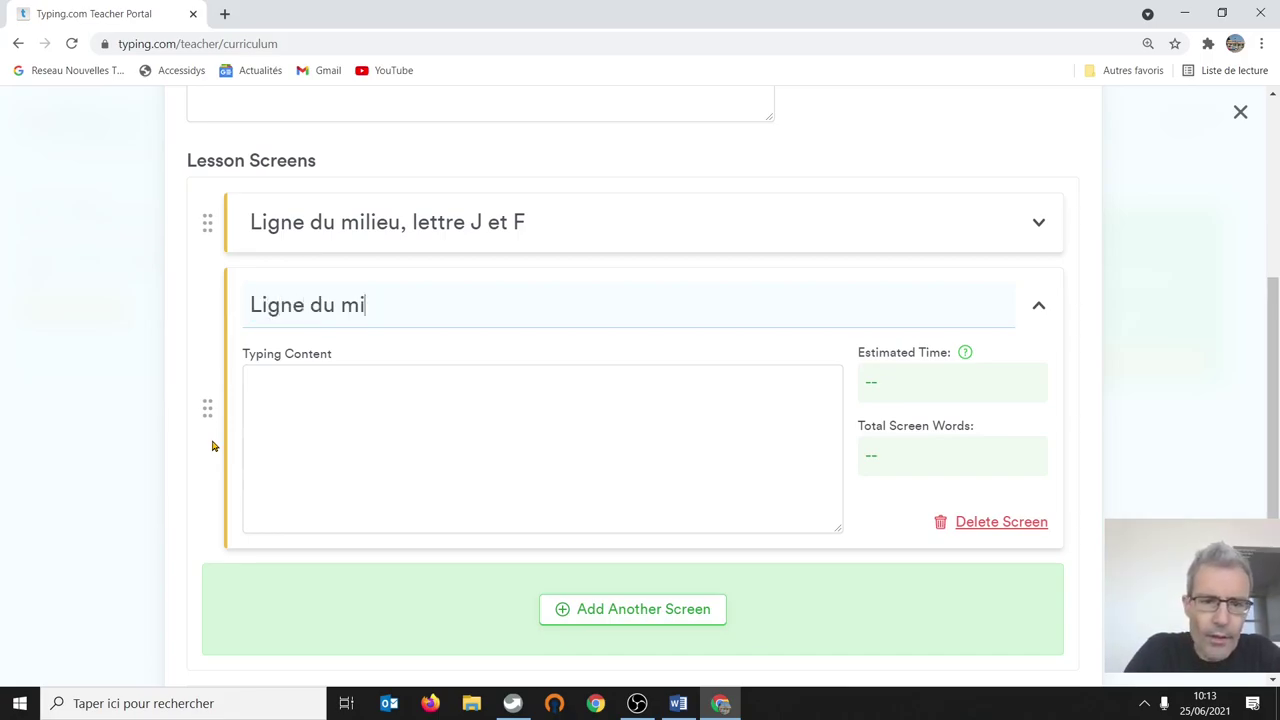
type("lieu,")
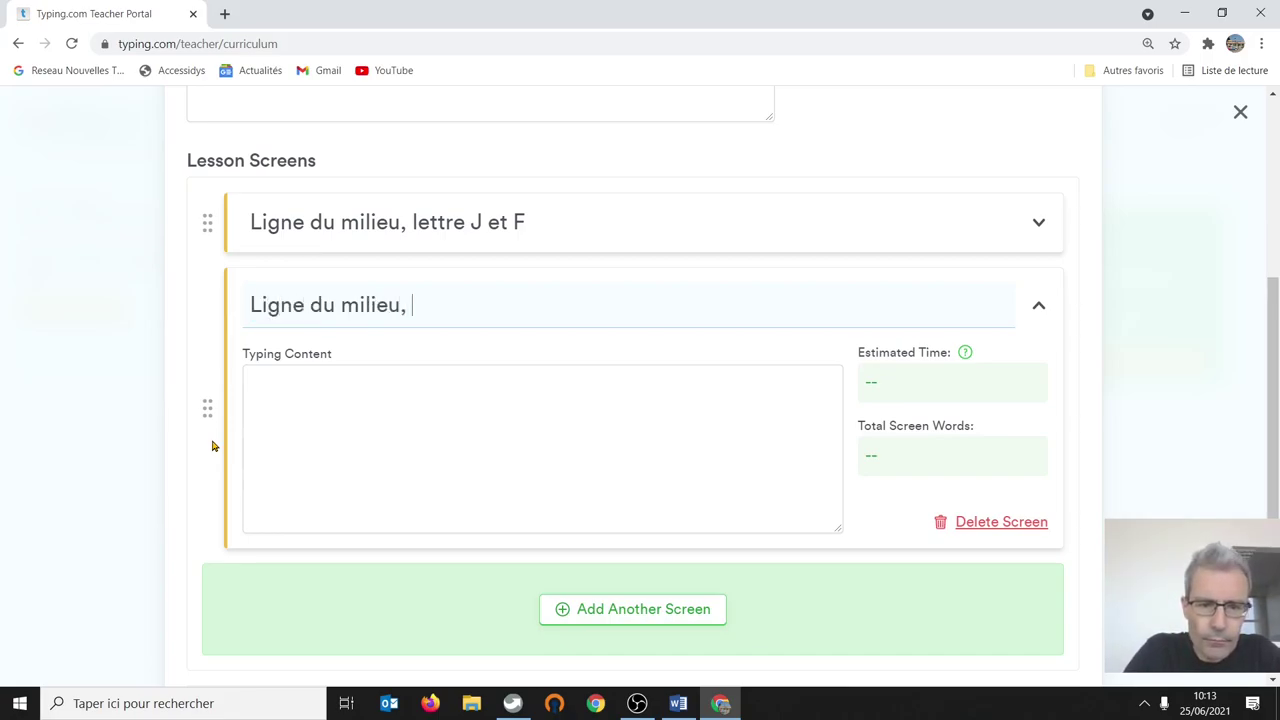
left_click(678, 703)
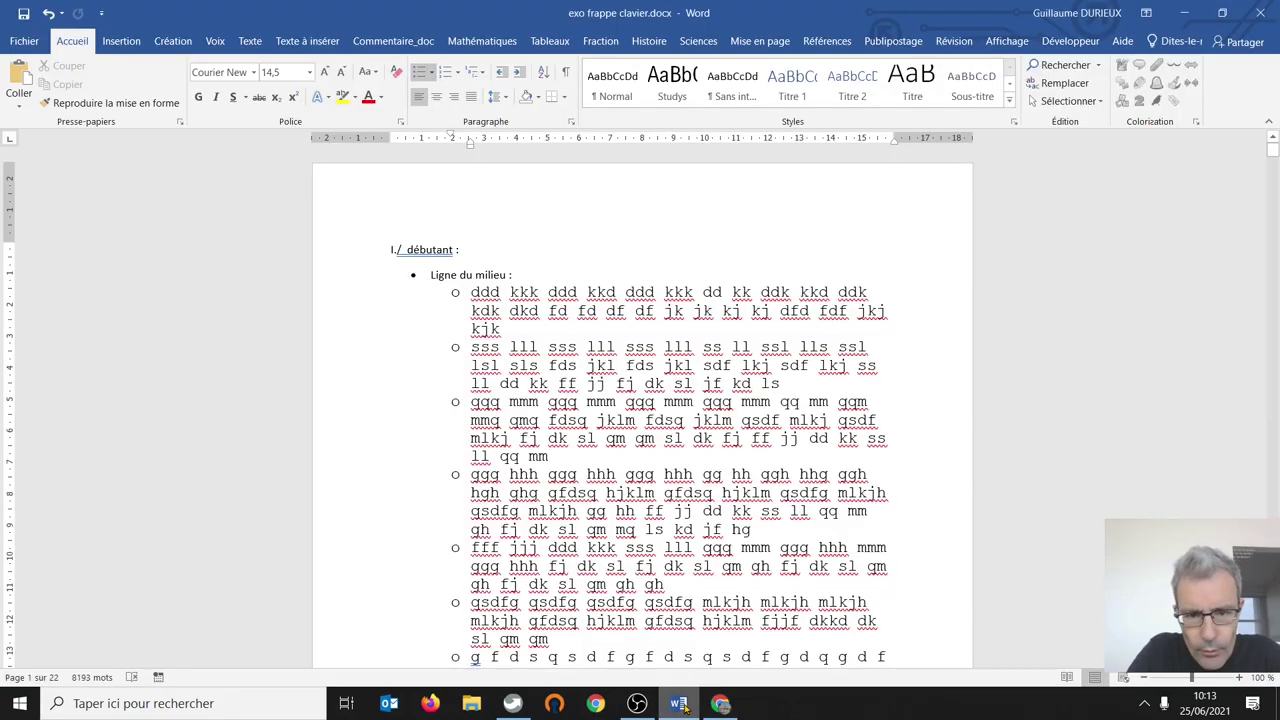
left_click(720, 703)
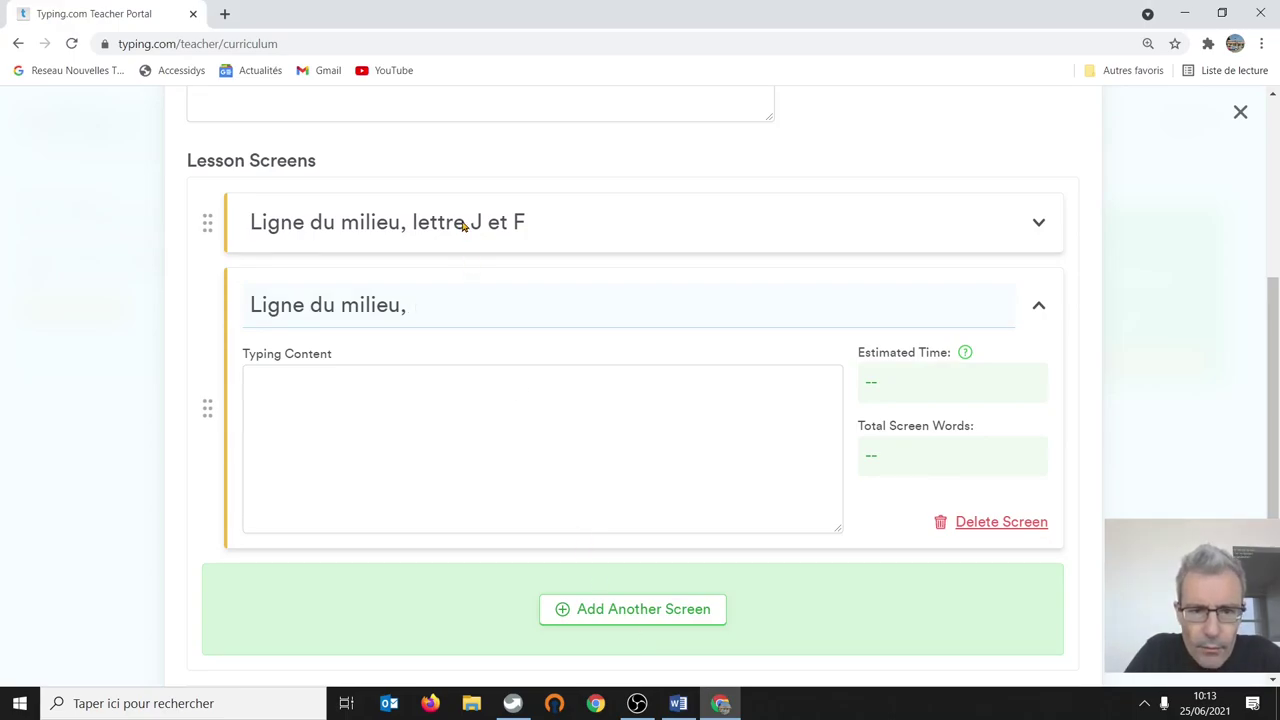
type("et")
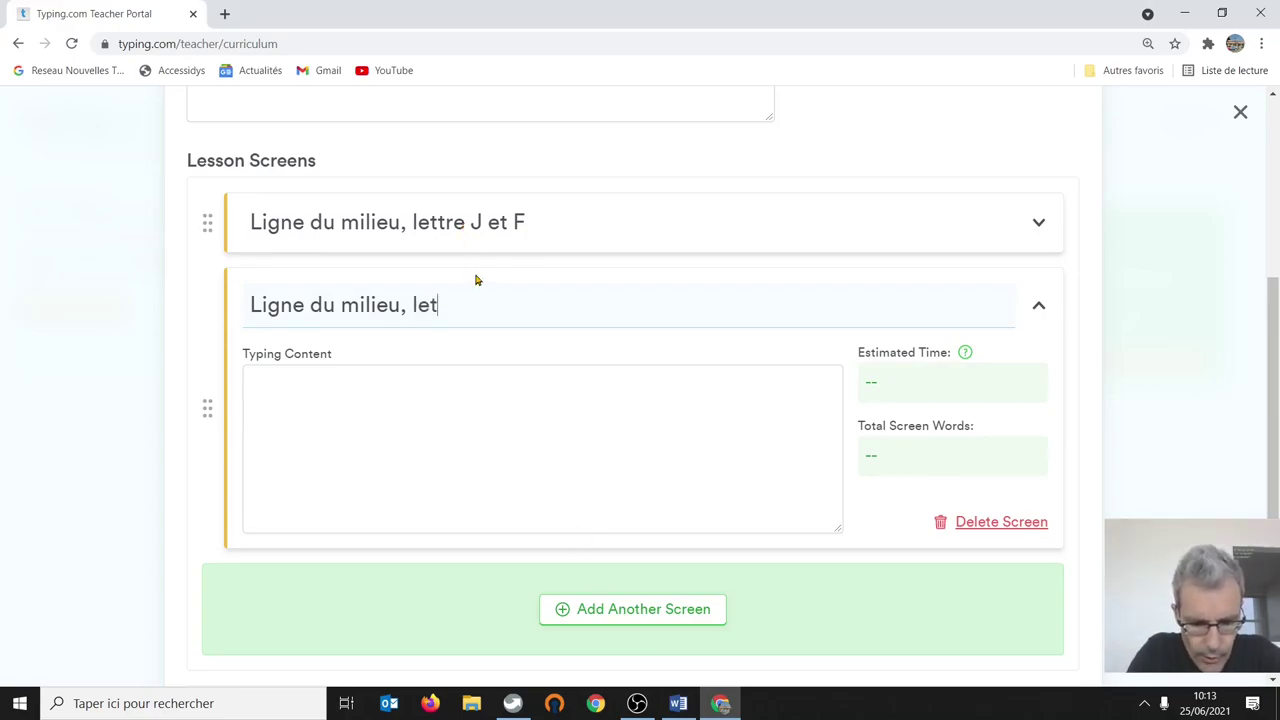
type("tres D ")
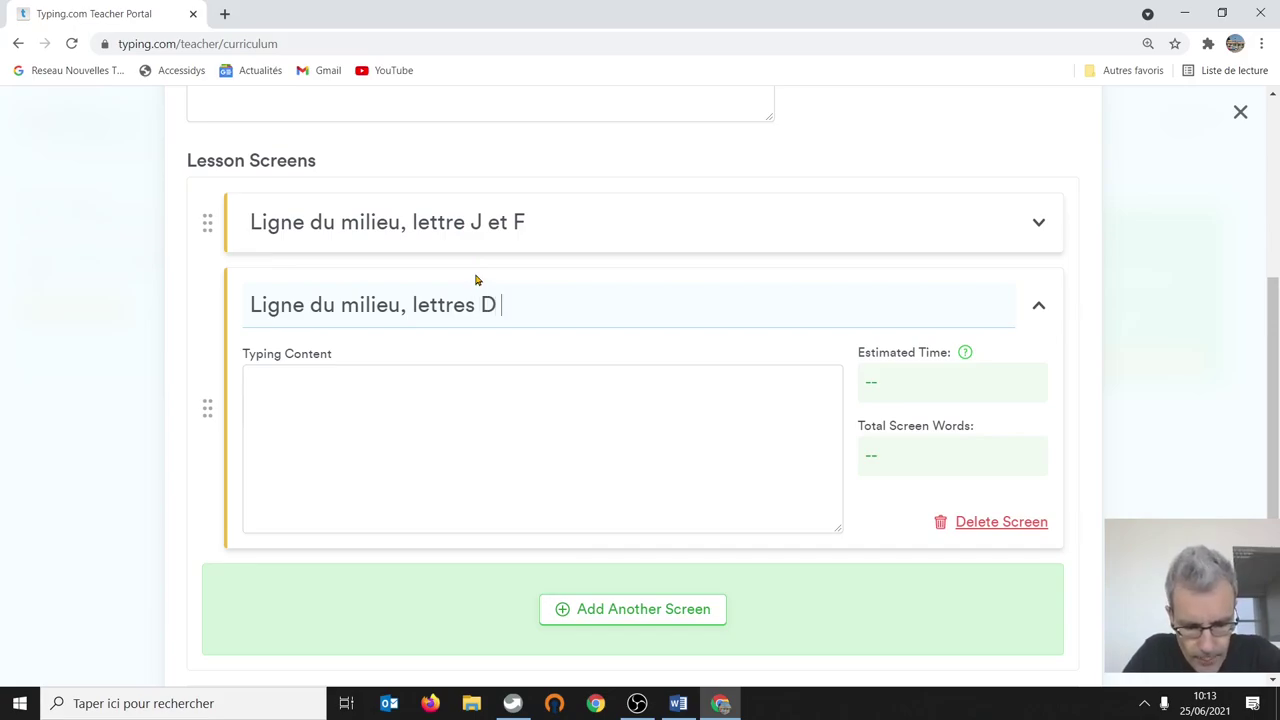
type("et K")
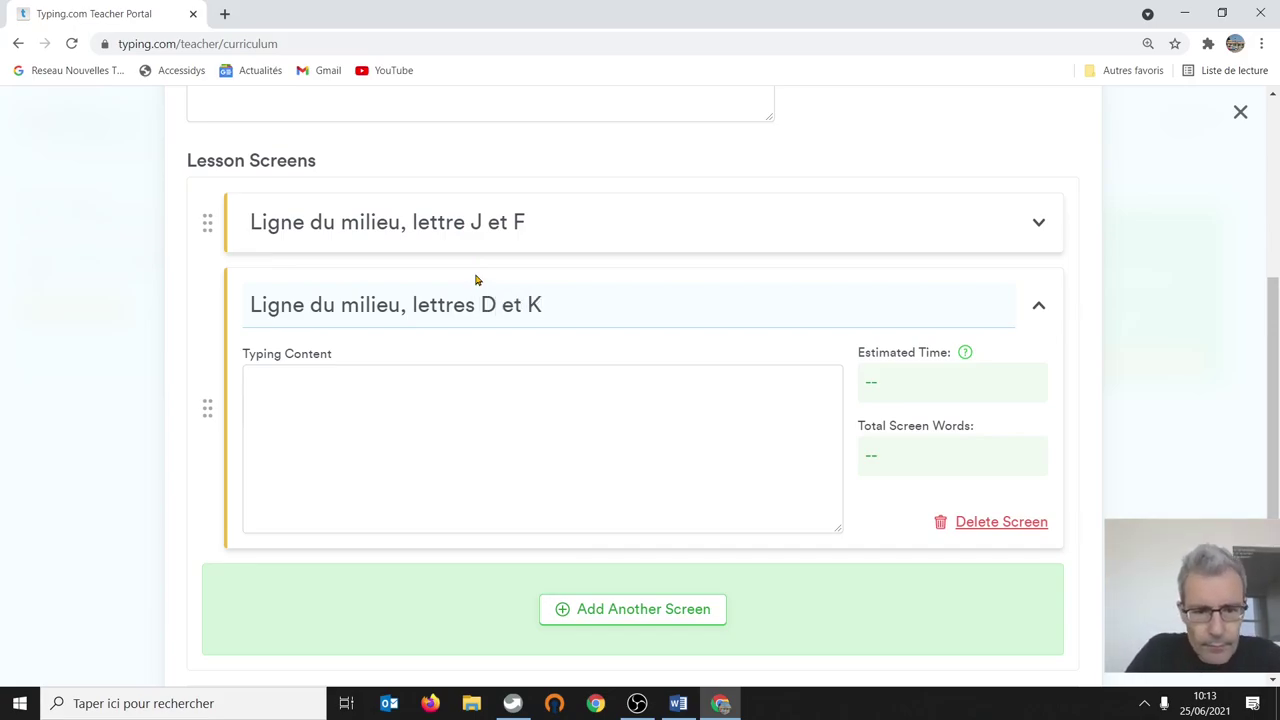
Step: Cut the "ddd kkk" exercise from the Word document and paste it into the second screen's typing content on Typing.com
left_click(678, 703)
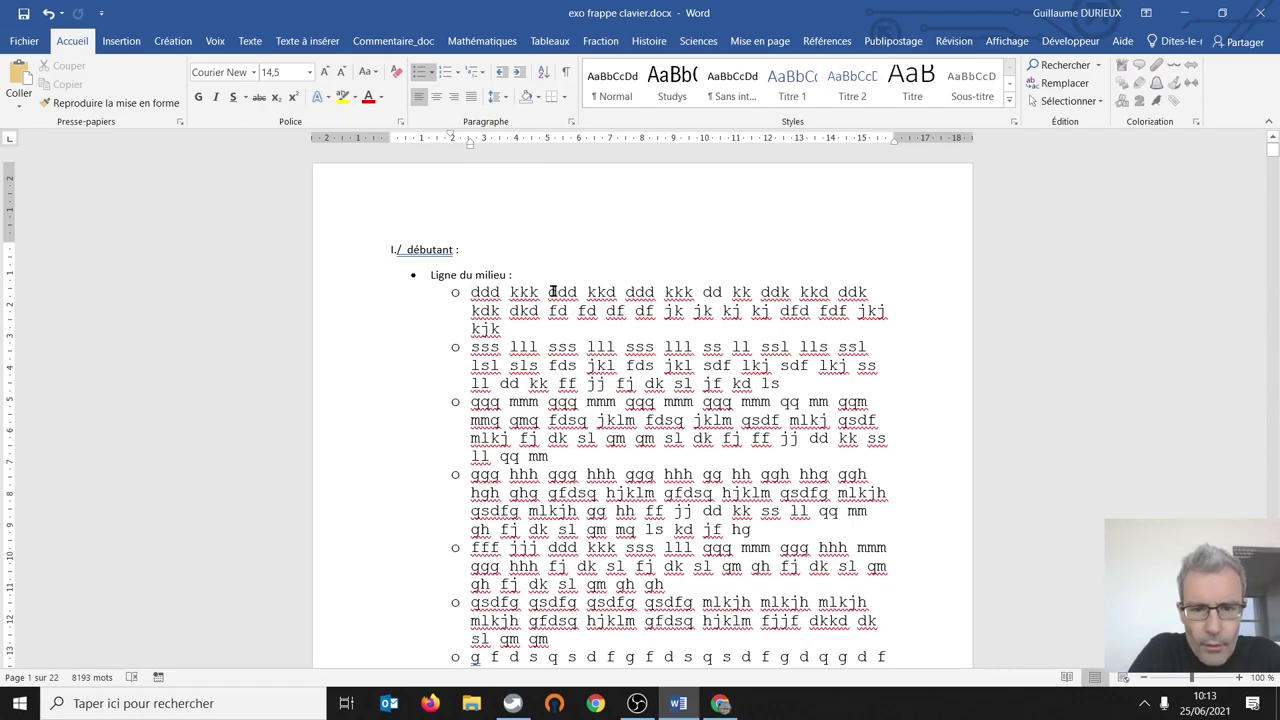
triple_click(506, 329)
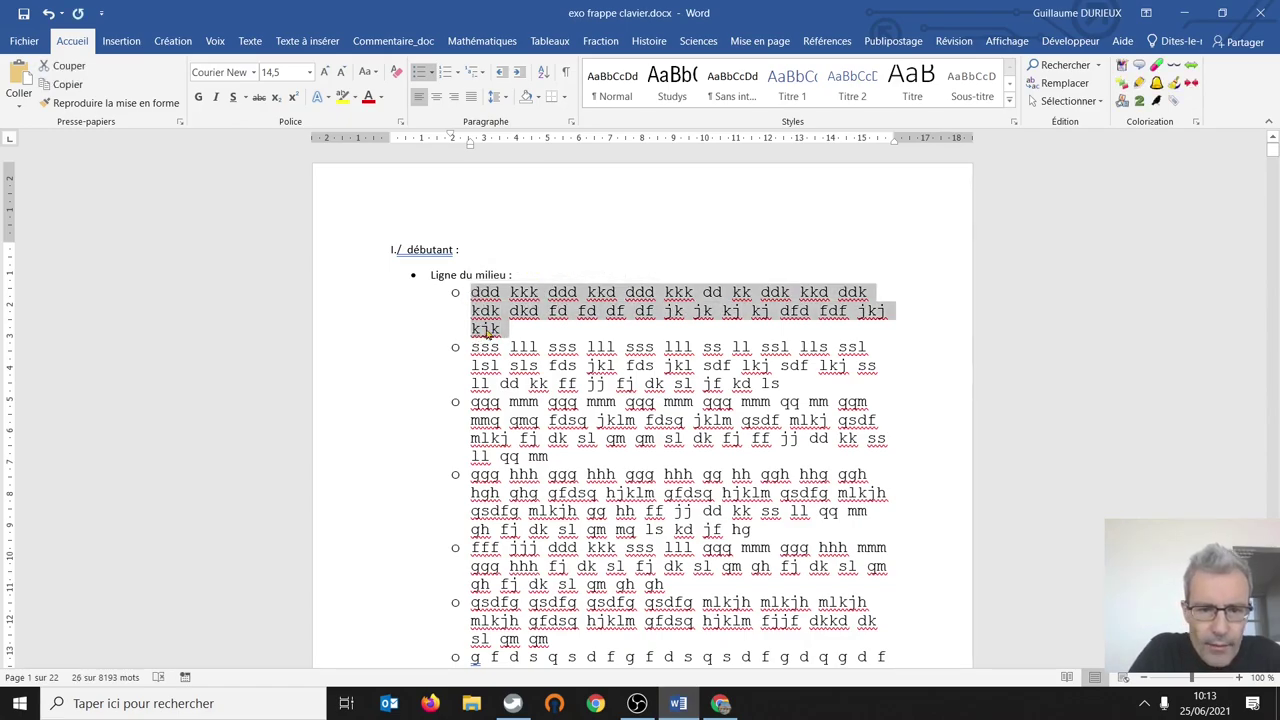
right_click(485, 312)
left_click(505, 314)
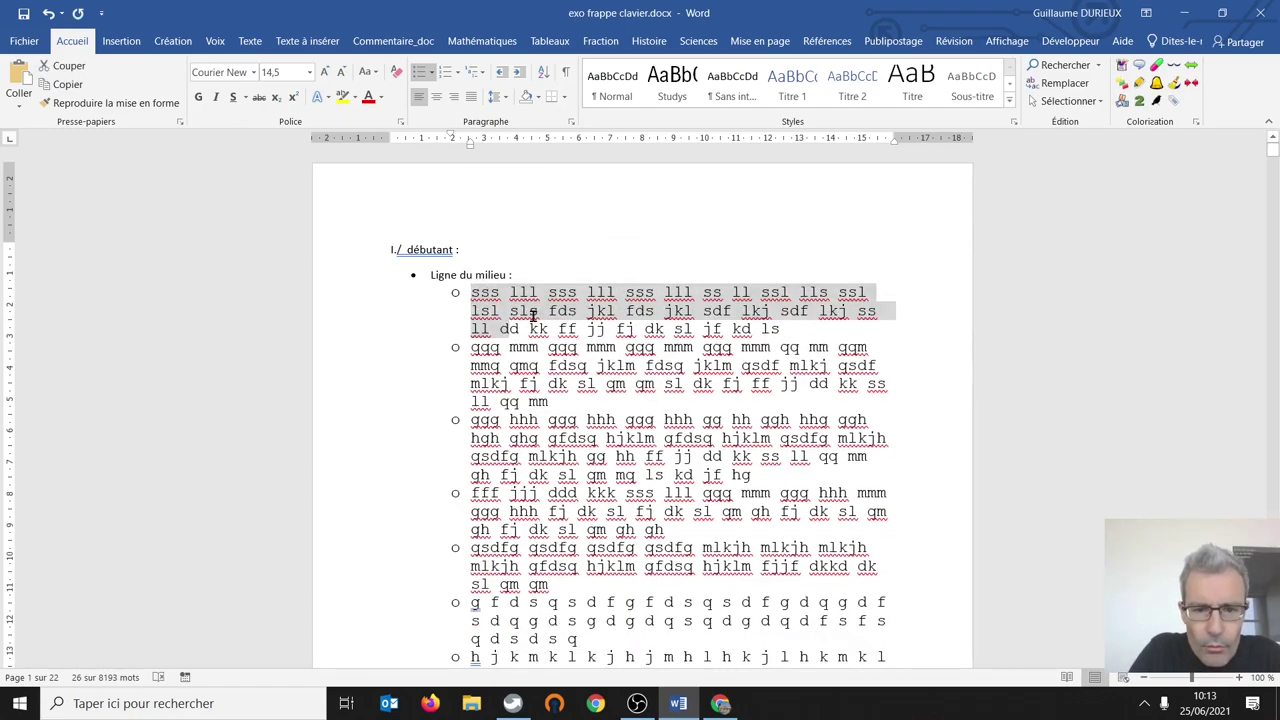
left_click(720, 703)
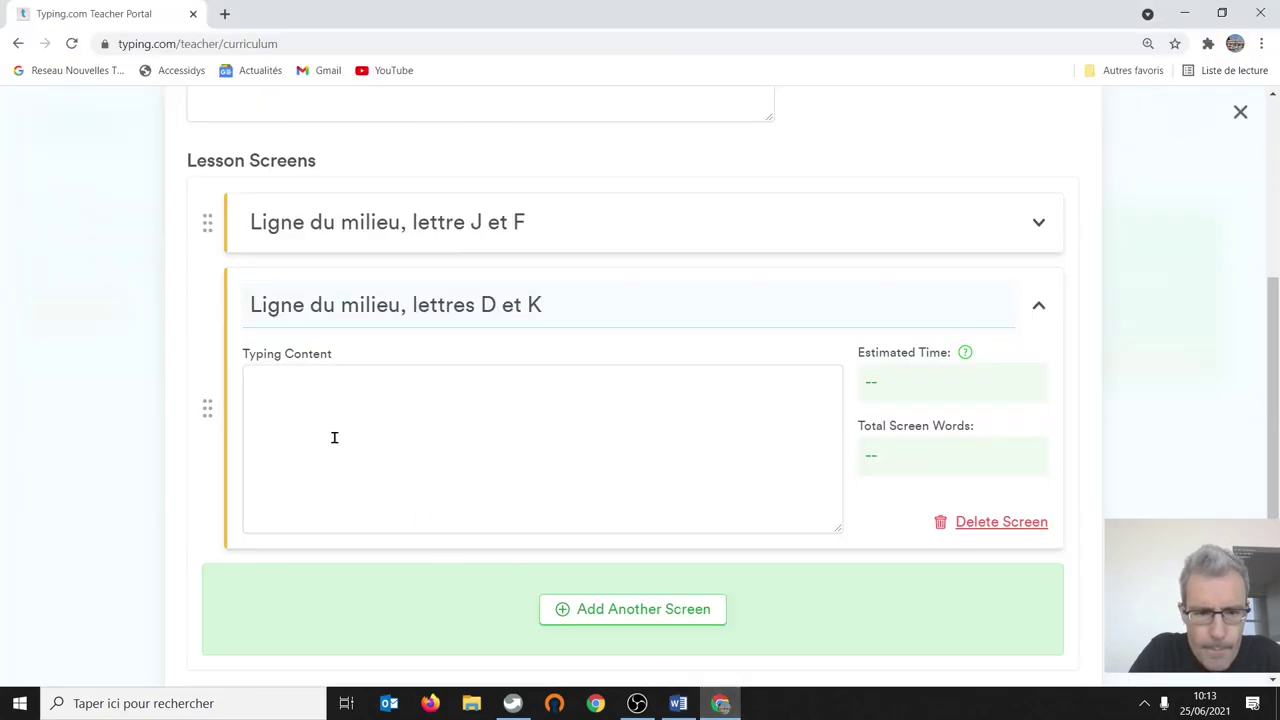
left_click(297, 397)
right_click(297, 399)
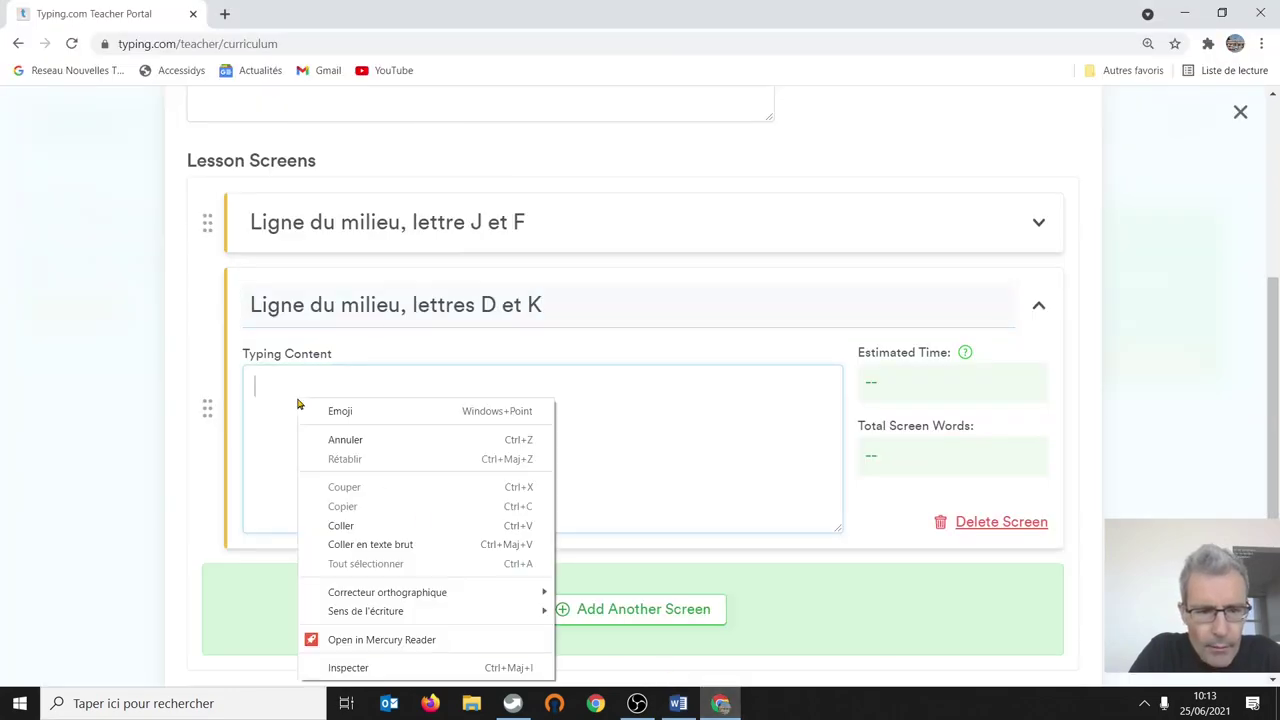
left_click(362, 526)
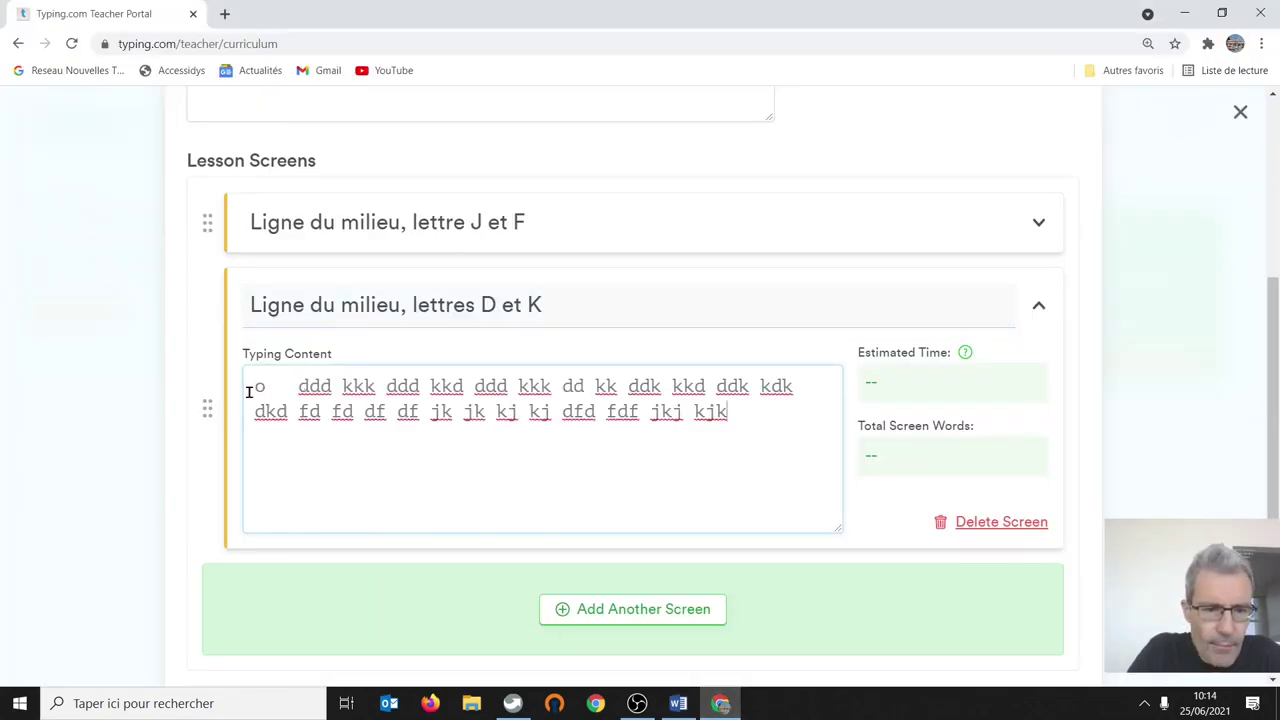
Step: Delete the stray "o" bullet and spaces before "ddd" in the second screen's typing content
left_click(297, 387)
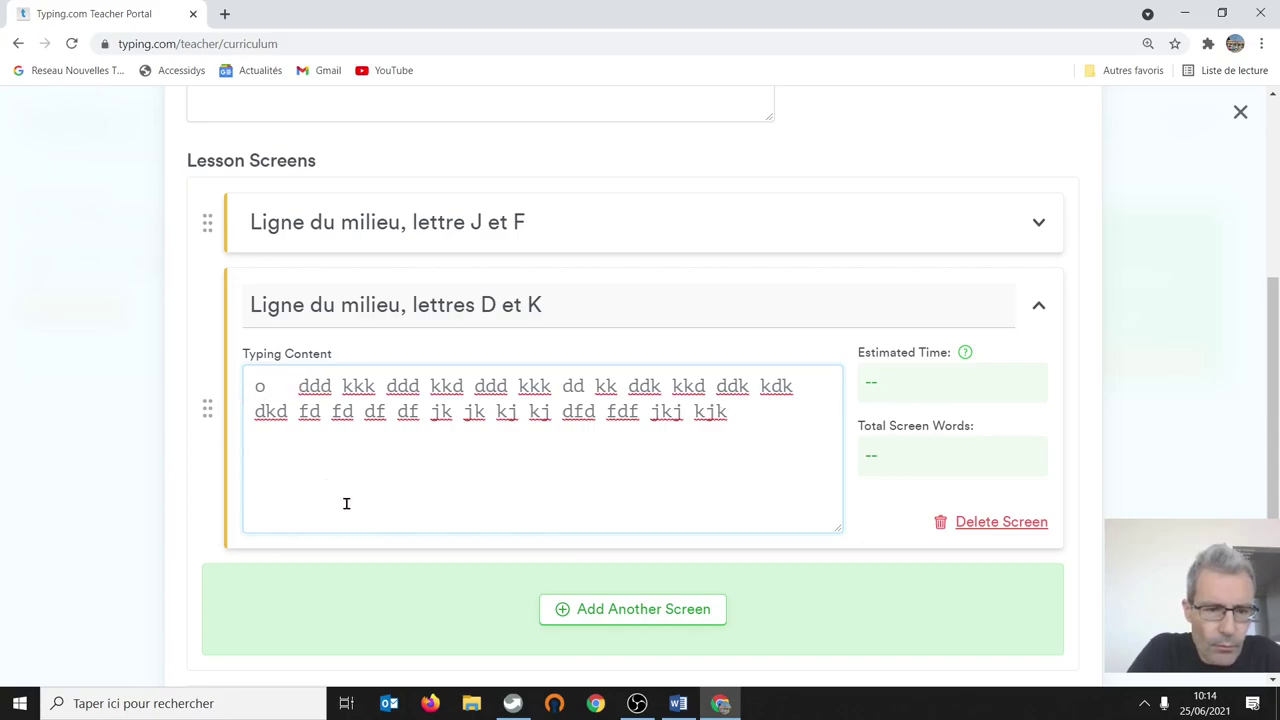
key("BackSpace")
key("BackSpace")
key("BackSpace")
key("BackSpace")
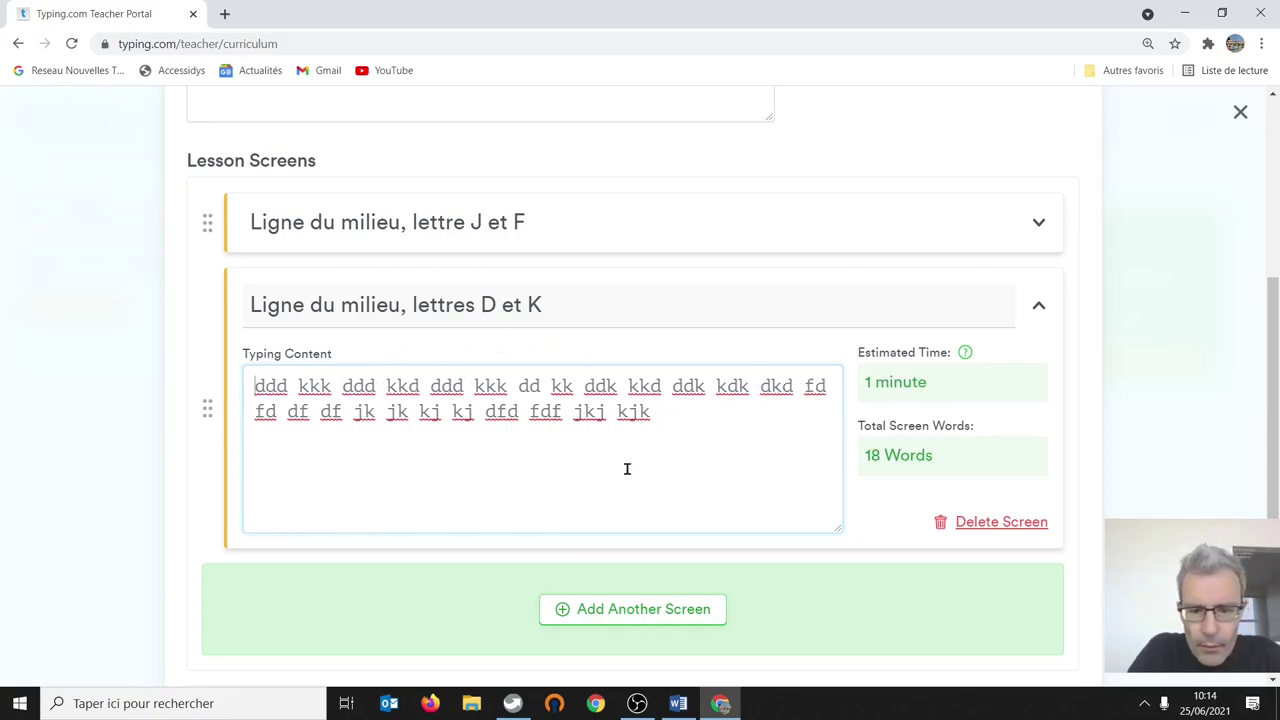
Step: Expand the first lesson screen and correct its title to "Ligne du milieu, lettres J et F"
left_click(1038, 224)
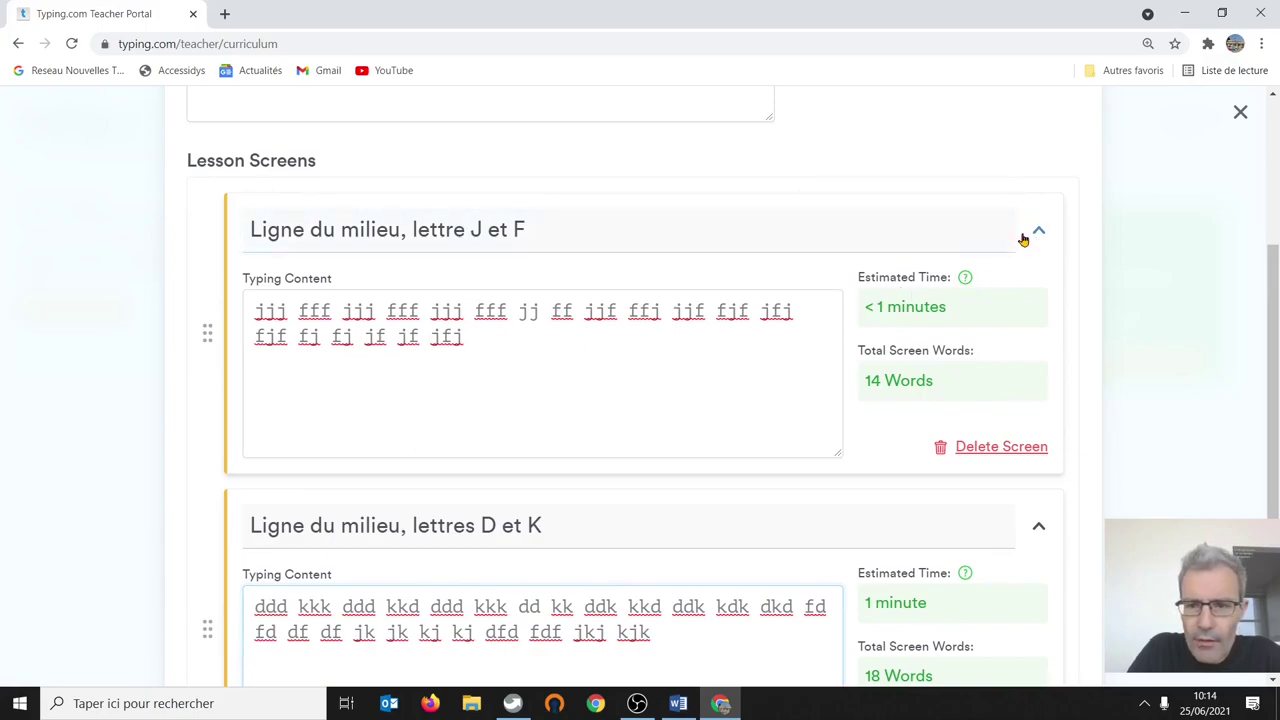
left_click(462, 228)
type("s")
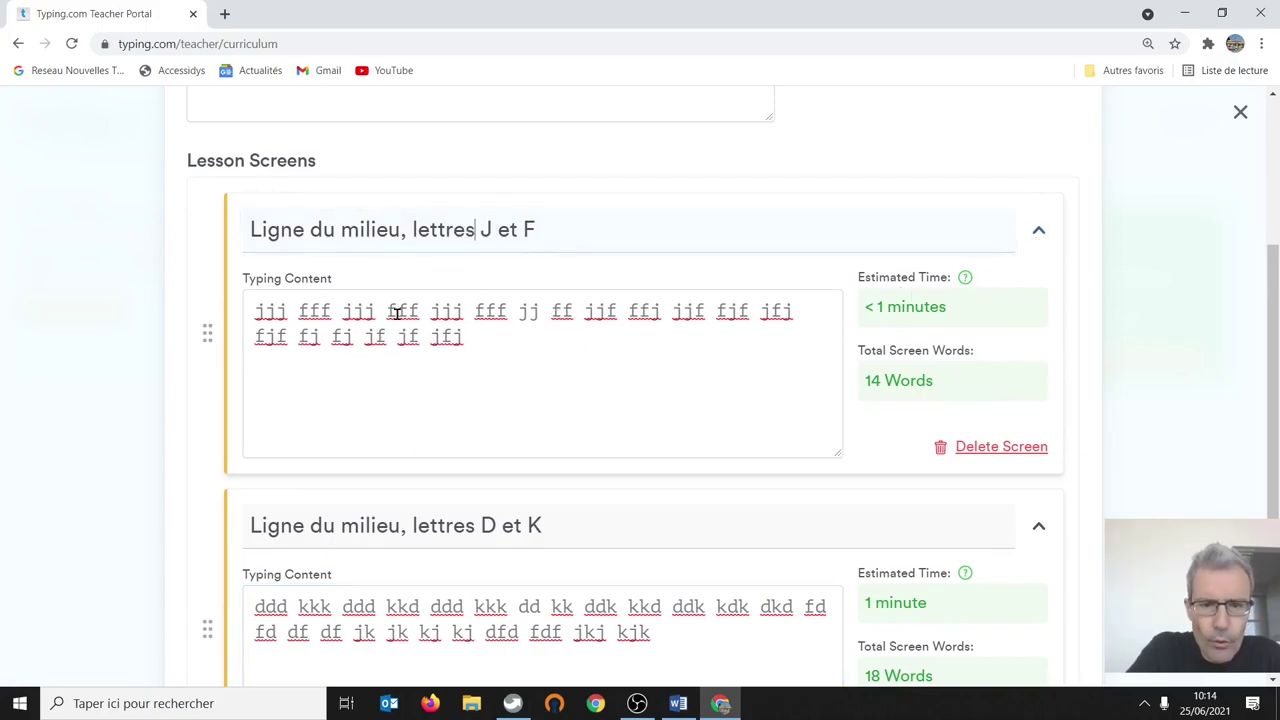
Step: Add a third lesson screen on Typing.com, and in the Word document cut the "sss lll" exercise
scroll(710, 380, "down", 1)
scroll(710, 380, "down", 3)
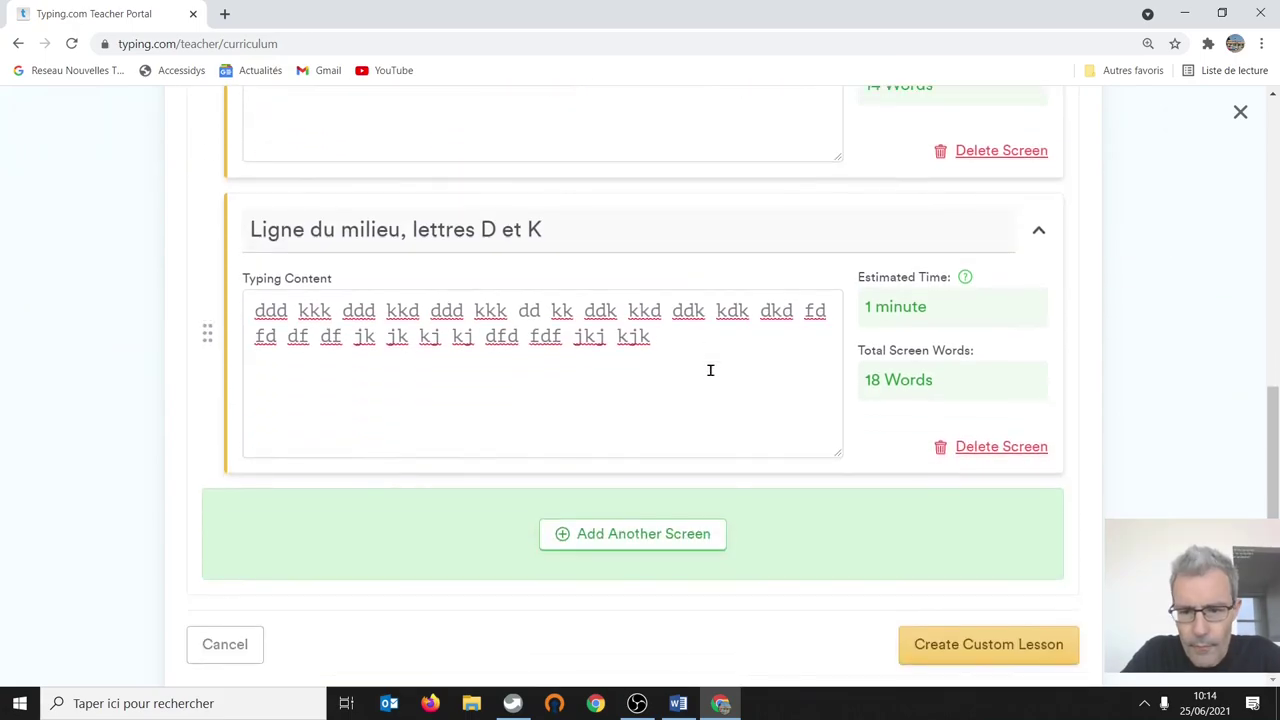
left_click(640, 537)
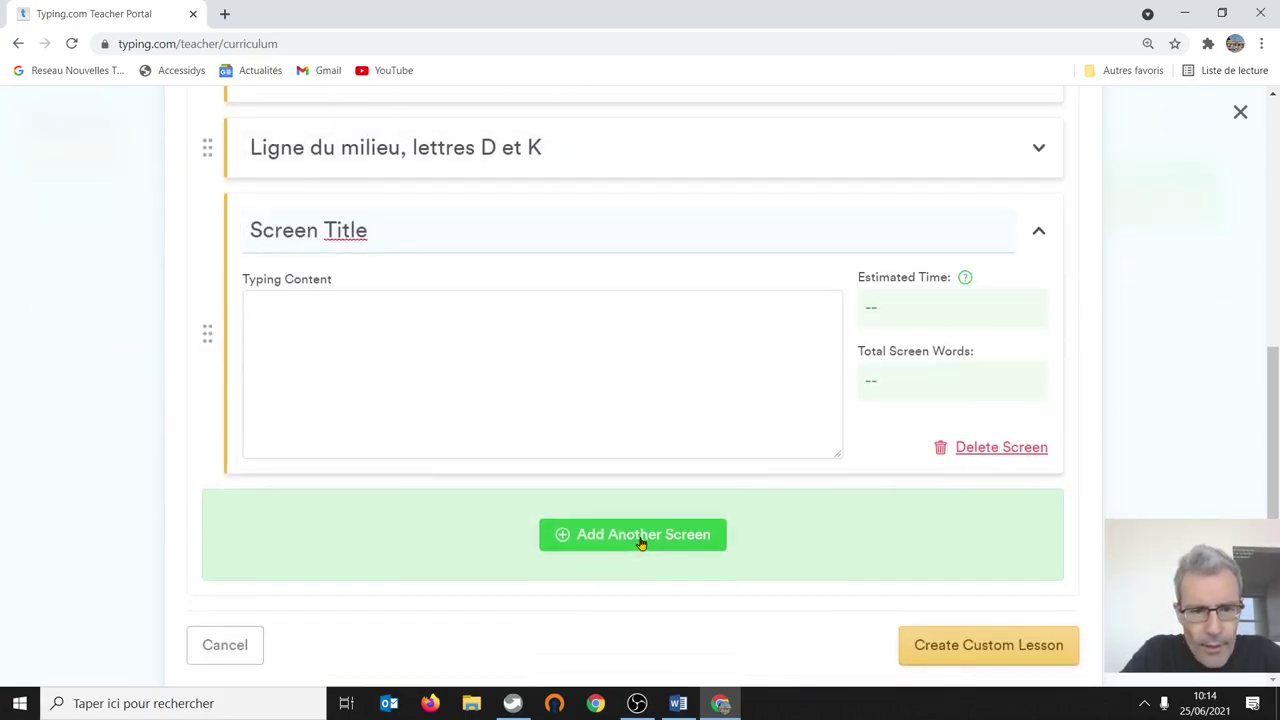
left_click(678, 704)
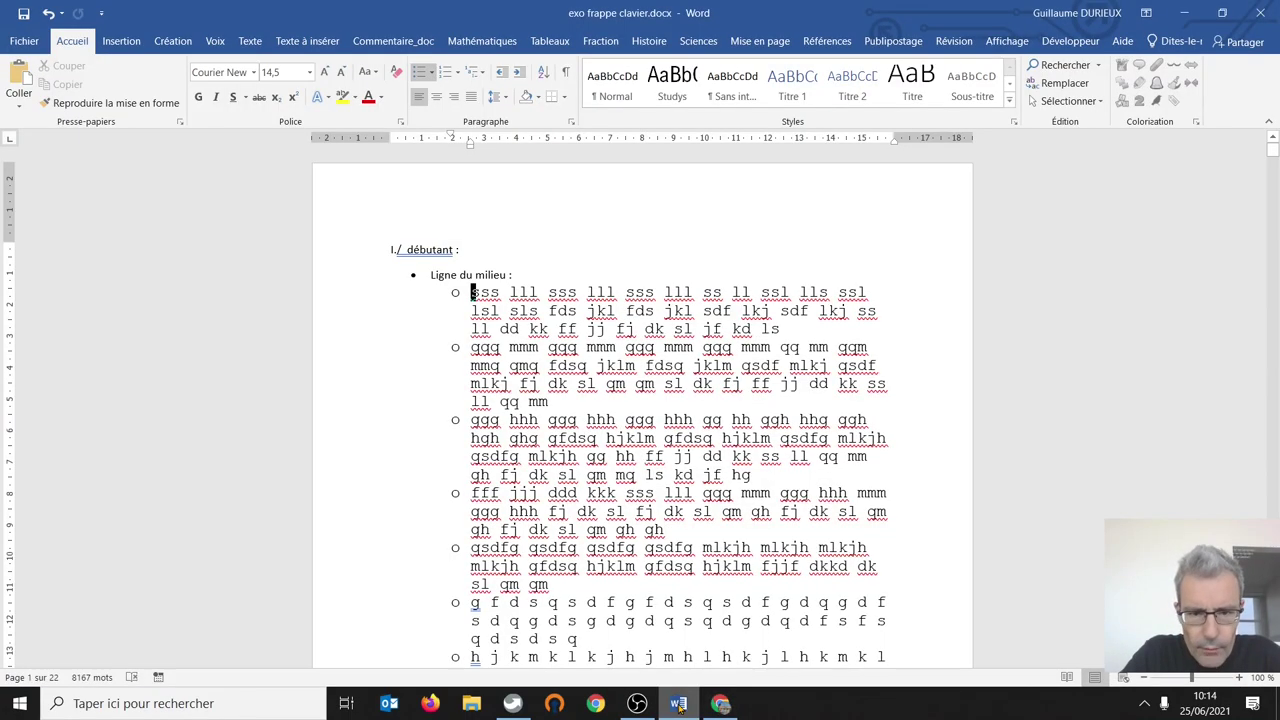
left_click_drag(787, 328, 472, 293)
right_click(517, 311)
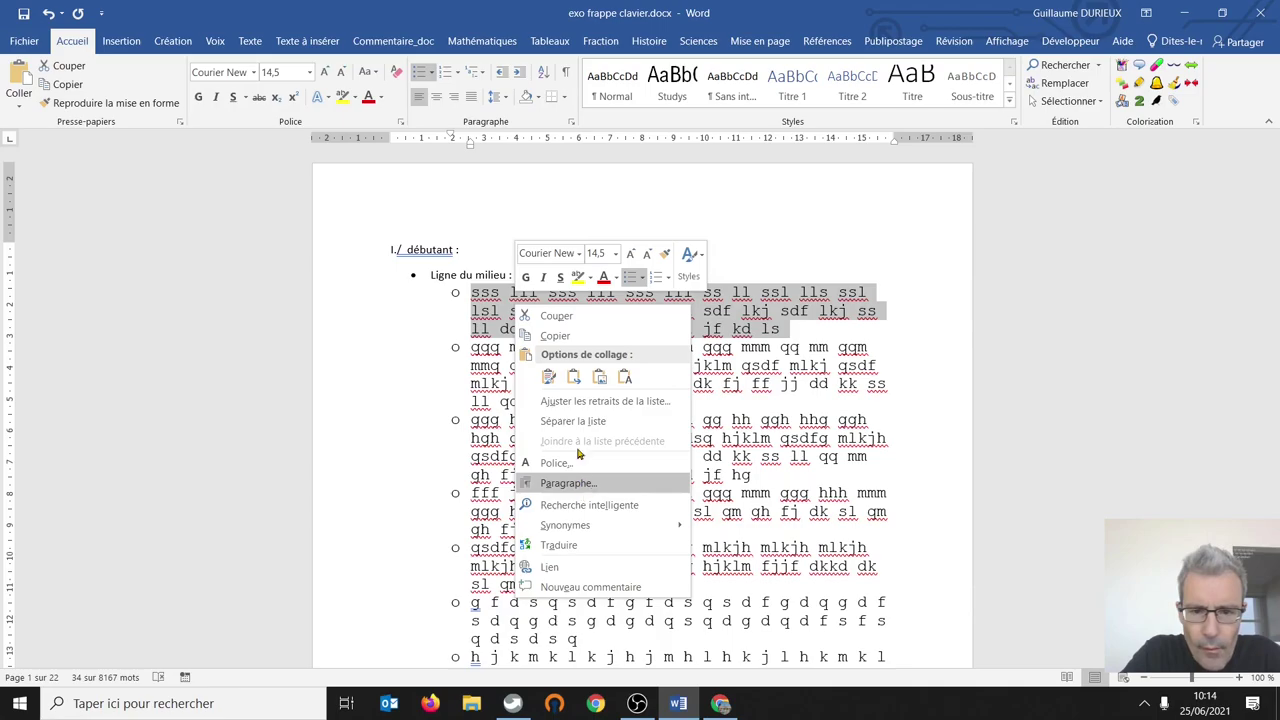
left_click(556, 315)
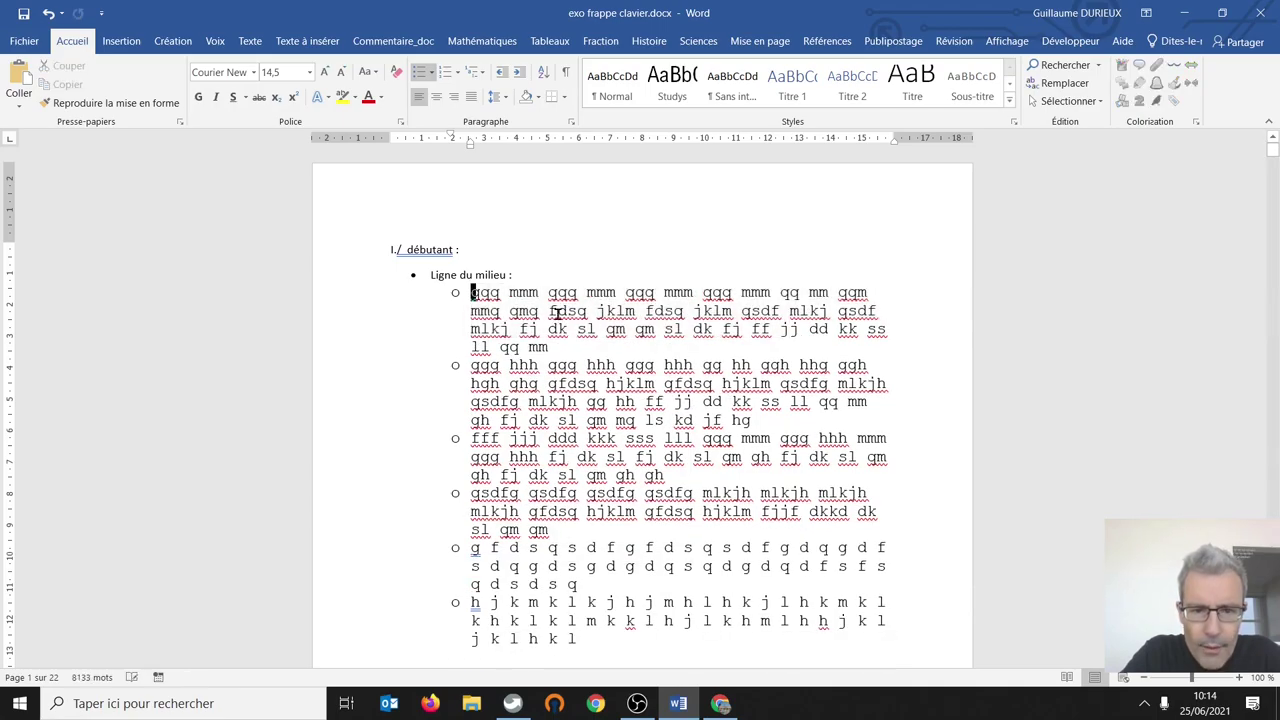
Step: Paste the "sss lll" exercise into the third screen's typing content on Typing.com and delete the stray "o" bullet and spaces before it
left_click(720, 703)
left_click(292, 320)
right_click(292, 320)
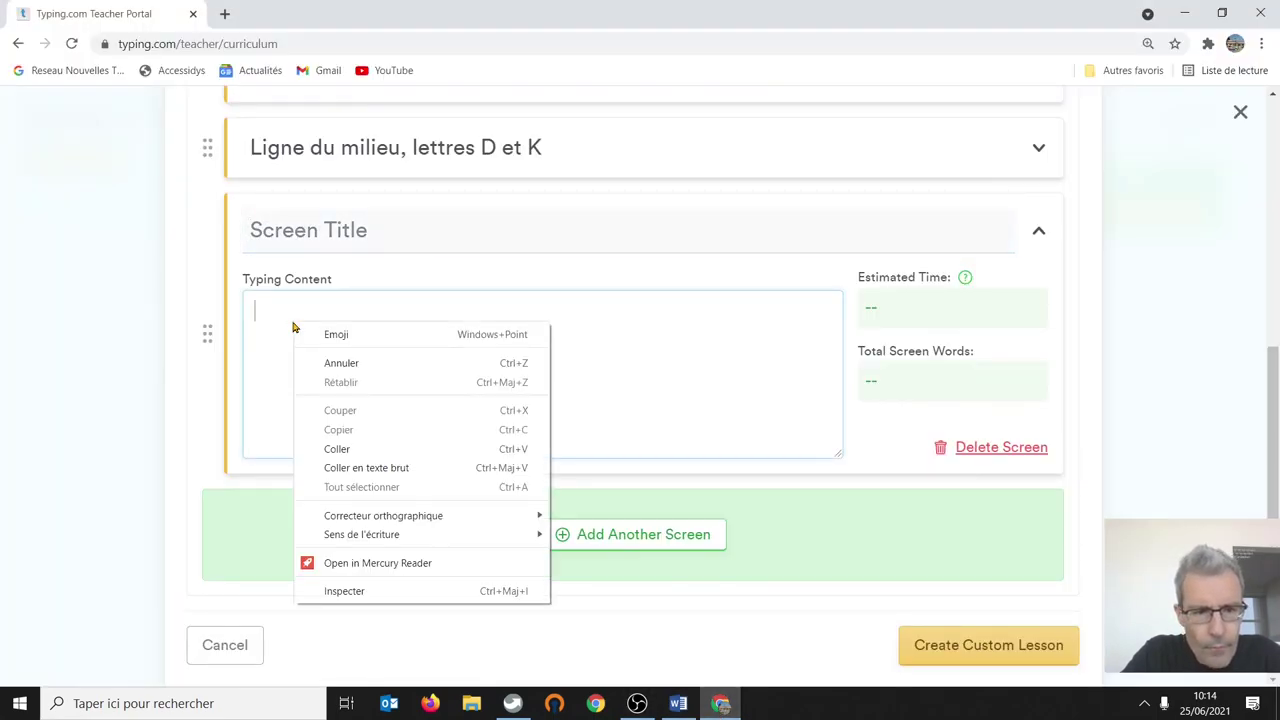
left_click(340, 447)
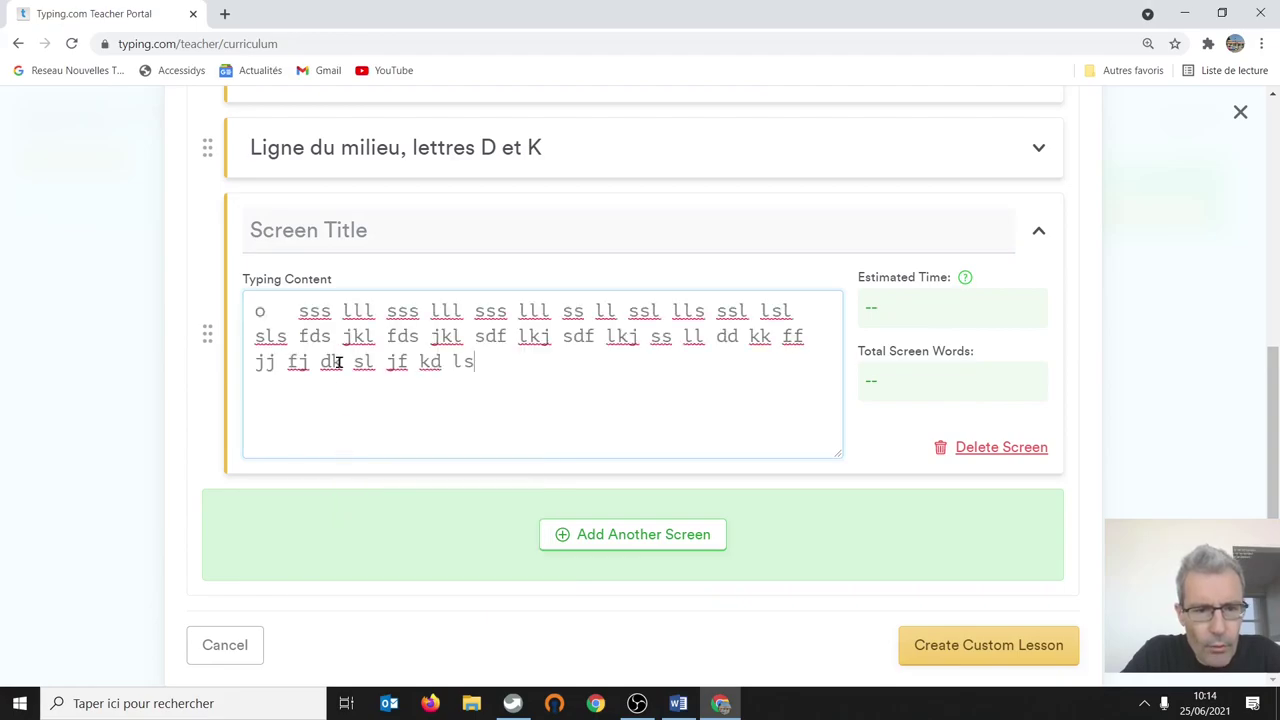
left_click(294, 318)
key("BackSpace")
key("BackSpace")
key("BackSpace")
key("BackSpace")
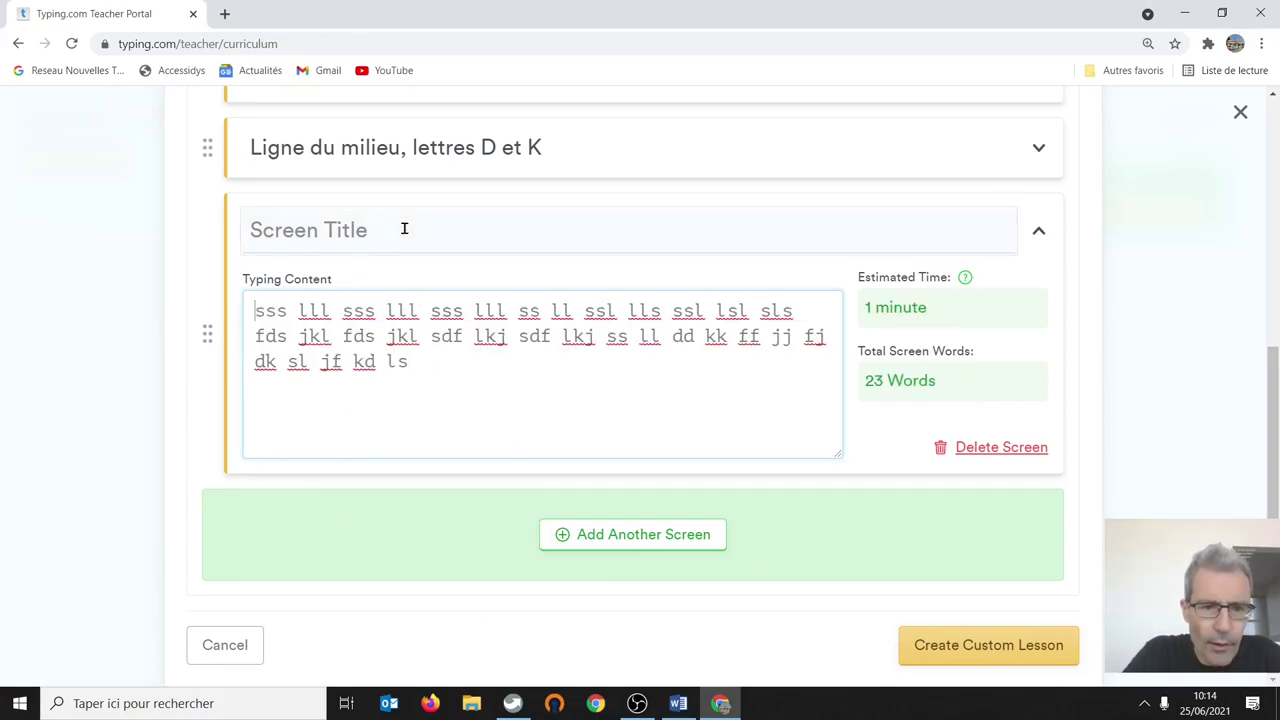
Step: Title the third lesson screen "Ligne du milieu, lettres S et L"
left_click_drag(406, 226, 139, 235)
type("Ligne du")
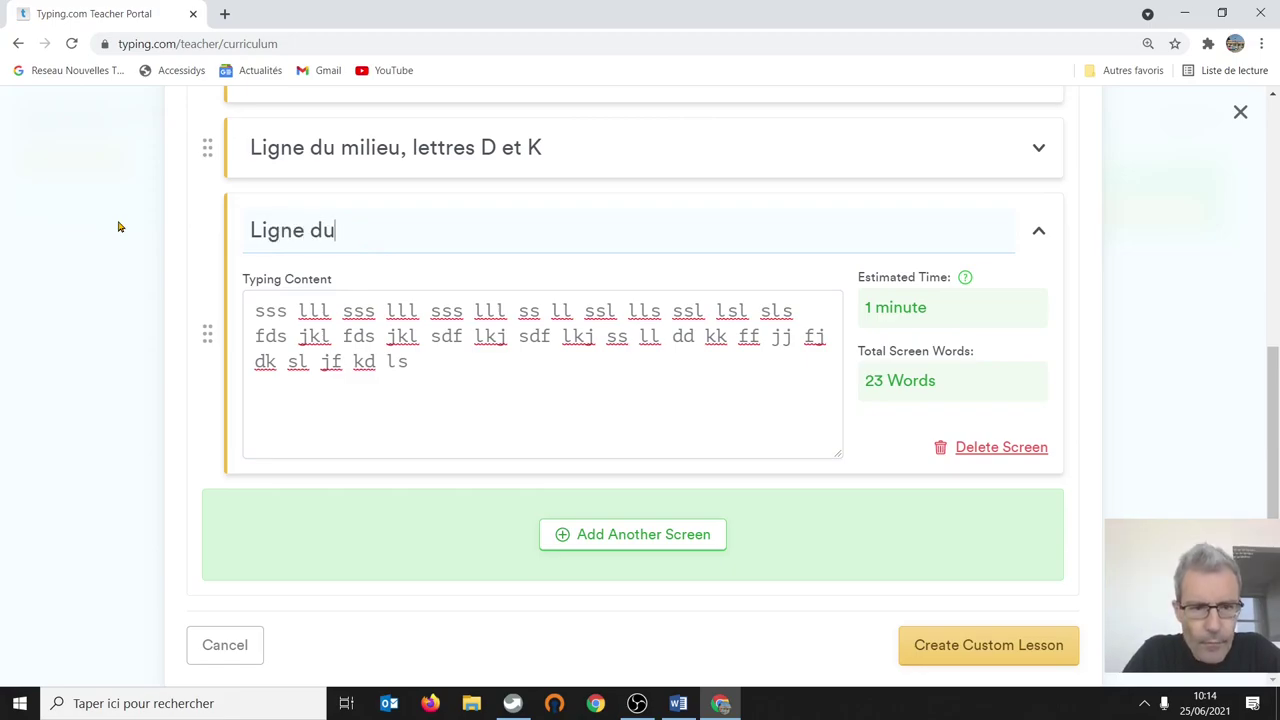
type(" milieu, ")
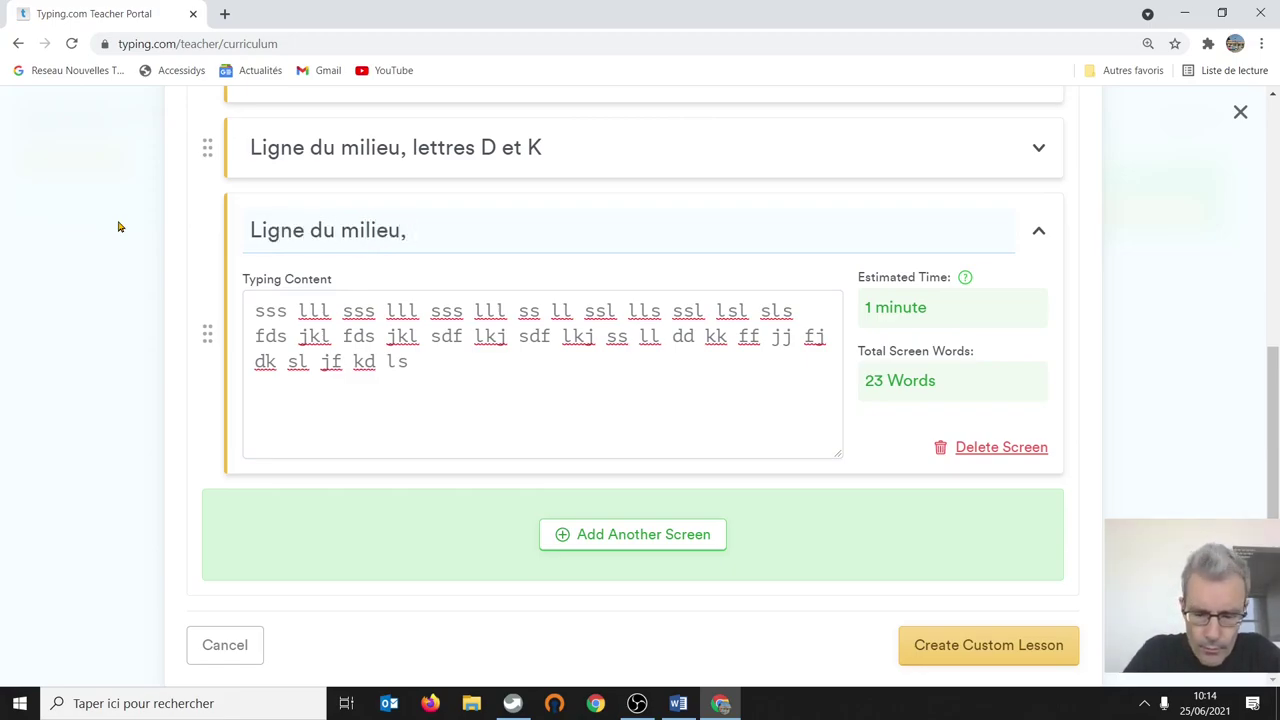
type("lettres")
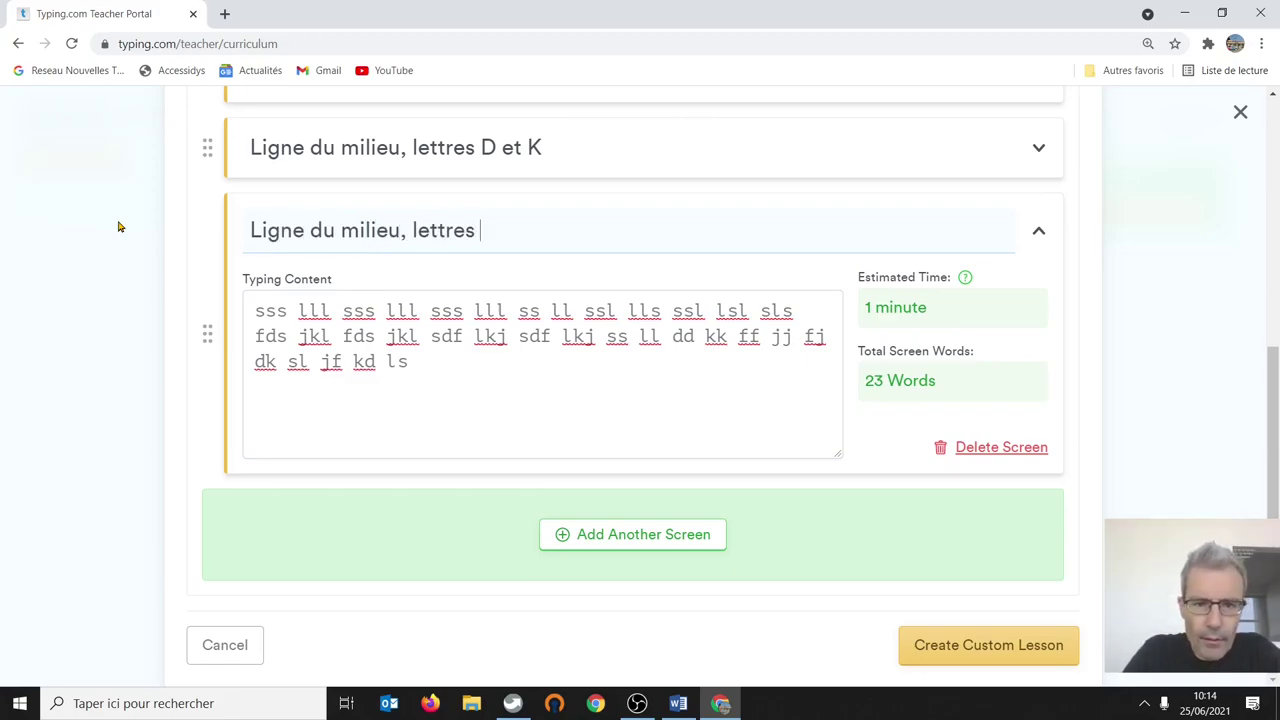
type(" S et L")
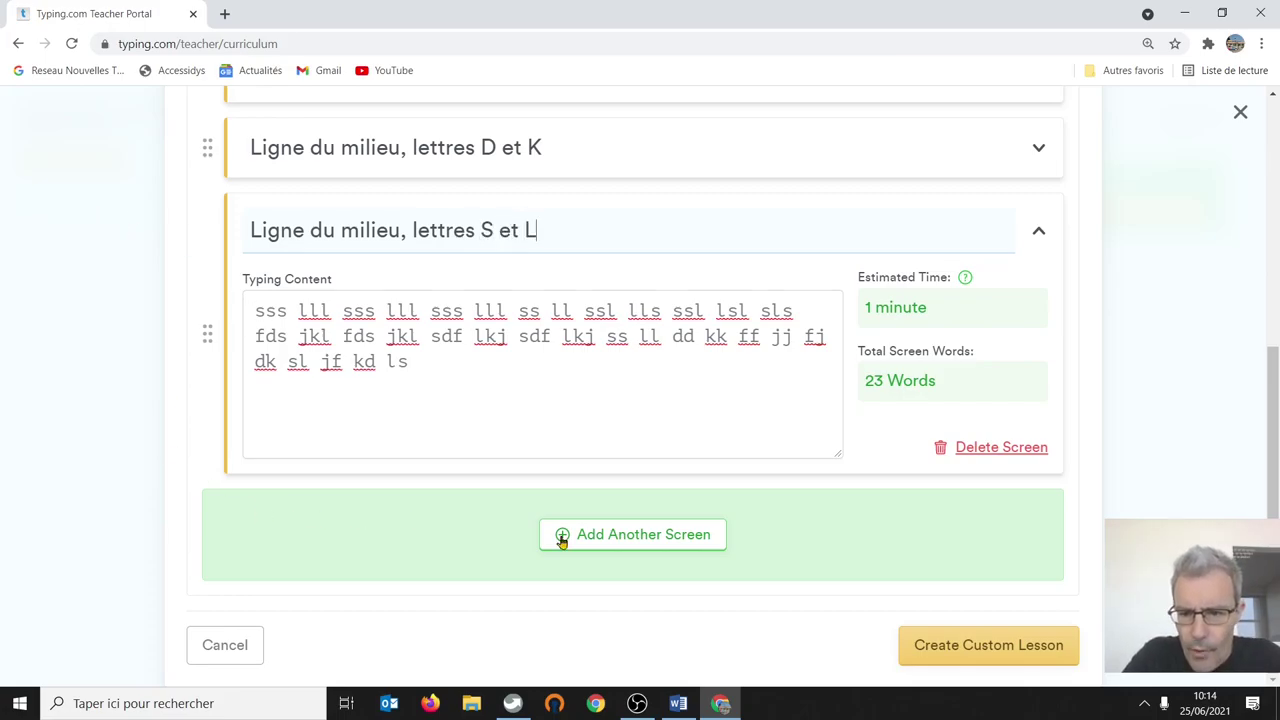
Step: Add a fourth lesson screen, and in the Word document cut the "qqq mmm" exercise
left_click(617, 535)
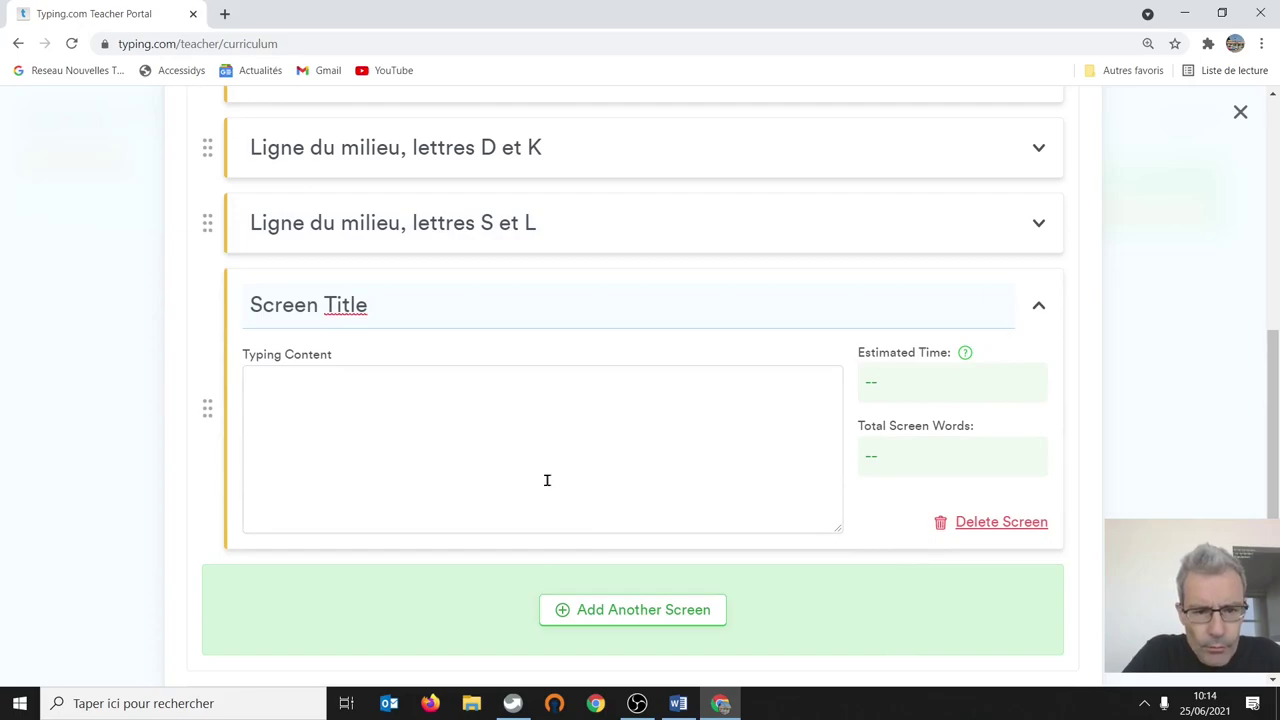
left_click(678, 703)
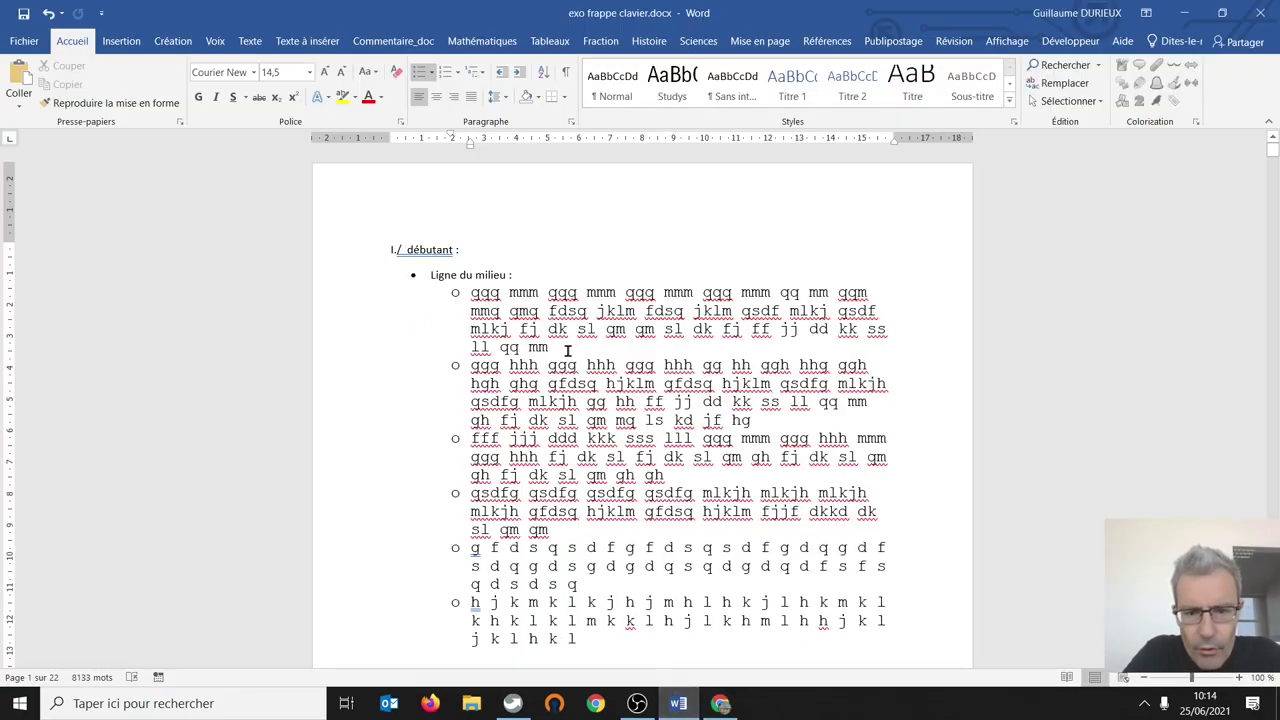
left_click_drag(567, 347, 483, 297)
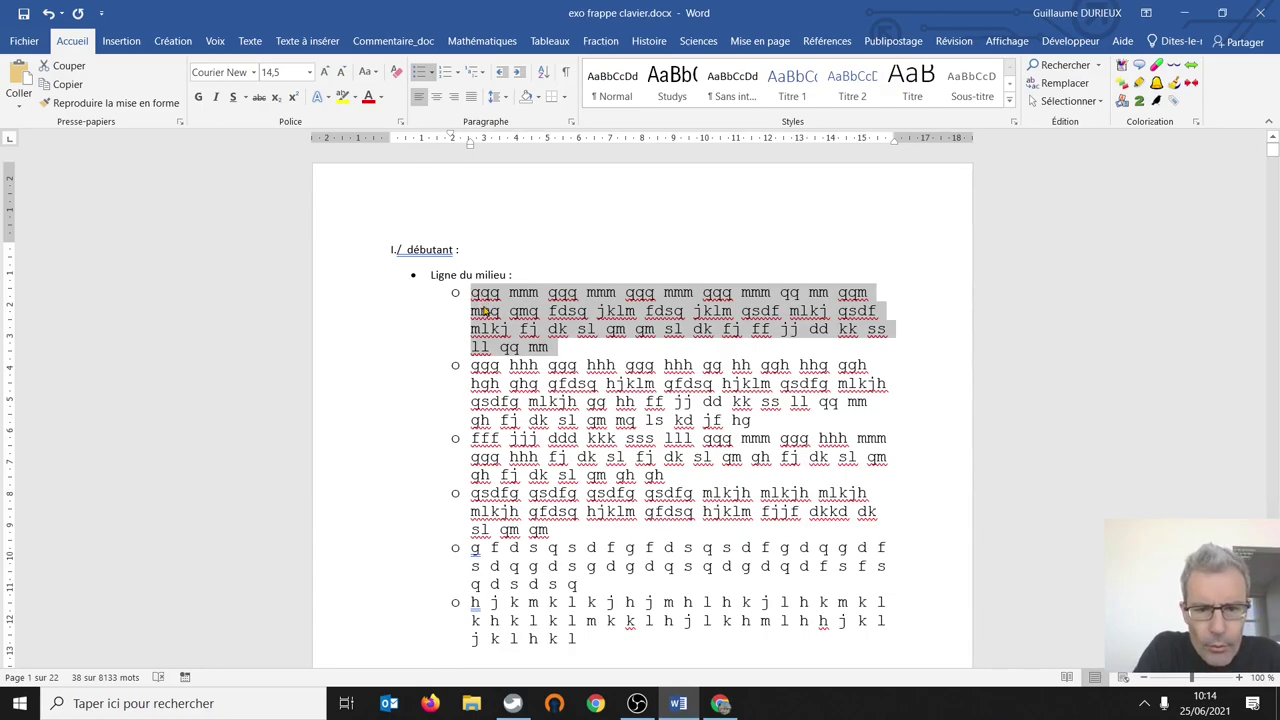
right_click(484, 312)
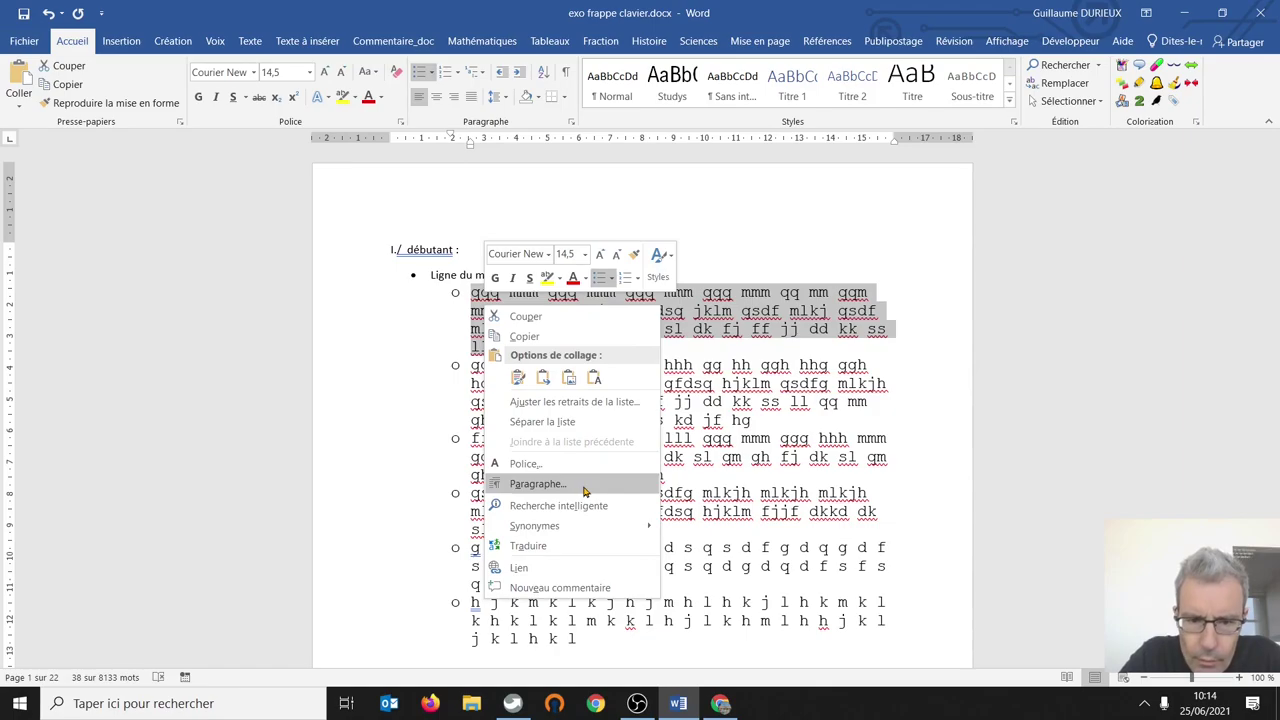
left_click(553, 330)
key("Delete")
Step: Paste the "qqq mmm" exercise into the fourth screen's typing content on Typing.com and remove the stray "o" bullet and spaces before it
key("alt+Tab")
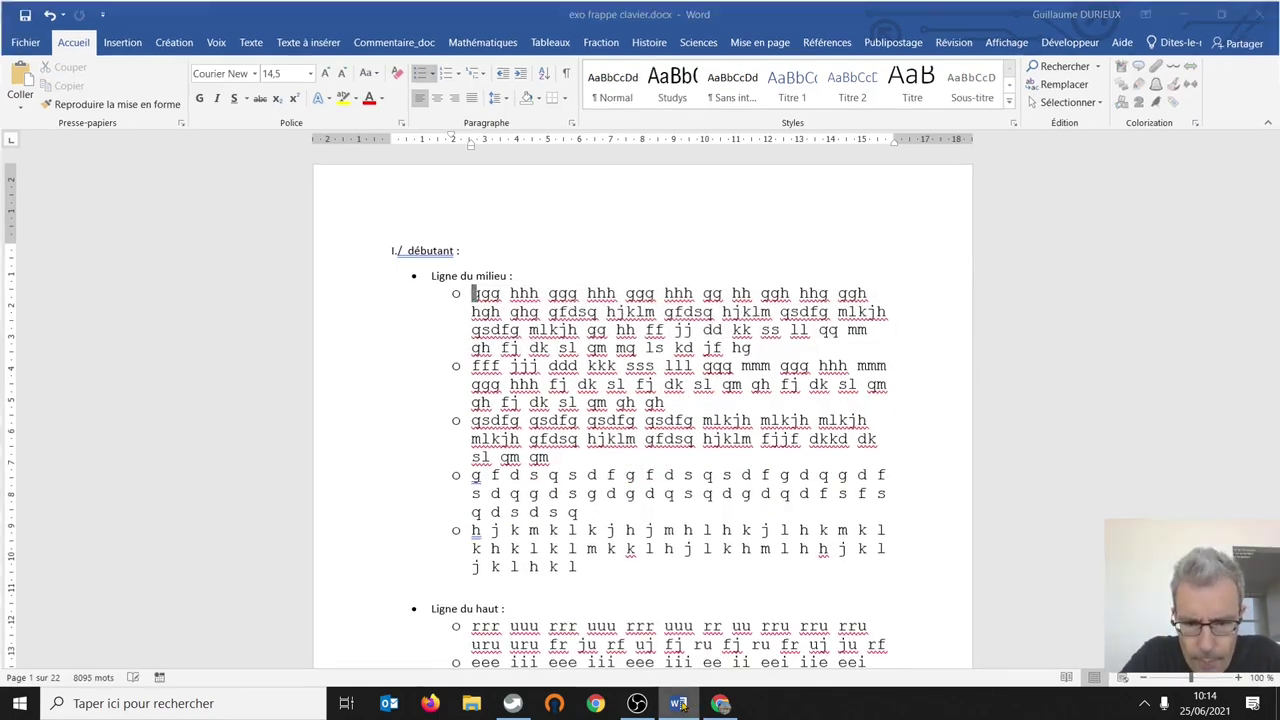
left_click(314, 389)
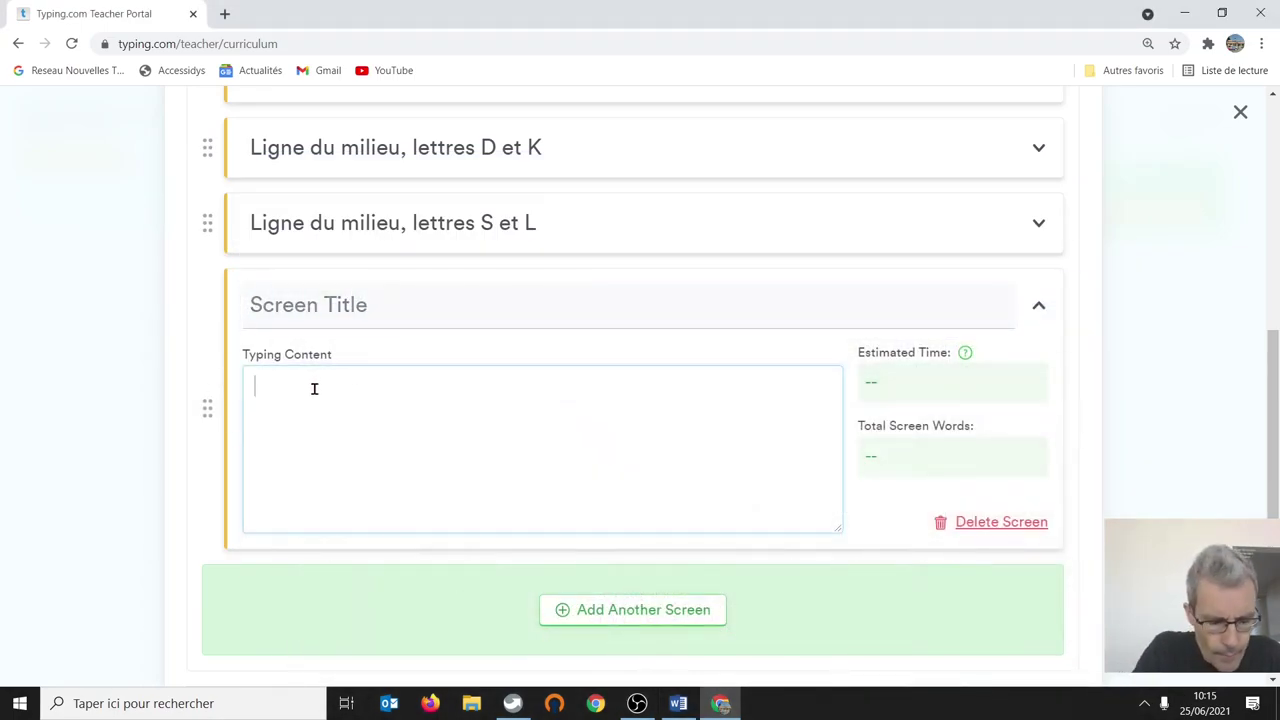
type("o\tqqq mmm qqq mmm qqq mmm qqq mmm qq mm qqm mmq qmq fdsq jklm fdsq jklm qsdf mlkj qsdf mlkj fj dk sl qm qm sl dk fj ff jj dd kk ss ll qq mm")
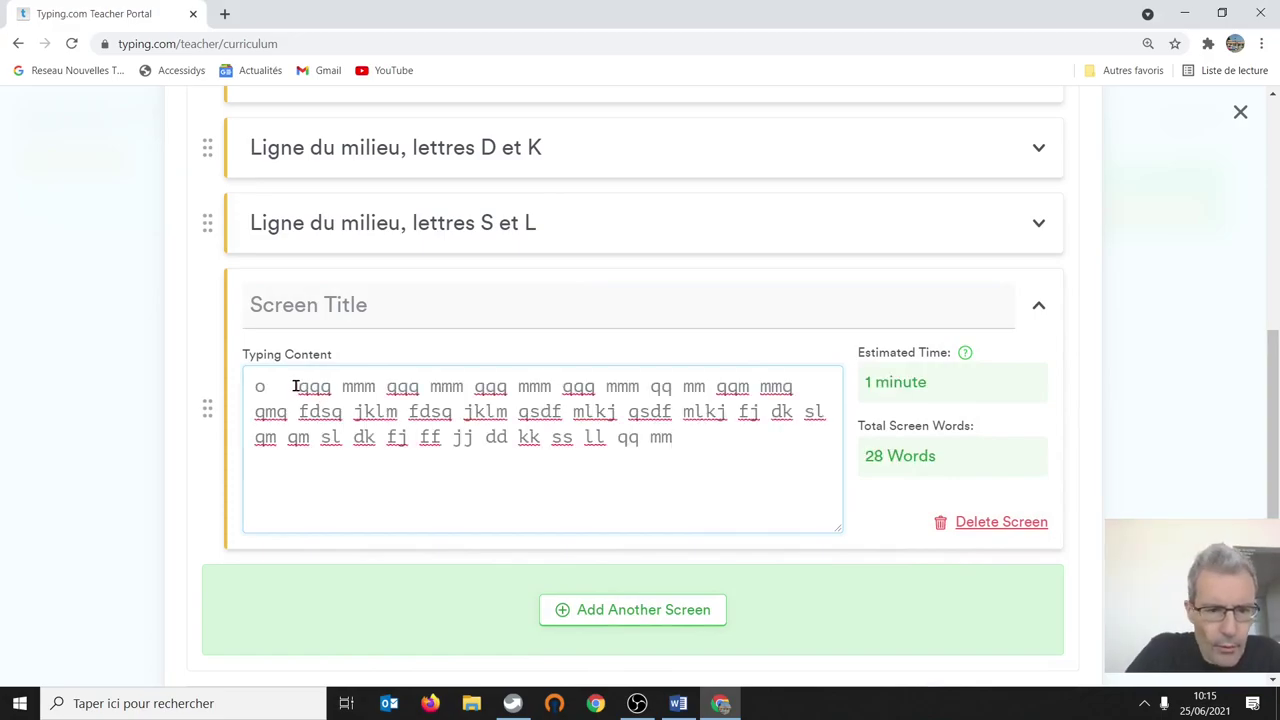
left_click(296, 386)
key("BackSpace")
key("BackSpace")
Step: Title the fourth lesson screen "Ligne du milieu, lettres Q et M"
left_click_drag(371, 320, 210, 303)
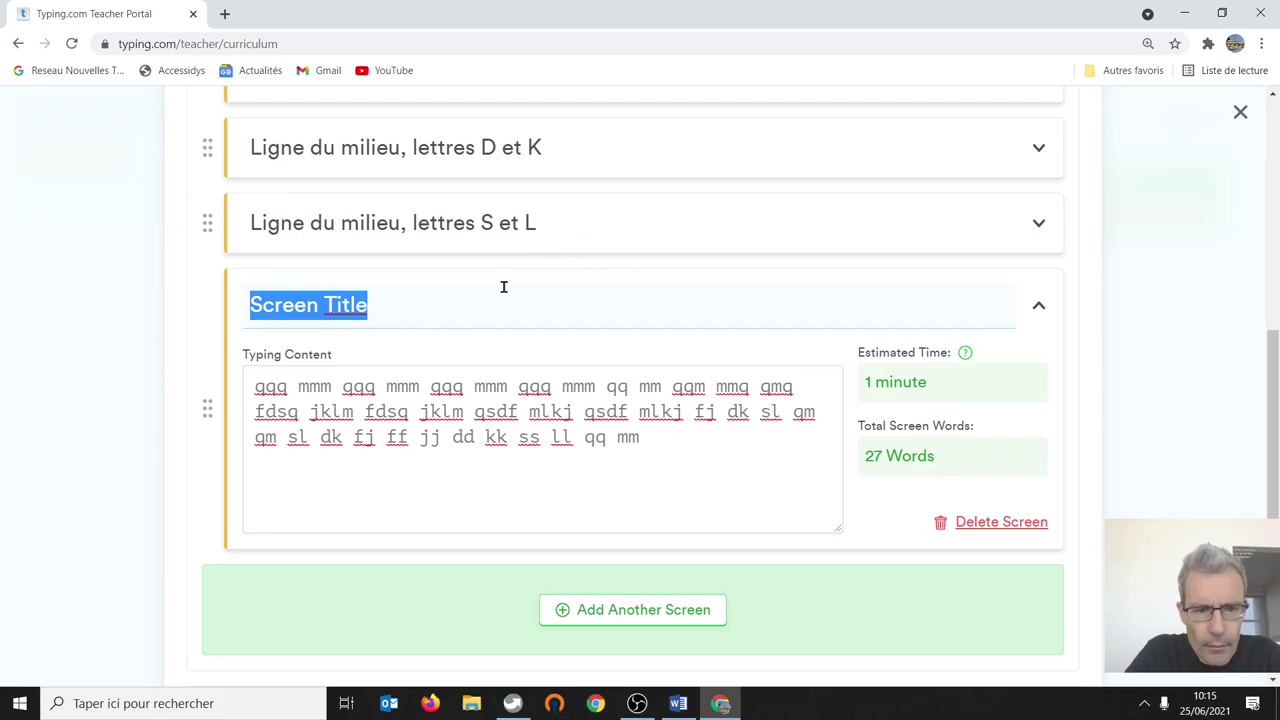
type("Ligne du m")
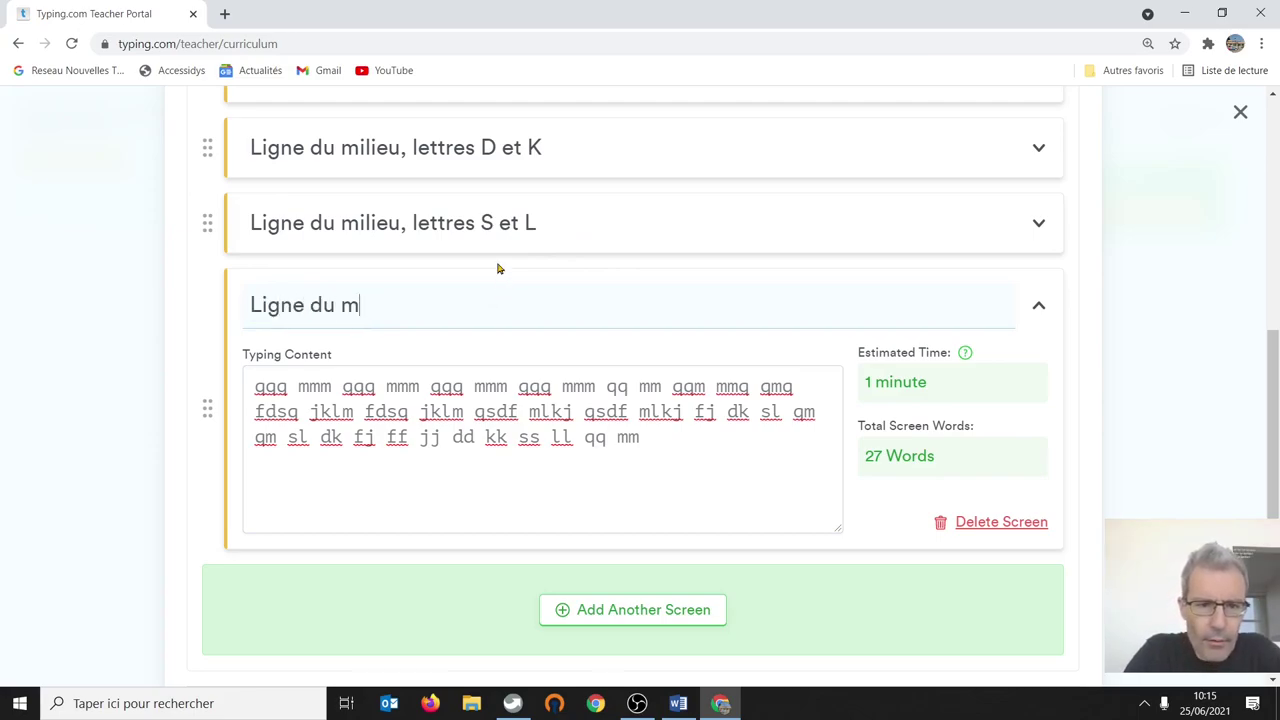
type("ilieu,")
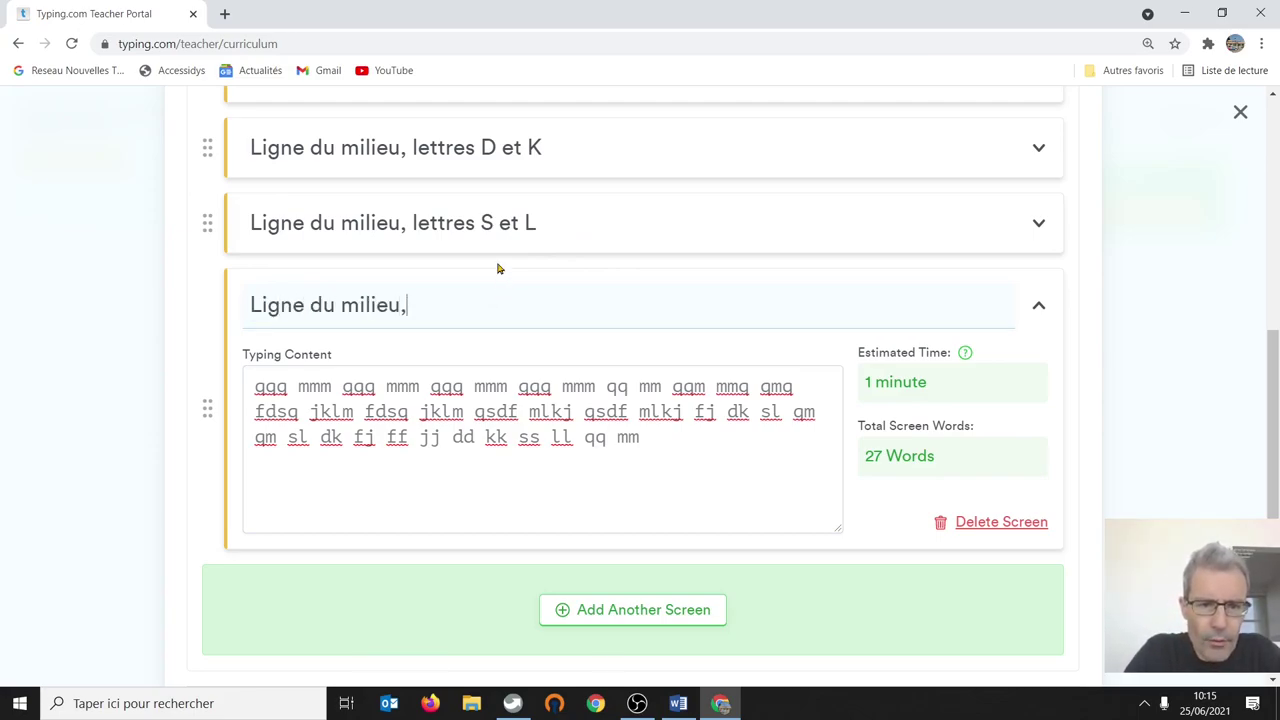
type(" lettres")
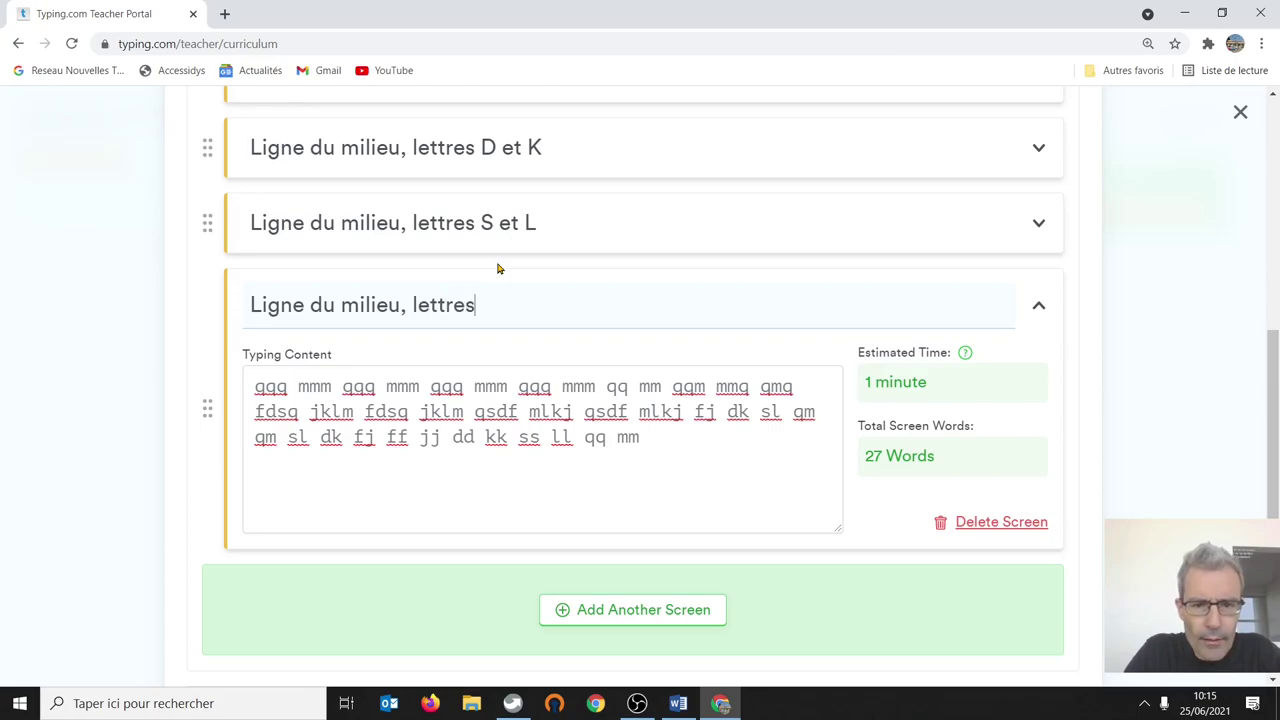
type(" Q")
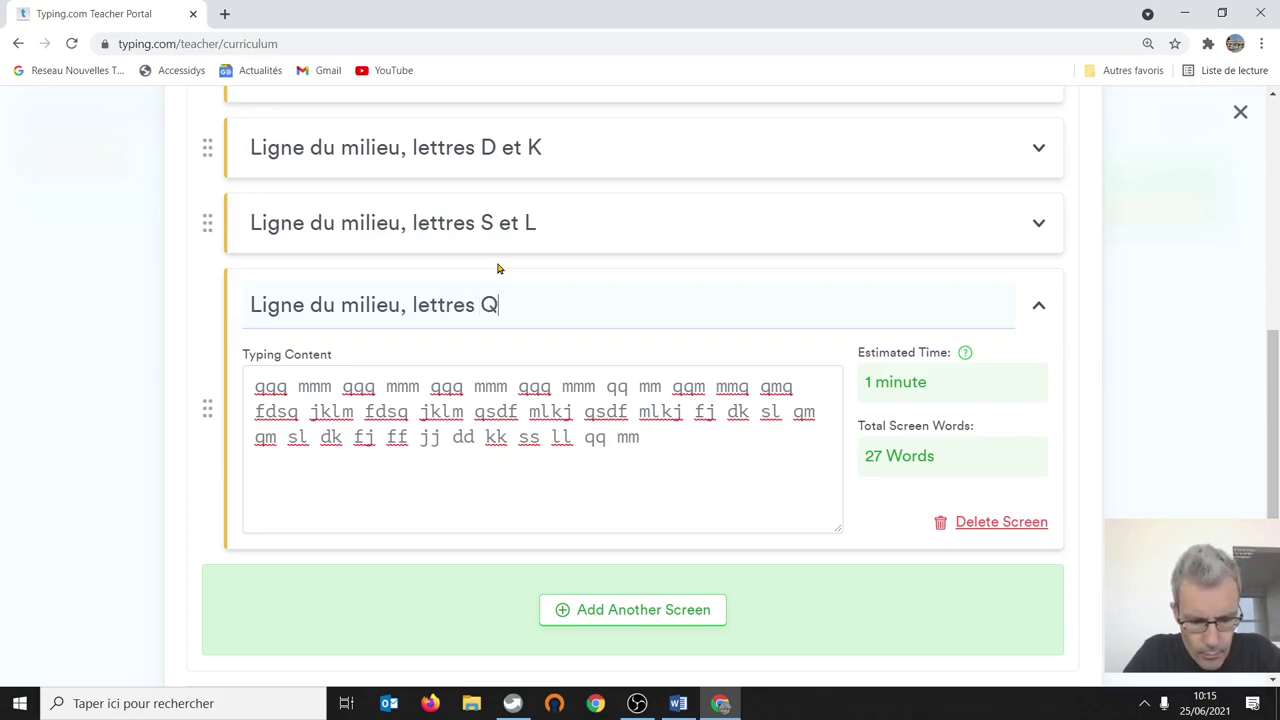
type(" et M")
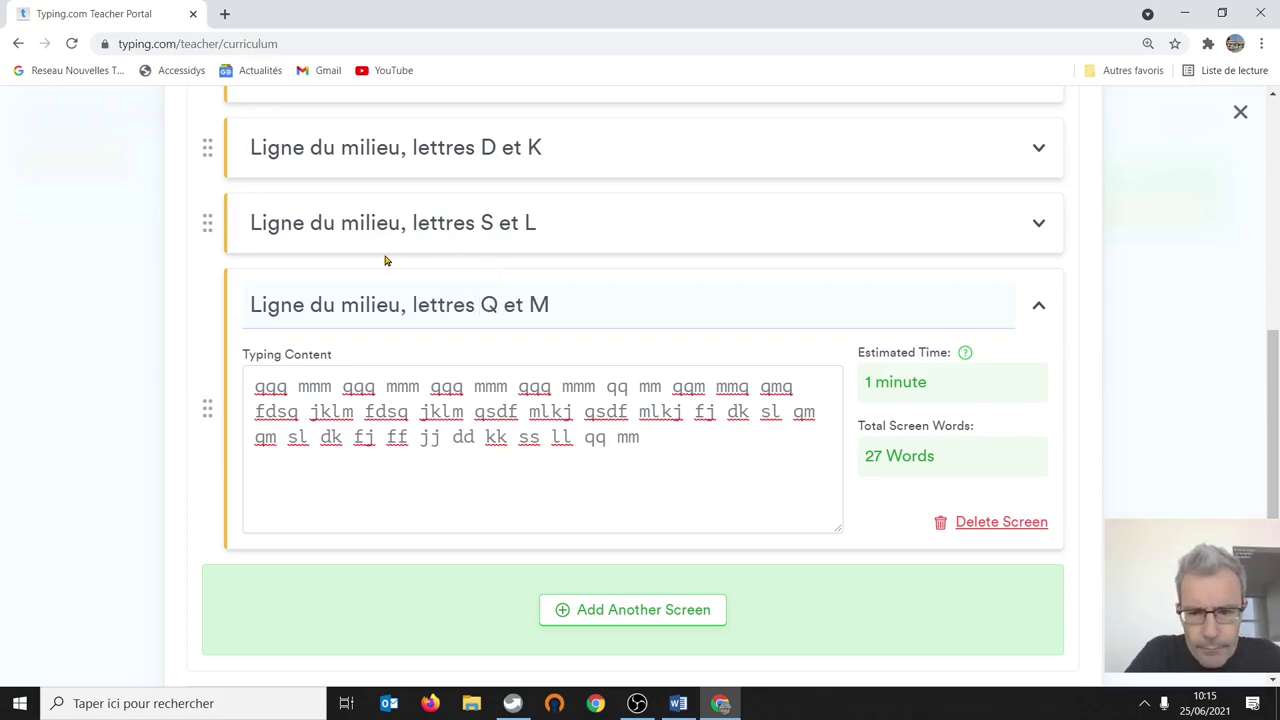
Step: Add a fifth lesson screen, and in the Word document cut the "ggg hhh" exercise
left_click(587, 610)
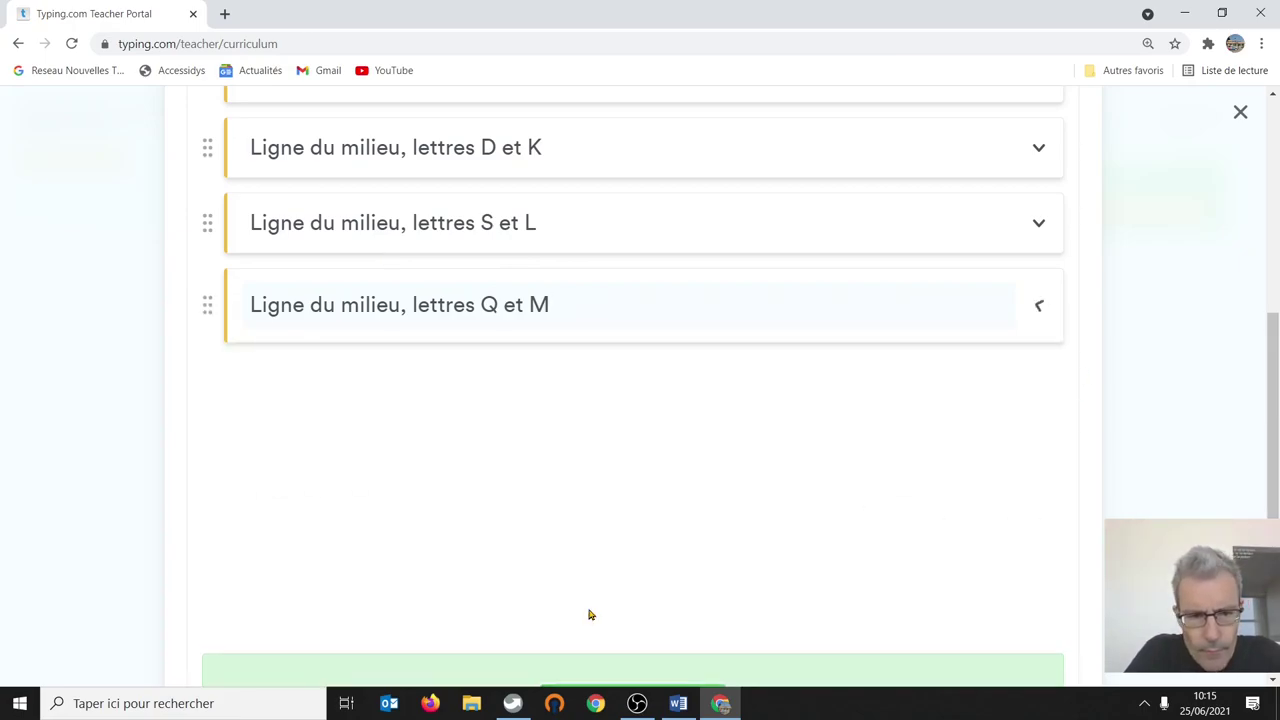
left_click(678, 703)
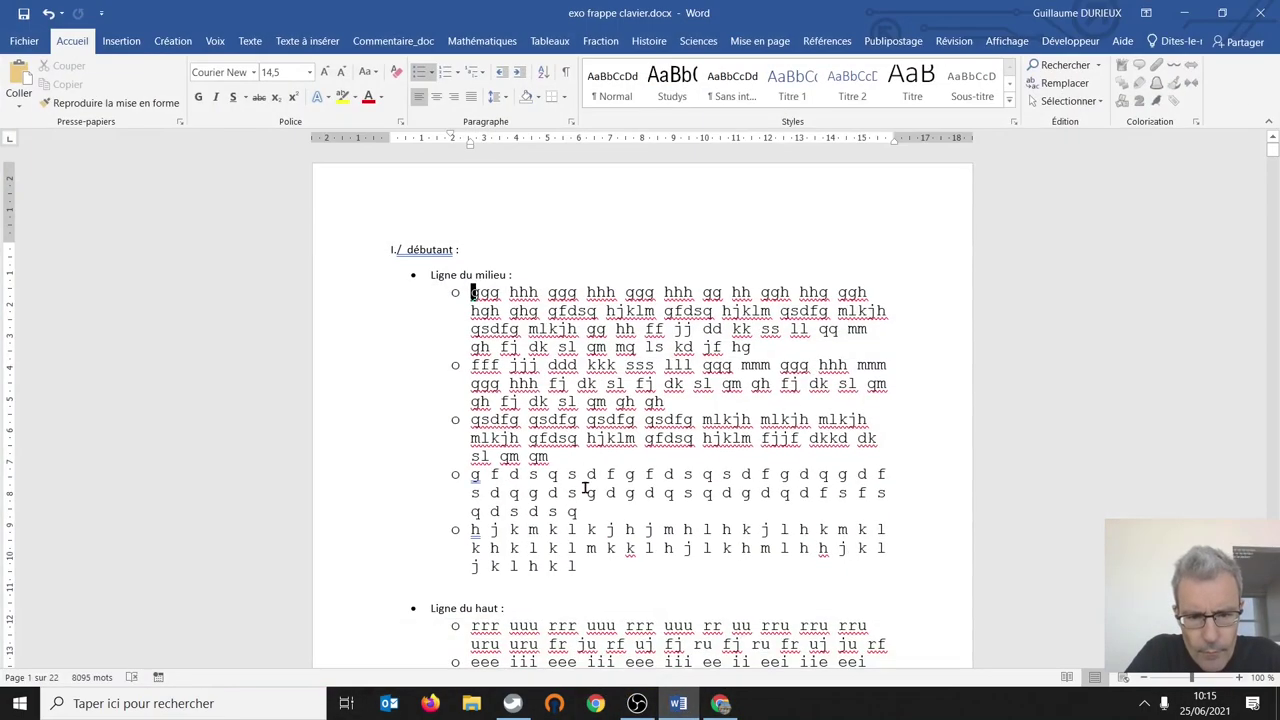
left_click_drag(768, 347, 477, 297)
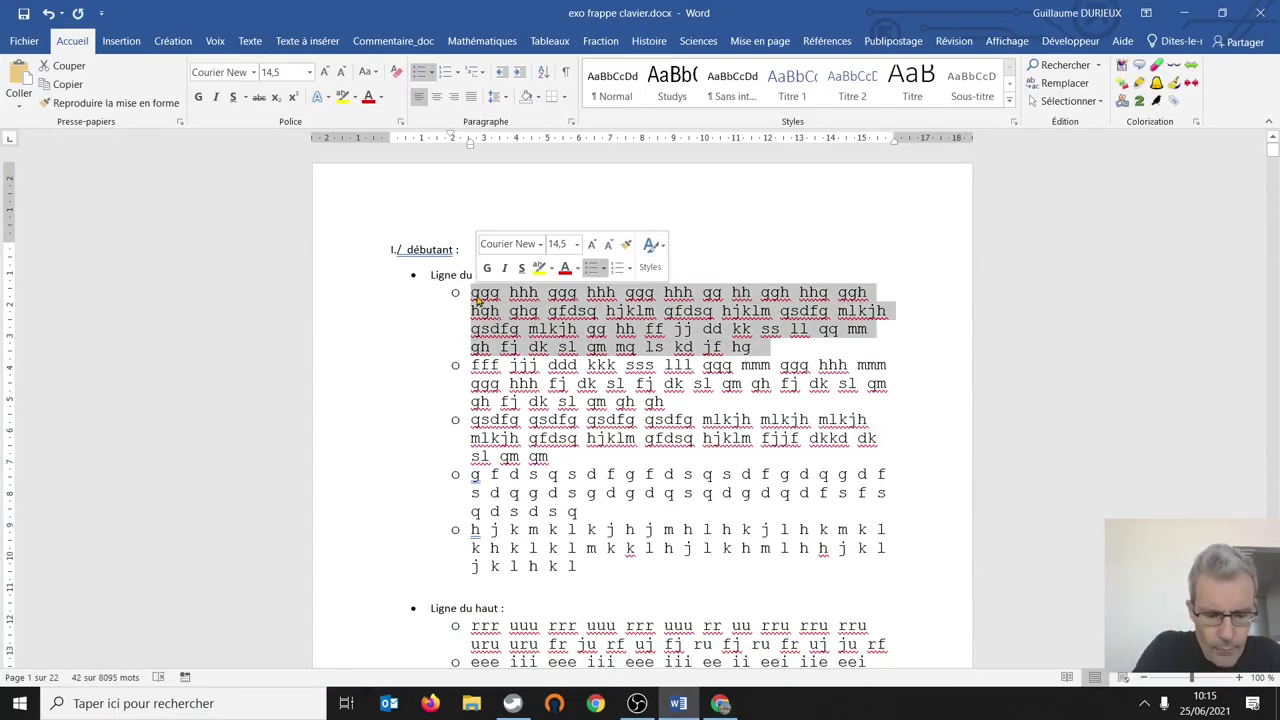
key("Delete")
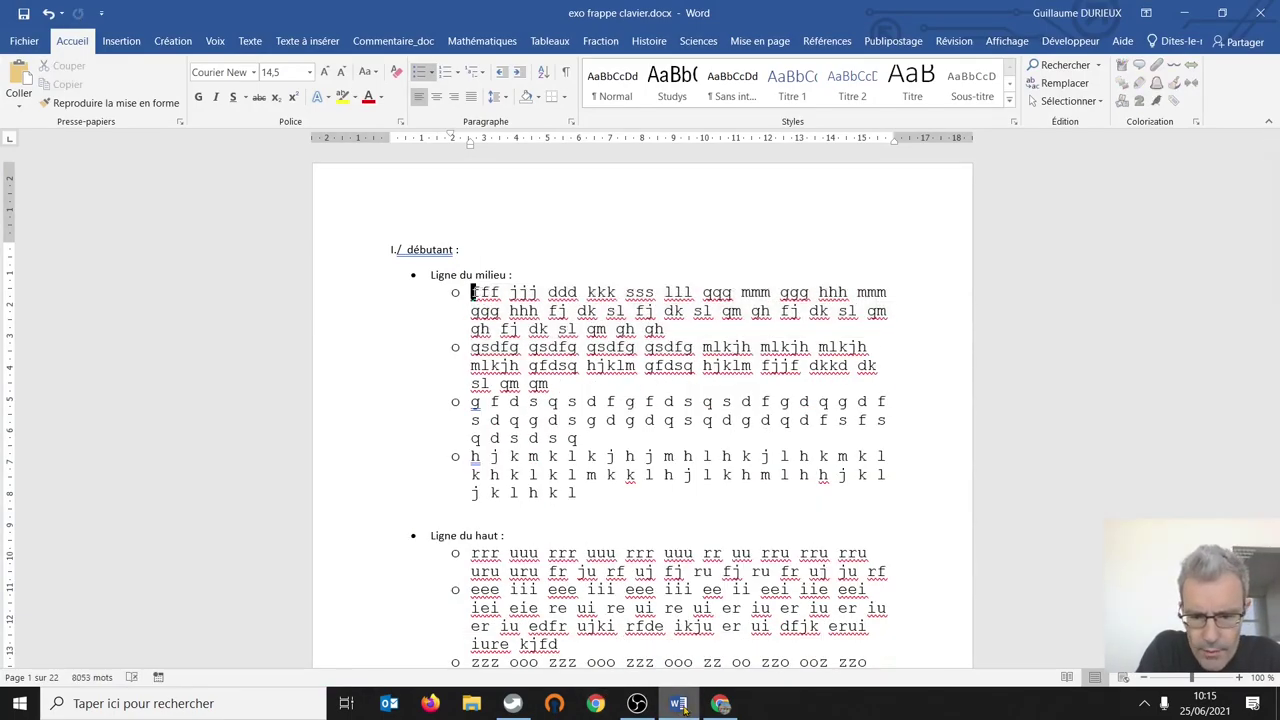
Step: Paste the "ggg hhh" exercise into the fifth screen's typing content on Typing.com and clear the stray "o" bullet and spaces before it
key("alt+Tab")
left_click(363, 460)
type("o\tggg hhh ggg hhh ggg hhh gg hh ggh hhg ggh hgh ghg gfdsq hjklm gfdsq hjklm qsdfg mlkjh qsdfg mlkjh gg hh ff jj dd kk ss ll qq mm gh fj dk sl qm mq ls kd jf hg")
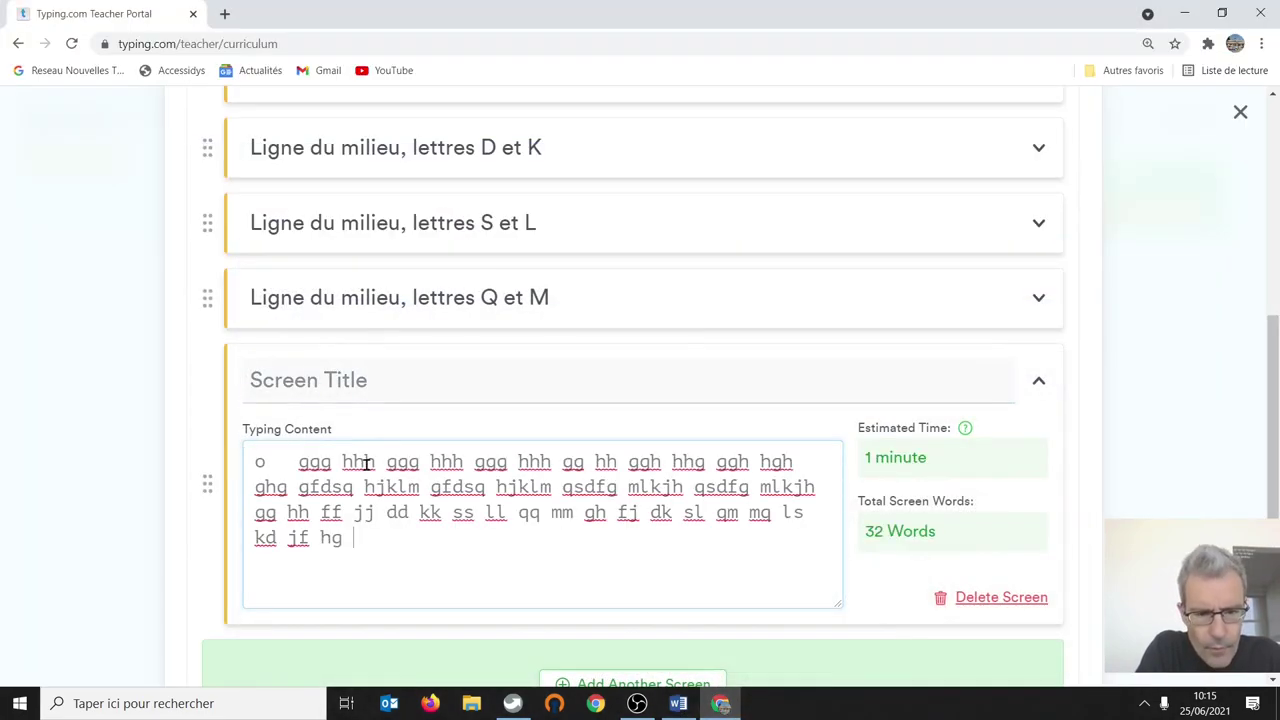
key("BackSpace")
key("BackSpace")
key("BackSpace")
key("BackSpace")
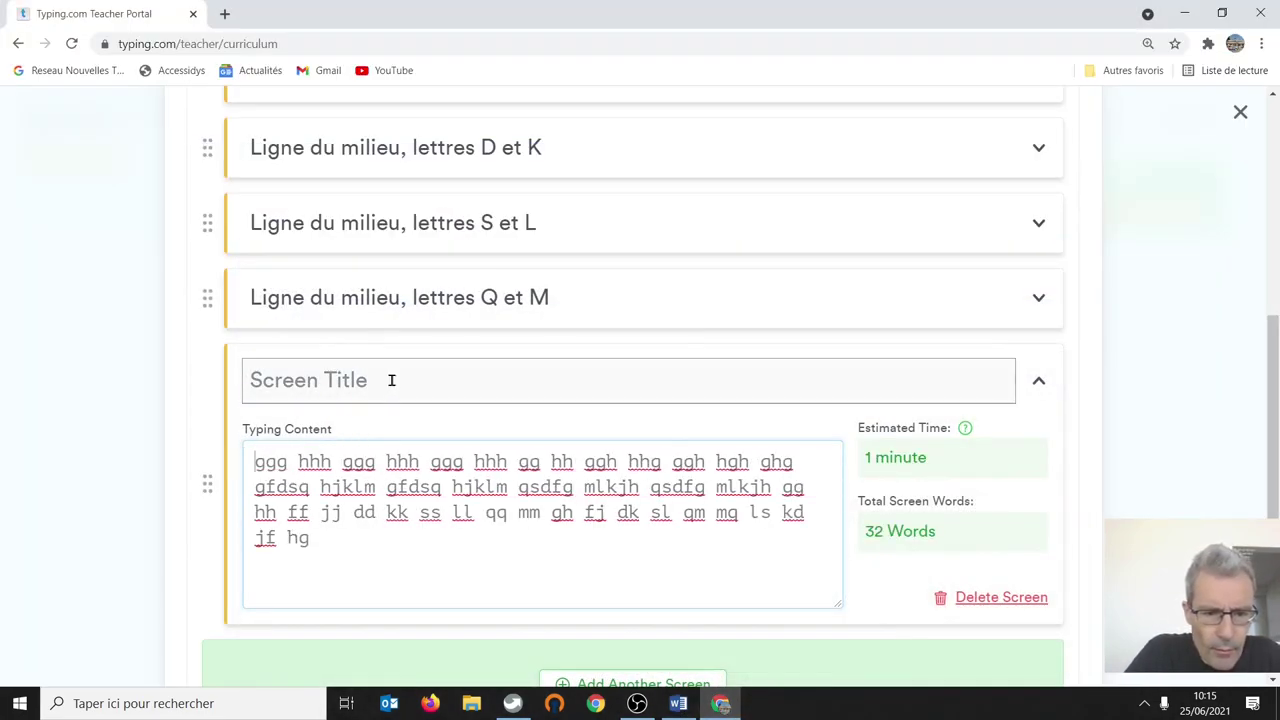
Step: Title the fifth lesson screen "Ligne du milieu, lettres G et H"
left_click_drag(391, 380, 224, 388)
type("L")
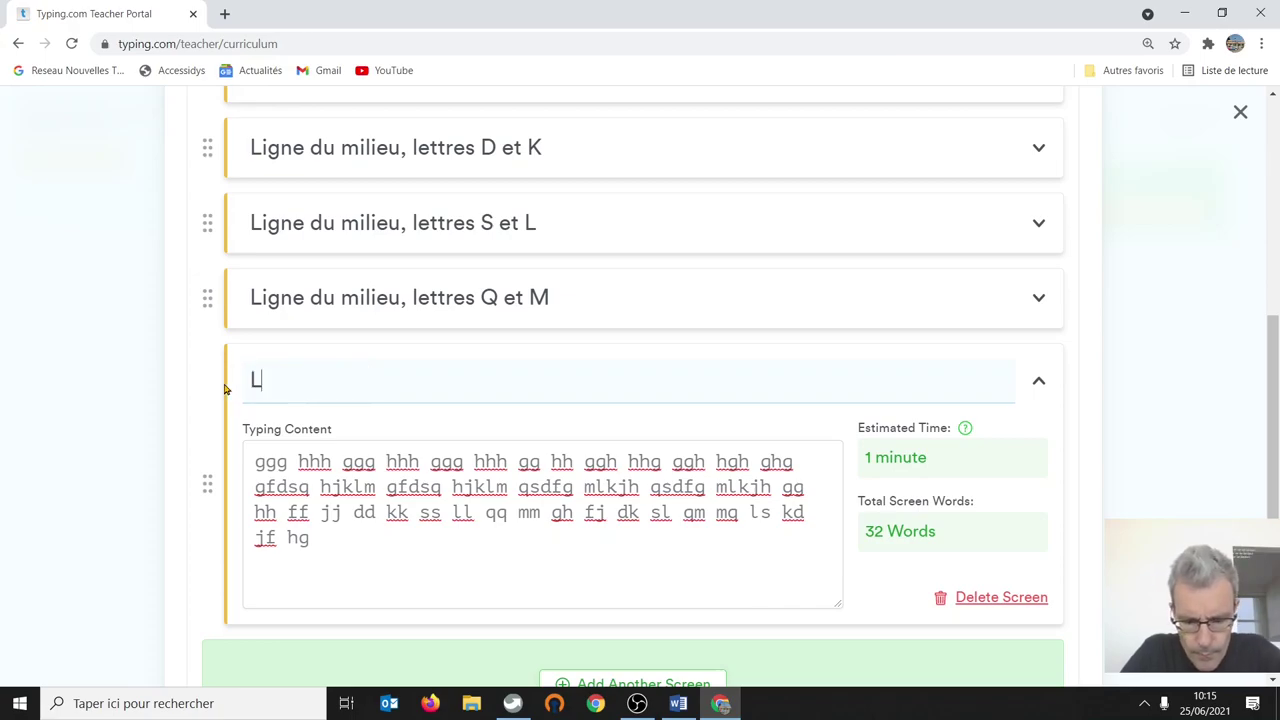
type("igne du mi")
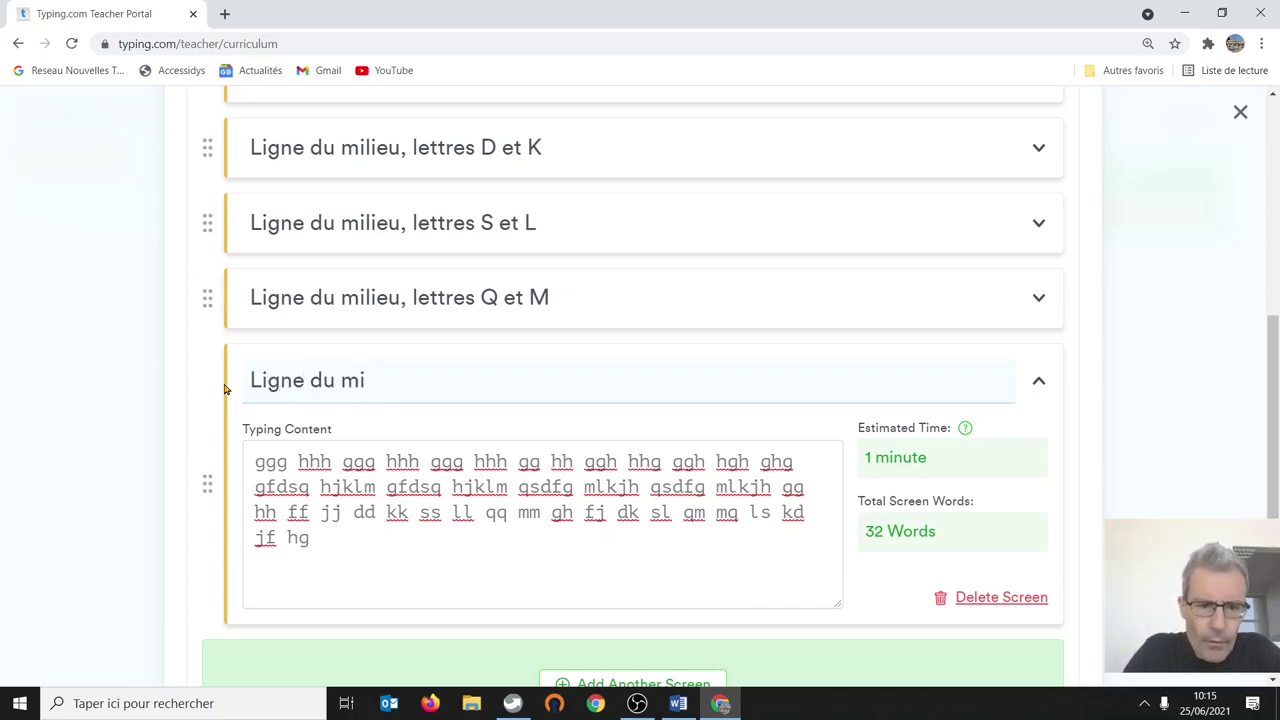
type("lieu, l")
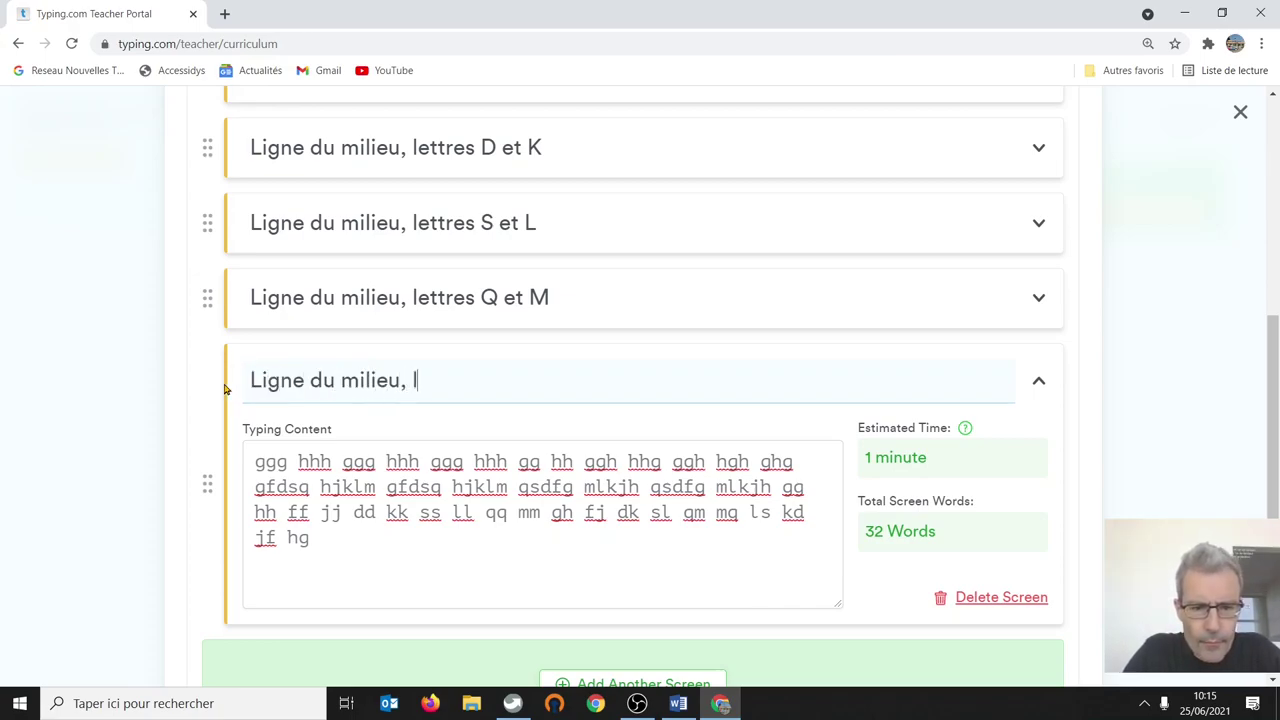
type("ettres G et H")
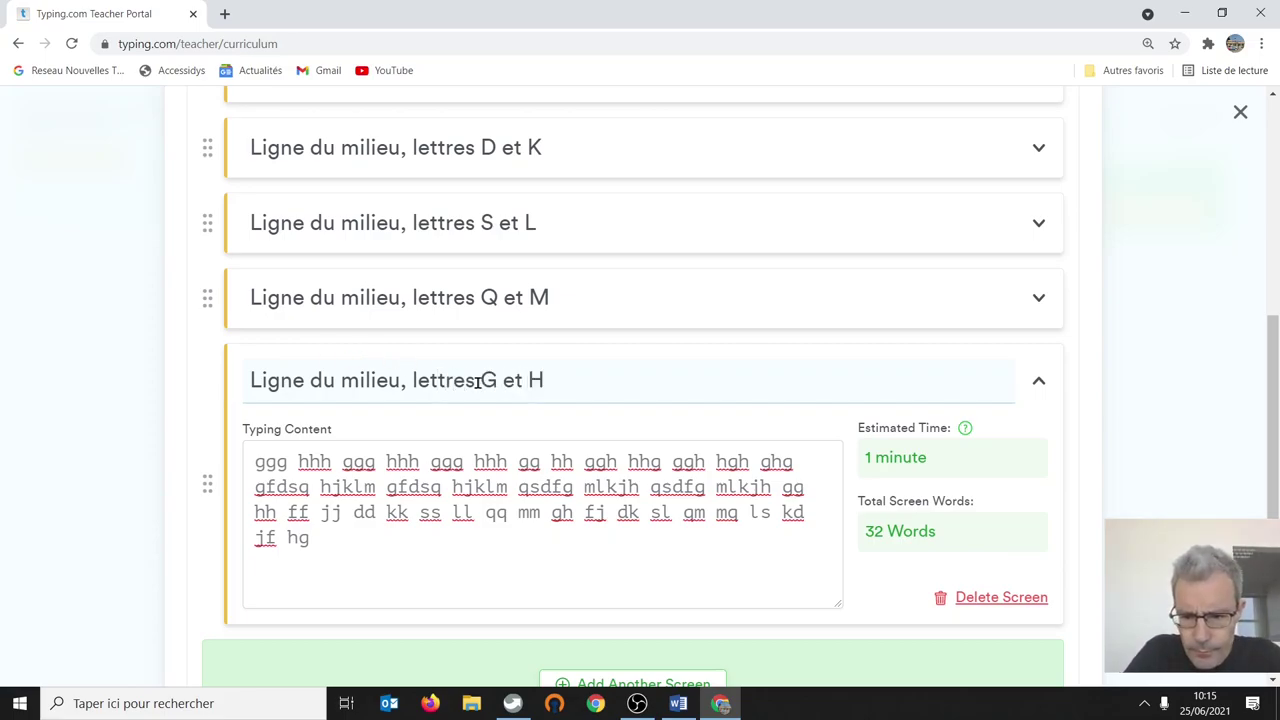
Step: Add a sixth lesson screen, and in the Word document cut the "fff jjj ddd kkk" exercise
scroll(523, 408, "down", 3)
left_click(603, 545)
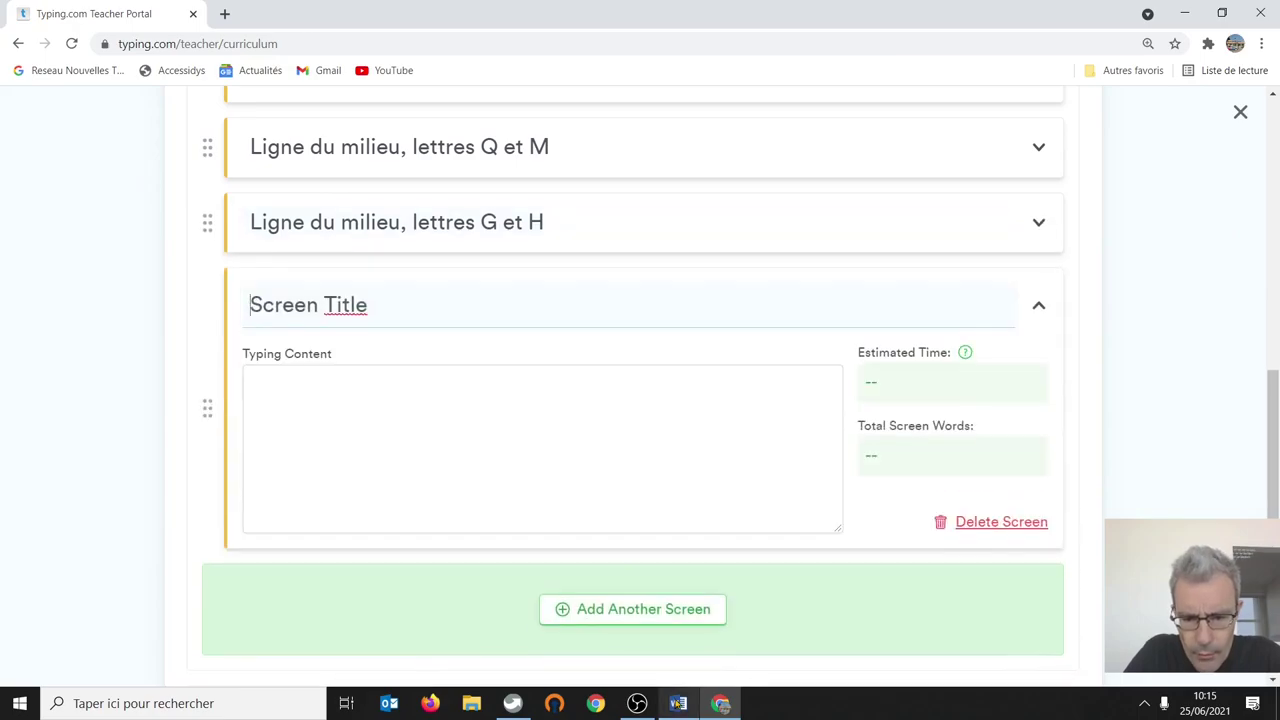
left_click(678, 703)
left_click_drag(670, 329, 474, 287)
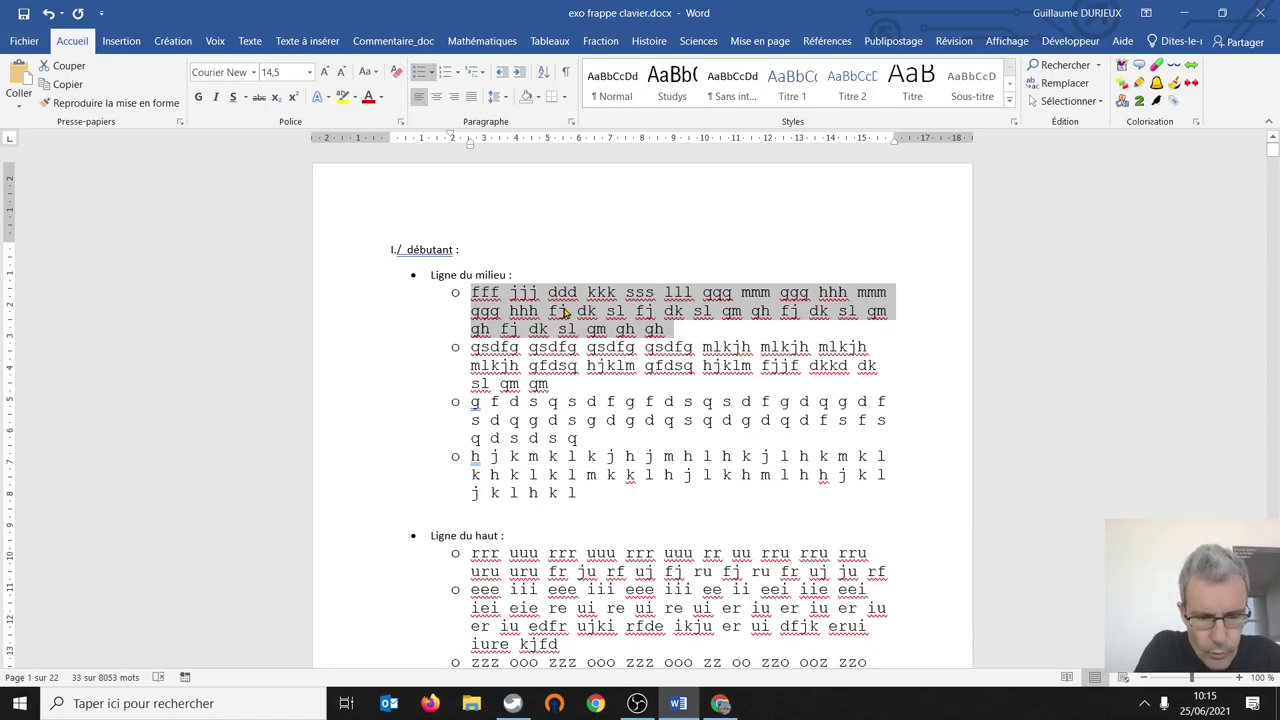
key("ctrl+x")
Step: Paste the "fff jjj ddd kkk" exercise into the sixth screen's typing content on Typing.com and clear the stray "o" bullet and spaces before it
key("alt+Tab")
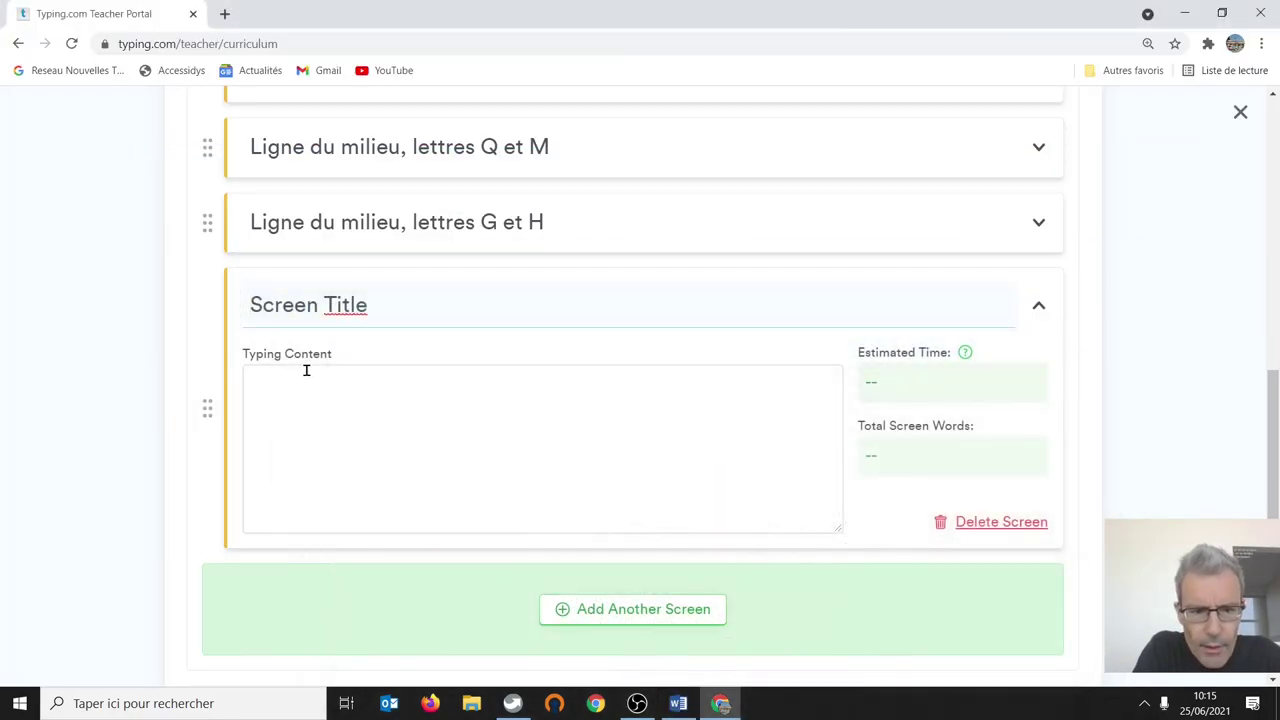
left_click(306, 372)
key("ctrl+v")
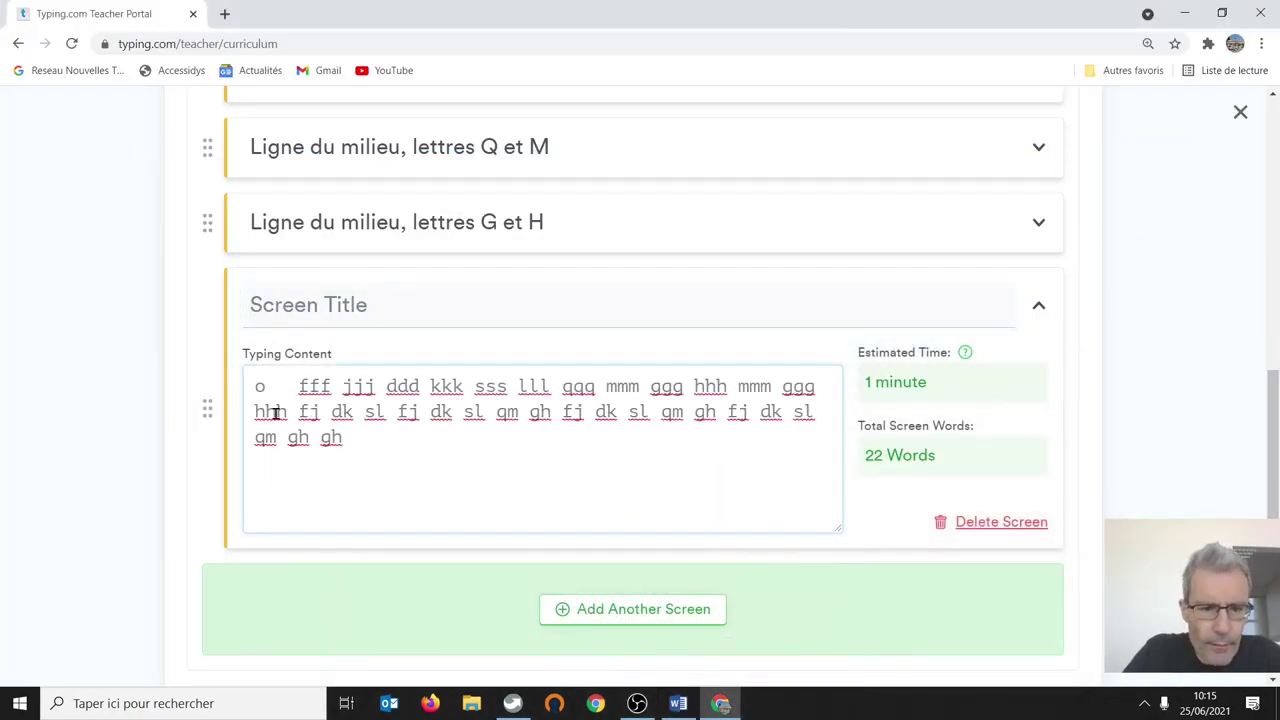
left_click(297, 386)
key("BackSpace")
key("BackSpace")
Step: Title the sixth lesson screen "Ligne du milieu, révision 1"
left_click_drag(368, 305, 195, 309)
type("Ligne d")
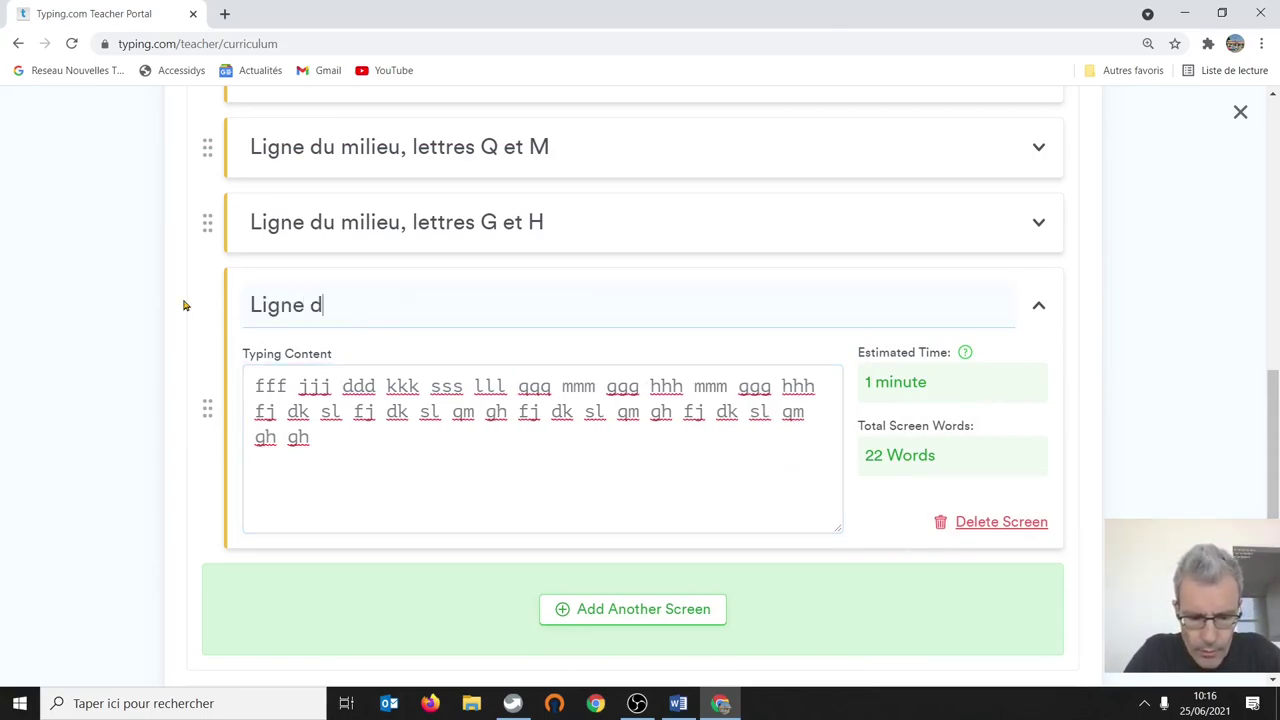
type("u milieu, ")
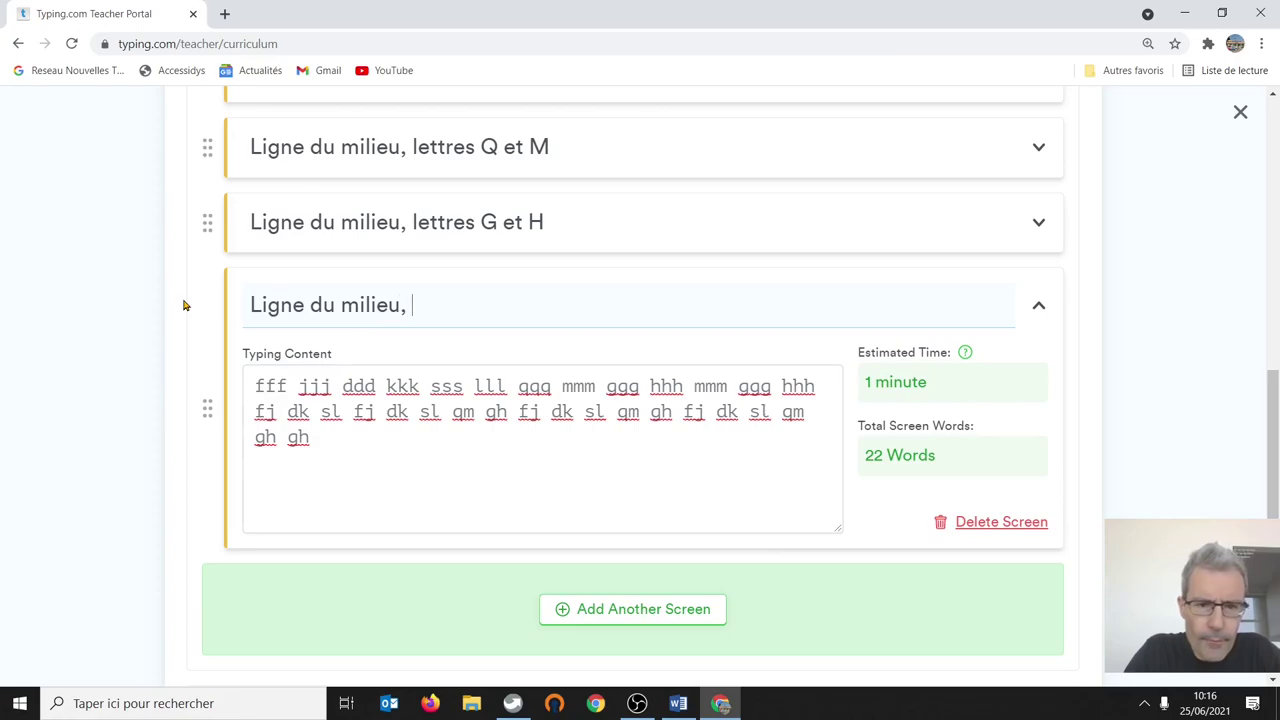
type("révision ")
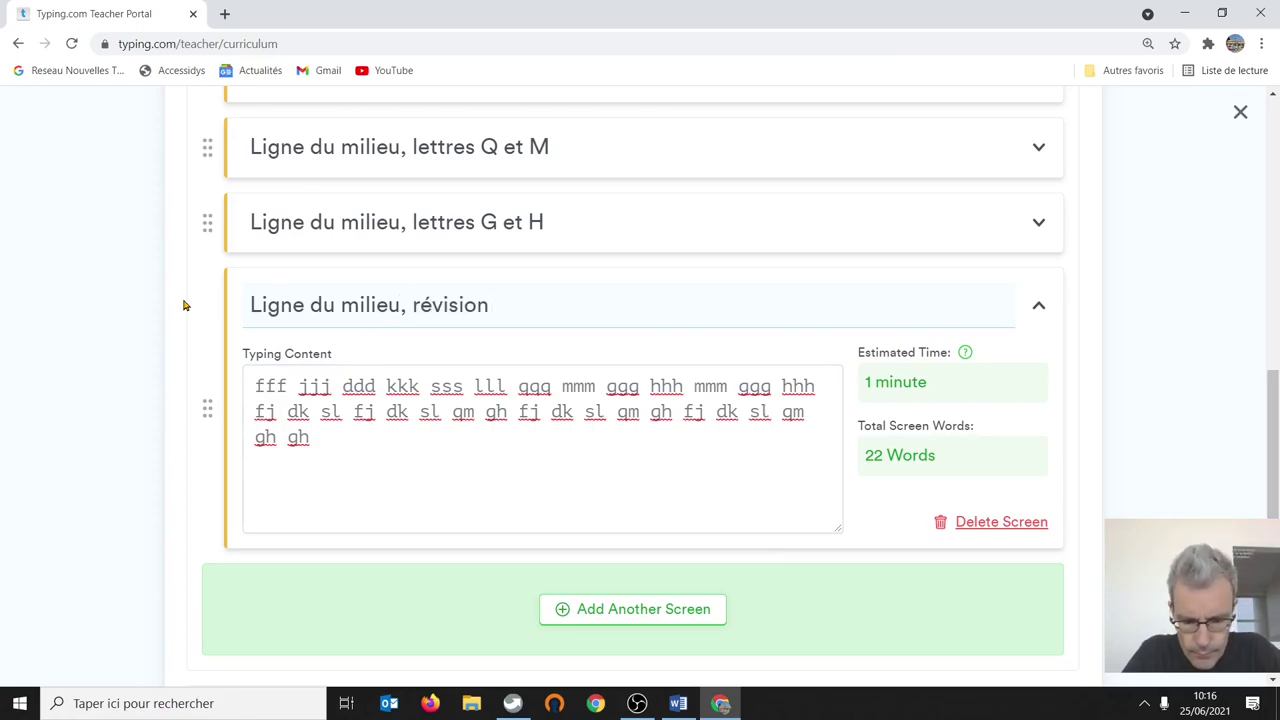
type("n°1")
key("BackSpace")
key("BackSpace")
key("BackSpace")
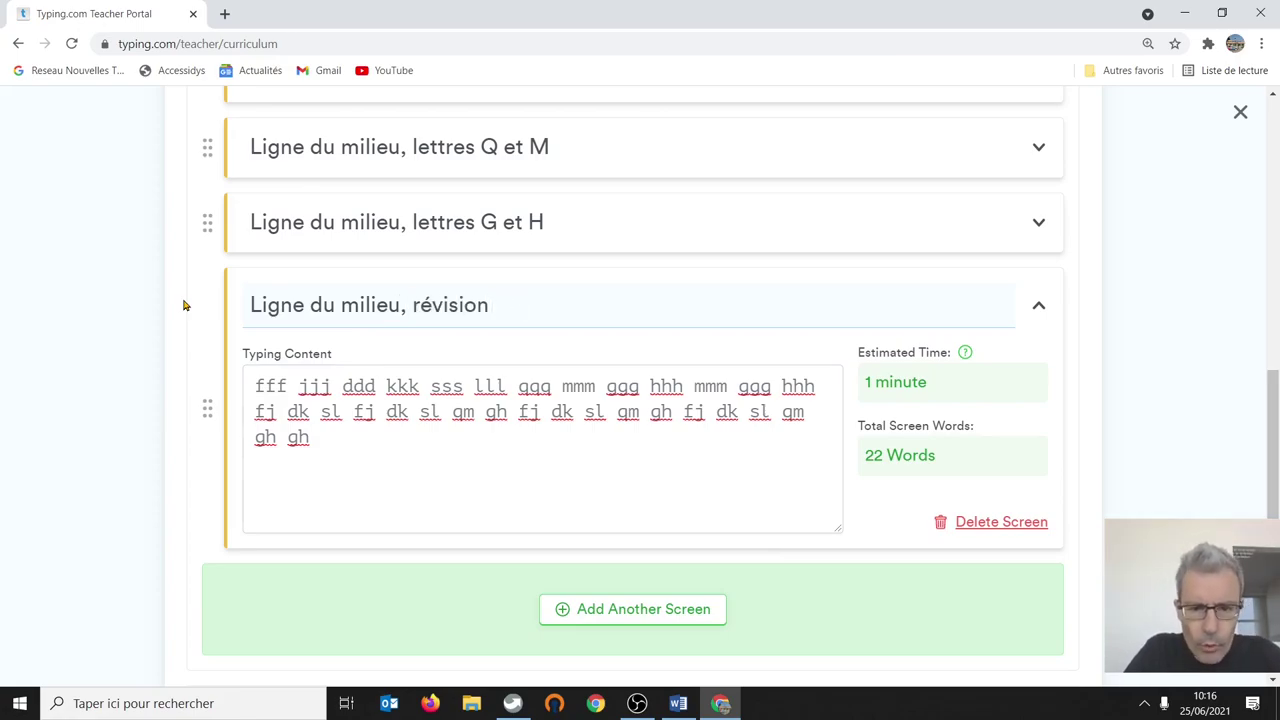
type("2")
key("BackSpace")
type("1")
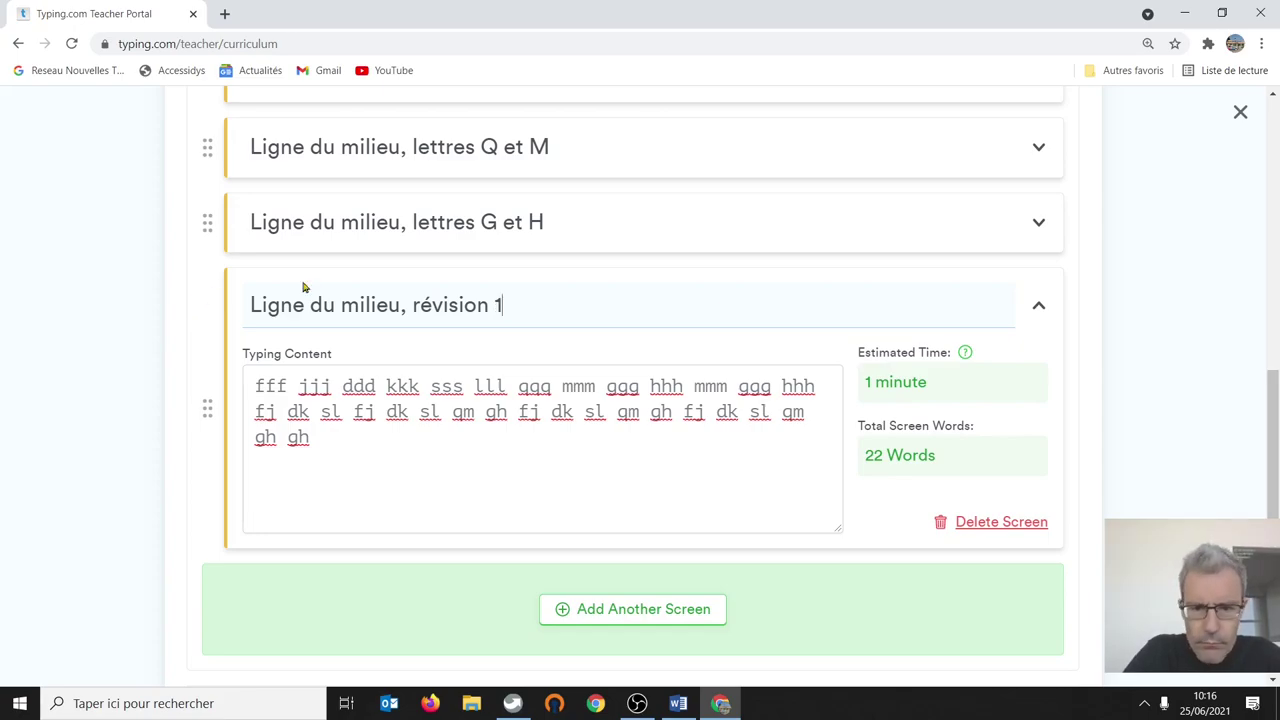
Step: Add a seventh lesson screen, and in the Word document cut the "qsdfg mlkjh" exercise
left_click(625, 612)
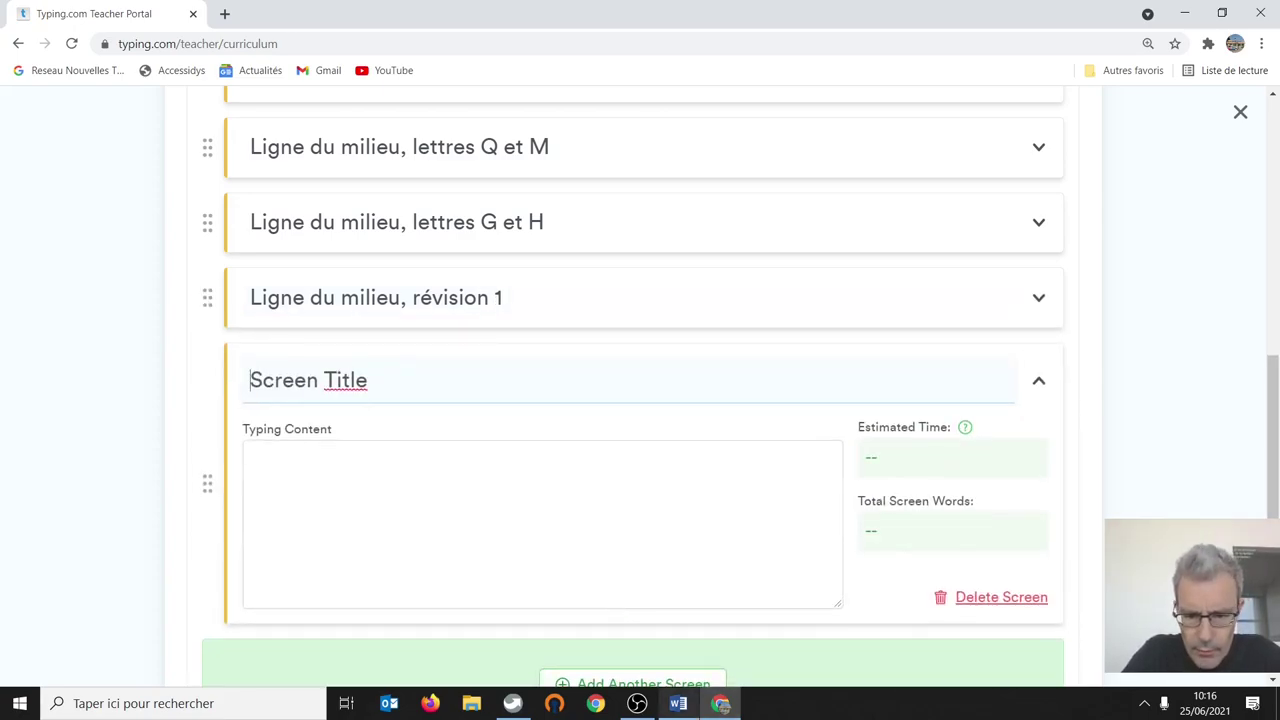
left_click(678, 704)
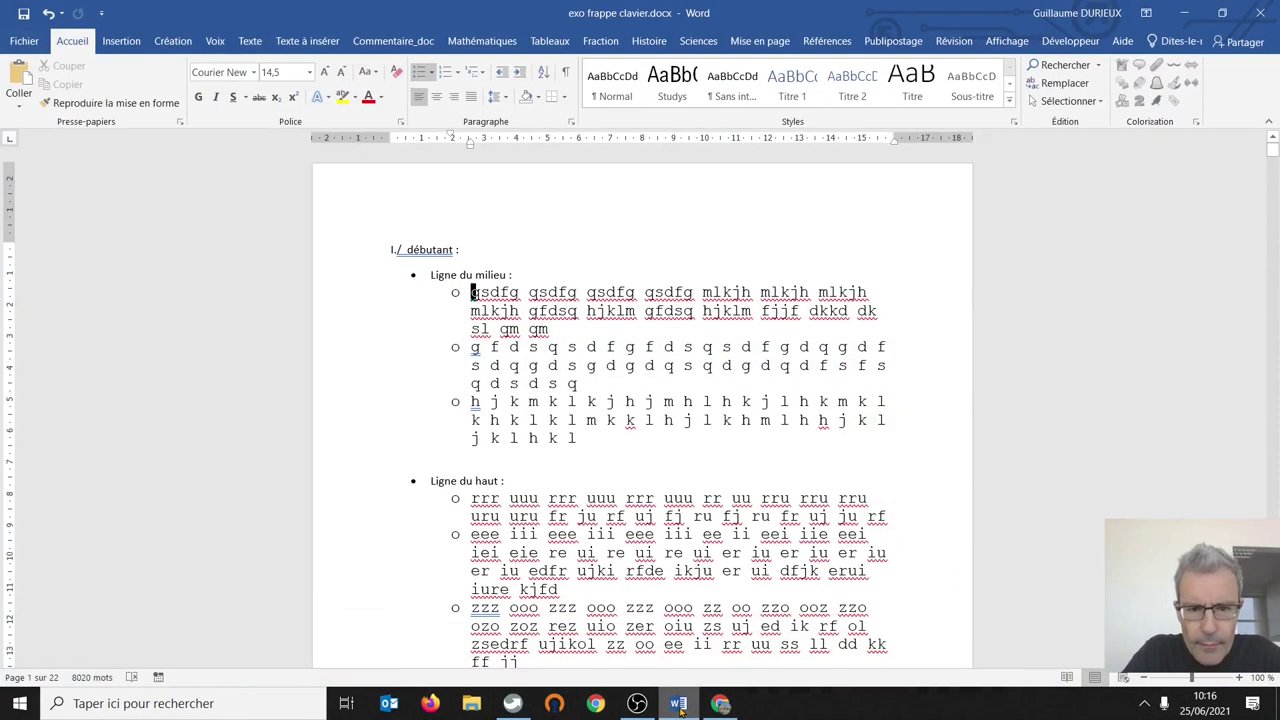
left_click(553, 330, "shift")
right_click(481, 296)
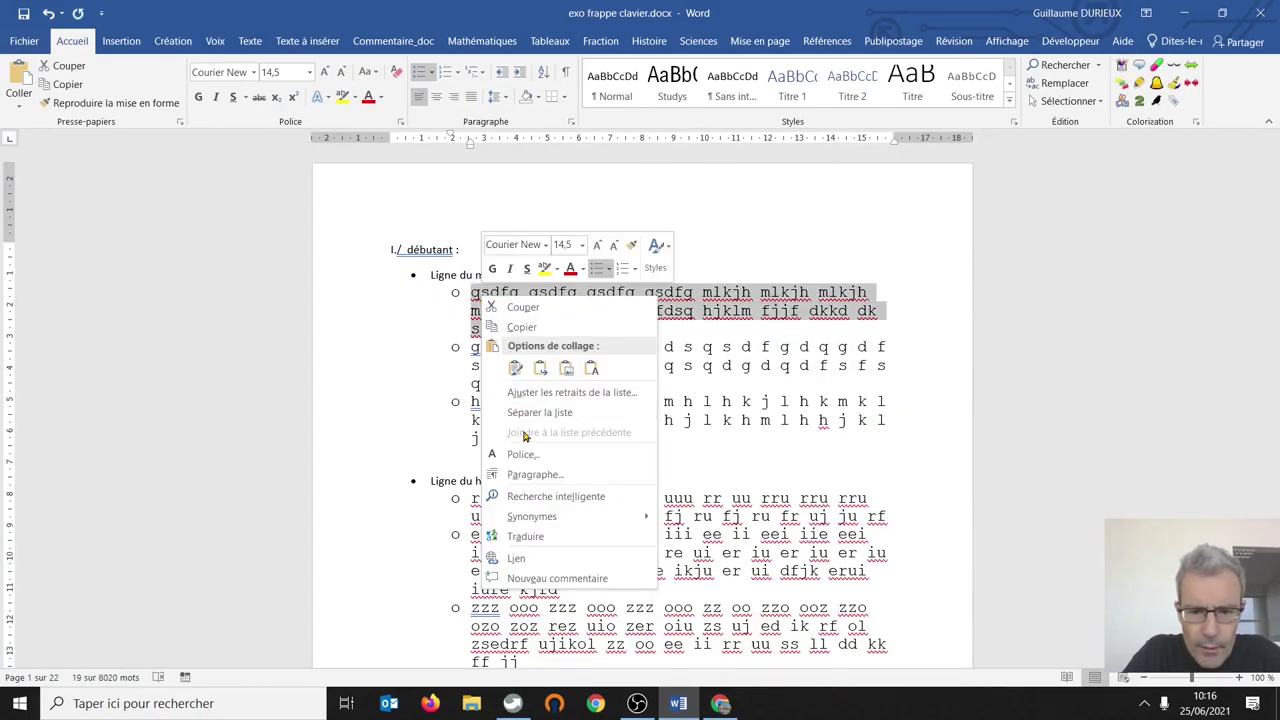
left_click(523, 310)
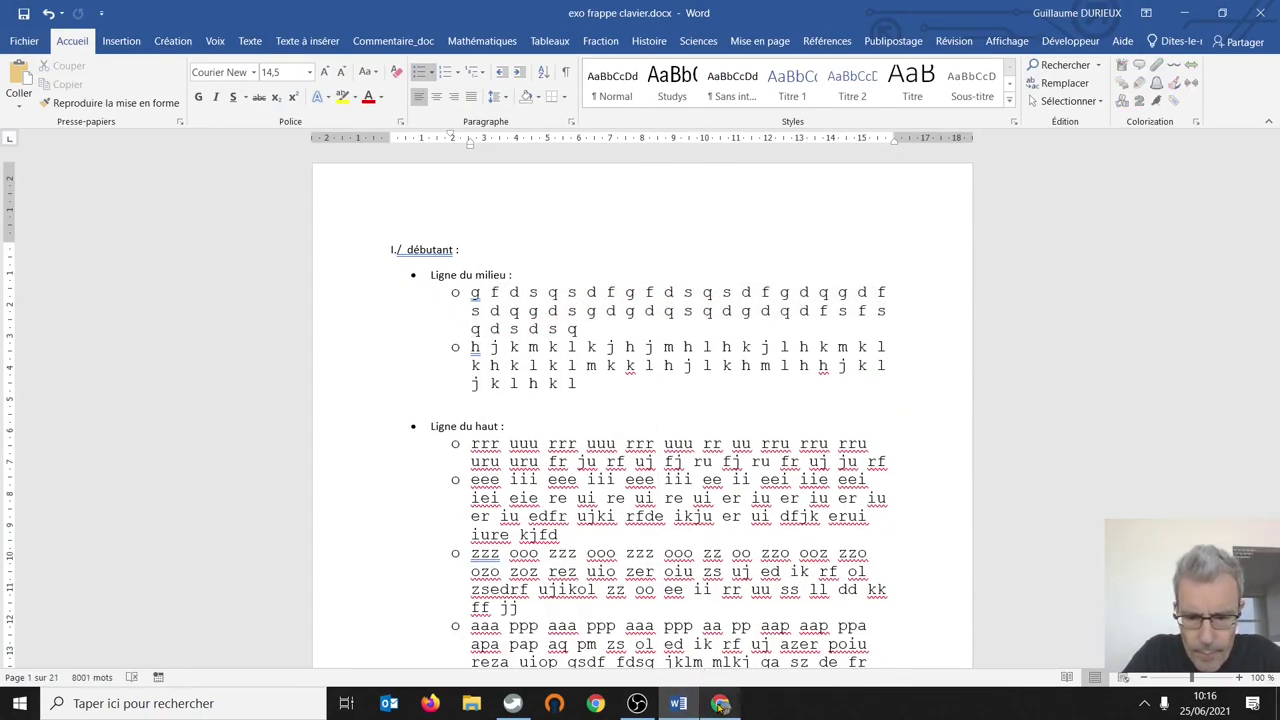
Step: Paste the "qsdfg mlkjh" exercise into the seventh screen's typing content on Typing.com and clear the stray "o" bullet and spaces before it
left_click(720, 703)
left_click(331, 483)
right_click(334, 488)
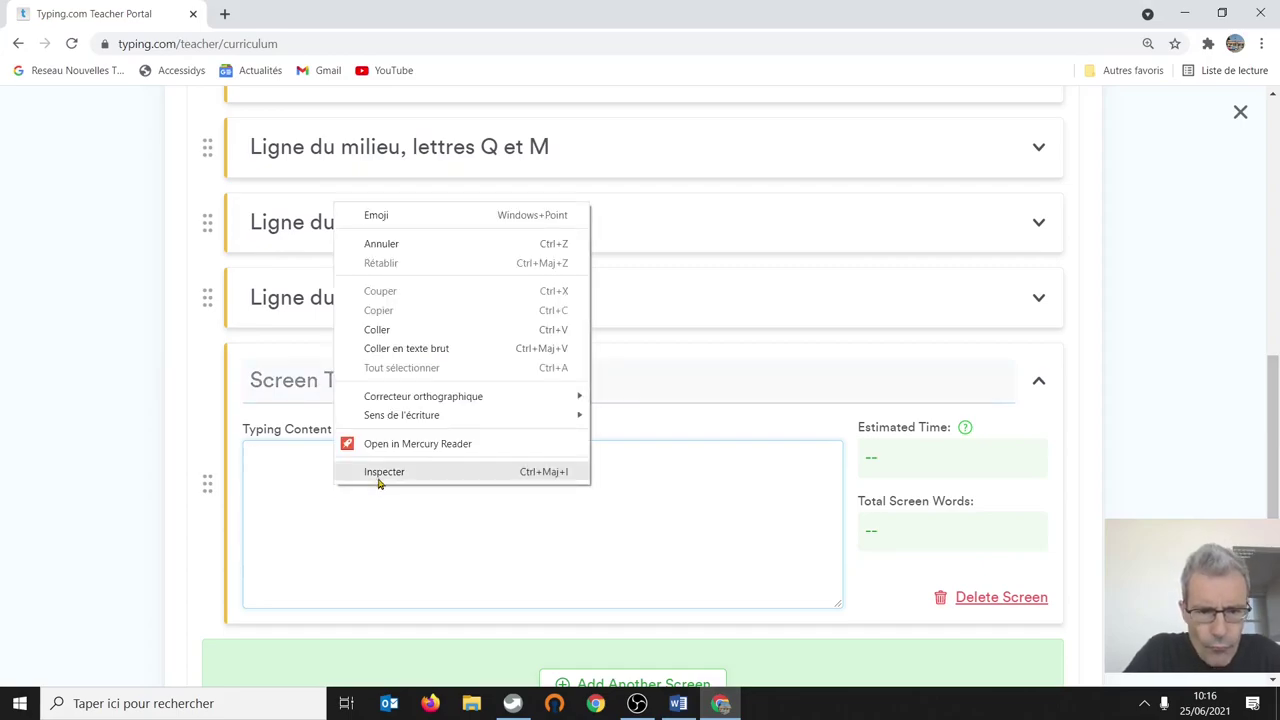
left_click(400, 330)
left_click(295, 461)
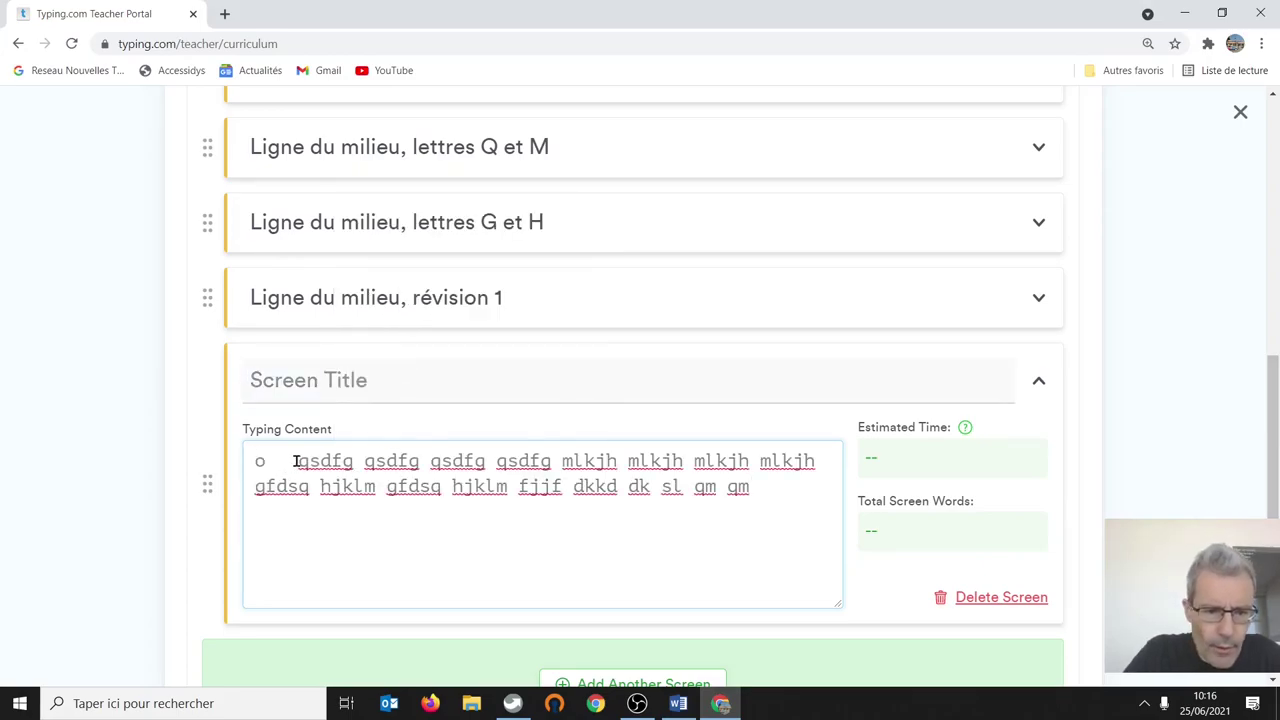
key("BackSpace")
key("BackSpace")
Step: Title the seventh lesson screen "Ligne du milieu, révision 2"
left_click(390, 381)
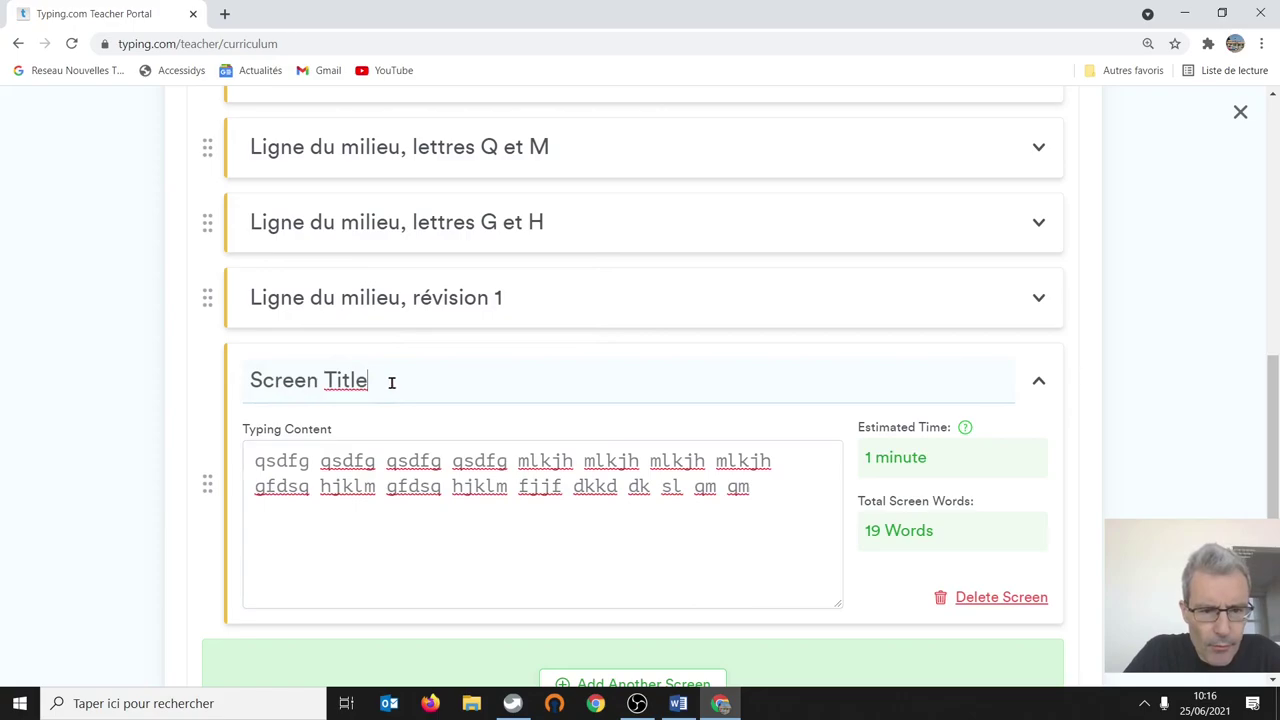
key("BackSpace")
key("BackSpace")
key("BackSpace")
key("BackSpace")
key("BackSpace")
key("BackSpace")
key("BackSpace")
key("BackSpace")
key("BackSpace")
key("BackSpace")
key("BackSpace")
key("BackSpace")
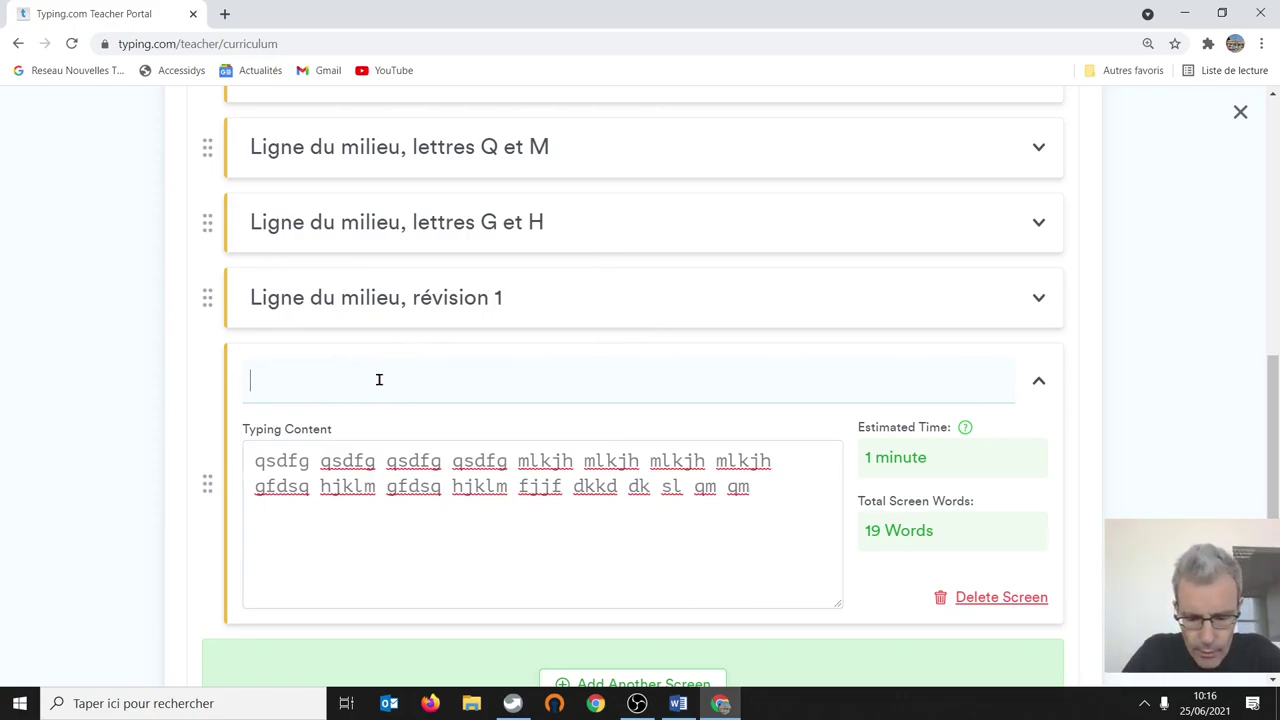
type("Ligne")
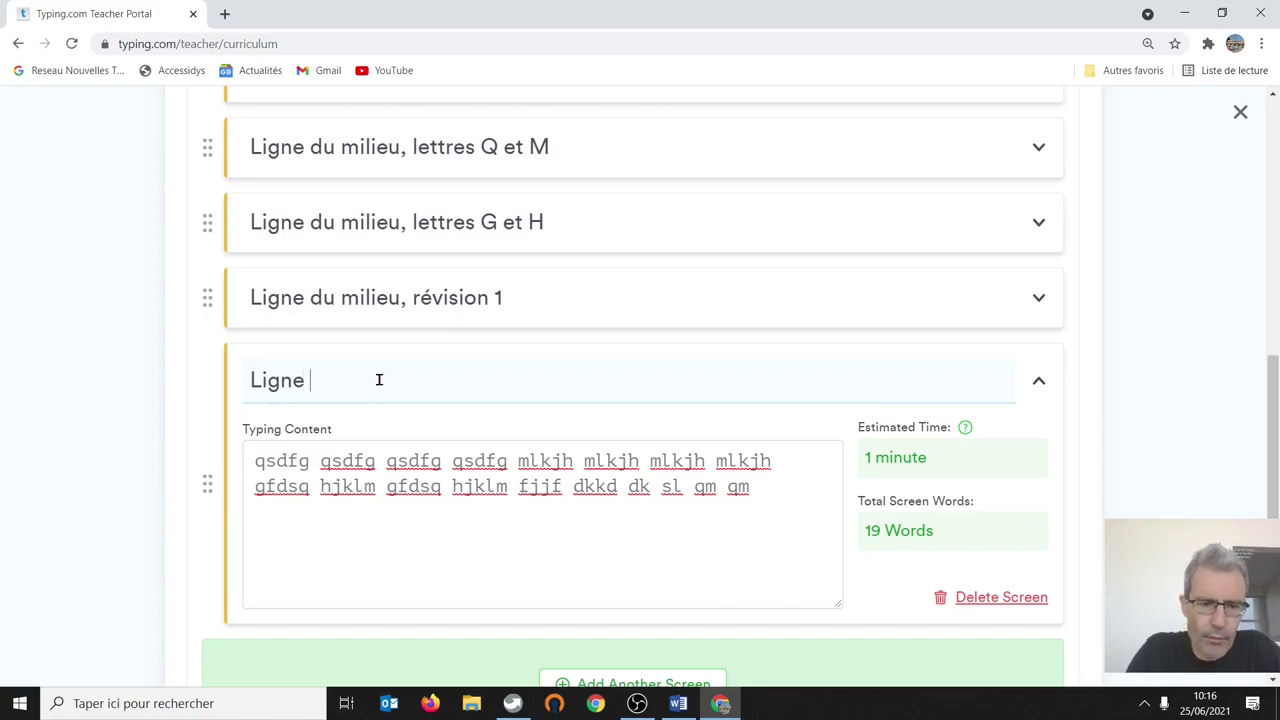
type(" du milieu")
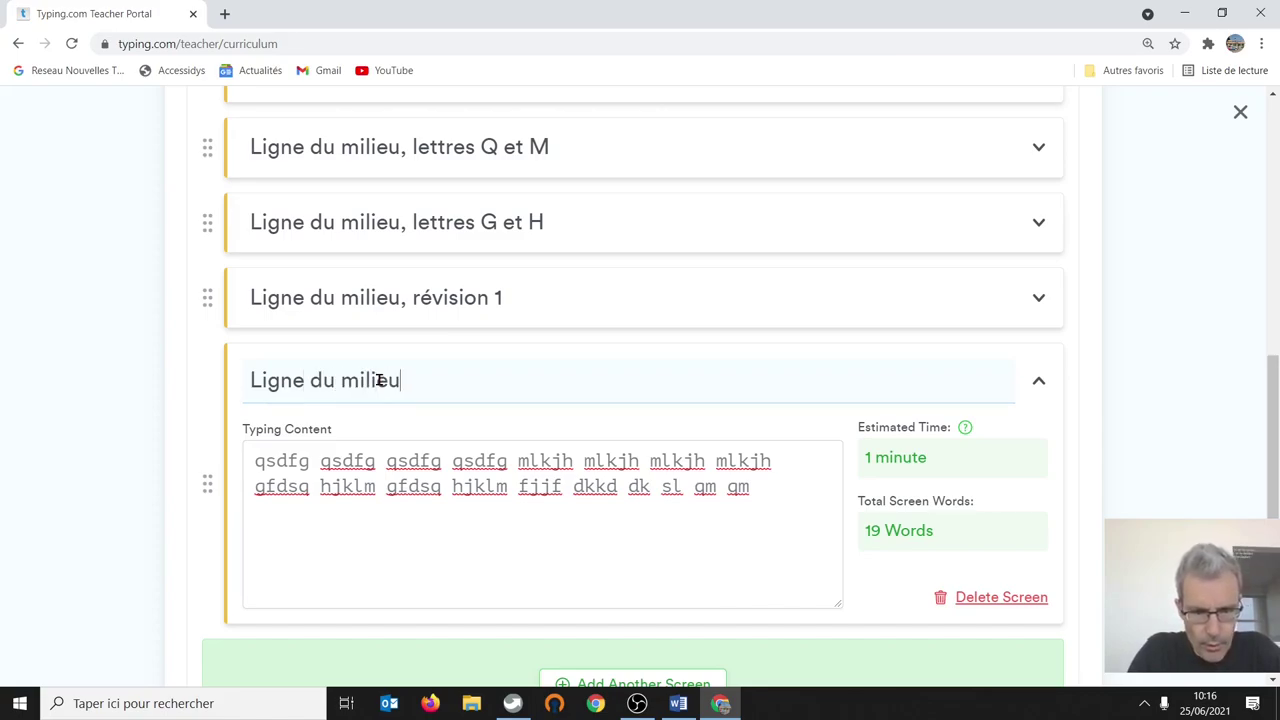
type(", r")
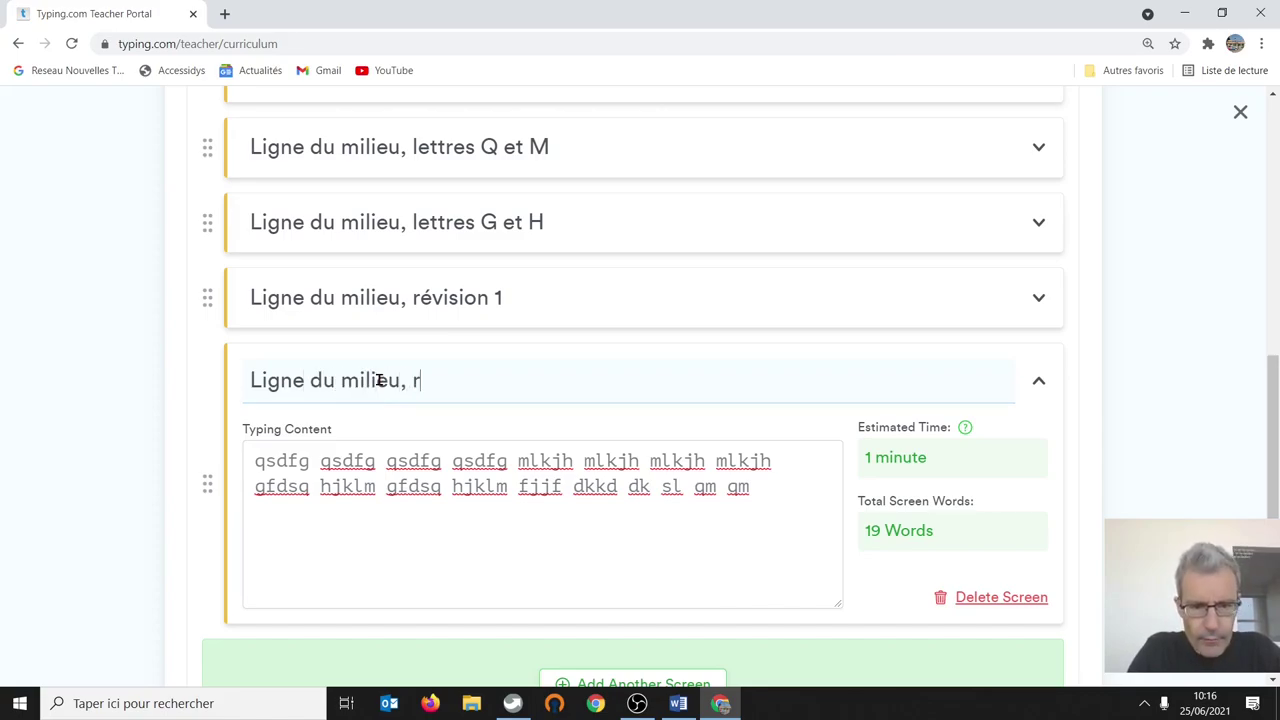
type("évision ")
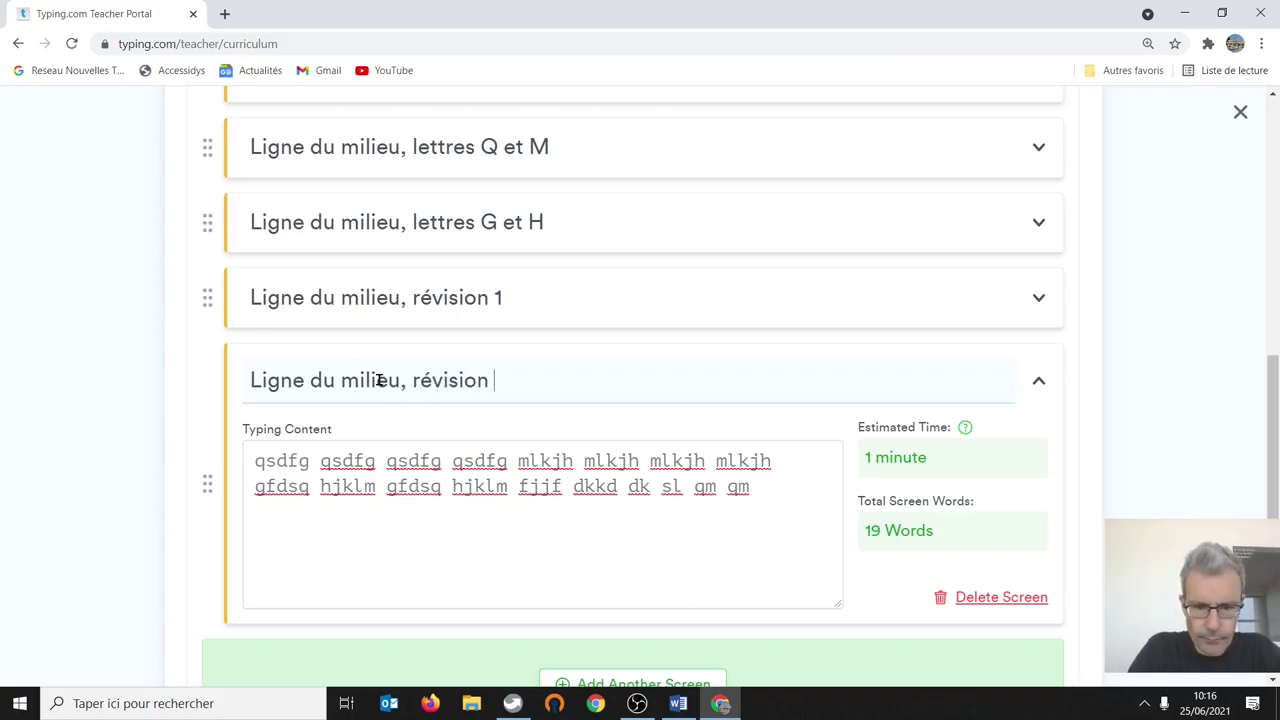
type("2")
Step: Add an eighth lesson screen, and in the Word document cut the "g f d s q" single-letter exercise
scroll(714, 474, "down", 3)
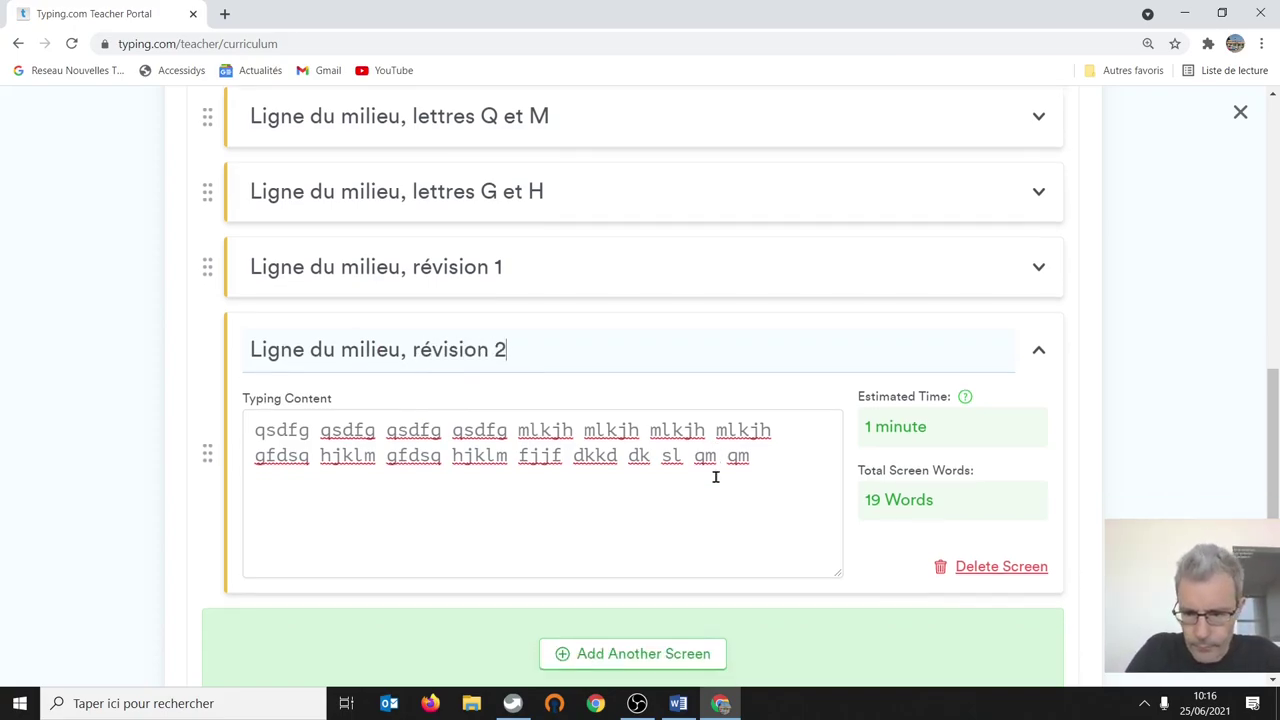
left_click(606, 537)
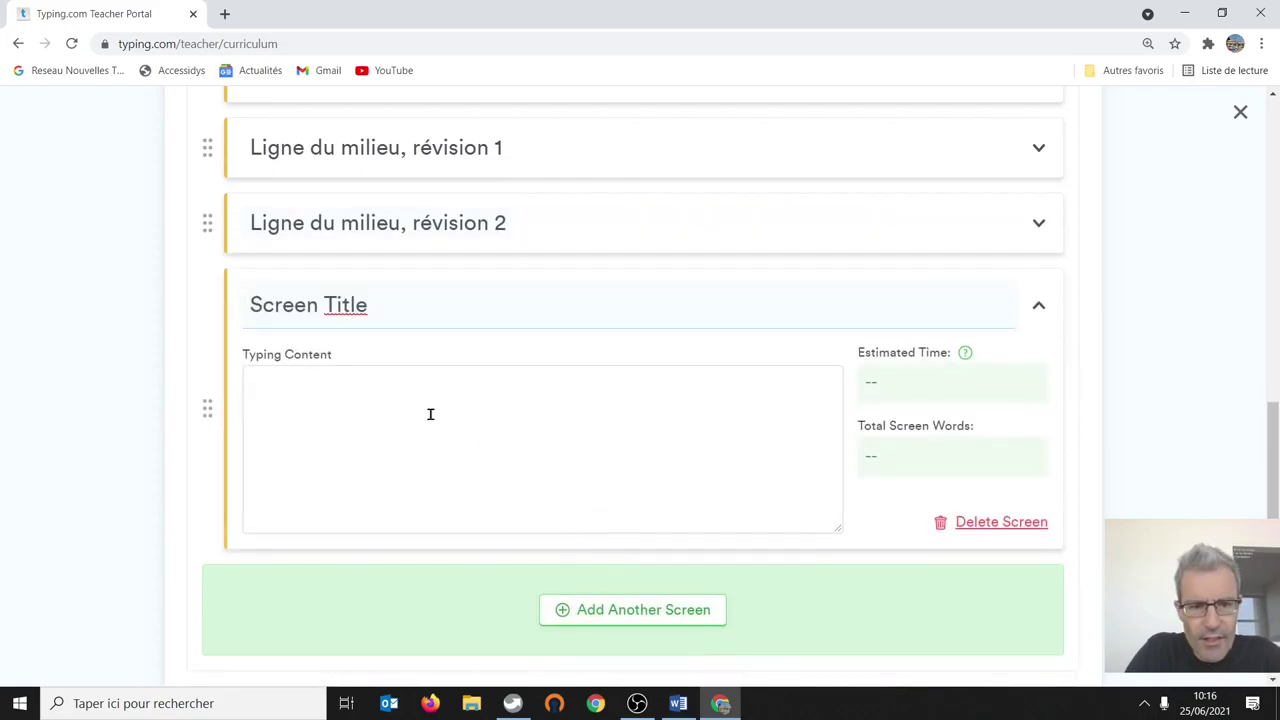
left_click(678, 703)
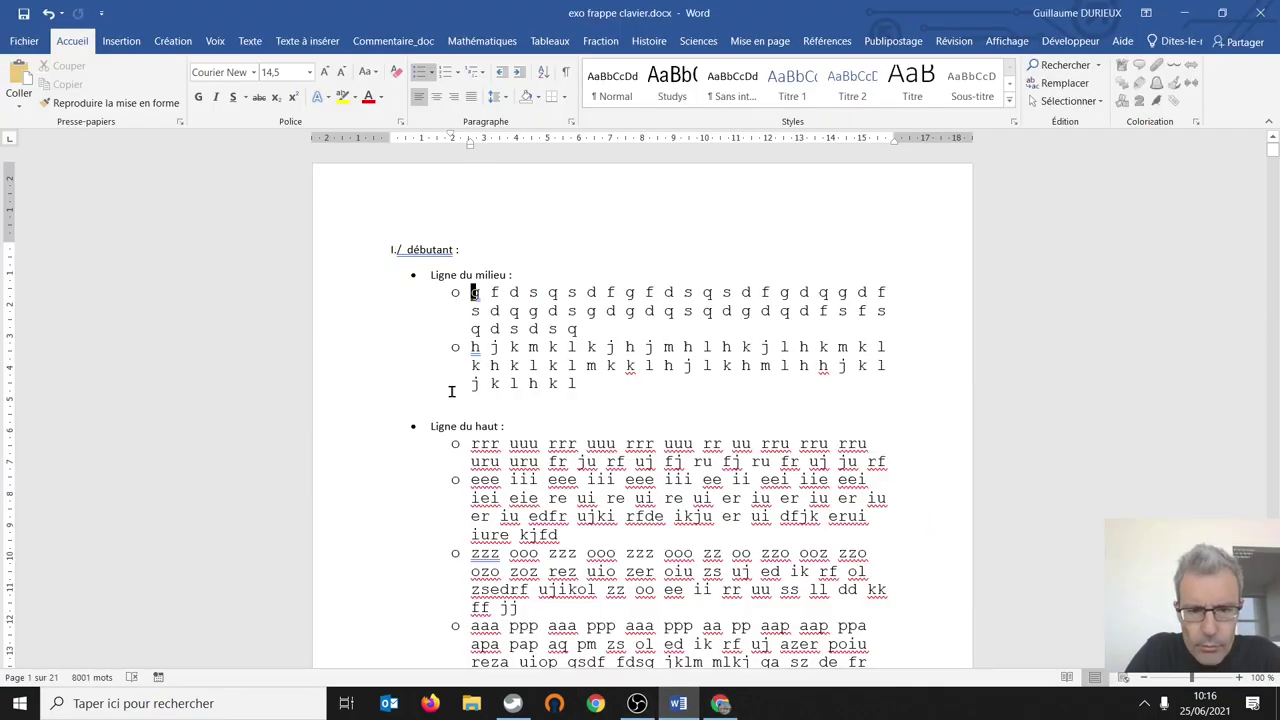
left_click_drag(590, 335, 488, 297)
right_click(488, 297)
left_click(510, 314)
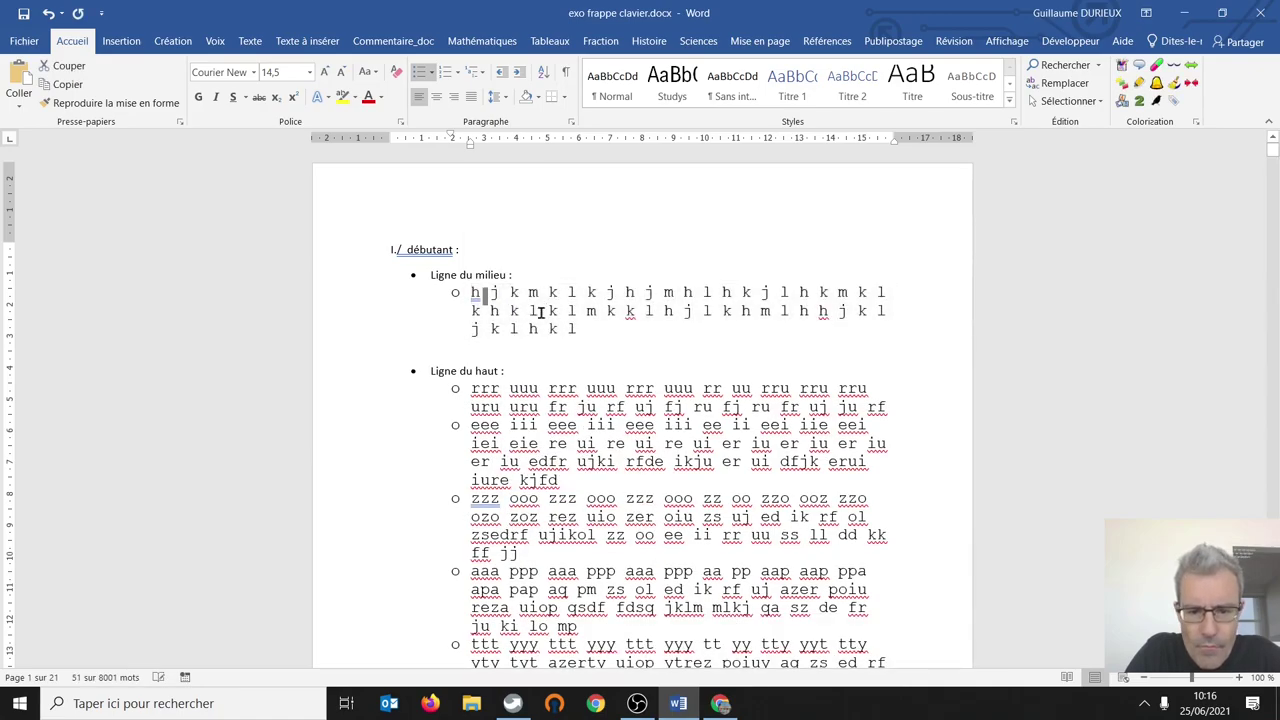
Step: Paste the "g f d s q" exercise into the eighth screen's typing content on Typing.com and clear the stray "o" bullet and spaces before it
left_click(678, 703)
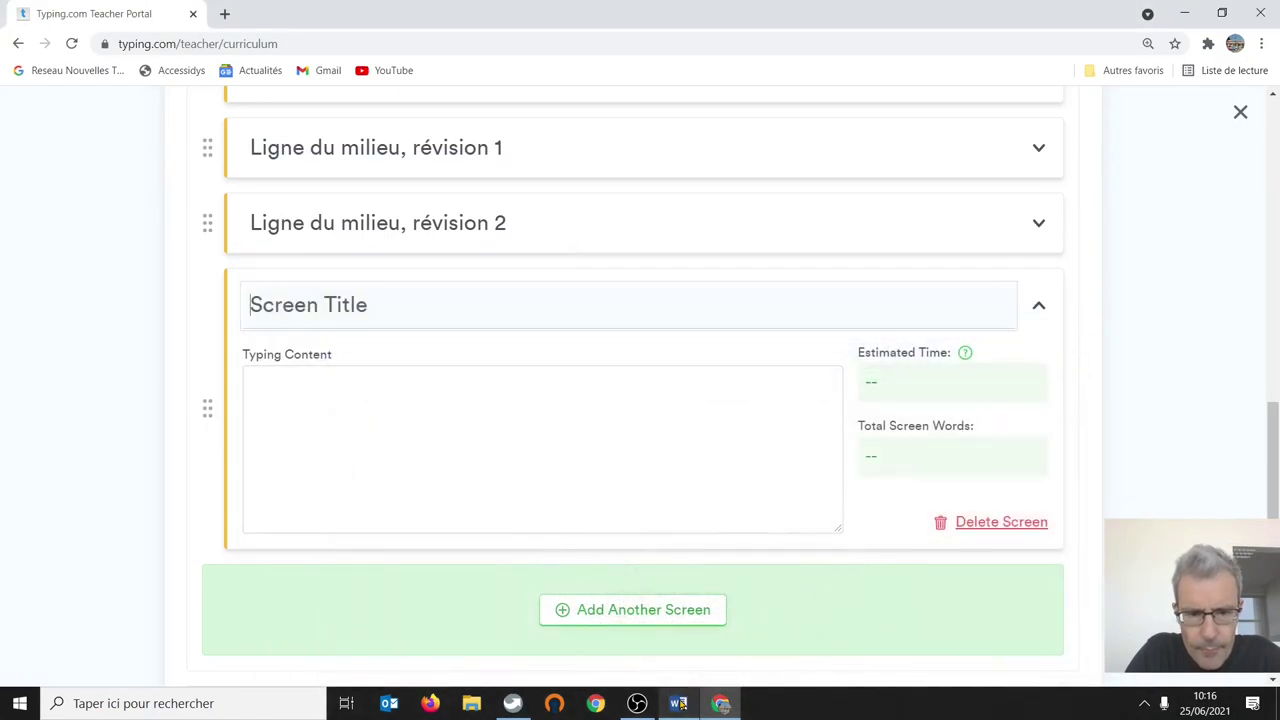
left_click(323, 389)
key("ctrl+v")
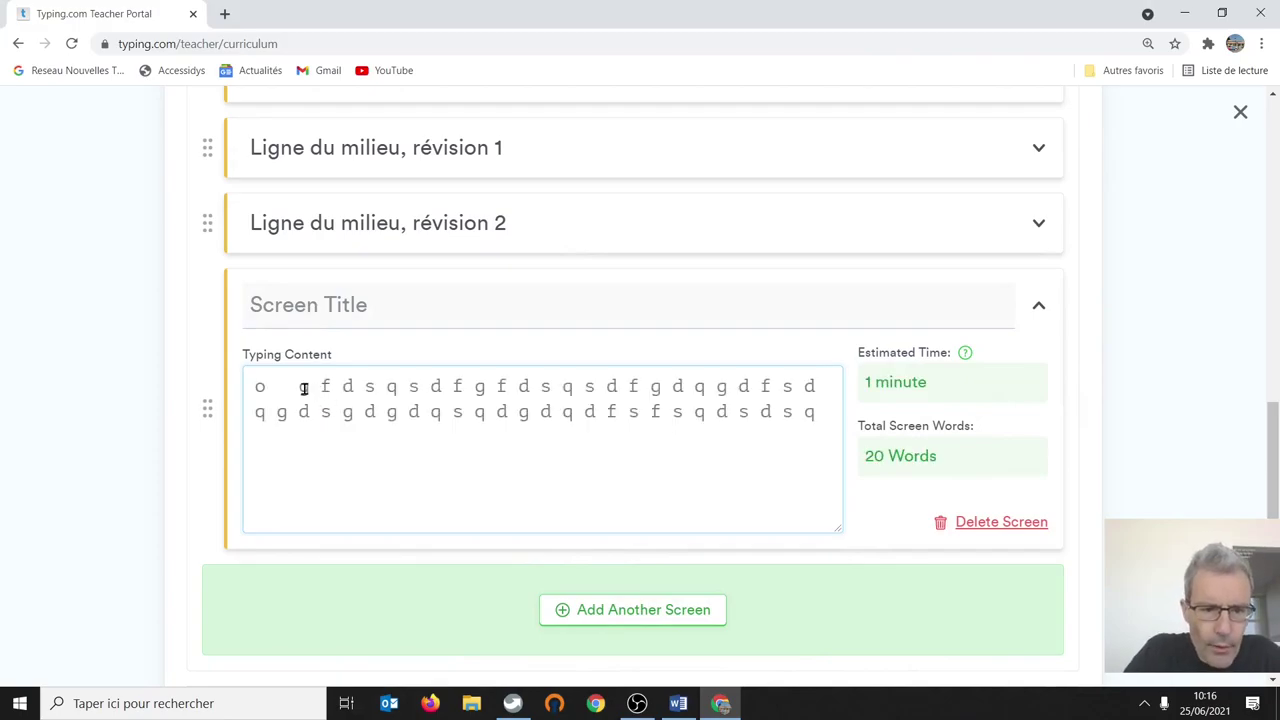
left_click(304, 389)
key("BackSpace")
key("BackSpace")
key("BackSpace")
Step: Title the eighth lesson screen "Ligne du milieu, révision 3"
left_click_drag(370, 305, 79, 313)
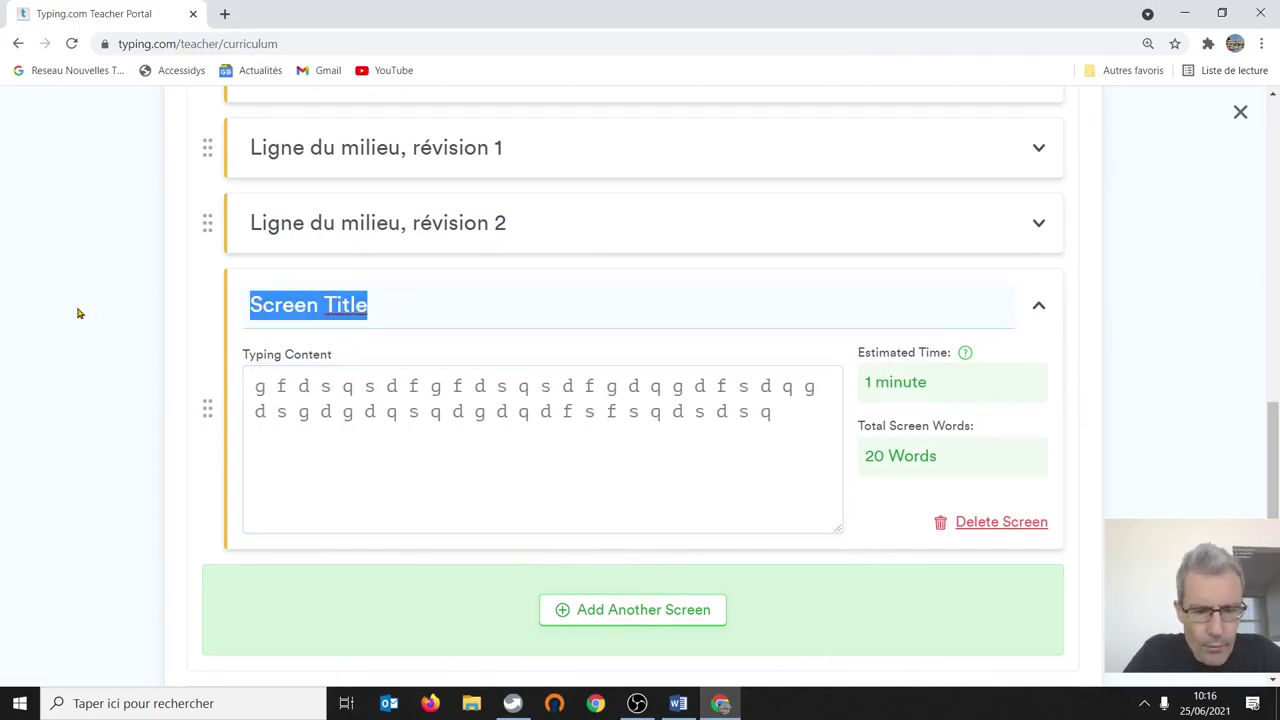
type("Ligne du mi")
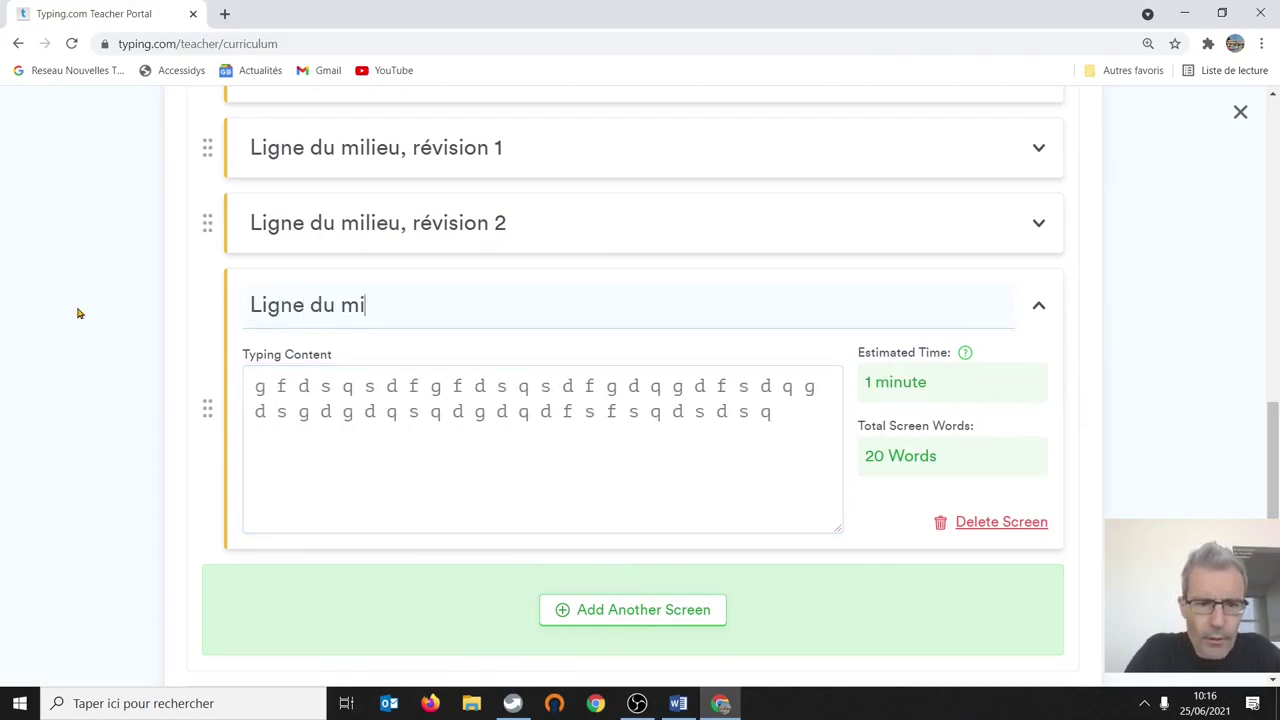
type("lieu, ré")
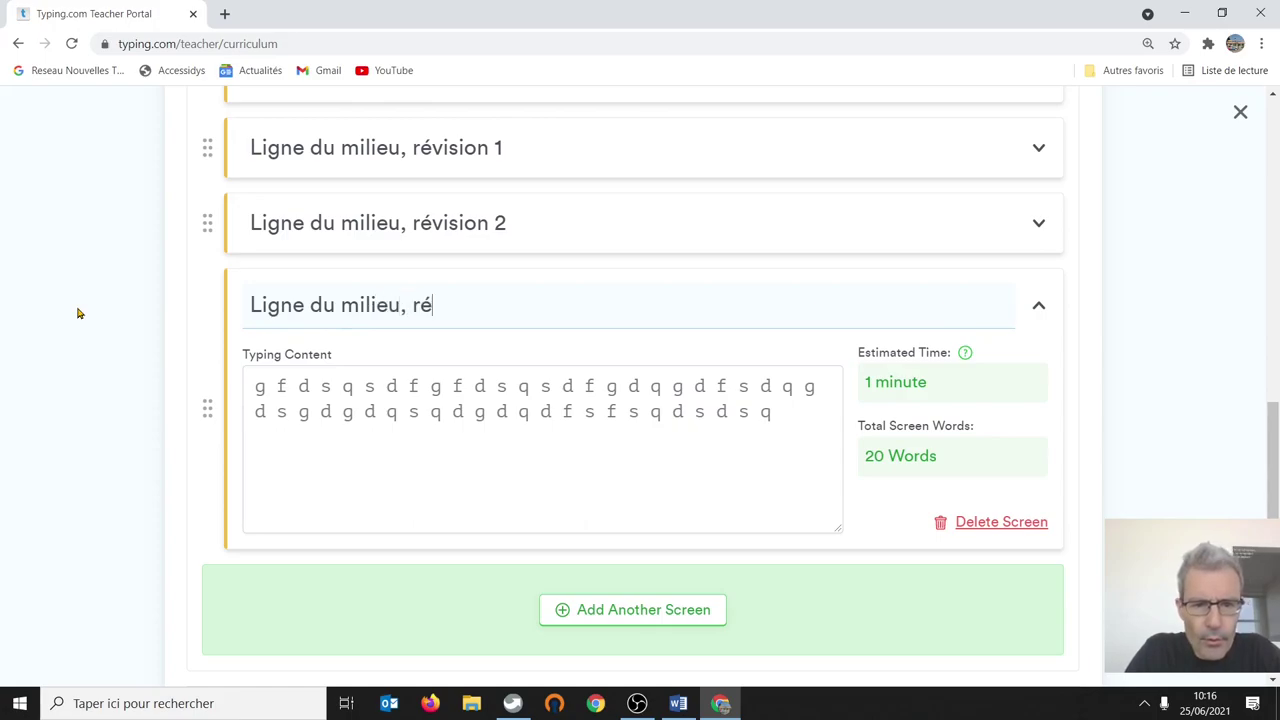
type("vision 3")
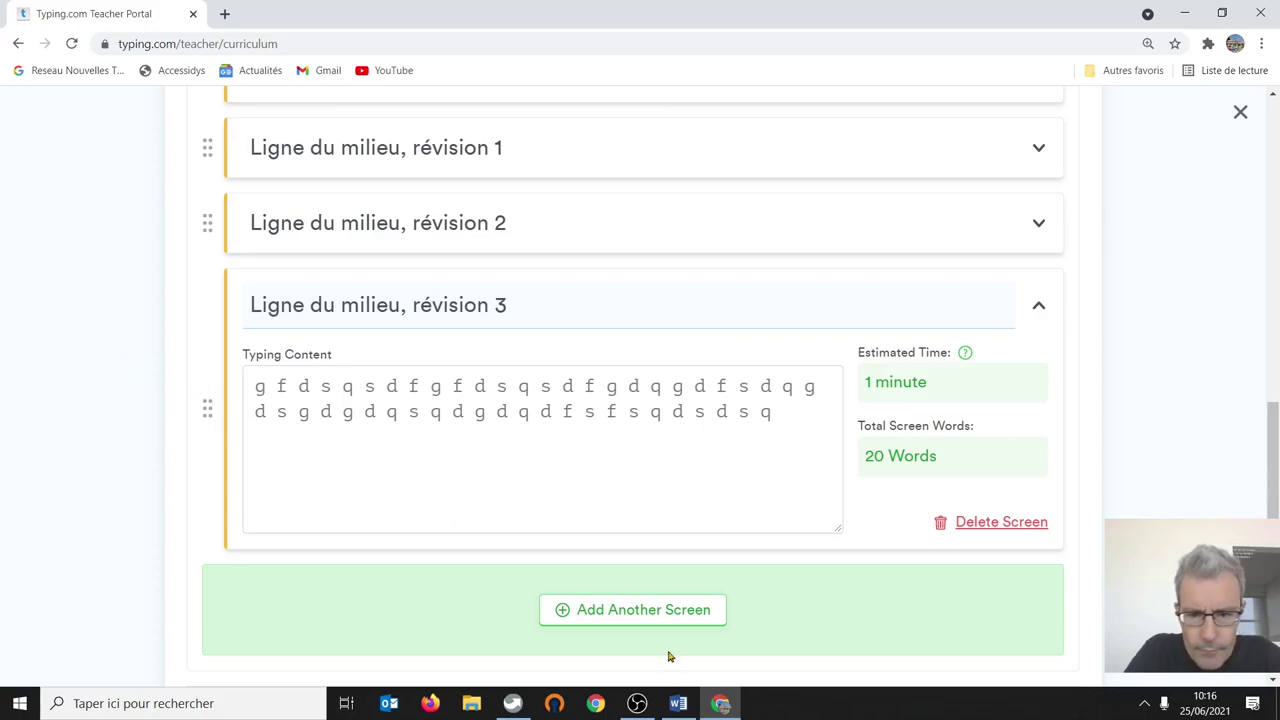
Step: Add a ninth lesson screen, and copy the "h j k m k l" exercise from the Word document for use on Typing.com
left_click(640, 609)
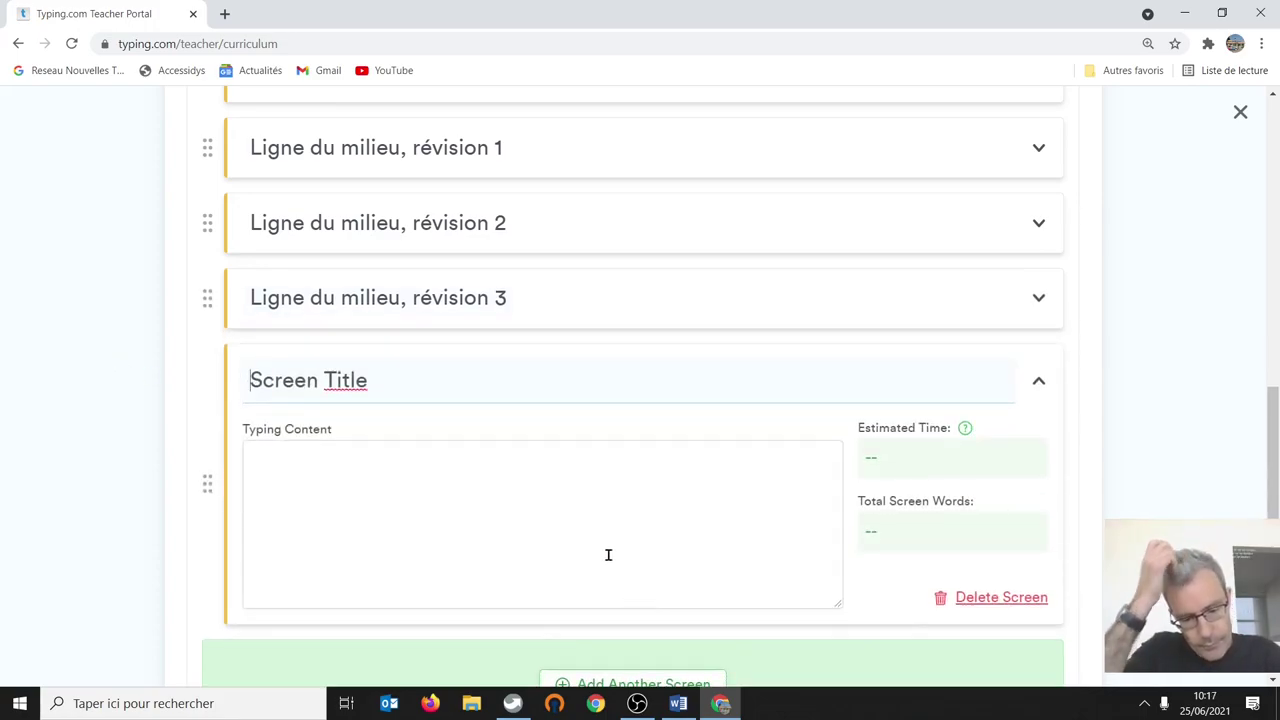
left_click(678, 703)
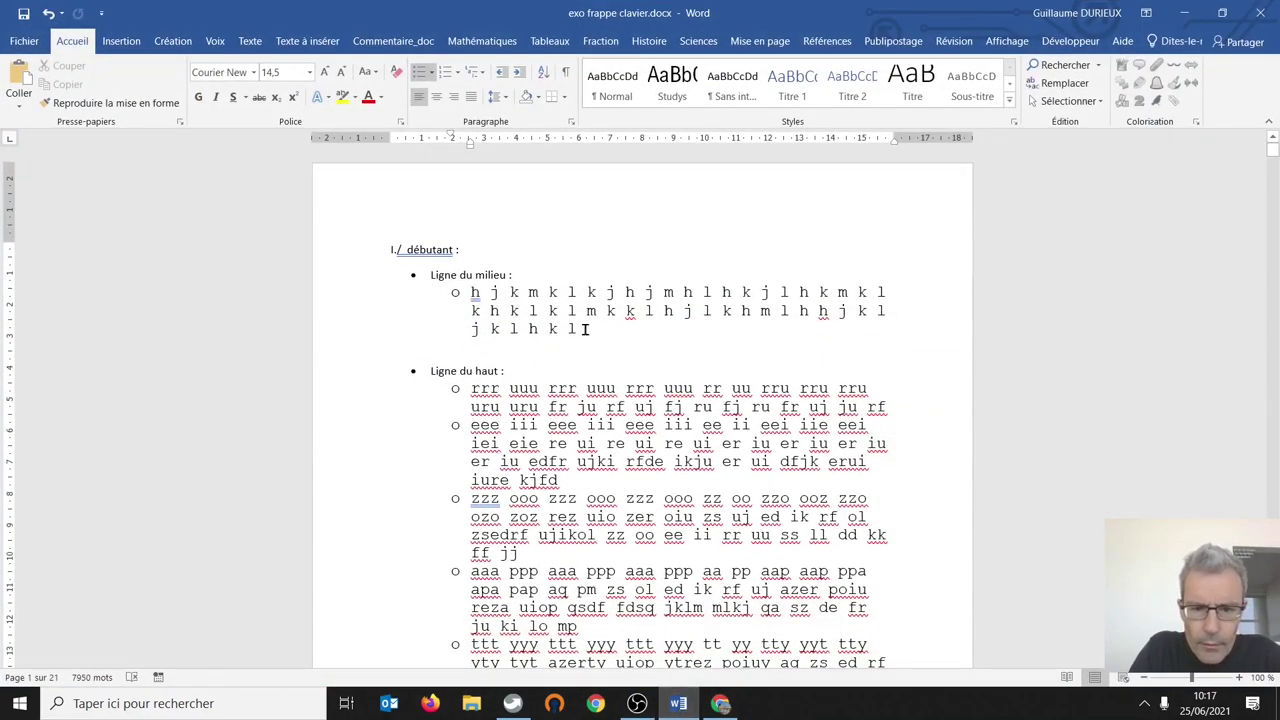
left_click_drag(581, 328, 471, 292)
right_click(485, 310)
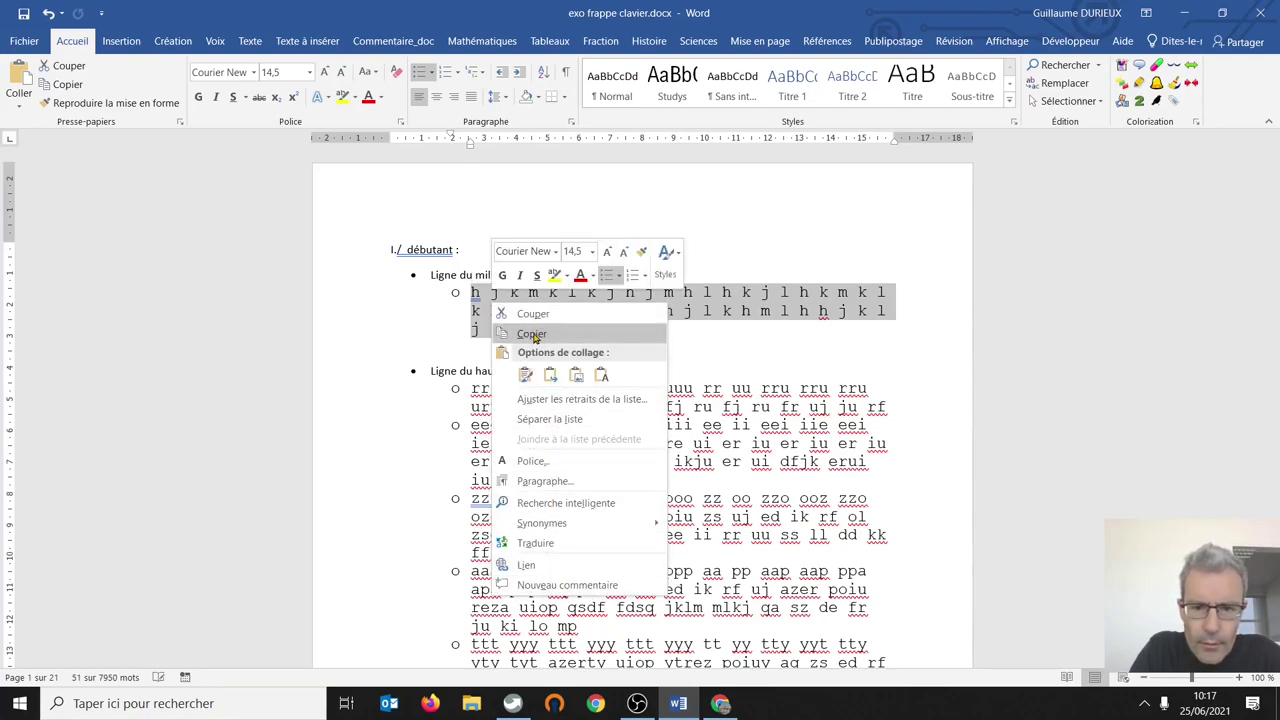
left_click(535, 335)
left_click(721, 704)
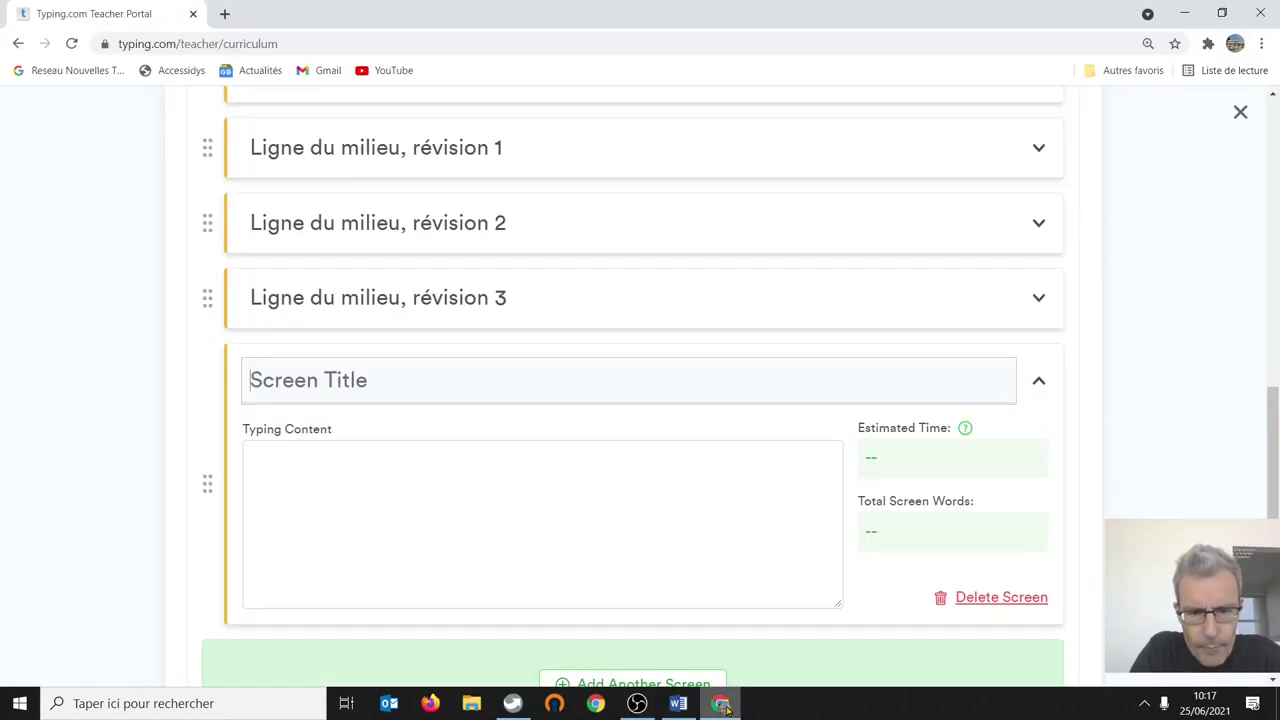
Step: Paste the "h j k m k l" exercise into the ninth screen's typing content and remove the stray "o" bullet and spaces before it
left_click(284, 380)
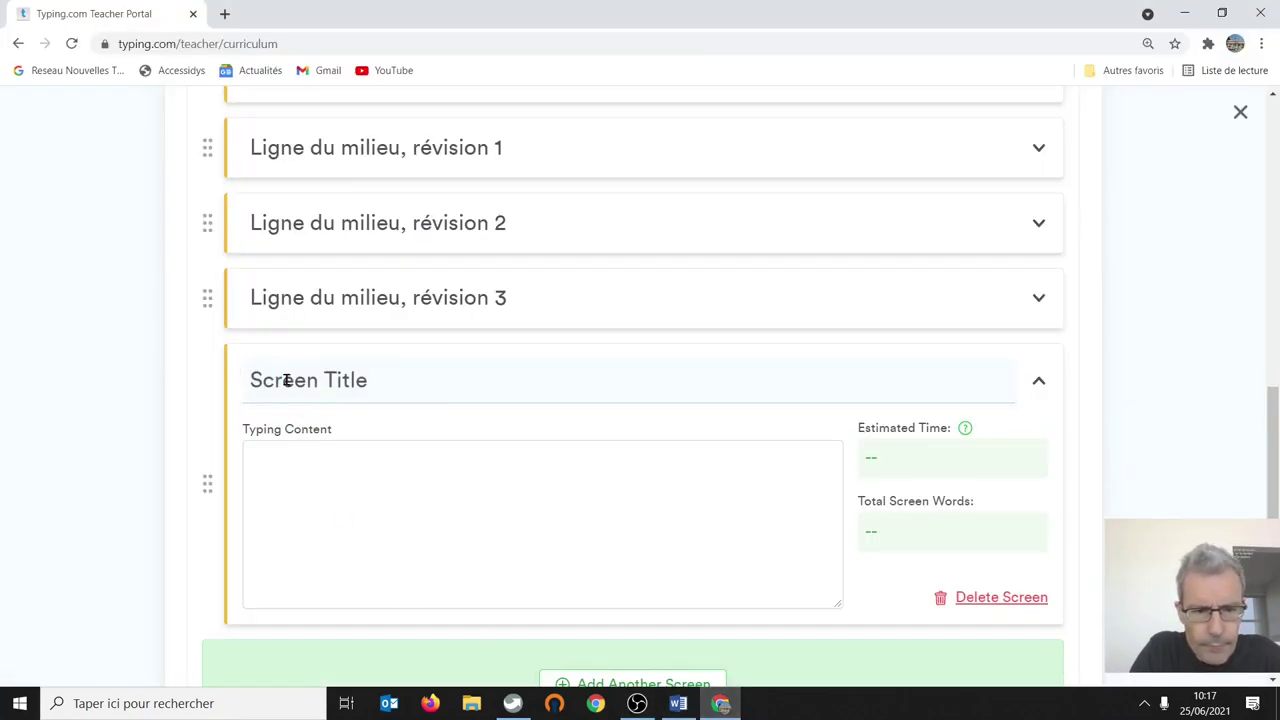
left_click(346, 484)
key("ctrl+v")
left_click(294, 460)
key("BackSpace")
key("BackSpace")
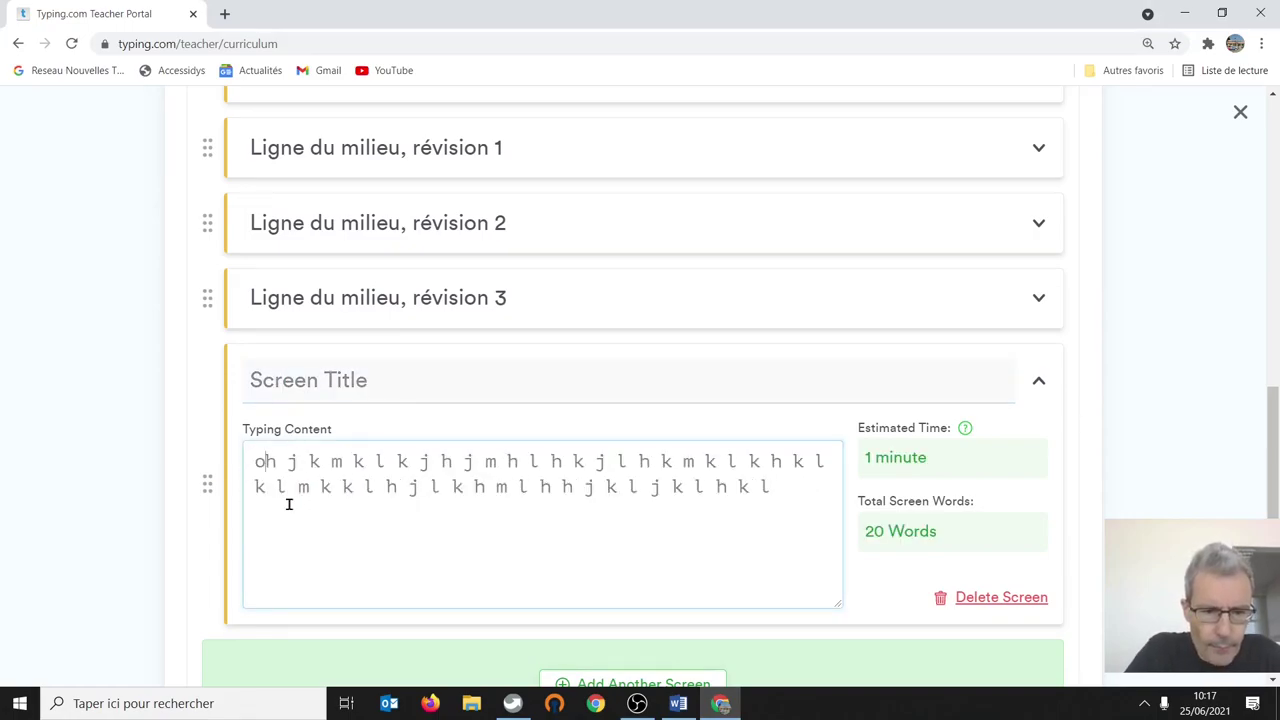
key("BackSpace")
Step: Title the ninth lesson screen "Ligne du milieu, révision 4"
left_click(380, 378)
left_click_drag(380, 378, 192, 378)
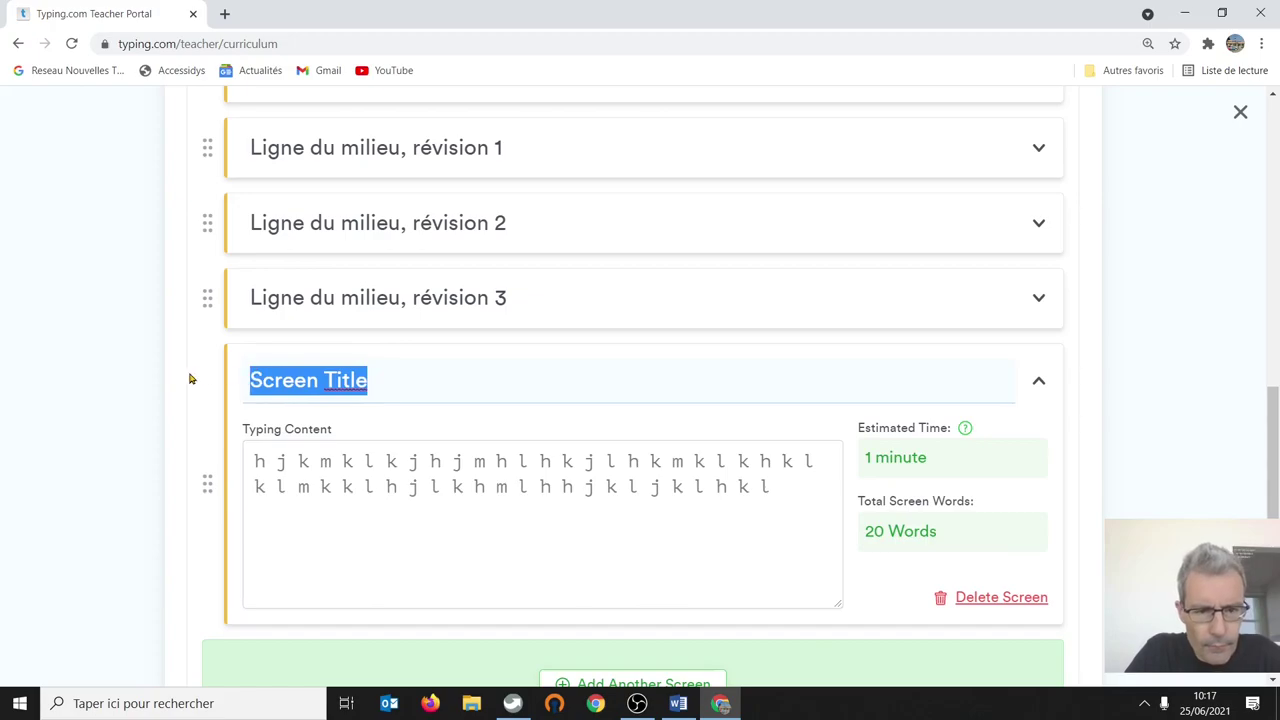
type("Ligne du")
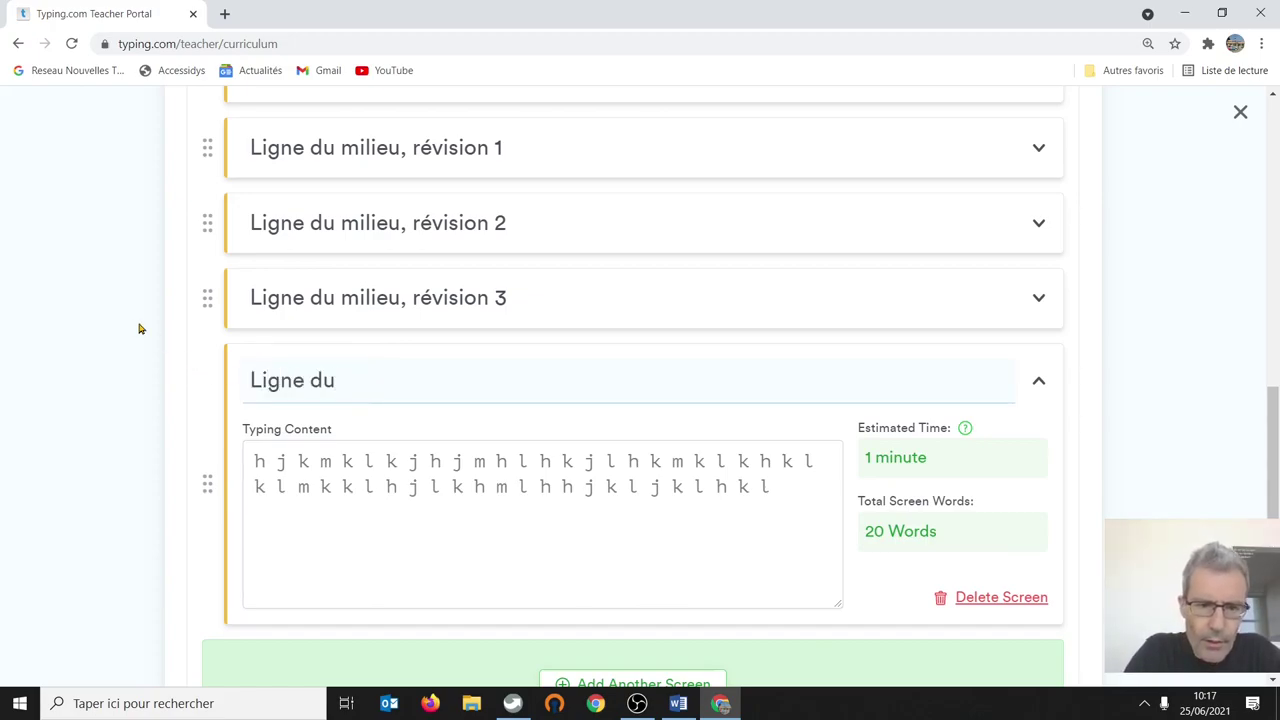
type(" milieu, ")
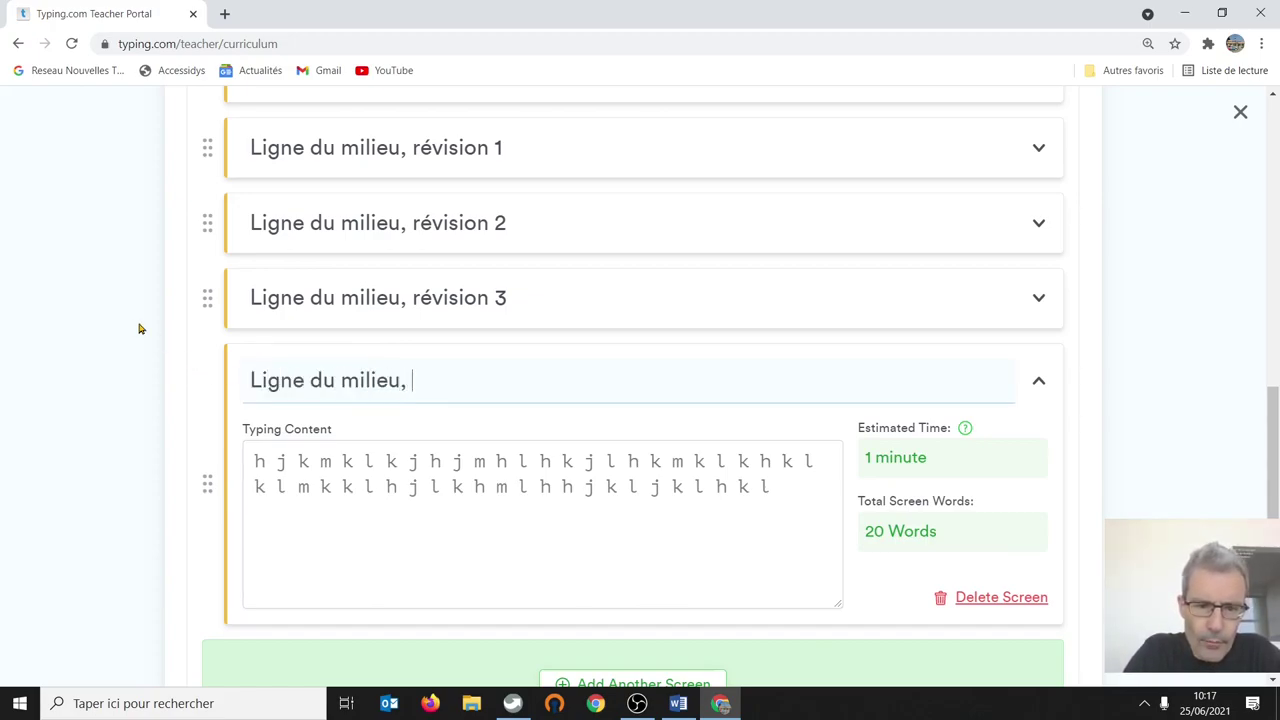
type("révision ")
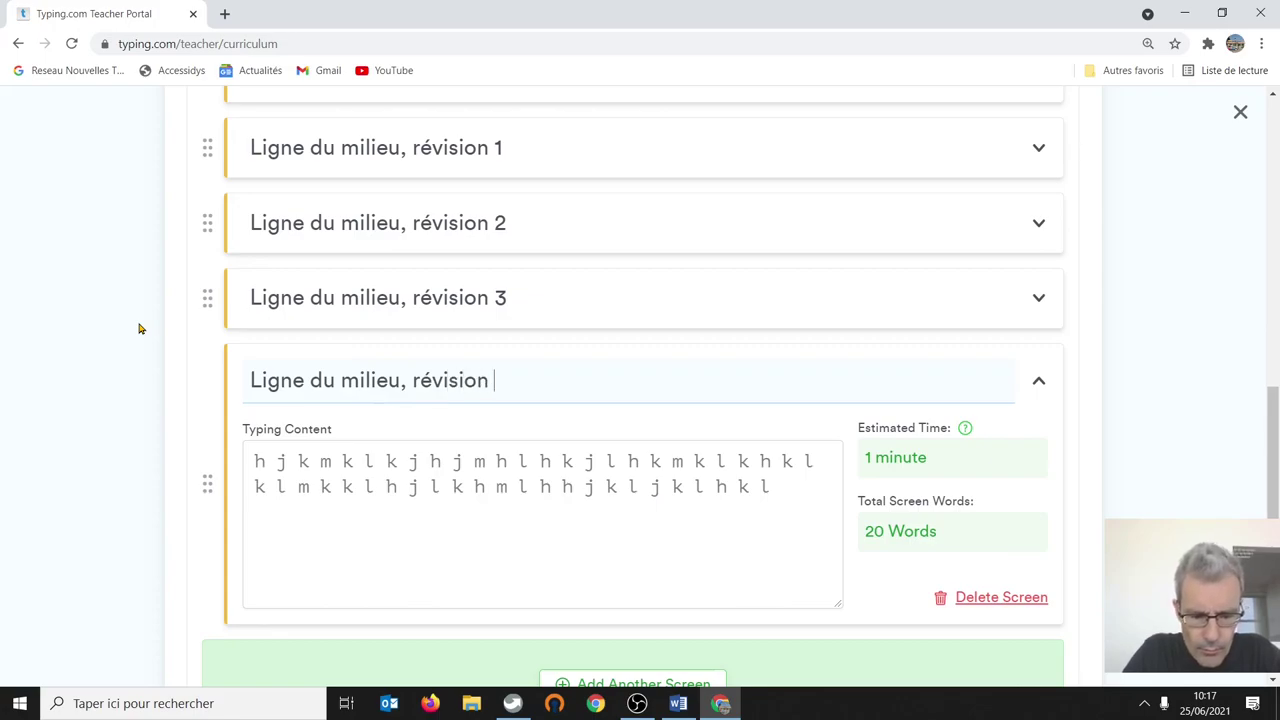
type("4")
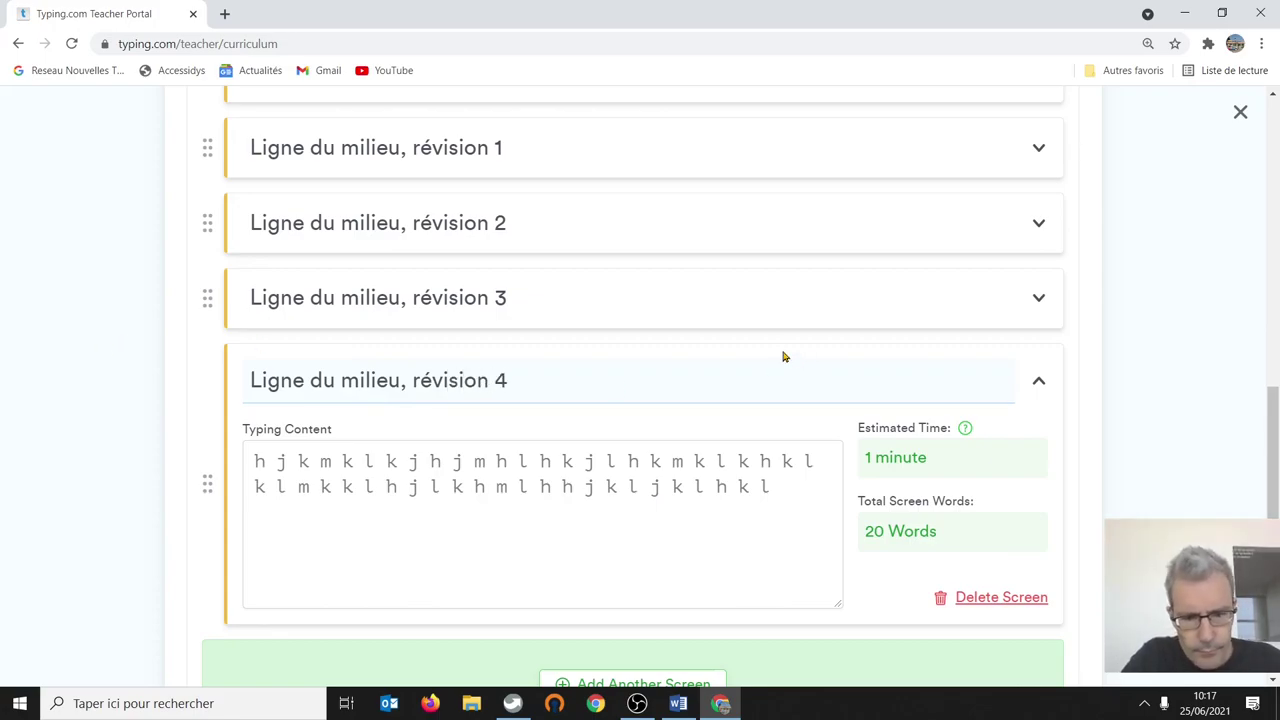
Step: Change the lesson title to "Niveau 1 : Ligne du milieu"
scroll(770, 358, "down", 1)
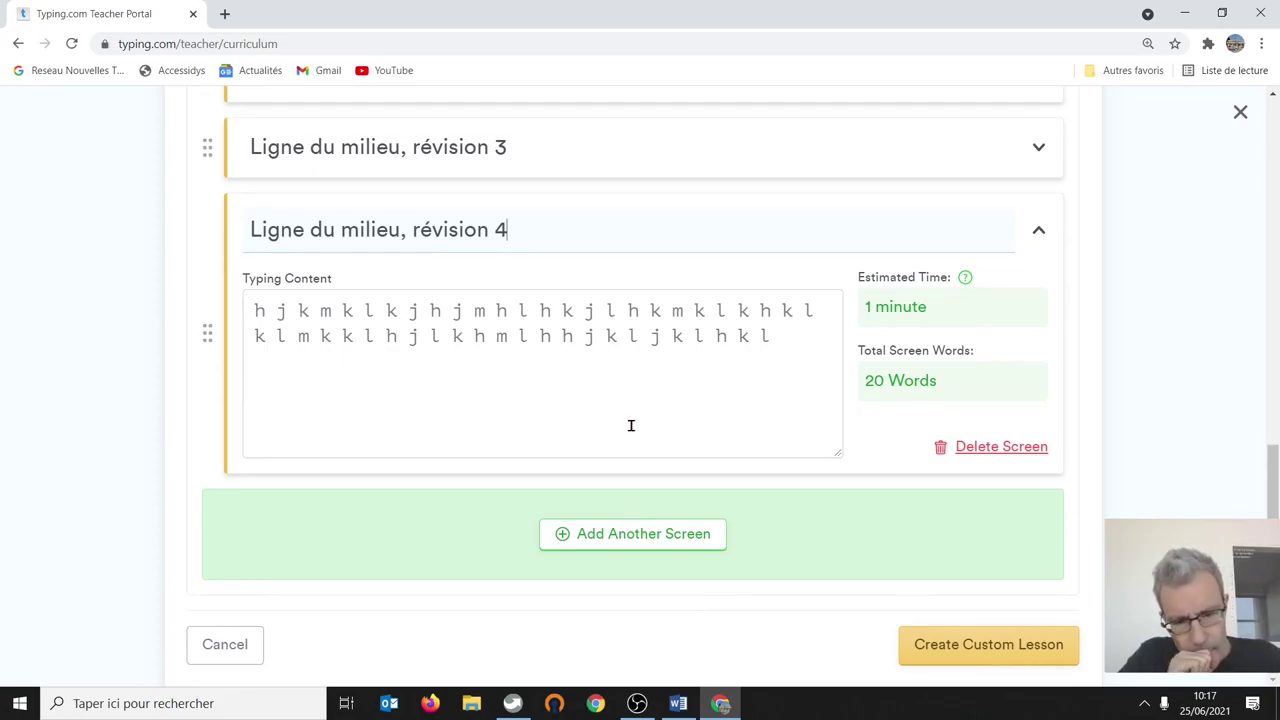
scroll(631, 425, "up", 8)
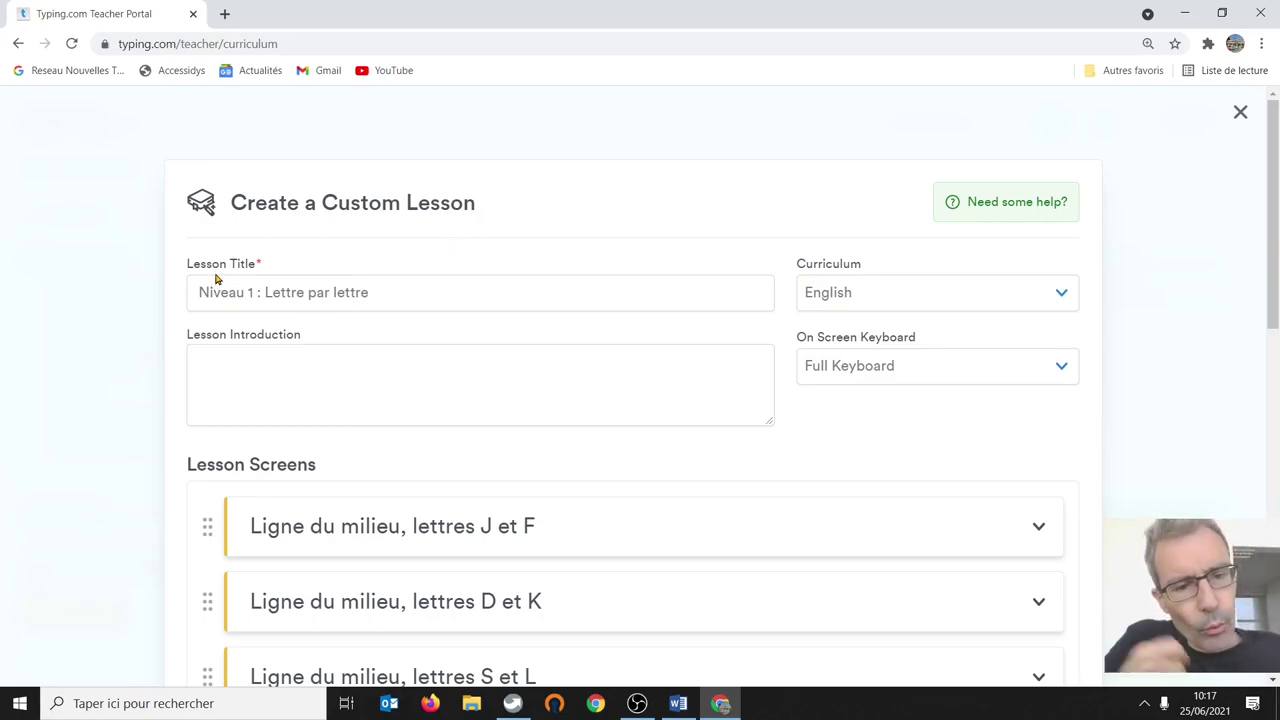
scroll(298, 260, "down", 9)
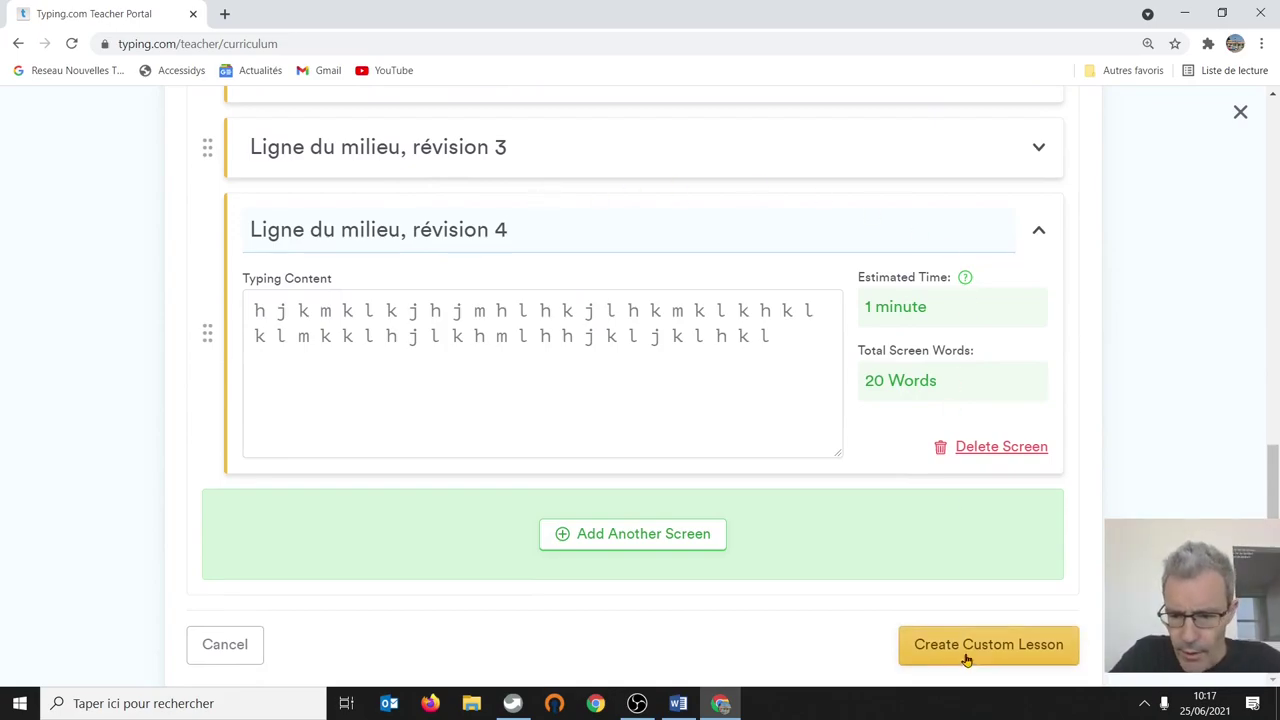
scroll(400, 463, "up", 10)
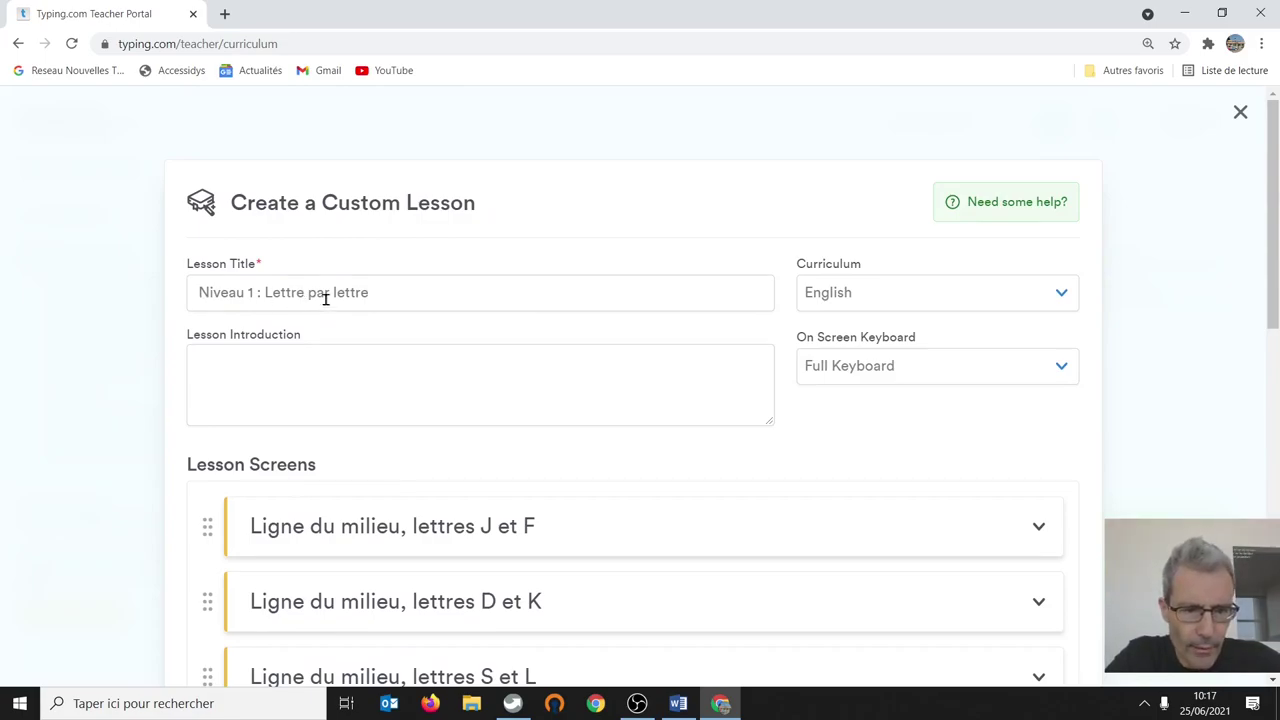
left_click(388, 293)
key("BackSpace")
key("BackSpace")
key("BackSpace")
key("BackSpace")
key("BackSpace")
key("BackSpace")
key("BackSpace")
key("BackSpace")
key("BackSpace")
key("BackSpace")
key("BackSpace")
key("BackSpace")
key("BackSpace")
key("BackSpace")
key("BackSpace")
key("BackSpace")
key("BackSpace")
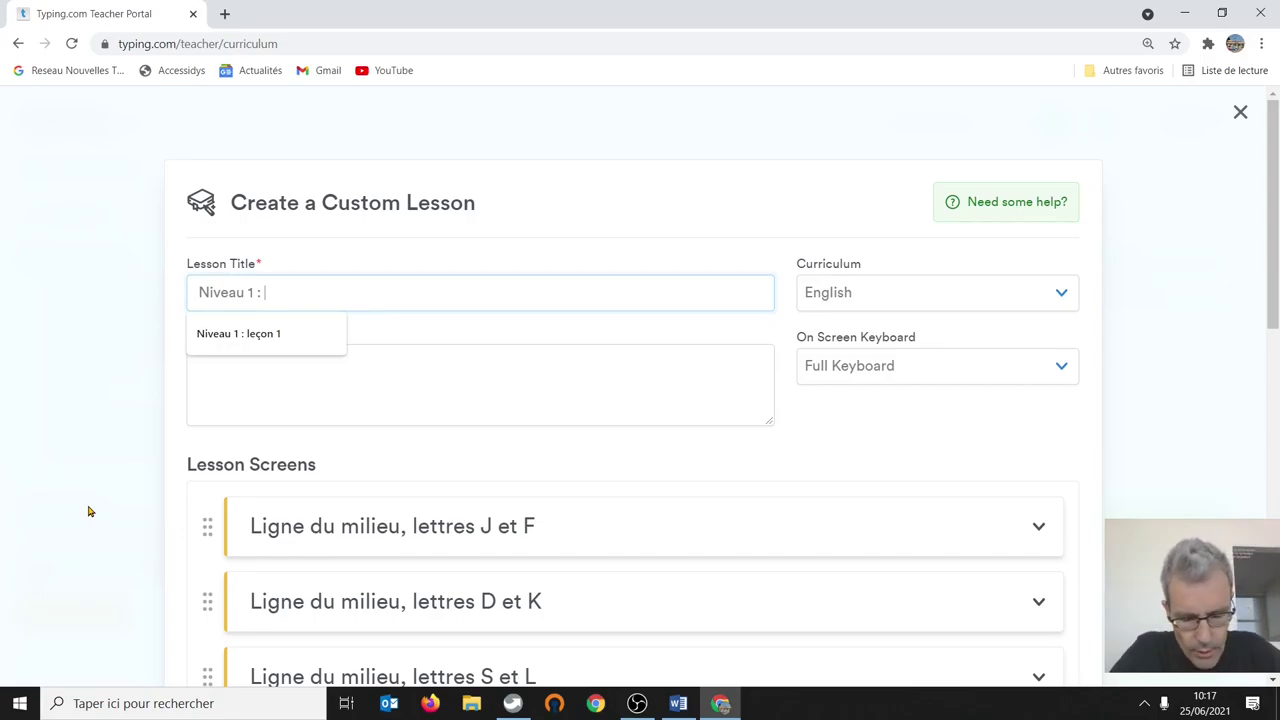
type("Ligne d")
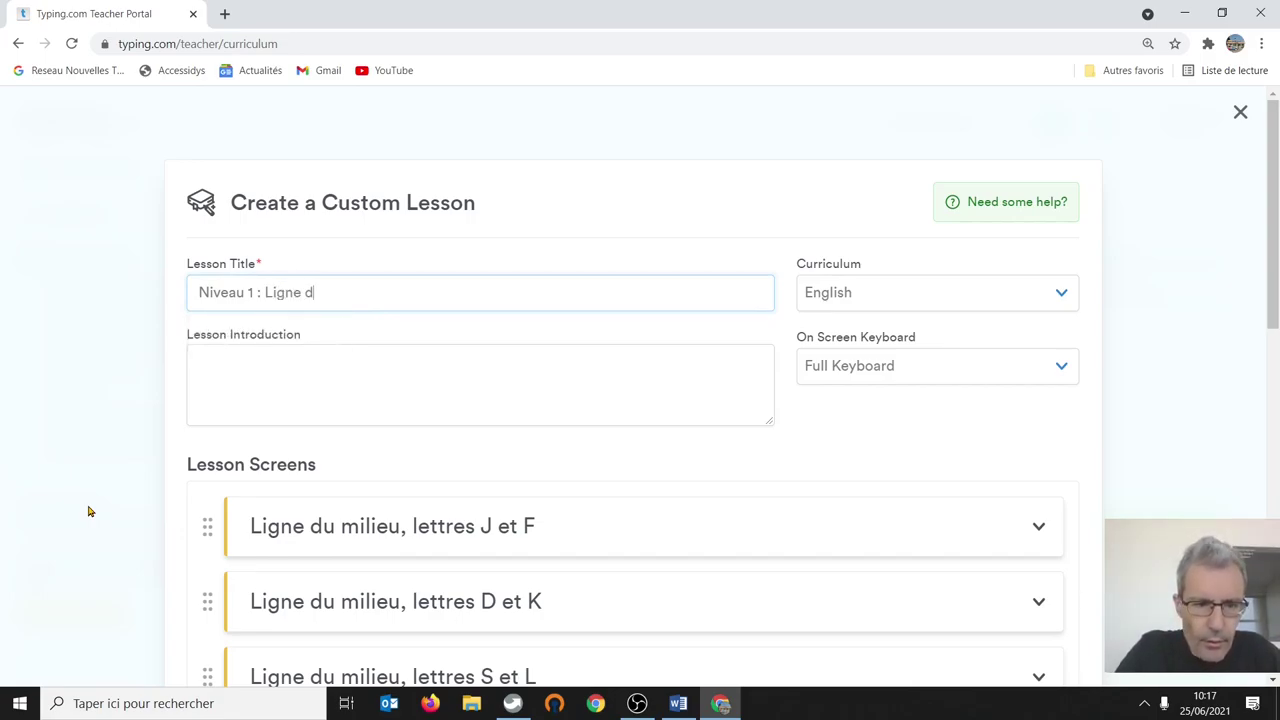
type("u milieu")
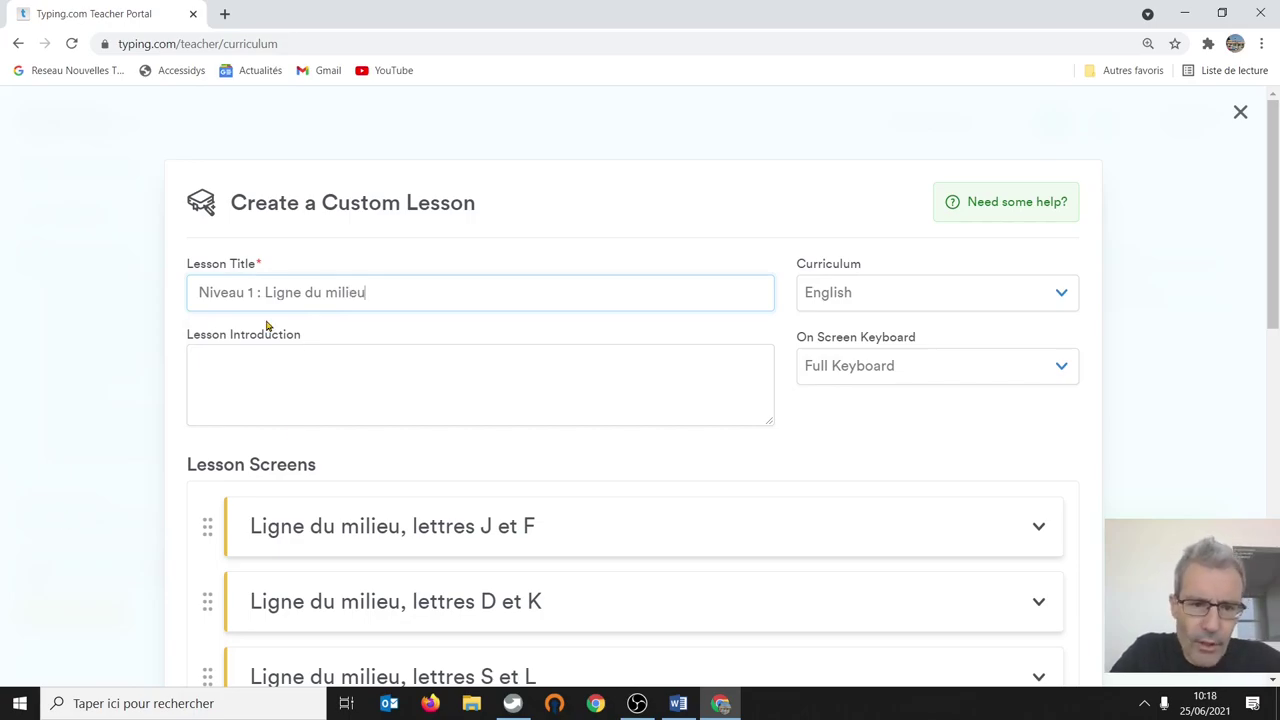
left_click(410, 395)
Step: Create the custom lesson from the nine completed screens
scroll(415, 398, "down", 3)
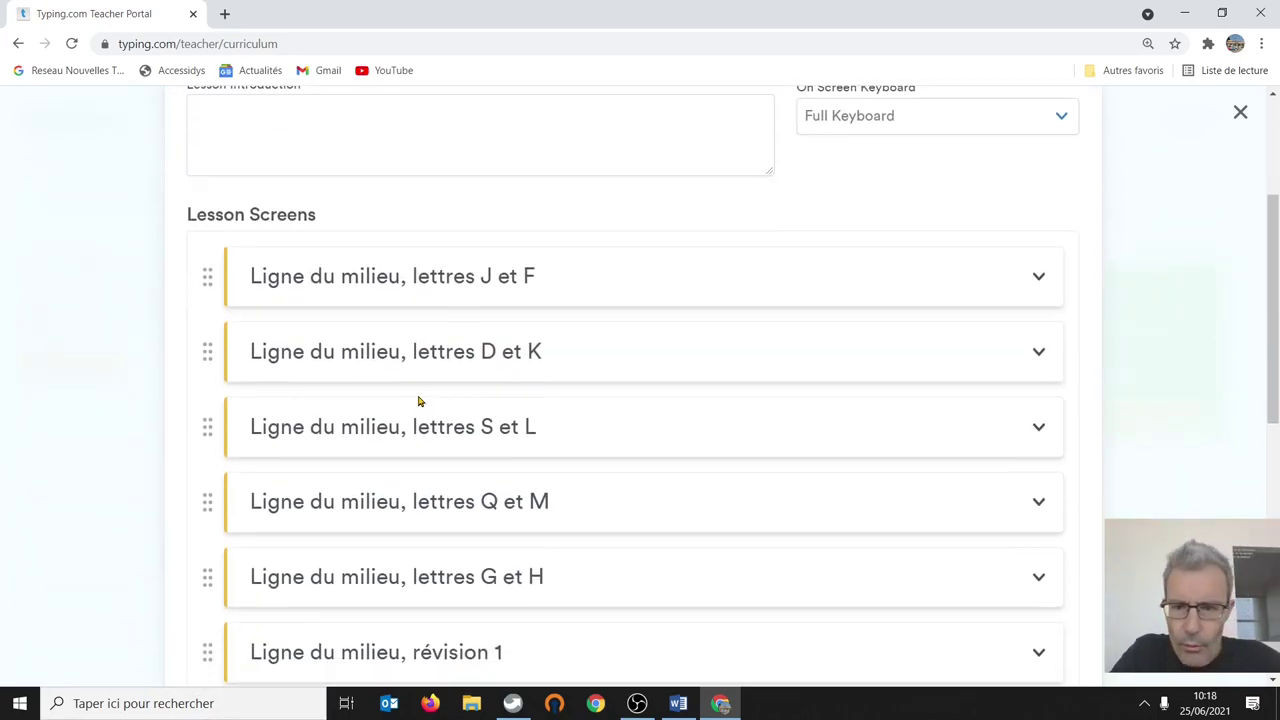
scroll(421, 396, "down", 6)
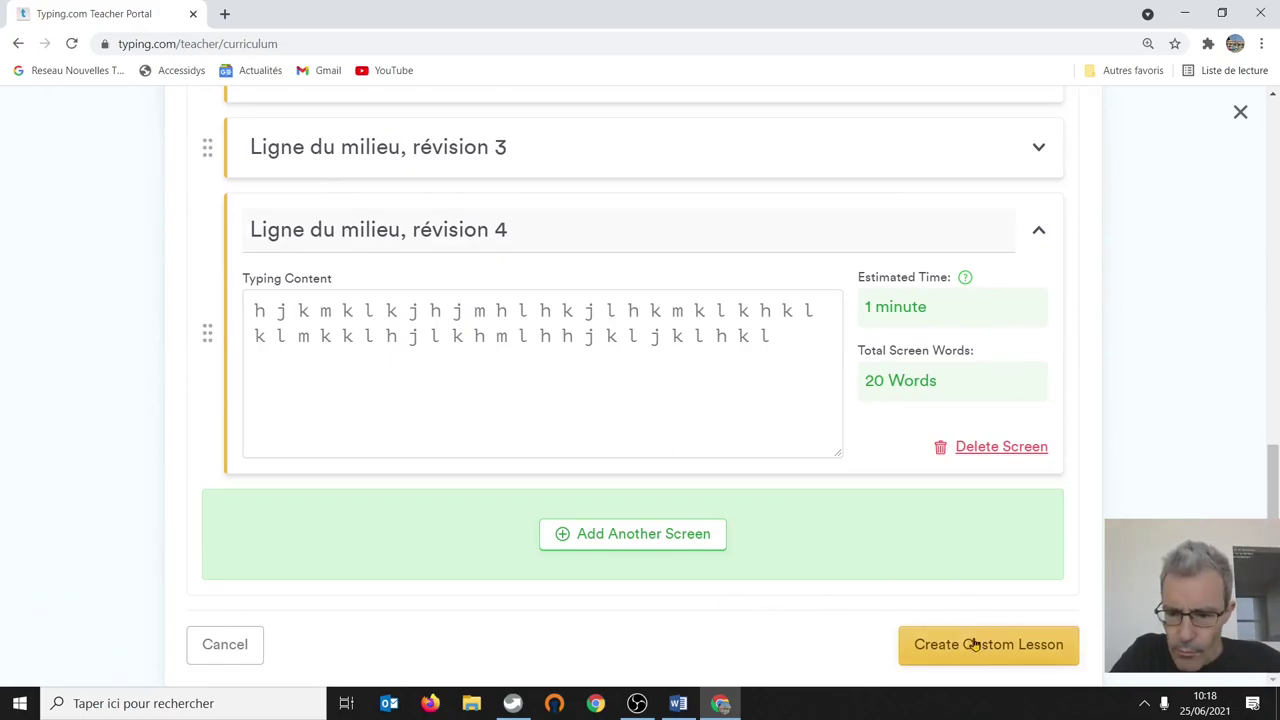
left_click(970, 648)
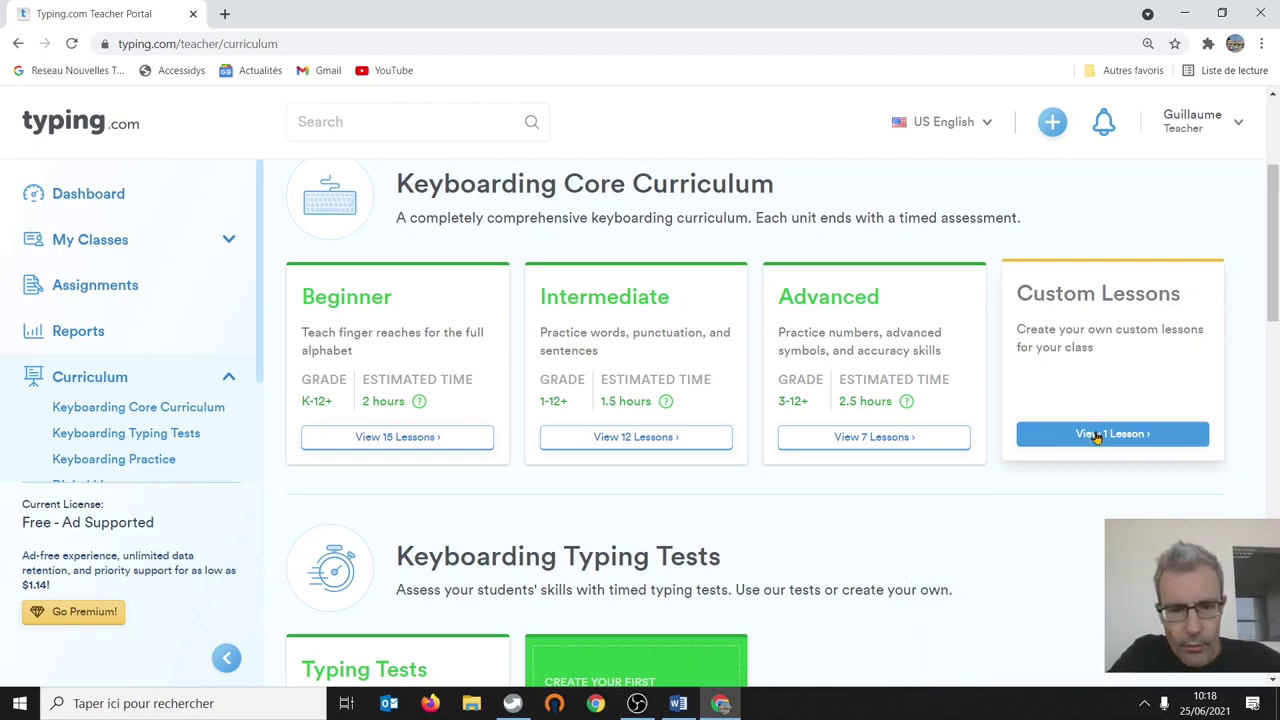
Step: Open the lesson settings of the "Suivi ergo" class
left_click(58, 242)
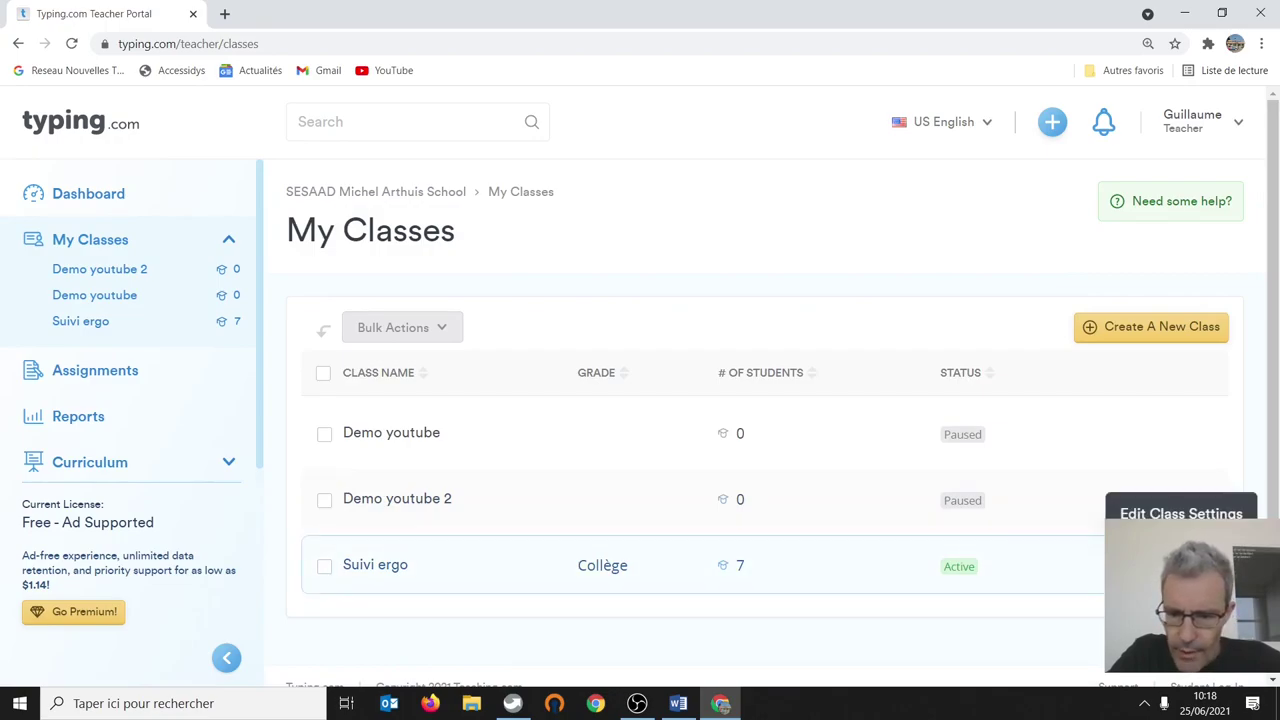
left_click(1181, 565)
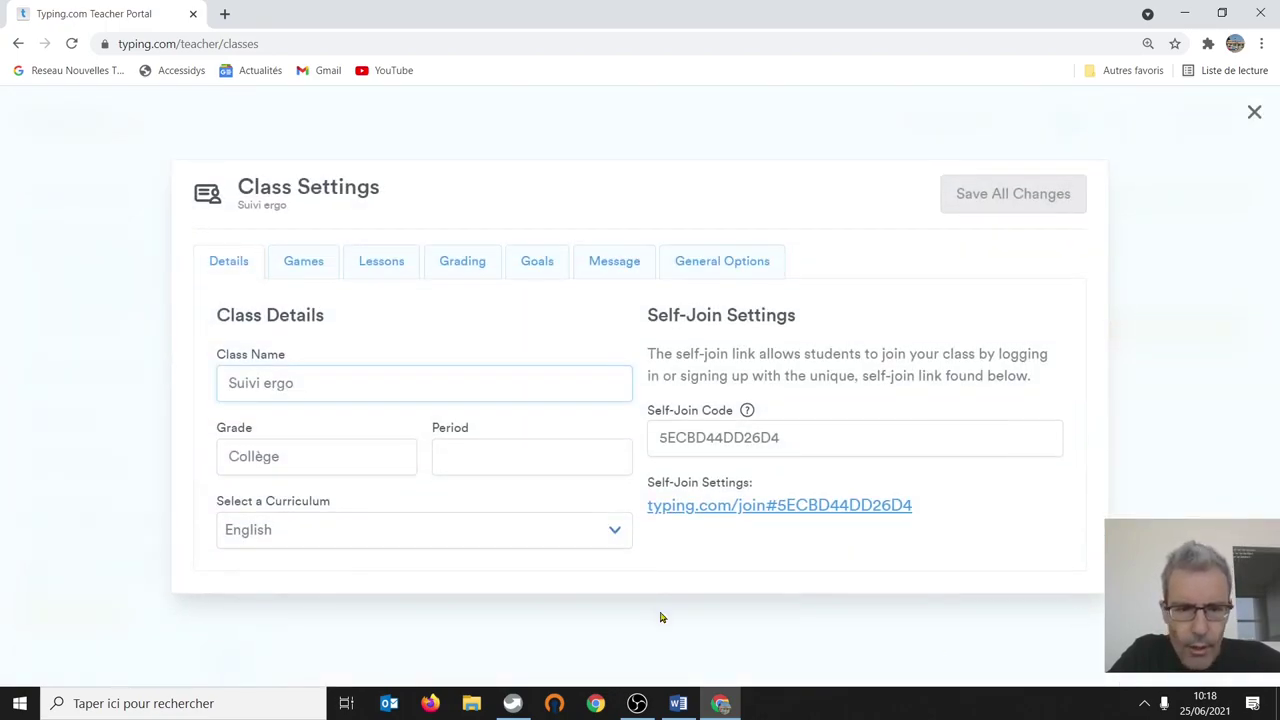
left_click(388, 268)
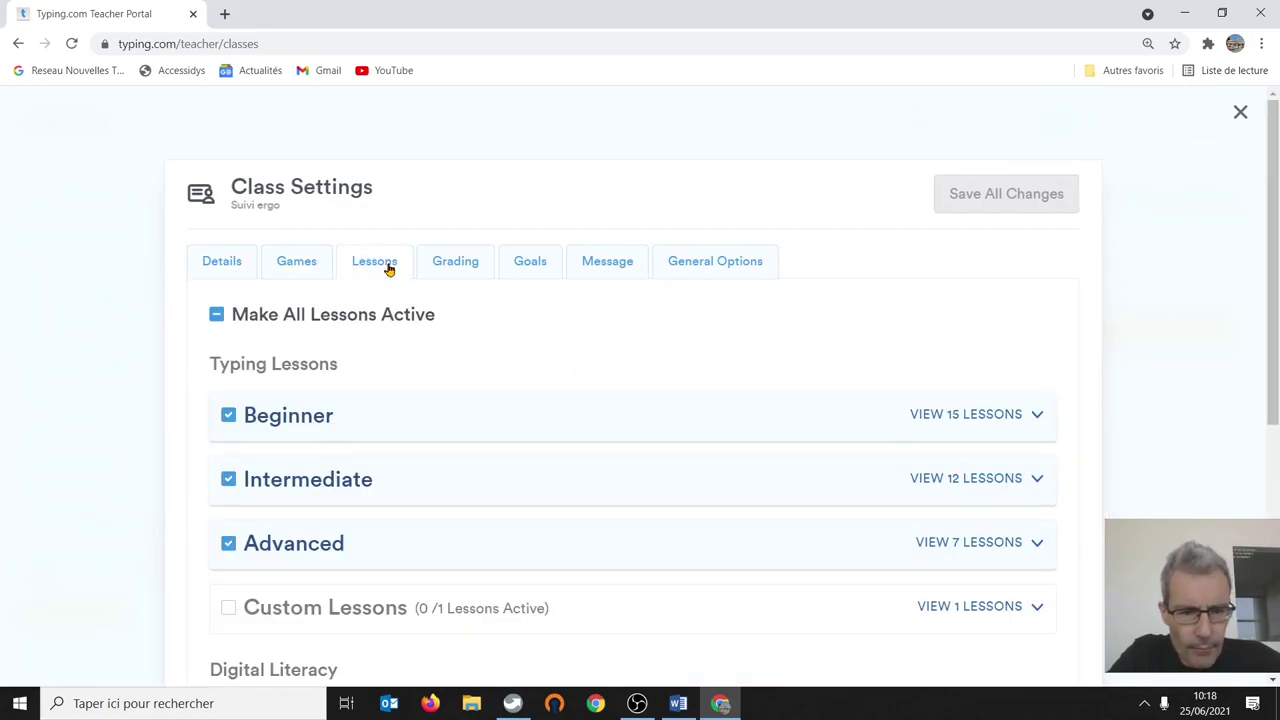
Step: Activate the custom lessons for the class, including "Niveau 1 : Ligne du milieu", then save and close the class settings
scroll(525, 322, "down", 2)
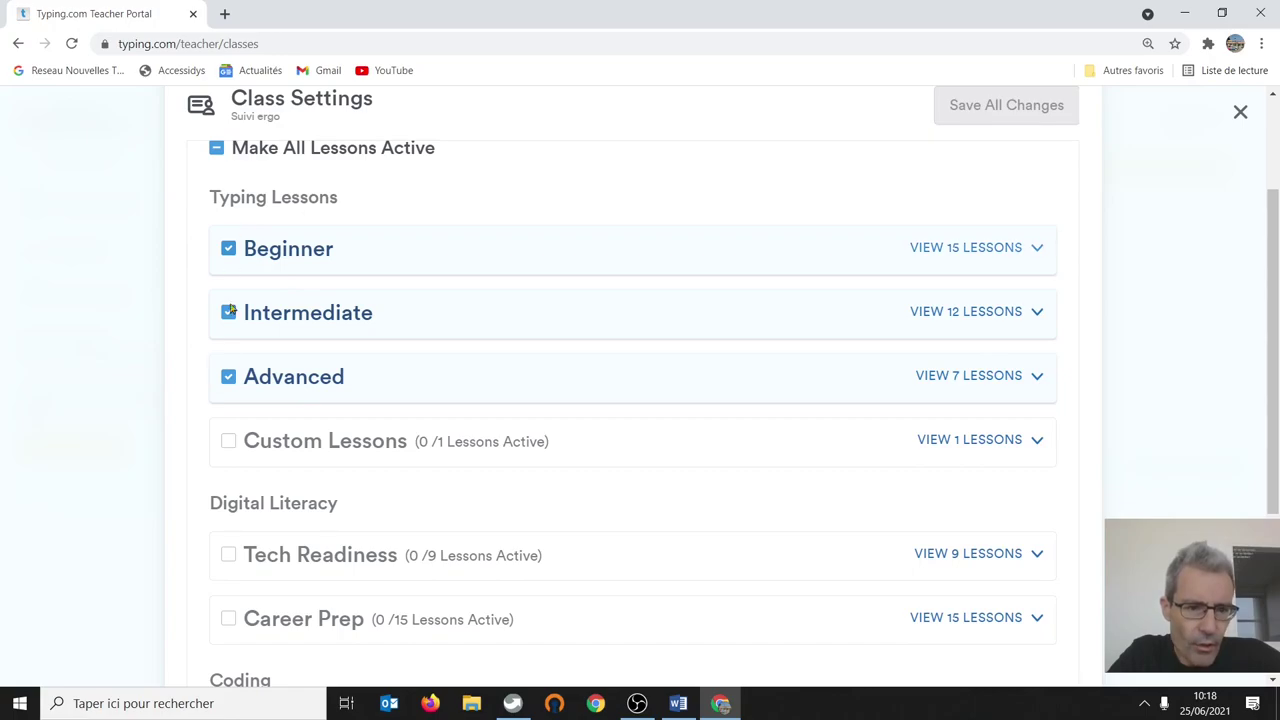
left_click(229, 446)
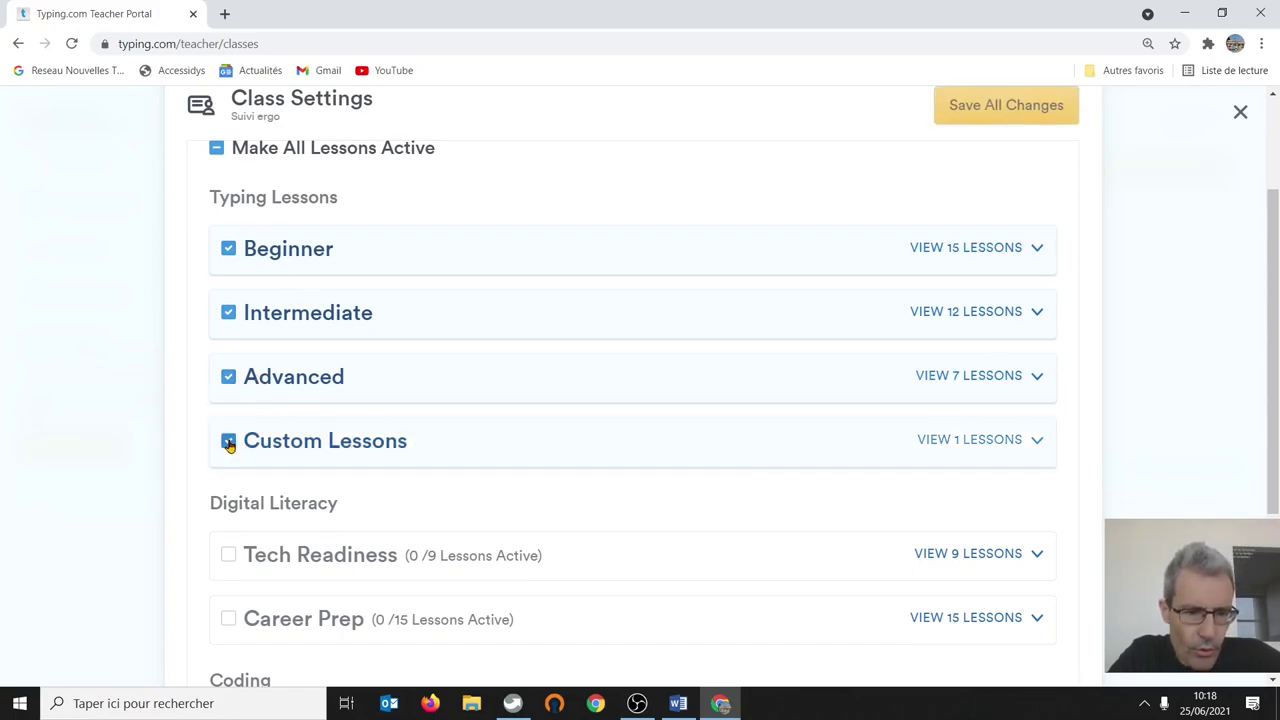
left_click(945, 441)
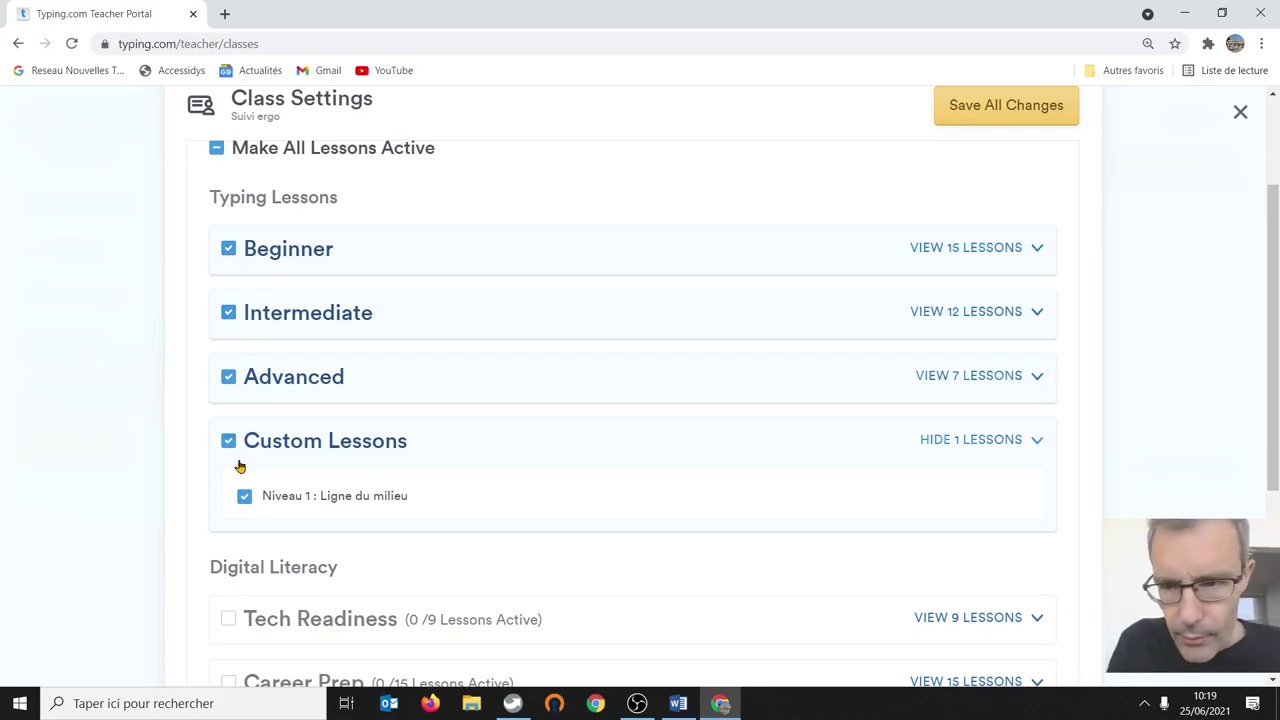
left_click(971, 107)
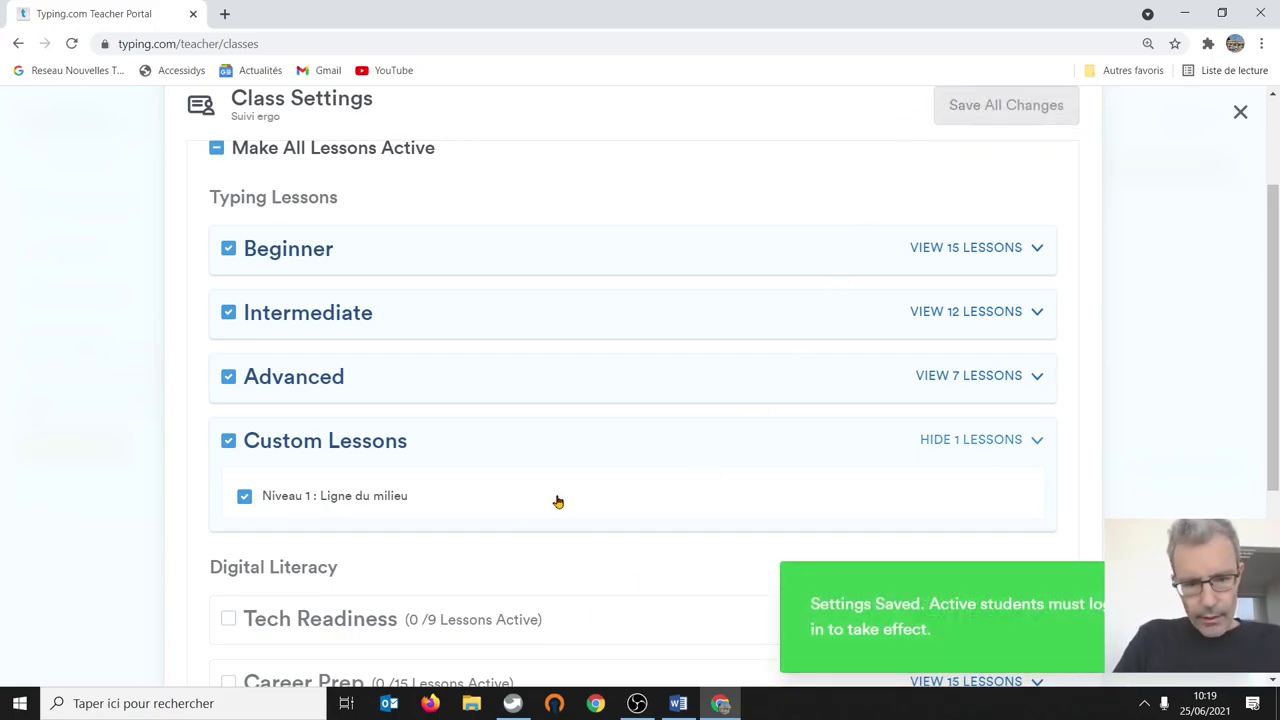
scroll(525, 455, "up", 2)
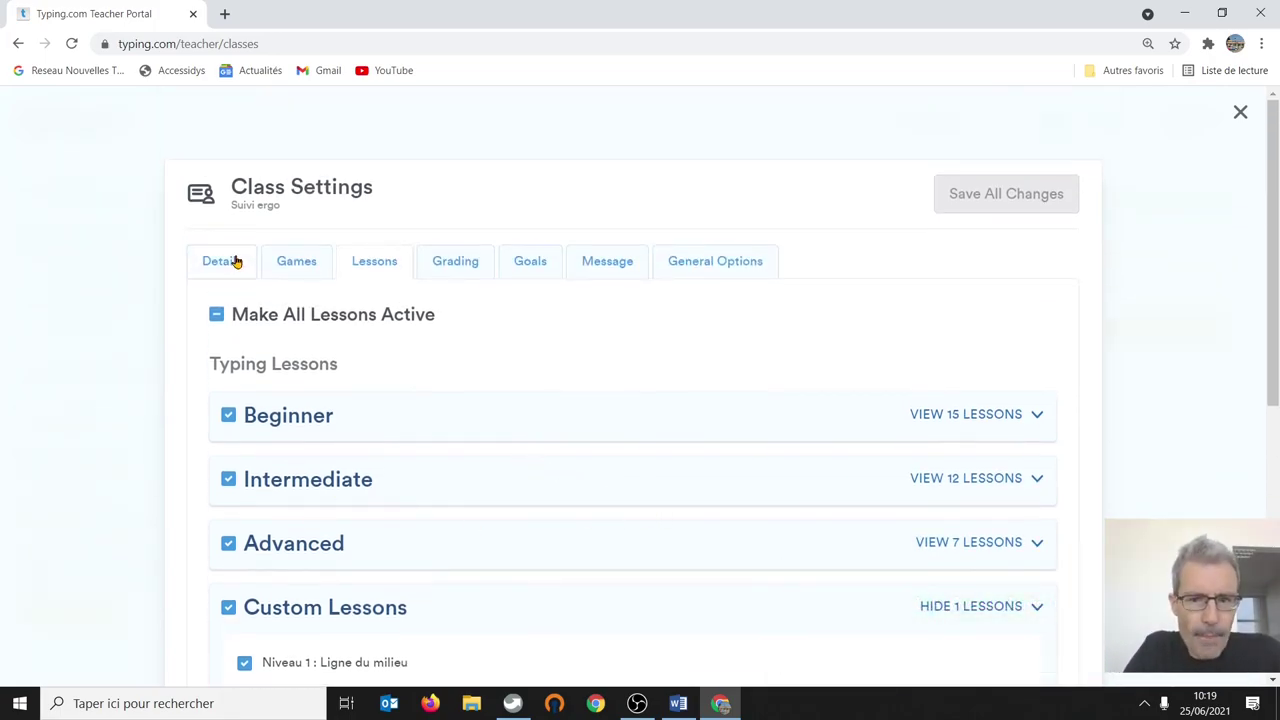
left_click(1243, 111)
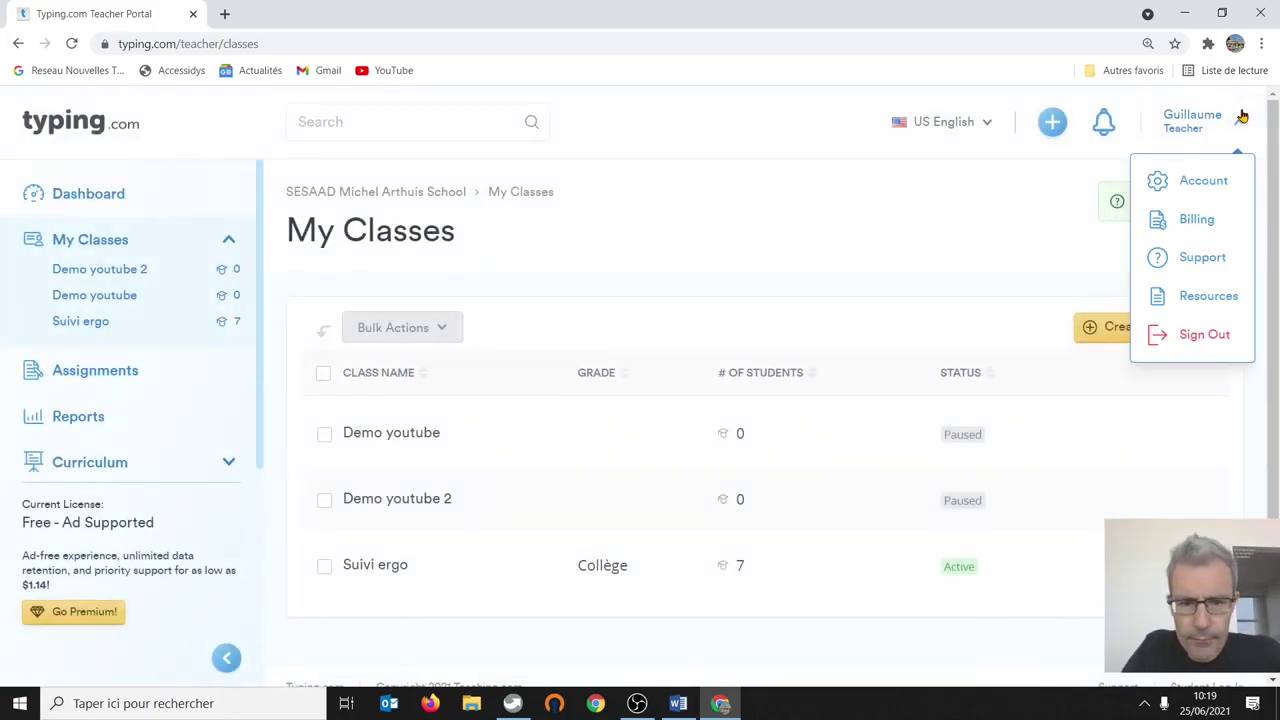
Step: Return to the curriculum's custom lessons and start creating a new custom lesson
left_click(111, 470)
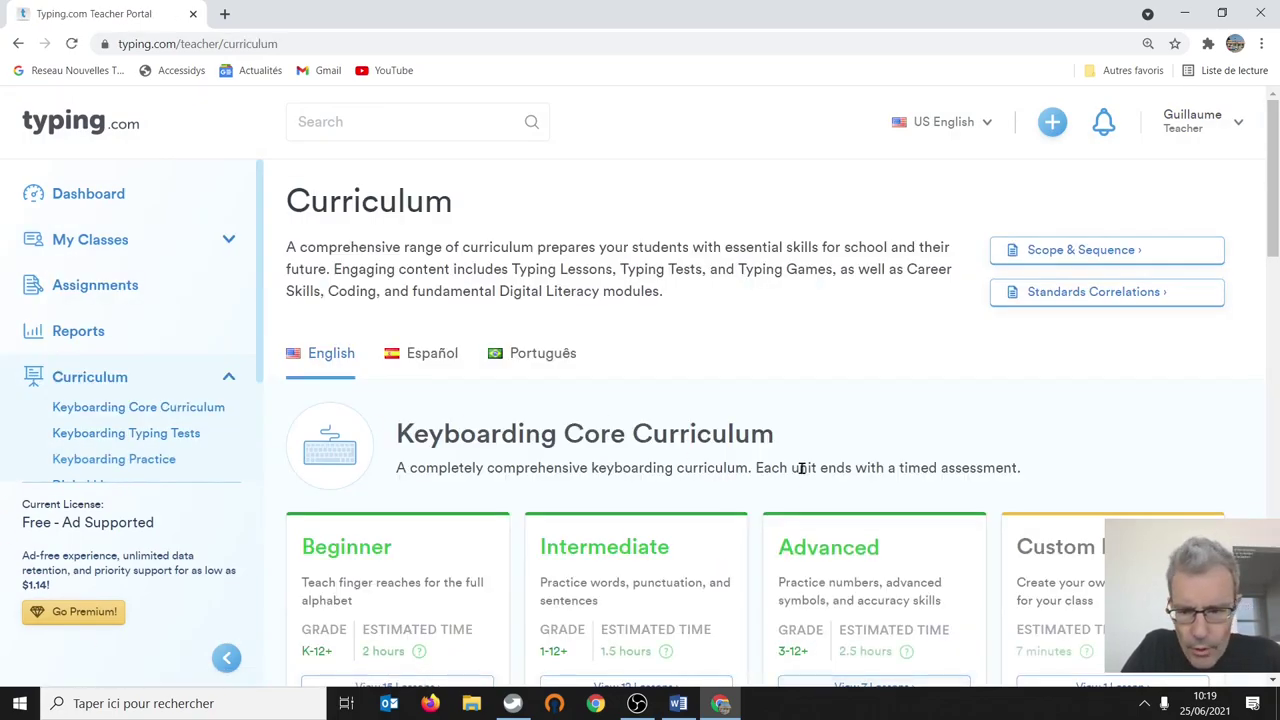
scroll(801, 467, "down", 3)
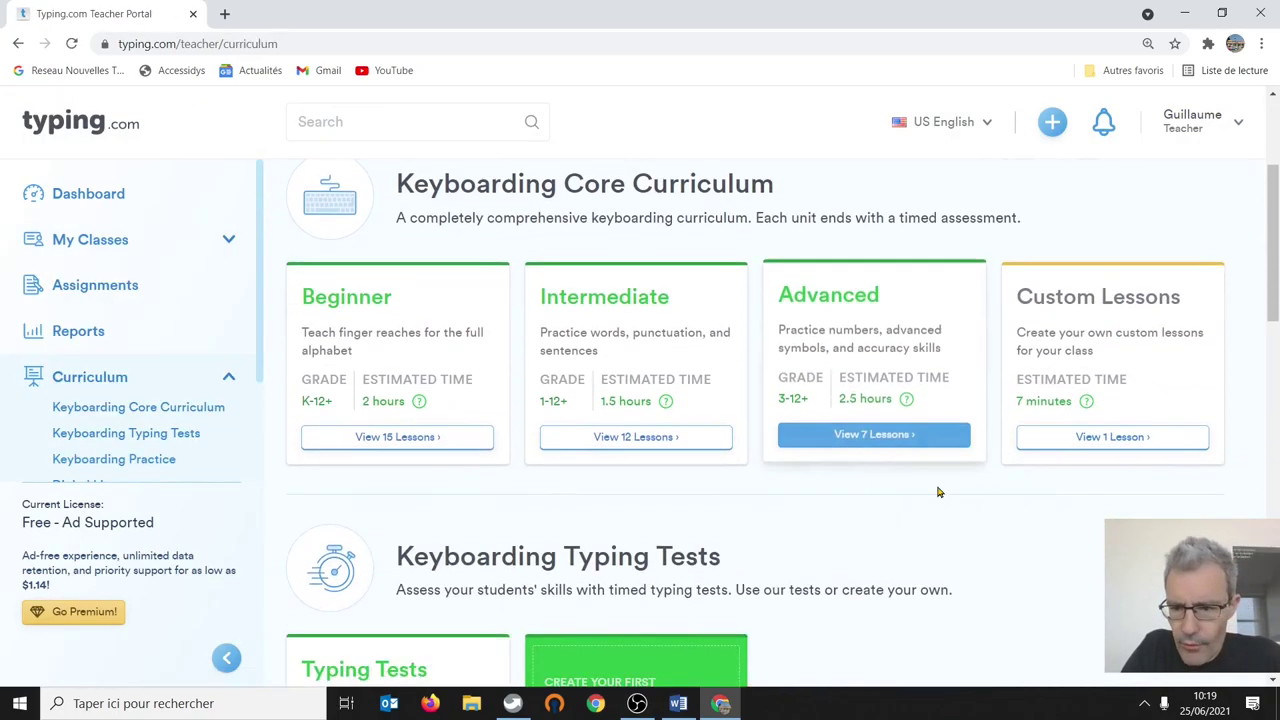
left_click(1093, 438)
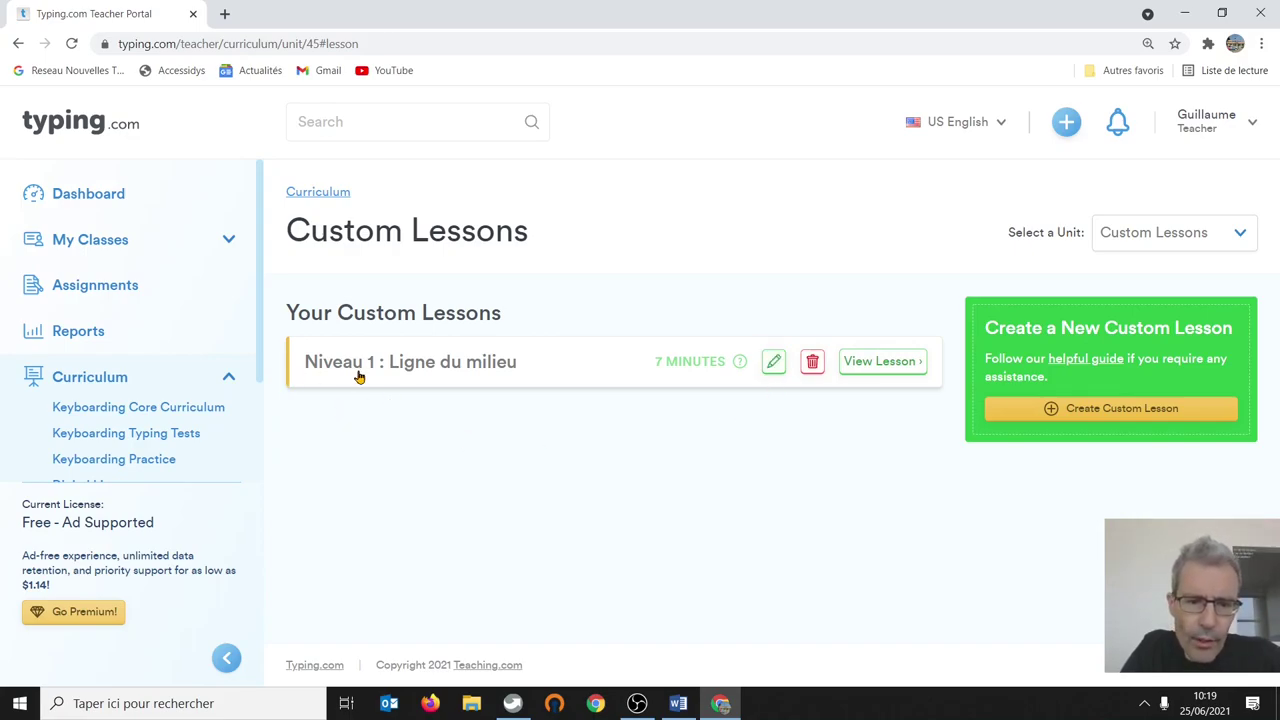
left_click(1110, 410)
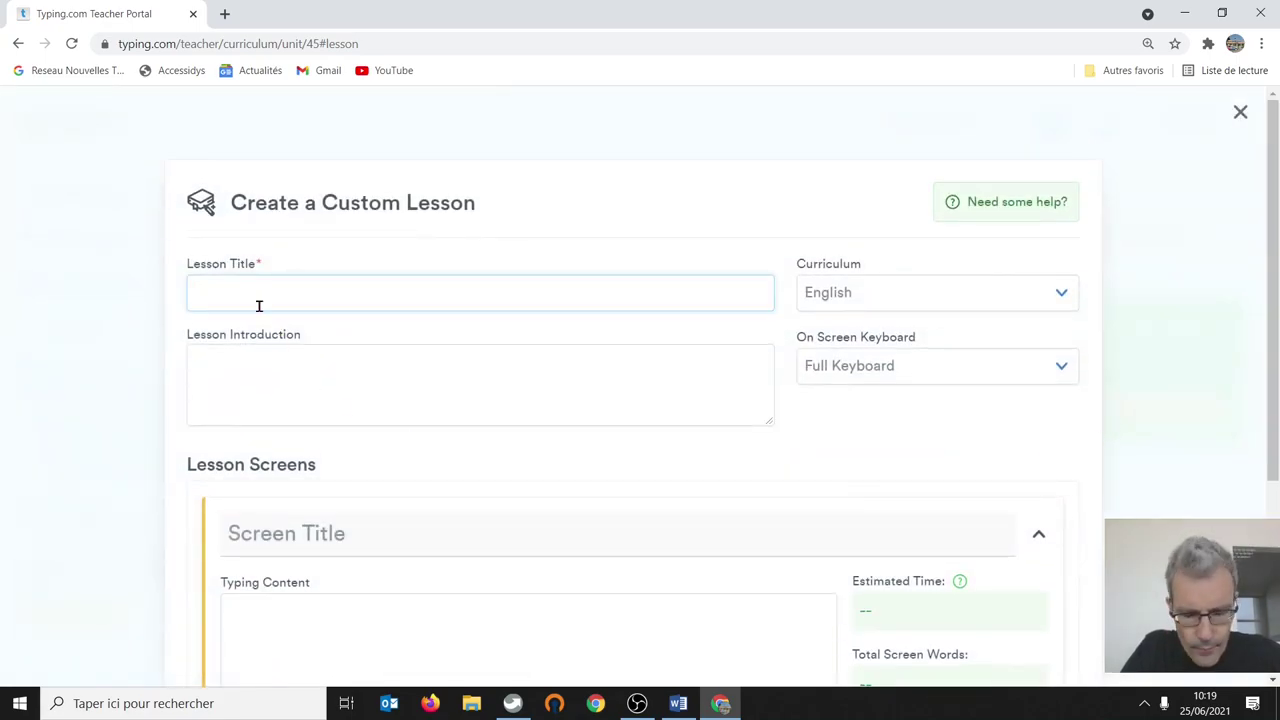
Step: Title the new custom lesson "Niveau 1 : Ligne du haut"
type("Niveau")
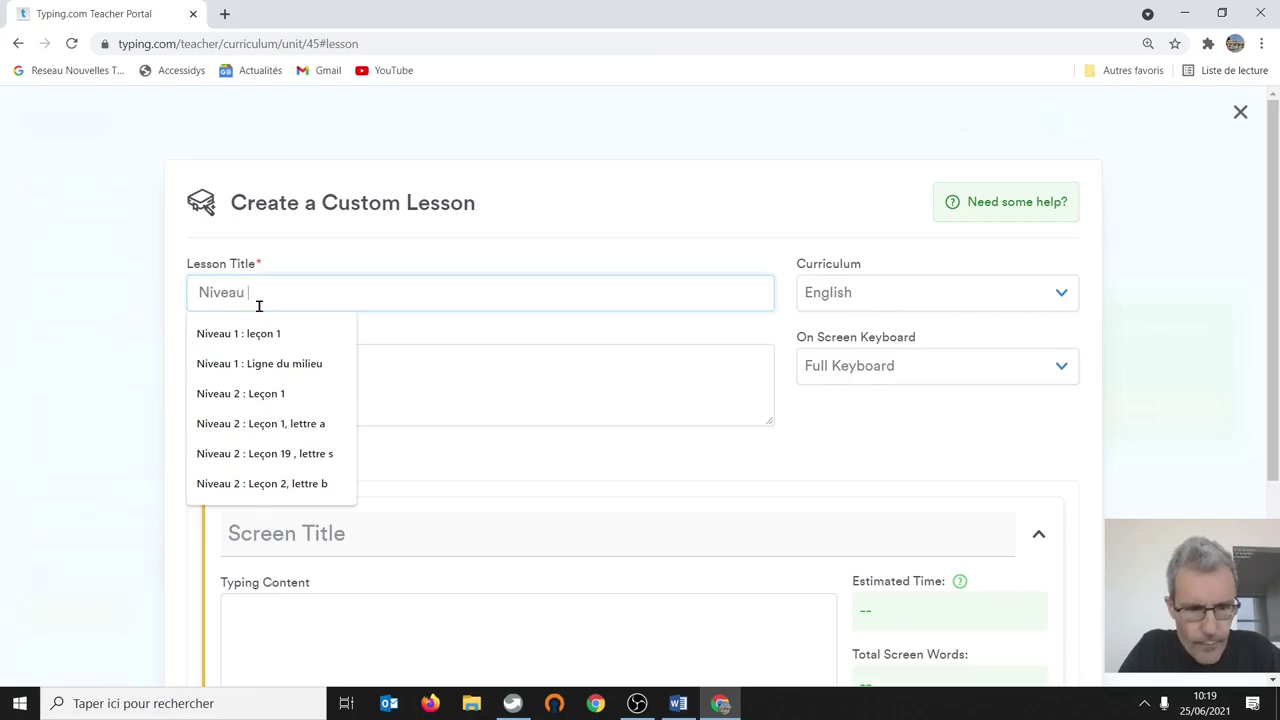
type(" 1")
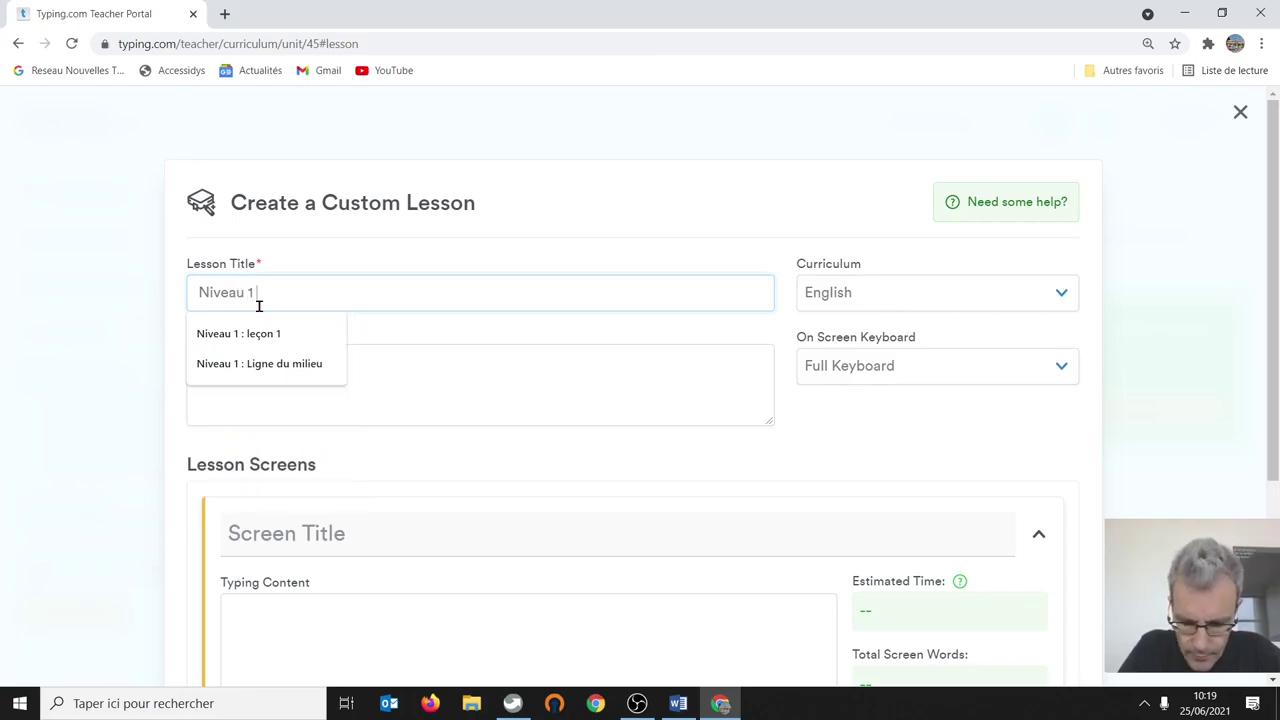
type(" : Ligne ")
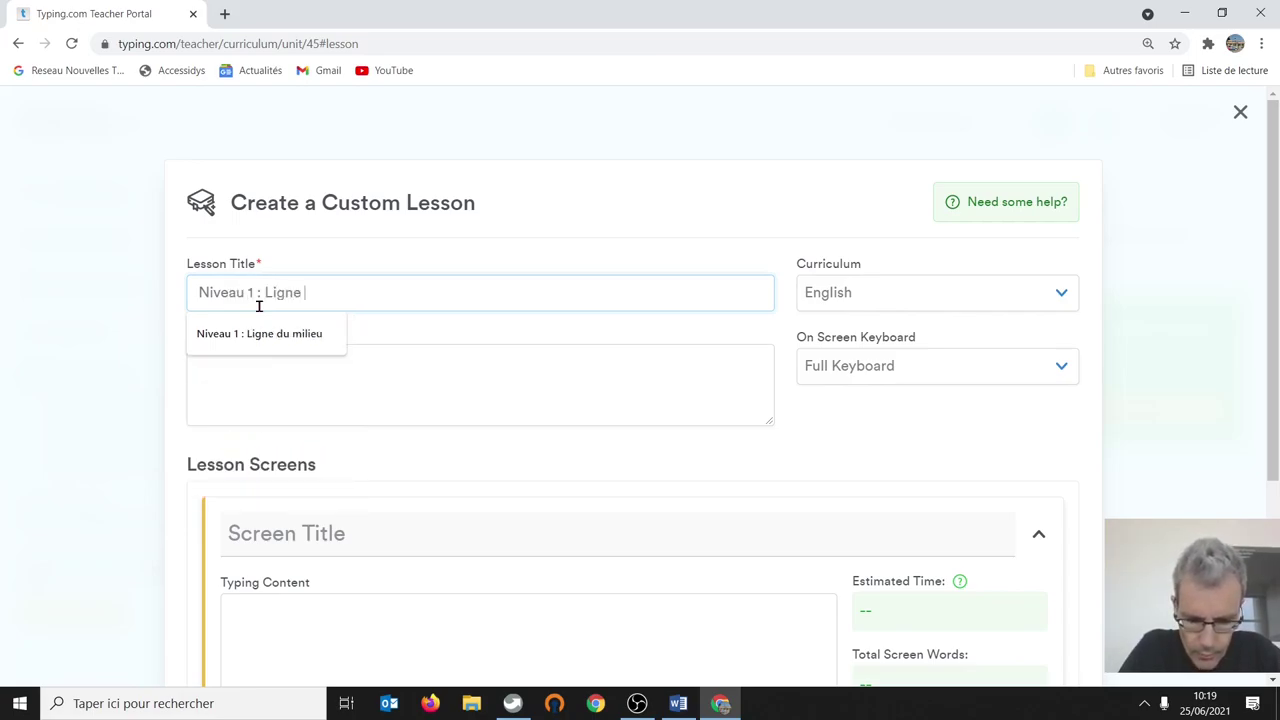
type("du haut")
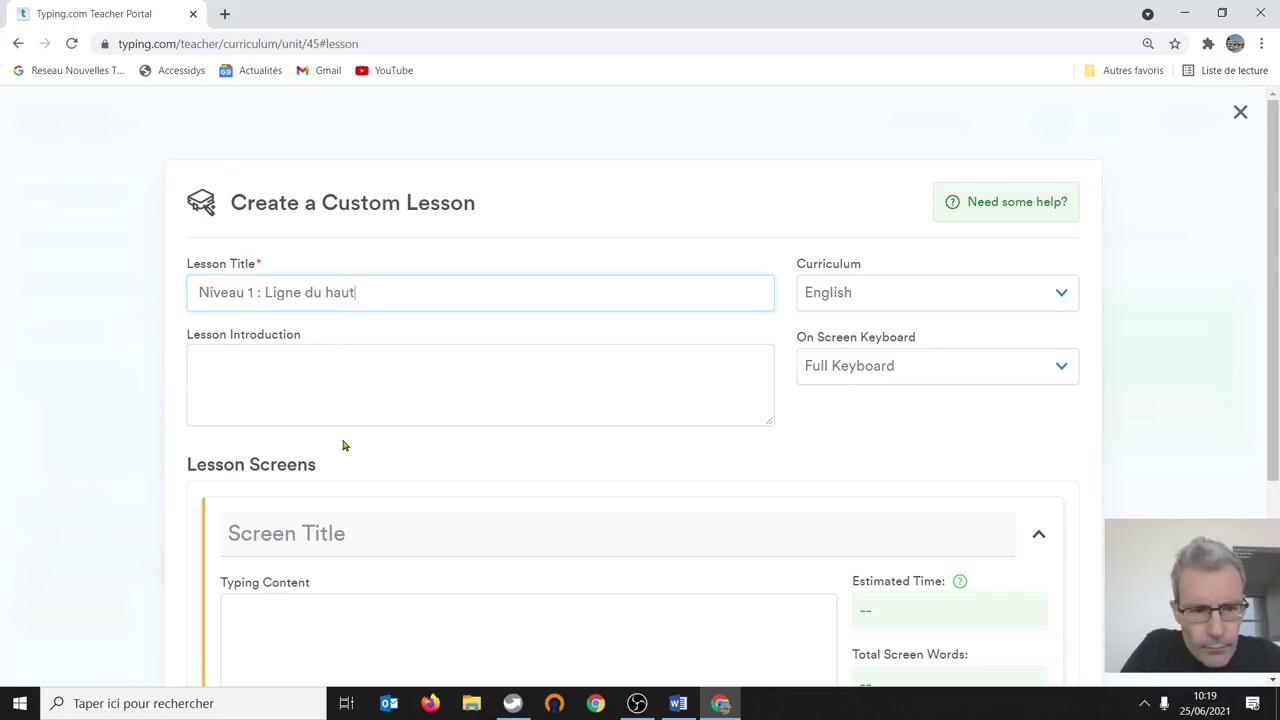
scroll(523, 590, "down", 2)
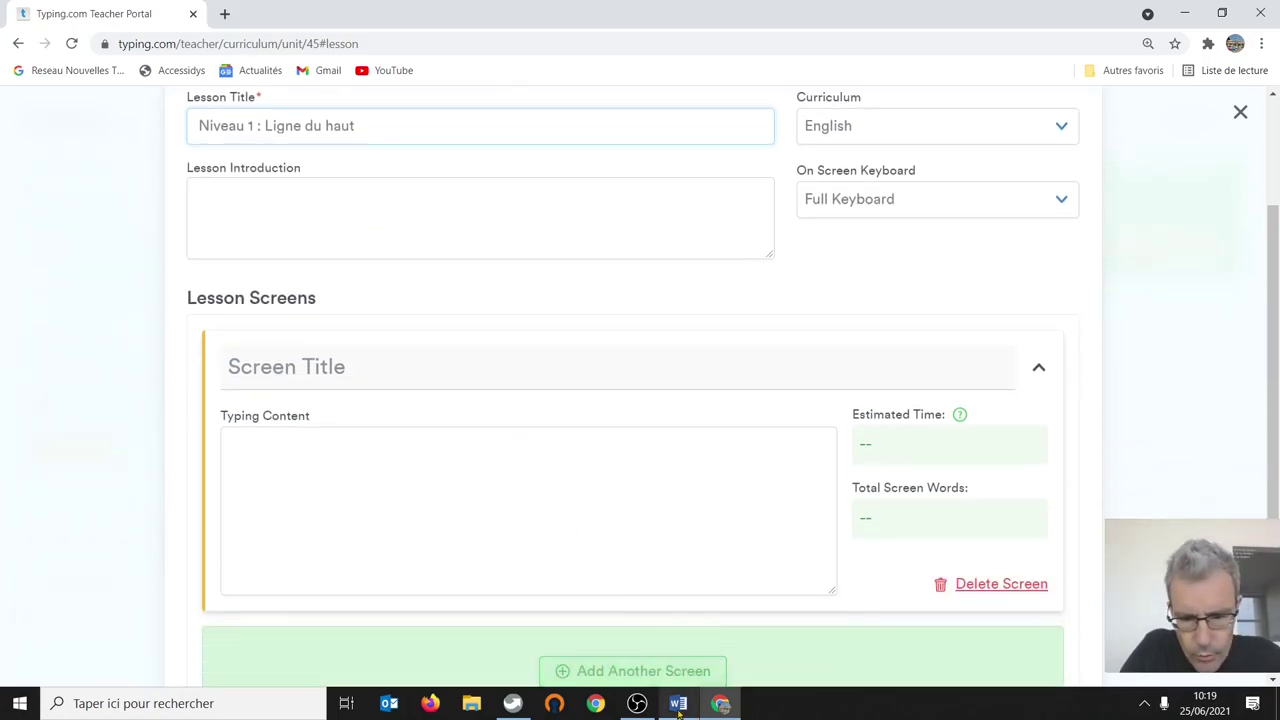
Step: Switch to the Word exercise document and delete the finished "Ligne du milieu" exercise together with its heading
left_click(678, 705)
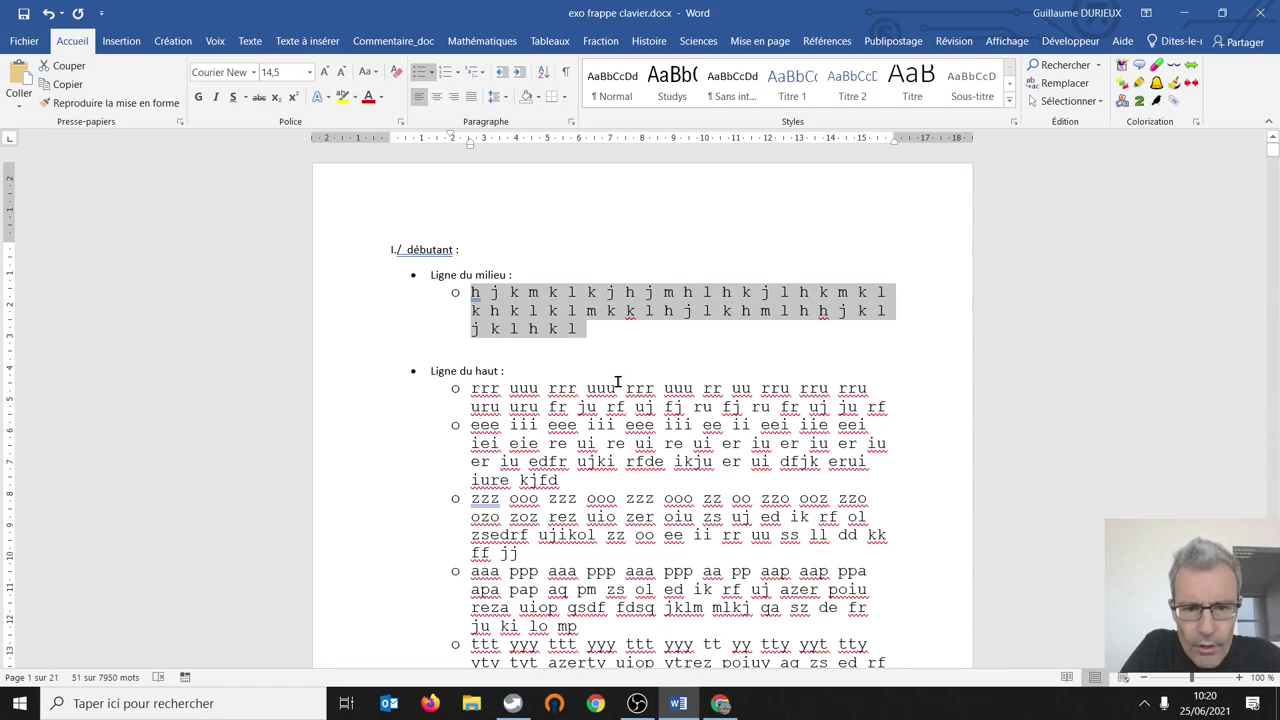
key("Delete")
left_click(371, 277)
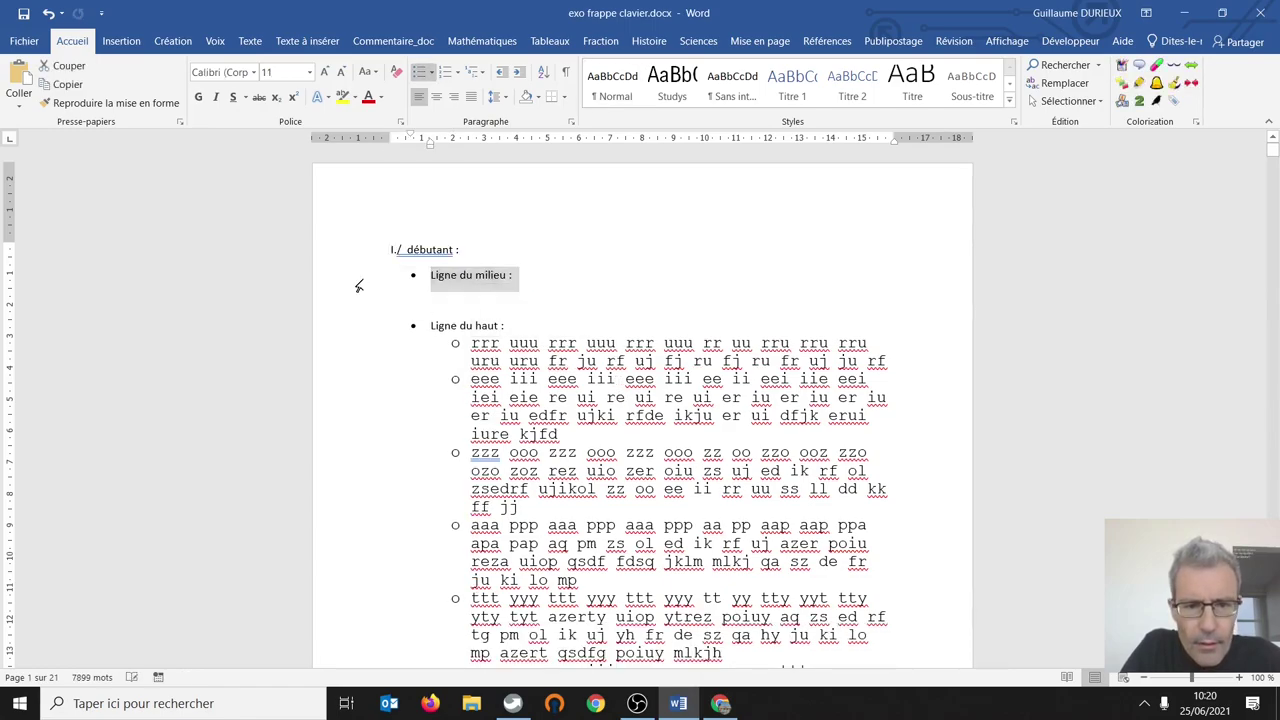
key("Delete")
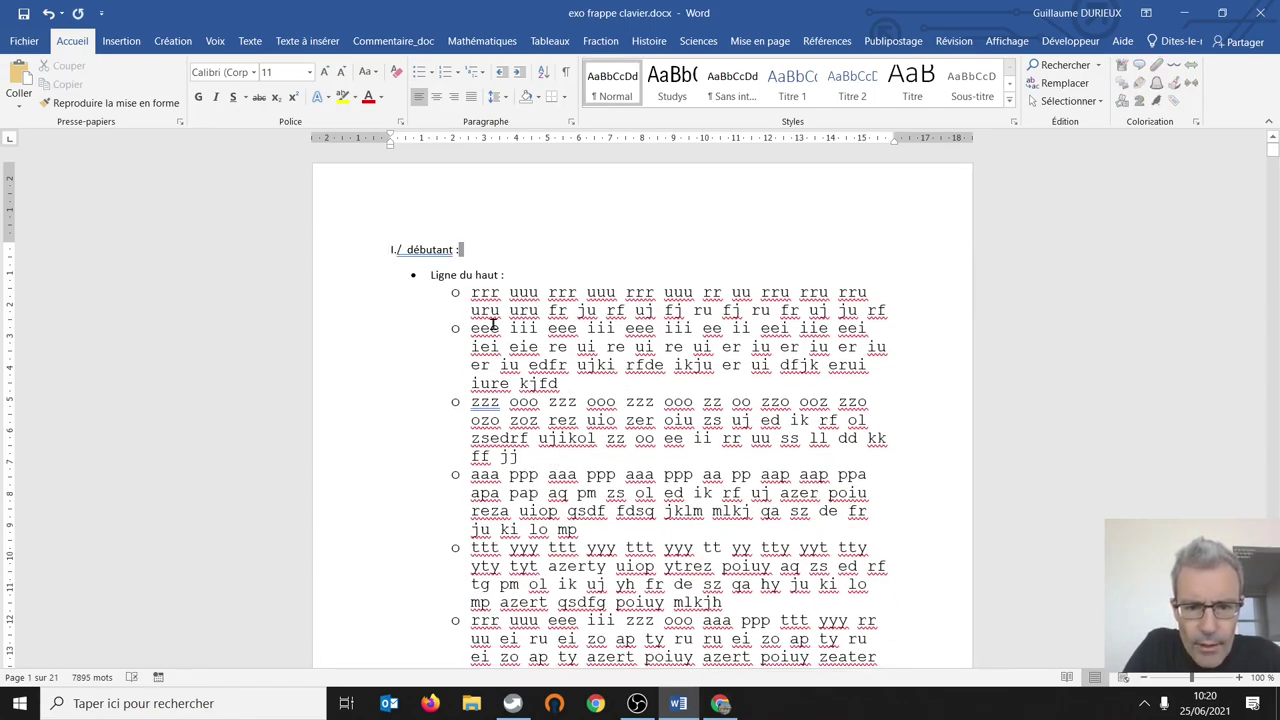
Step: Move the first "Ligne du haut" exercise (rrr uuu) from Word into the Typing.com screen's typing content, without its bullet character
left_click_drag(892, 310, 474, 296)
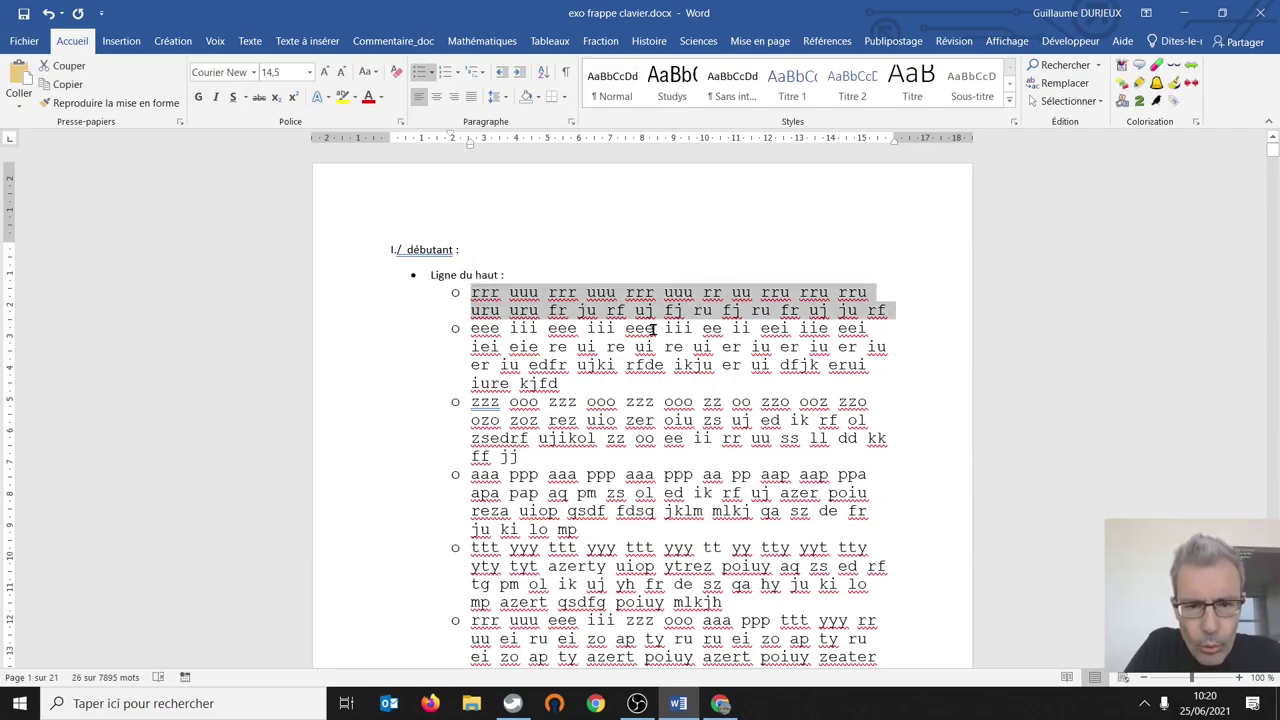
right_click(618, 311)
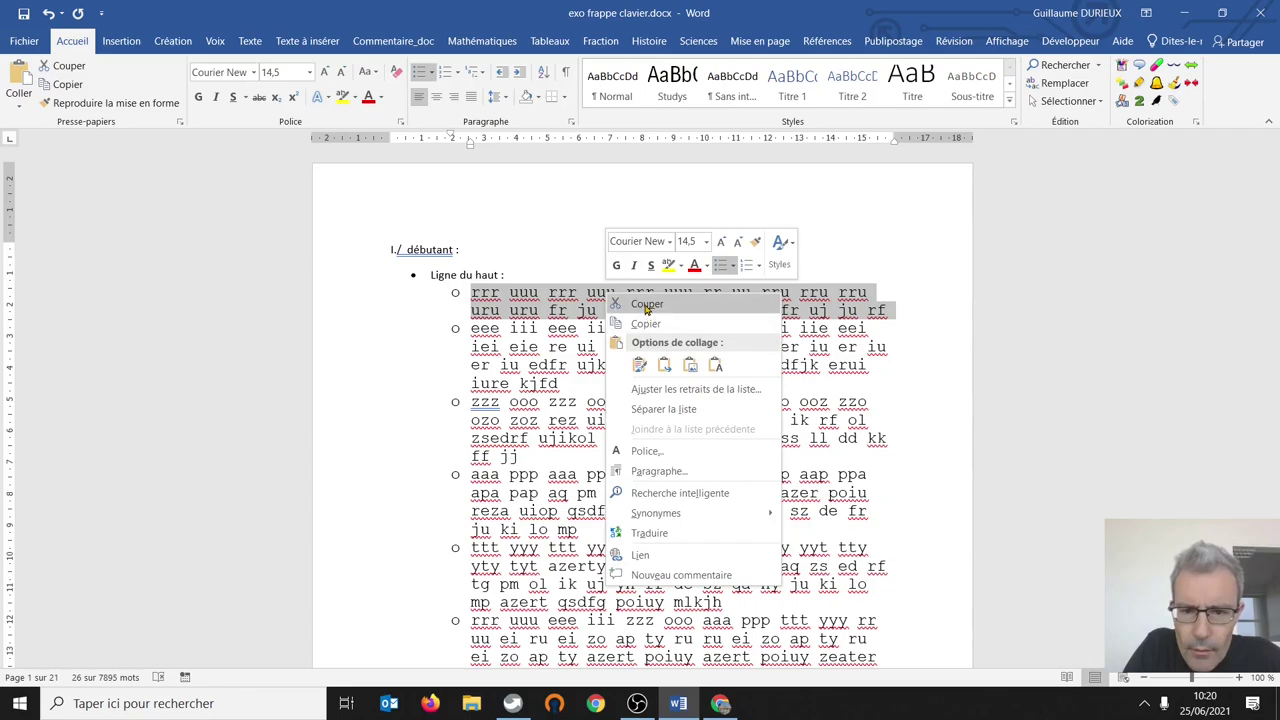
left_click(646, 304)
left_click(720, 703)
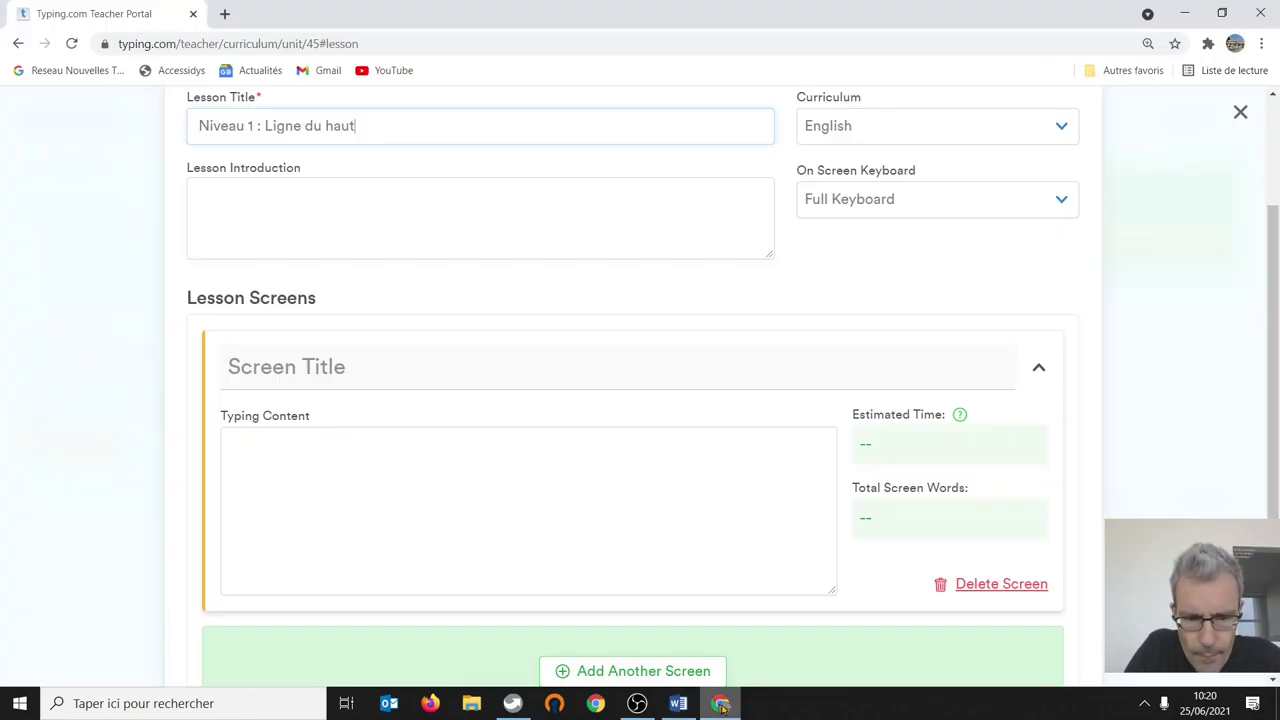
left_click(257, 454)
key("ctrl+v")
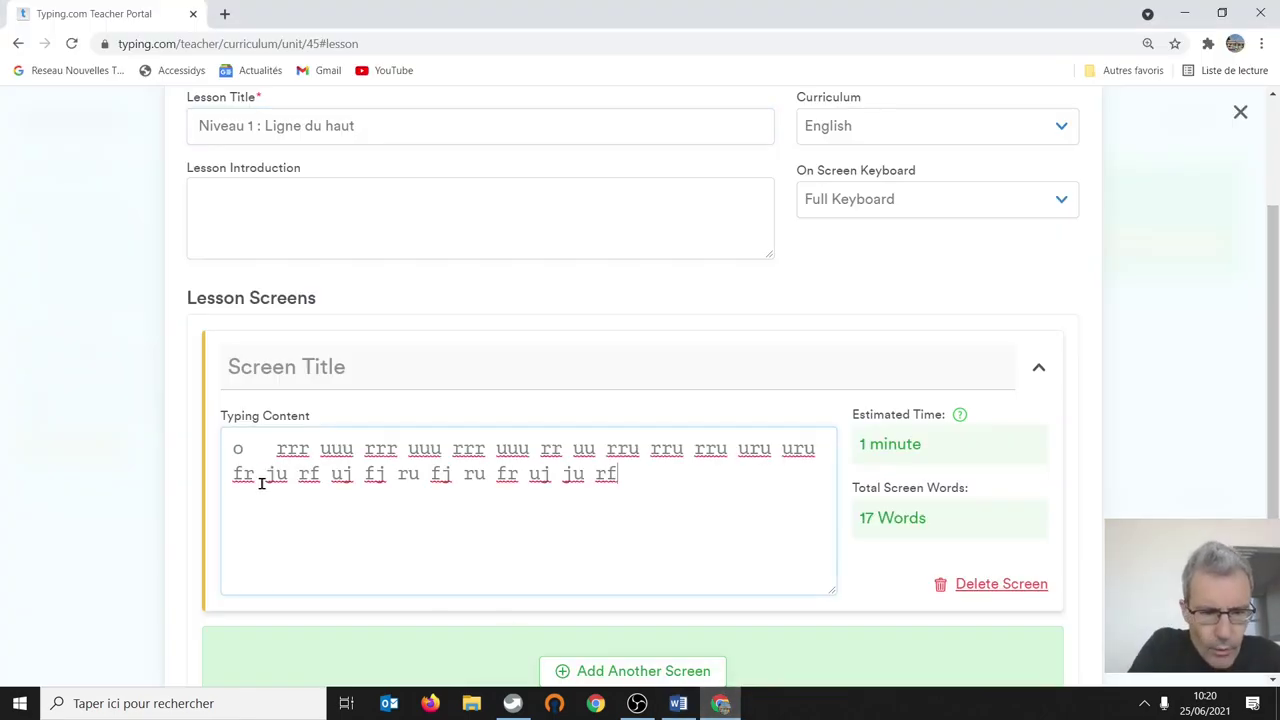
left_click(271, 449)
key("BackSpace")
key("BackSpace")
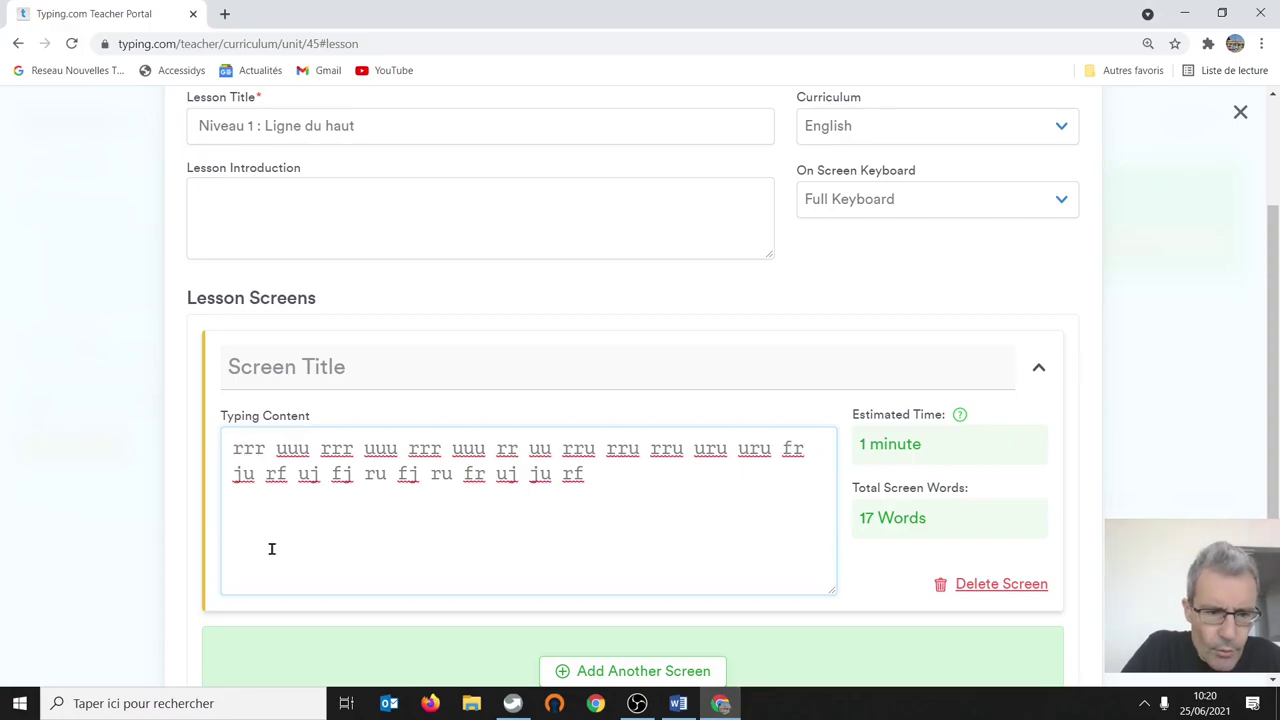
Step: Title the first lesson screen "Ligne du haut, lettres R et U"
left_click(257, 366)
left_click_drag(423, 374, 209, 375)
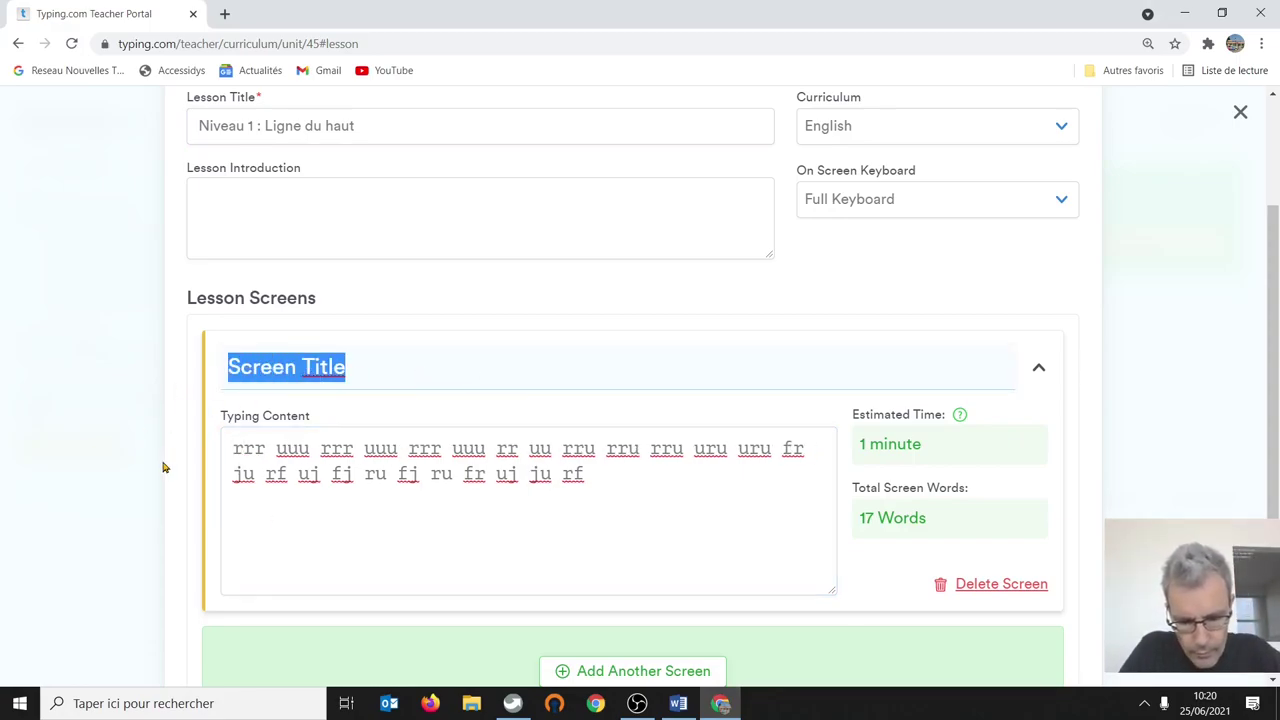
type("L")
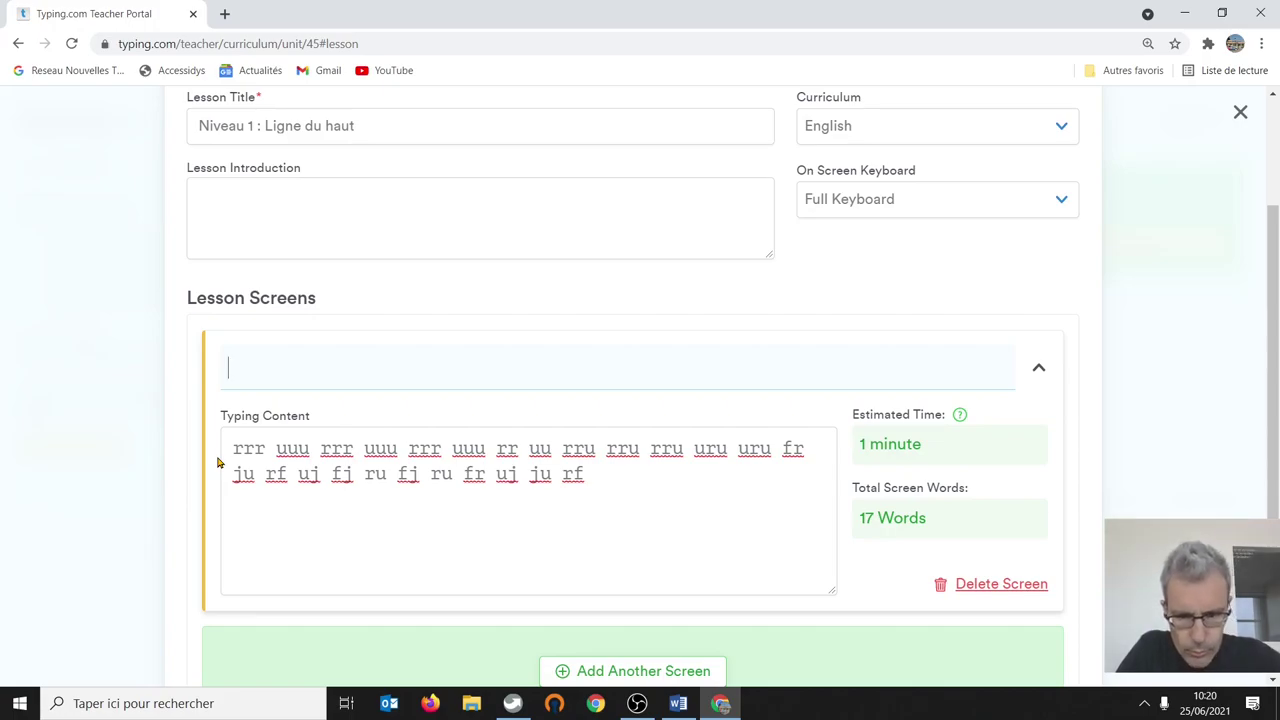
scroll(546, 485, "up", 1)
scroll(549, 477, "down", 2)
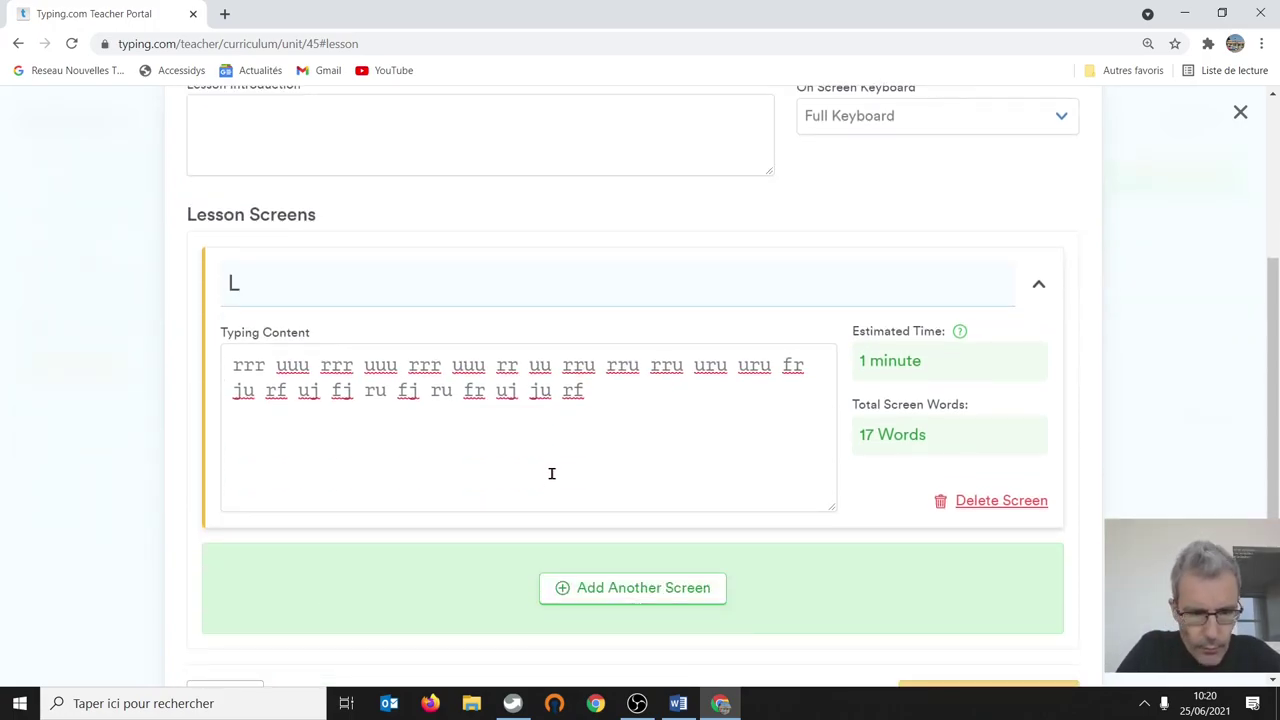
type("gne ")
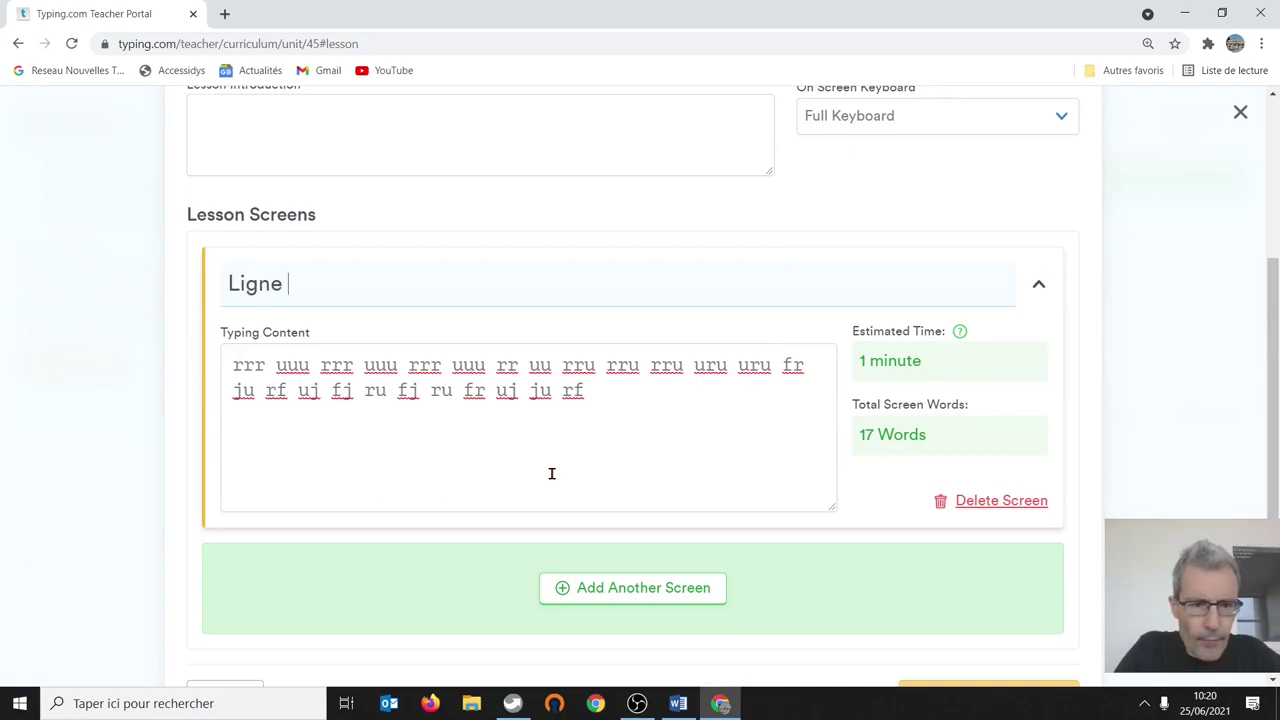
type("du haut,")
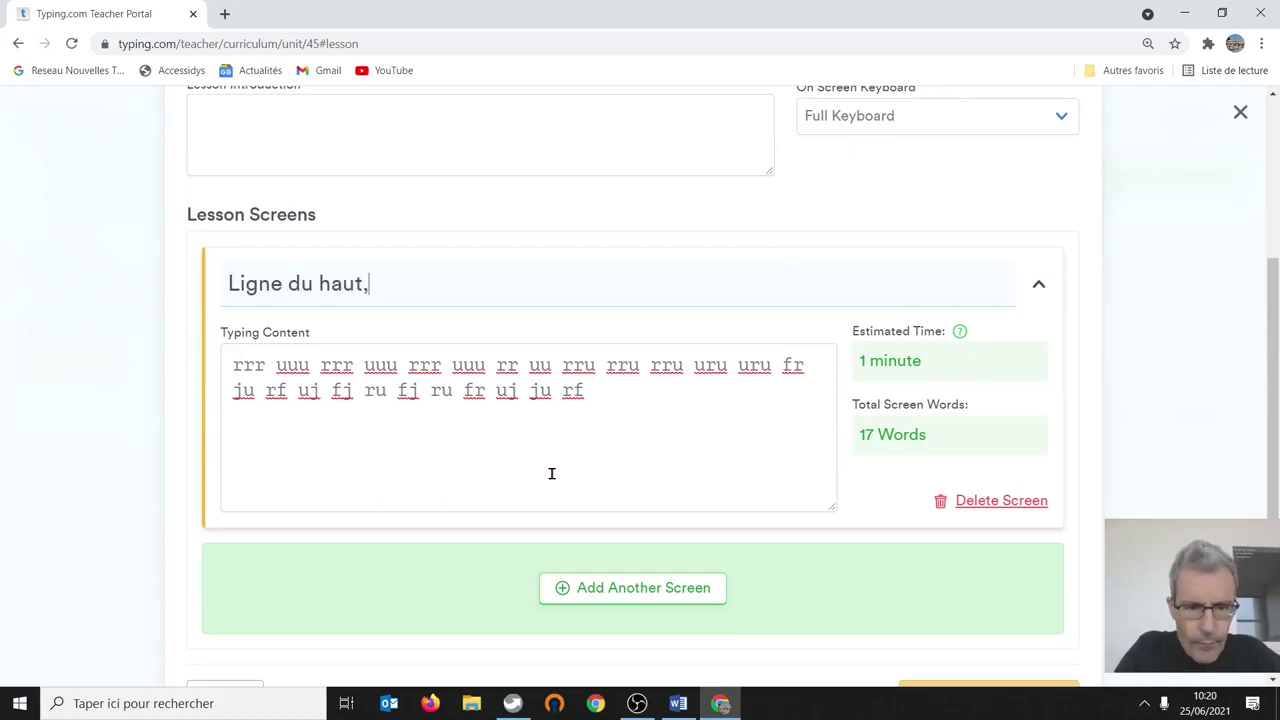
type(" lettres ")
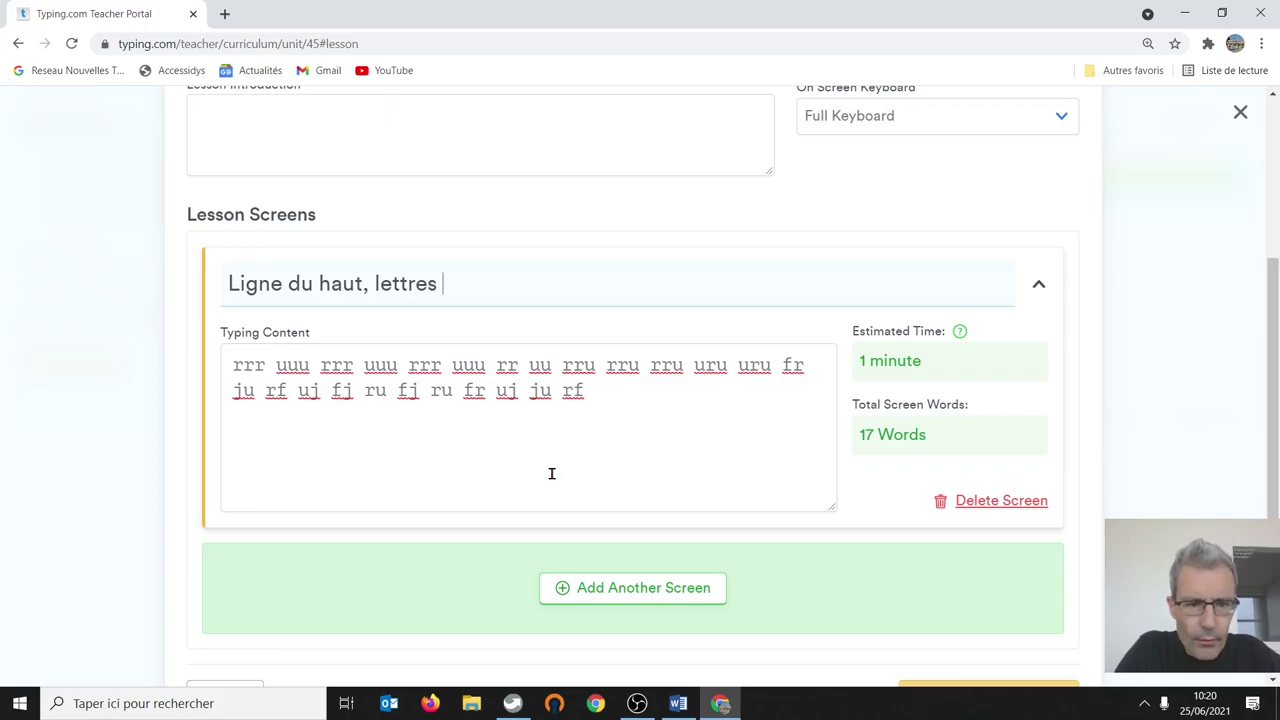
type("R et U")
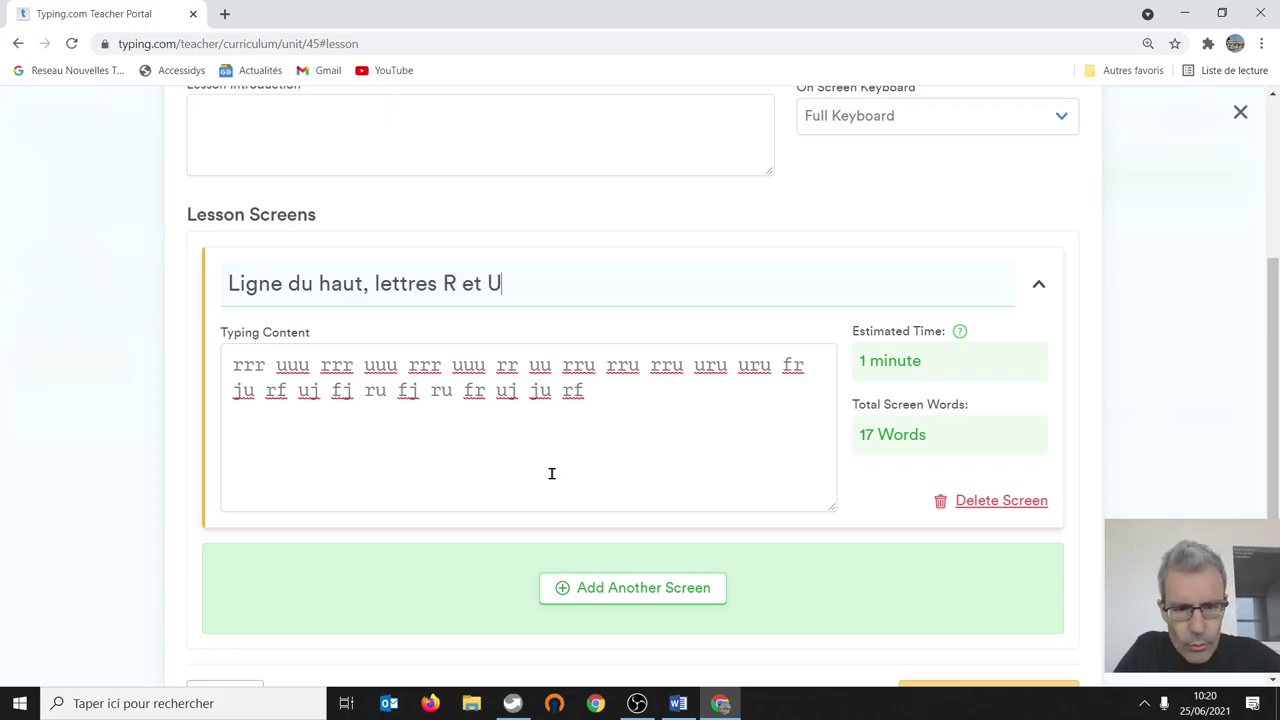
Step: Add a second lesson screen and move the "eee iii" exercise from Word into its typing content, without the bullet character
left_click(627, 589)
left_click(678, 703)
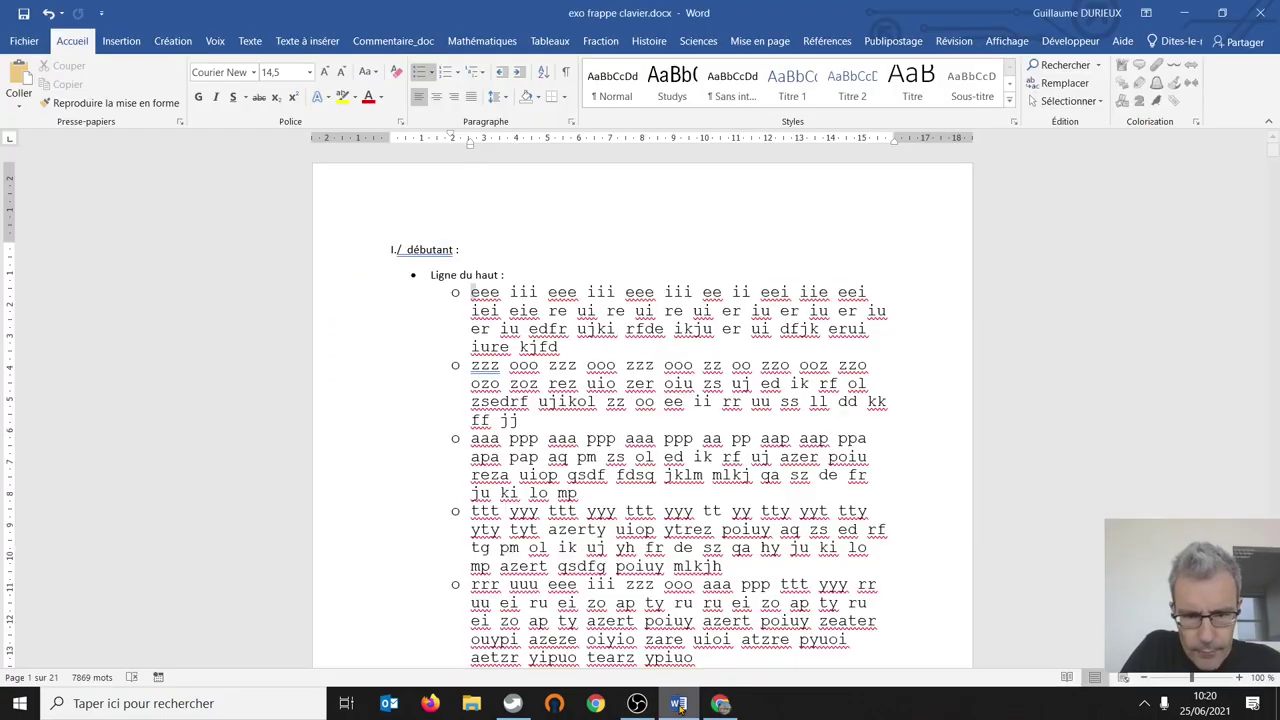
left_click_drag(572, 350, 452, 291)
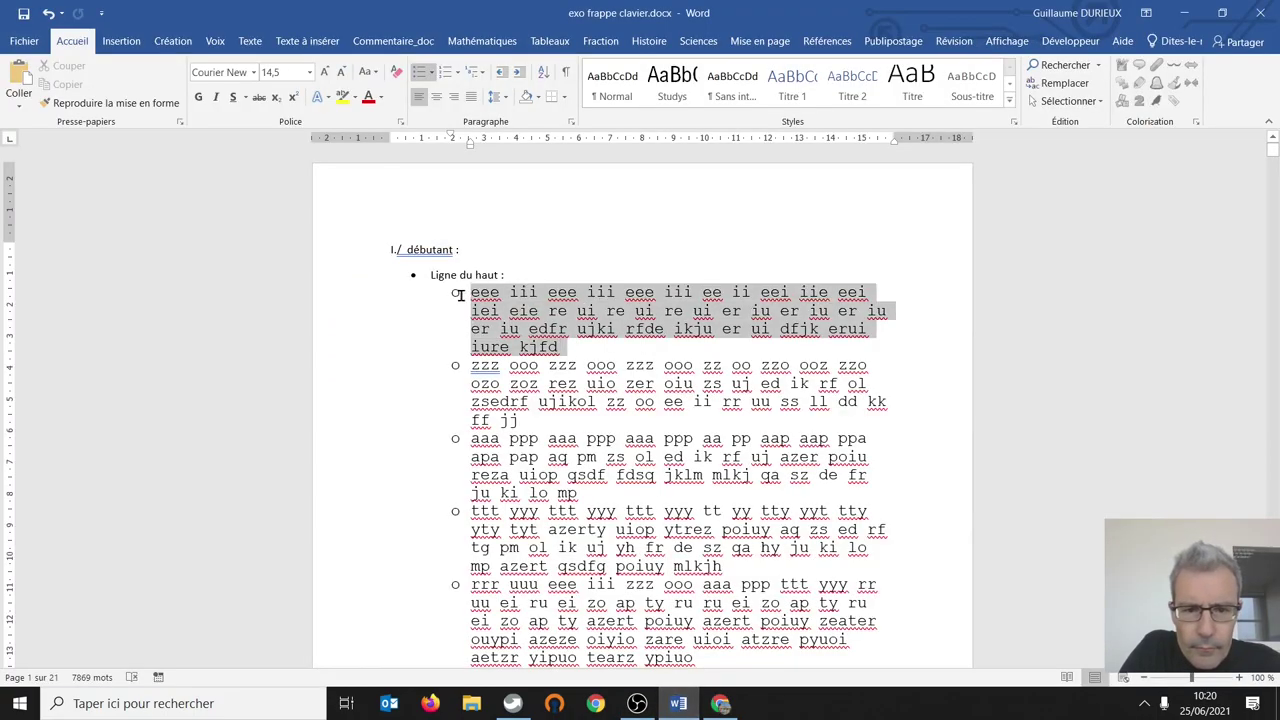
key("ctrl+x")
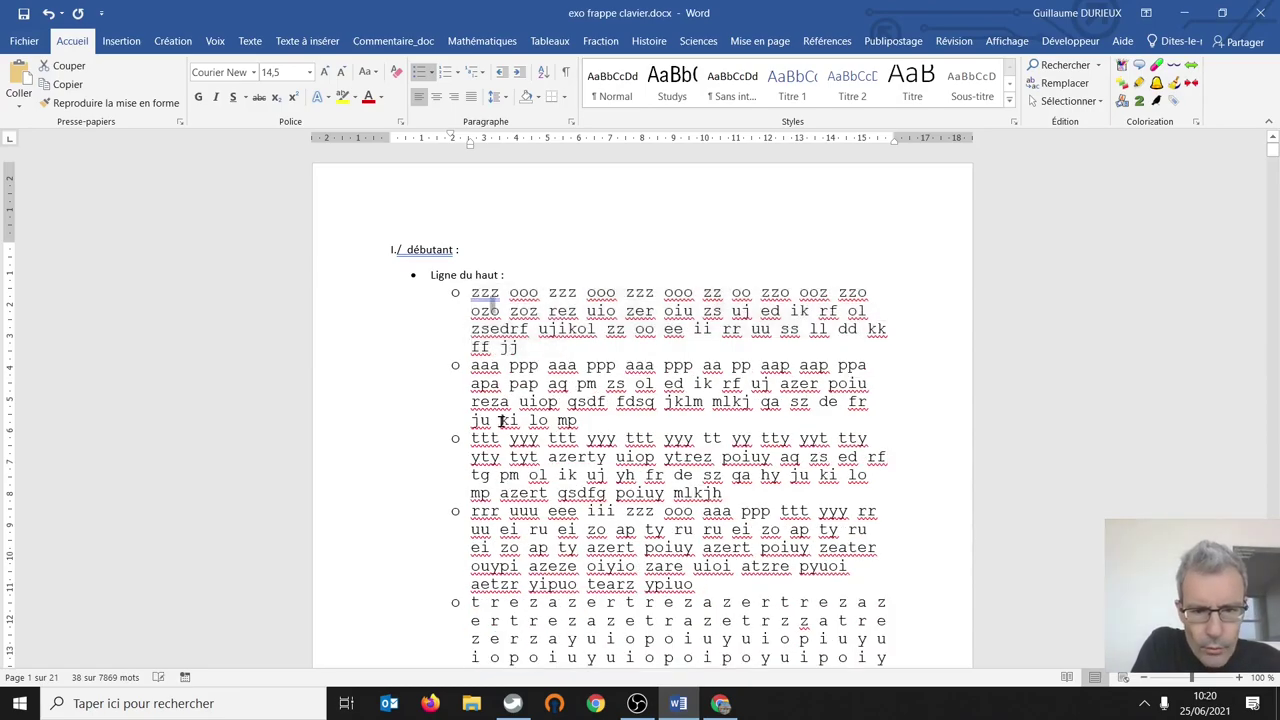
left_click(720, 703)
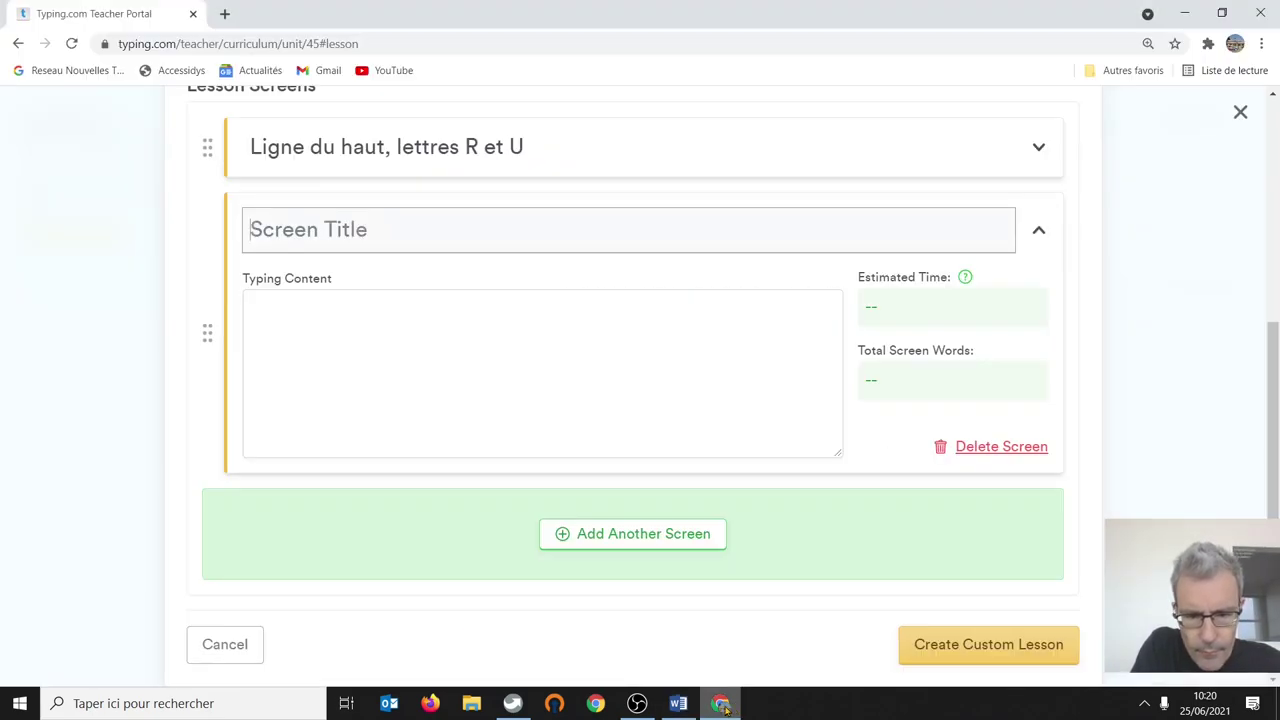
left_click(266, 310)
key("ctrl+v")
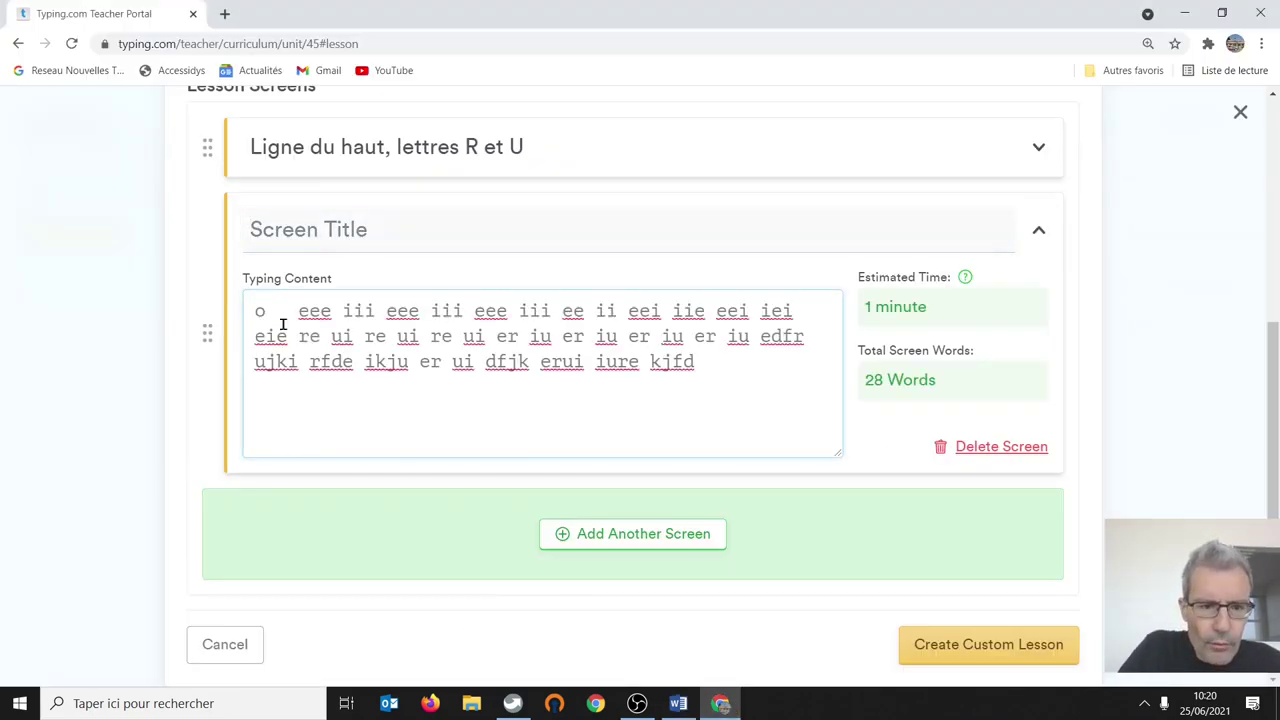
left_click(297, 311)
key("BackSpace")
key("BackSpace")
key("BackSpace")
key("BackSpace")
Step: Title the second lesson screen "Ligne du haut, lettres E et I"
left_click_drag(424, 216, 123, 233)
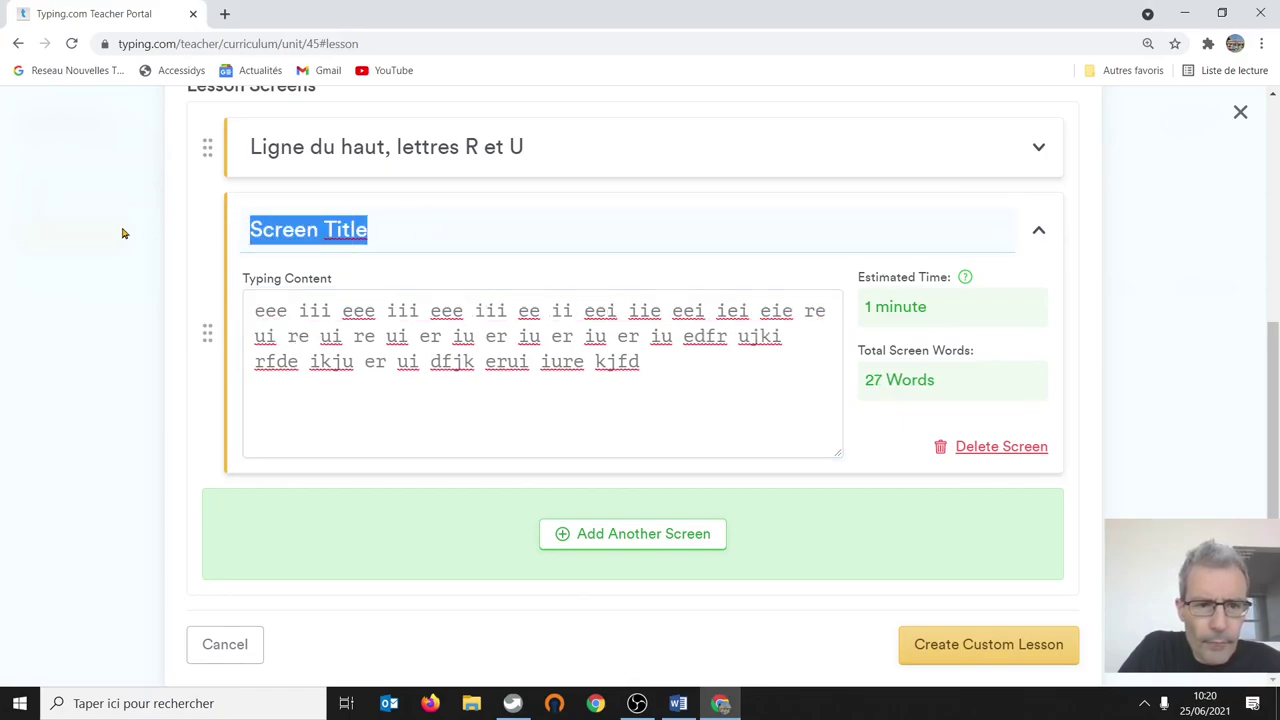
type("Ligne d")
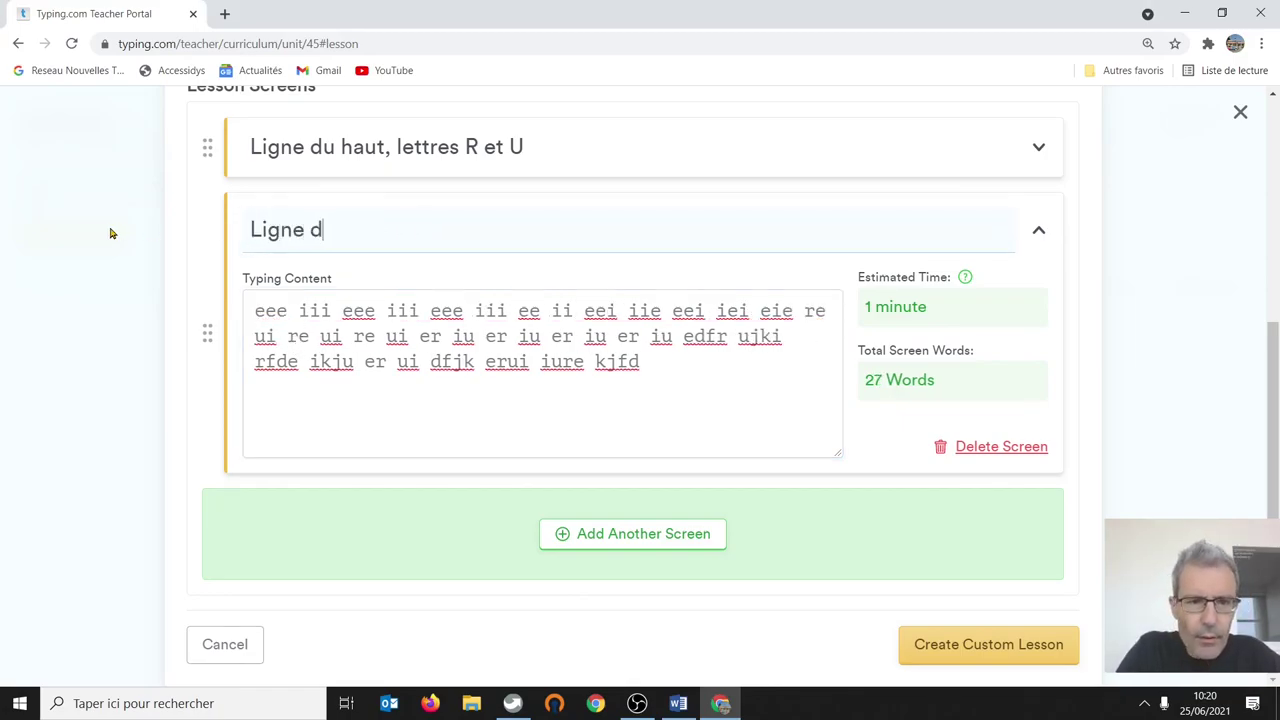
type("u haut, lettr")
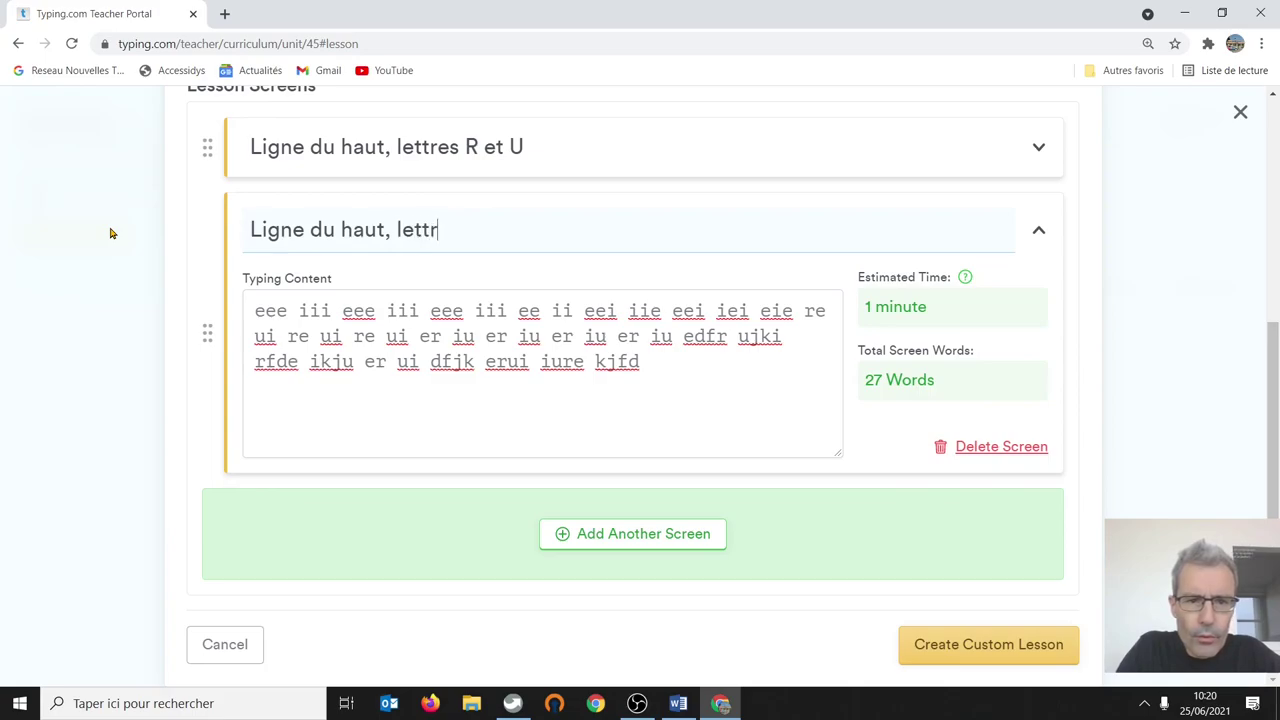
type("es E et I")
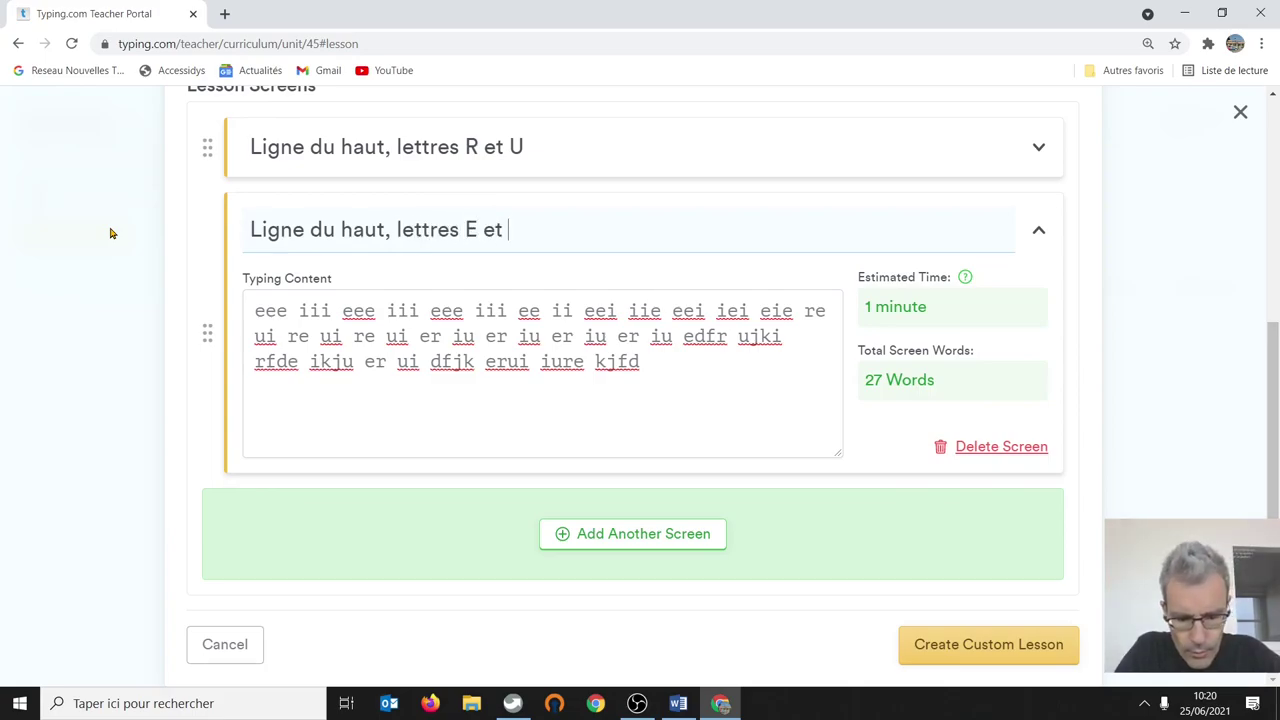
Step: Add a third lesson screen and move the "zzz ooo" exercise from Word into its typing content, without the bullet character
left_click(651, 537)
left_click(678, 703)
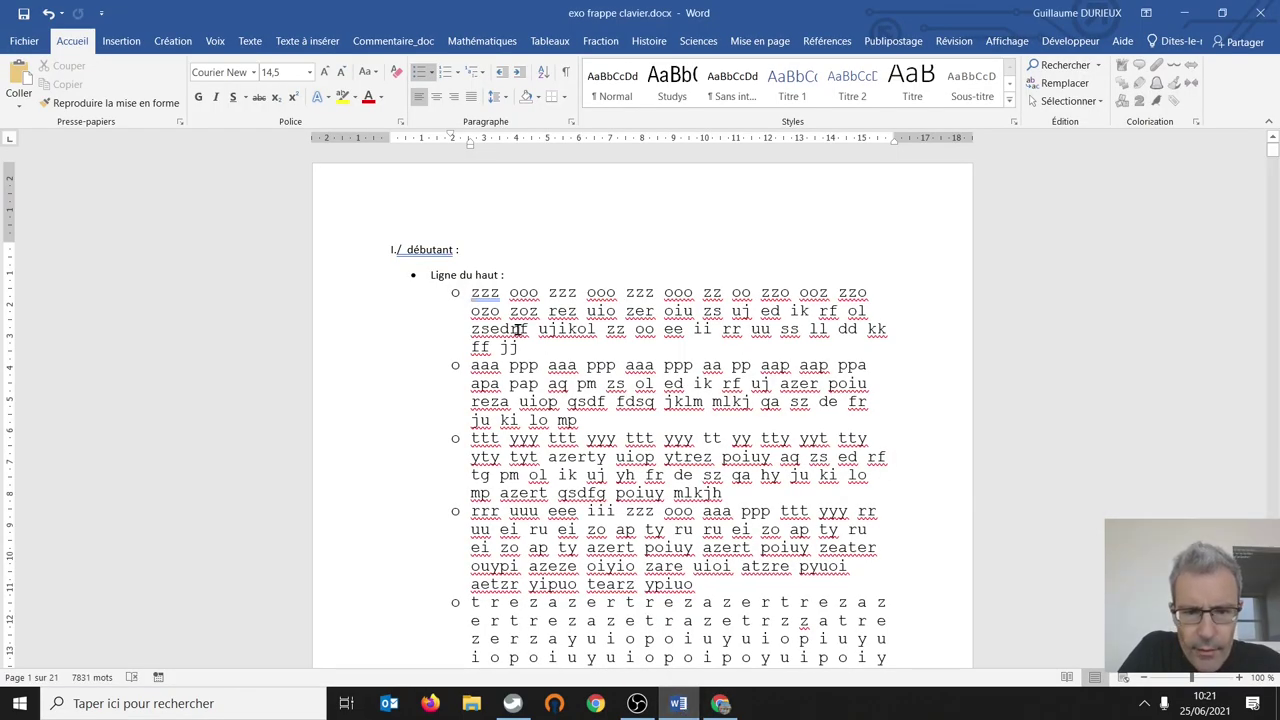
left_click_drag(522, 348, 475, 292)
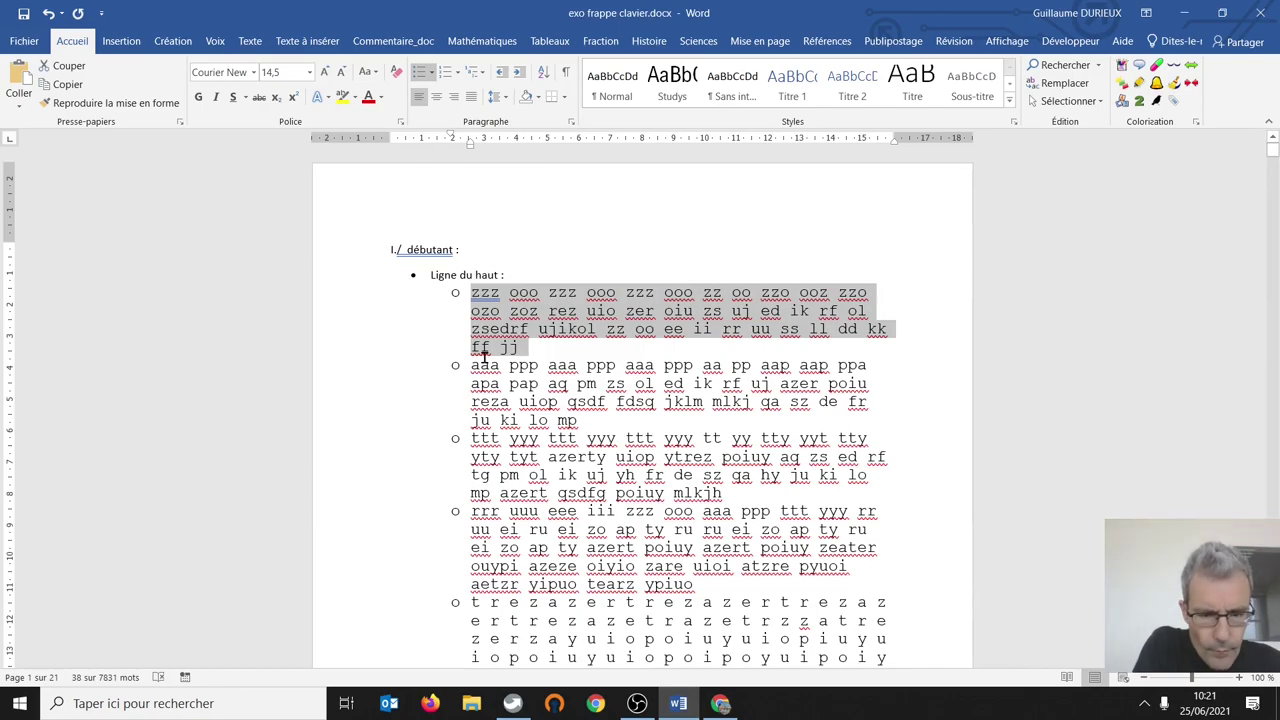
key("ctrl+x")
left_click(678, 704)
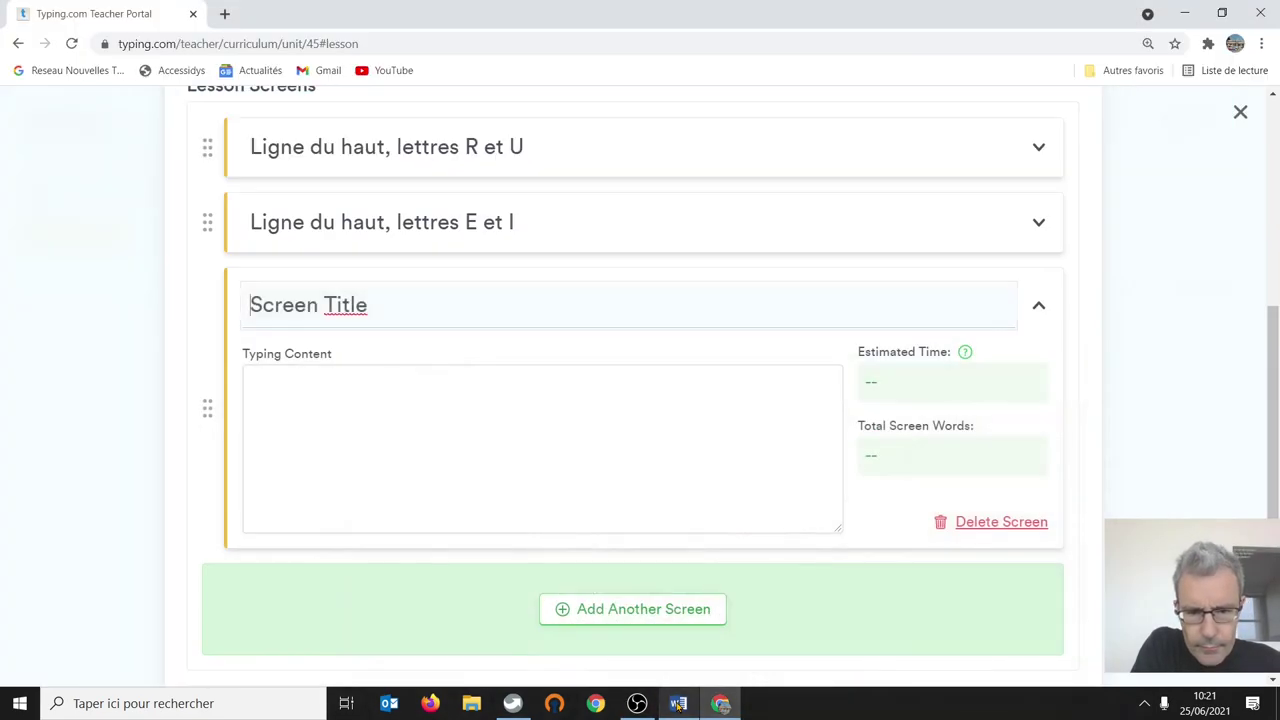
left_click(363, 406)
key("ctrl+v")
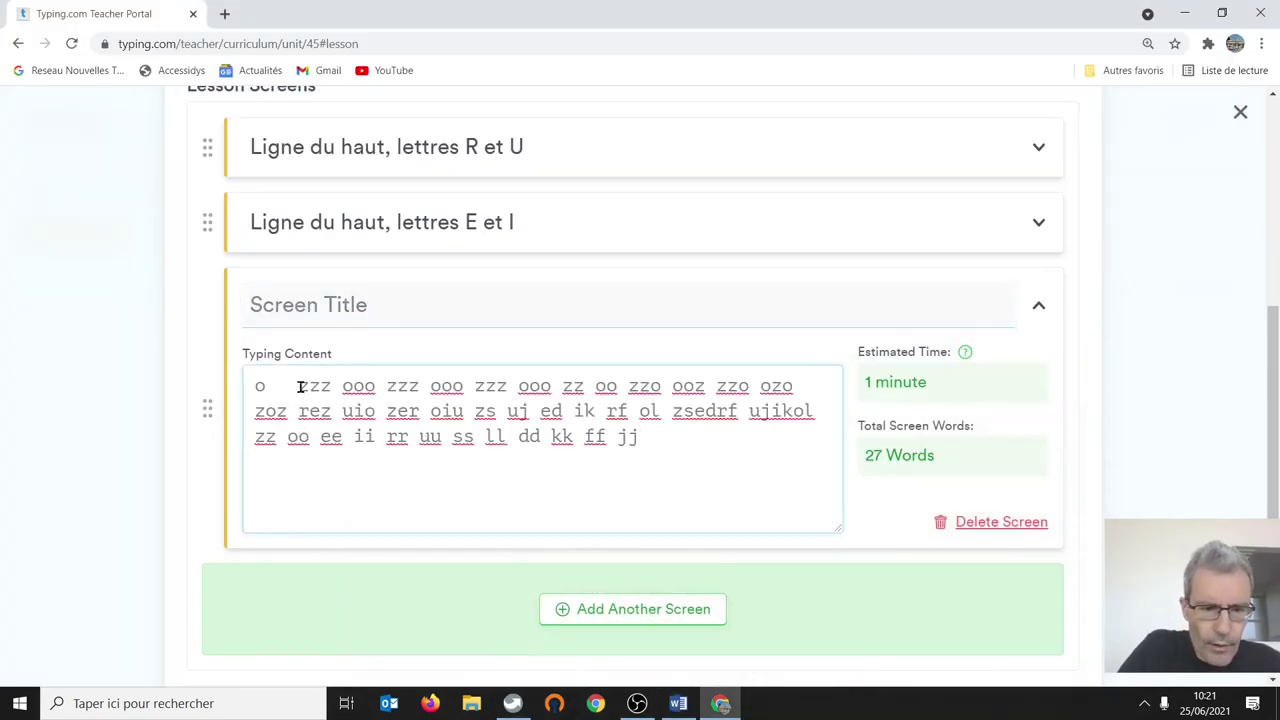
left_click(300, 387)
key("BackSpace")
key("BackSpace")
Step: Title the third lesson screen "Ligne du haut, lettres Z et O" and create the custom lesson
left_click(389, 303)
left_click_drag(389, 303, 195, 299)
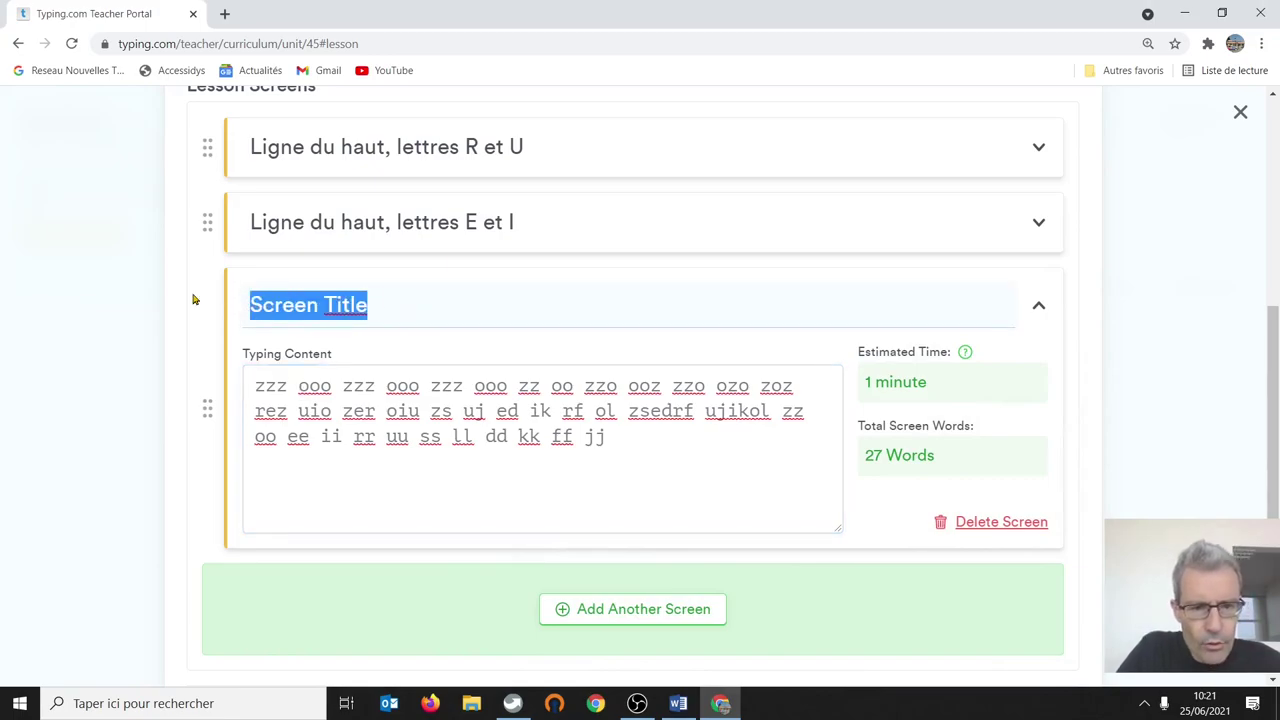
type("Ligne")
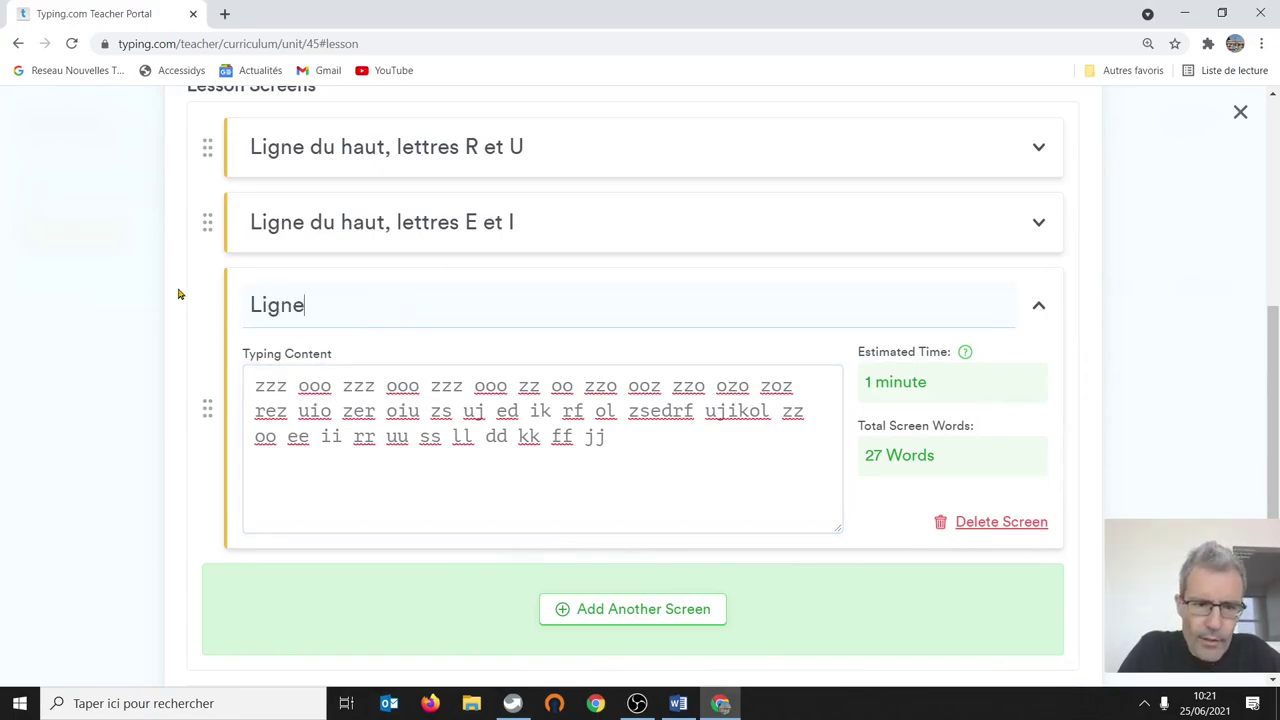
type(" du ha")
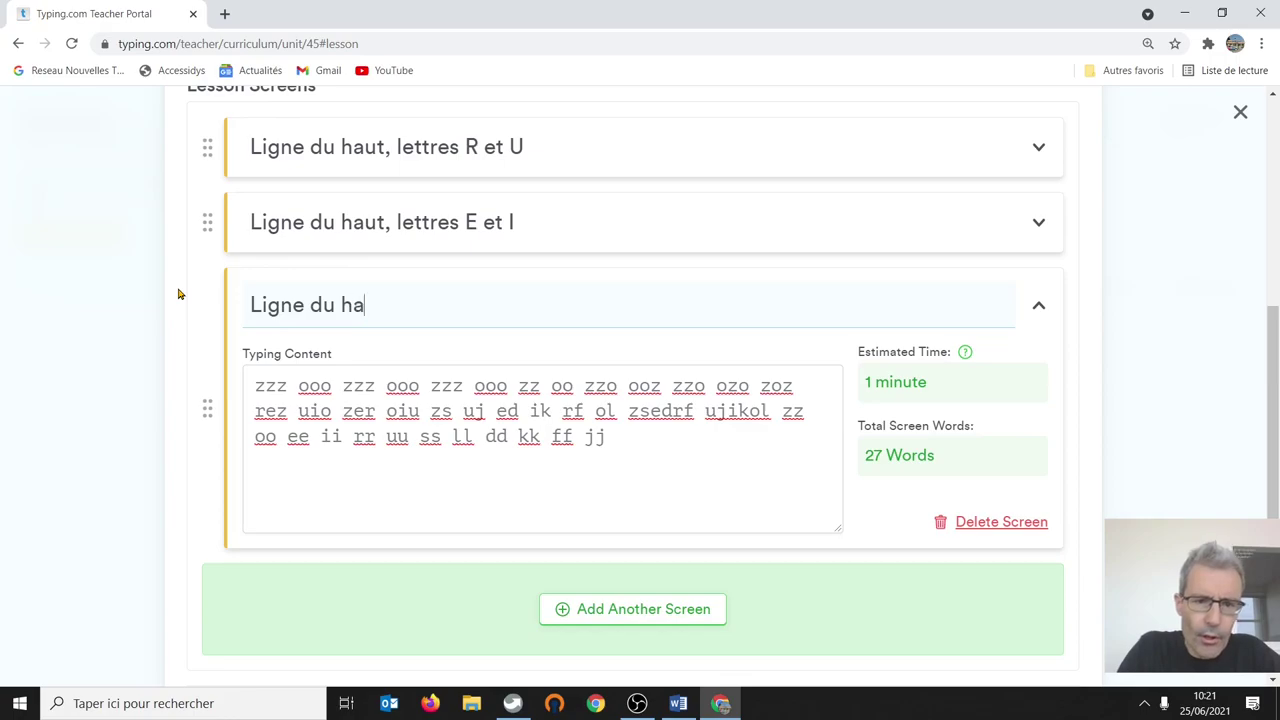
type("ut, lettres")
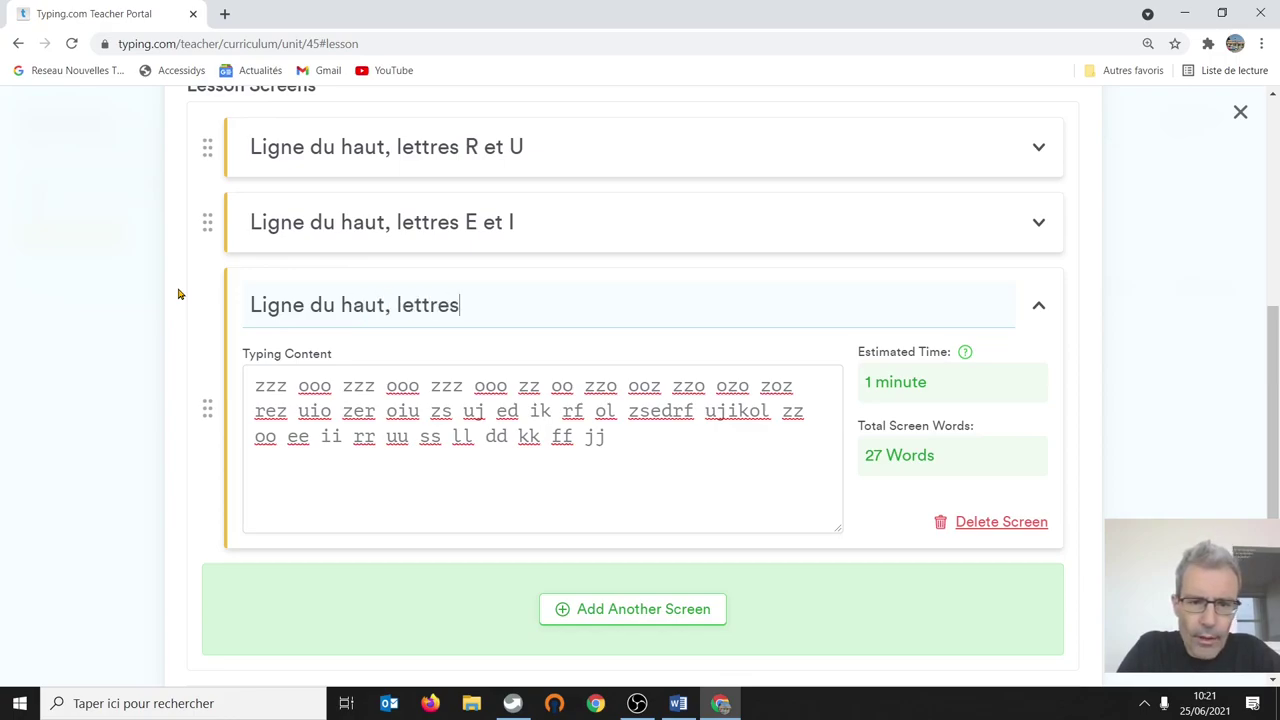
type(" Z et O")
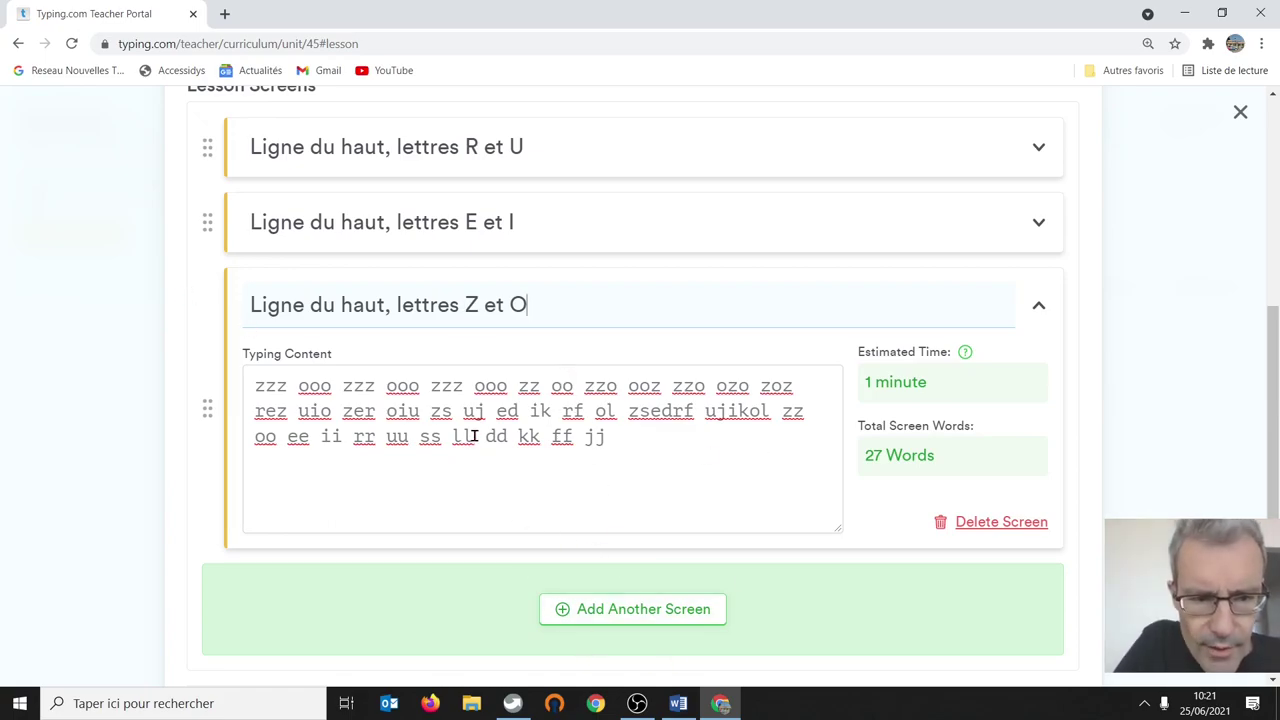
scroll(484, 443, "down", 1)
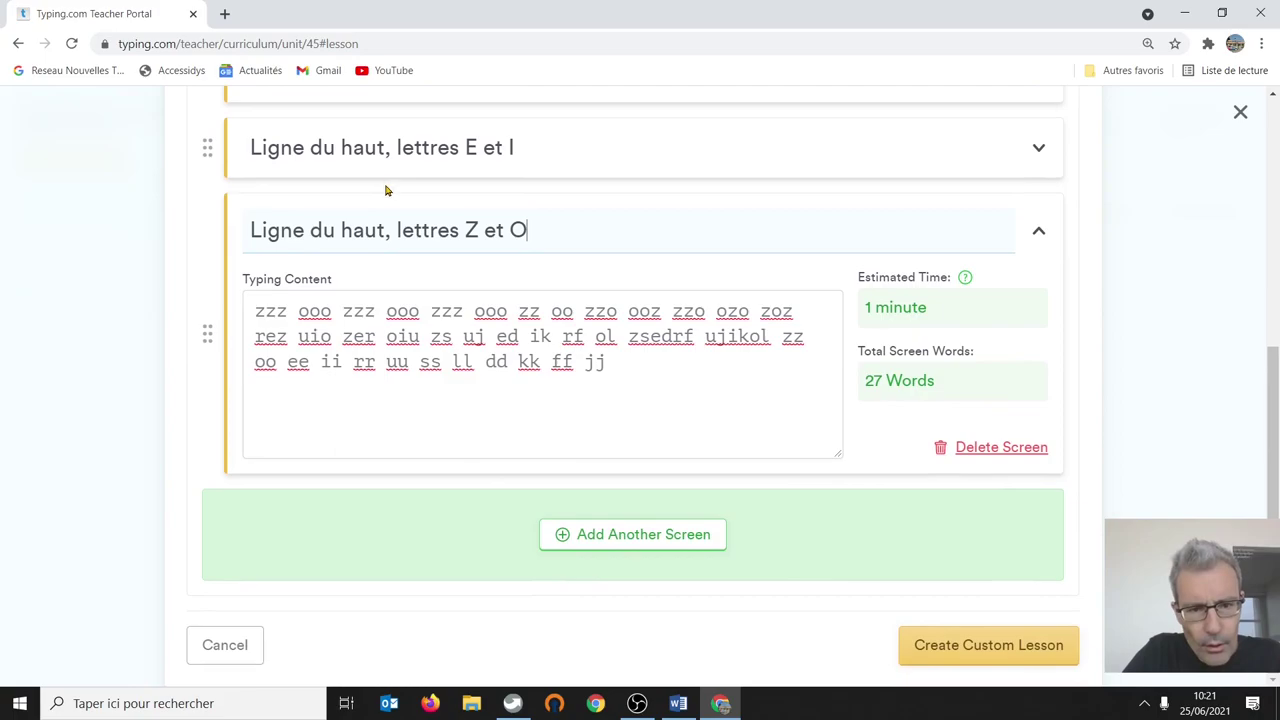
left_click(955, 650)
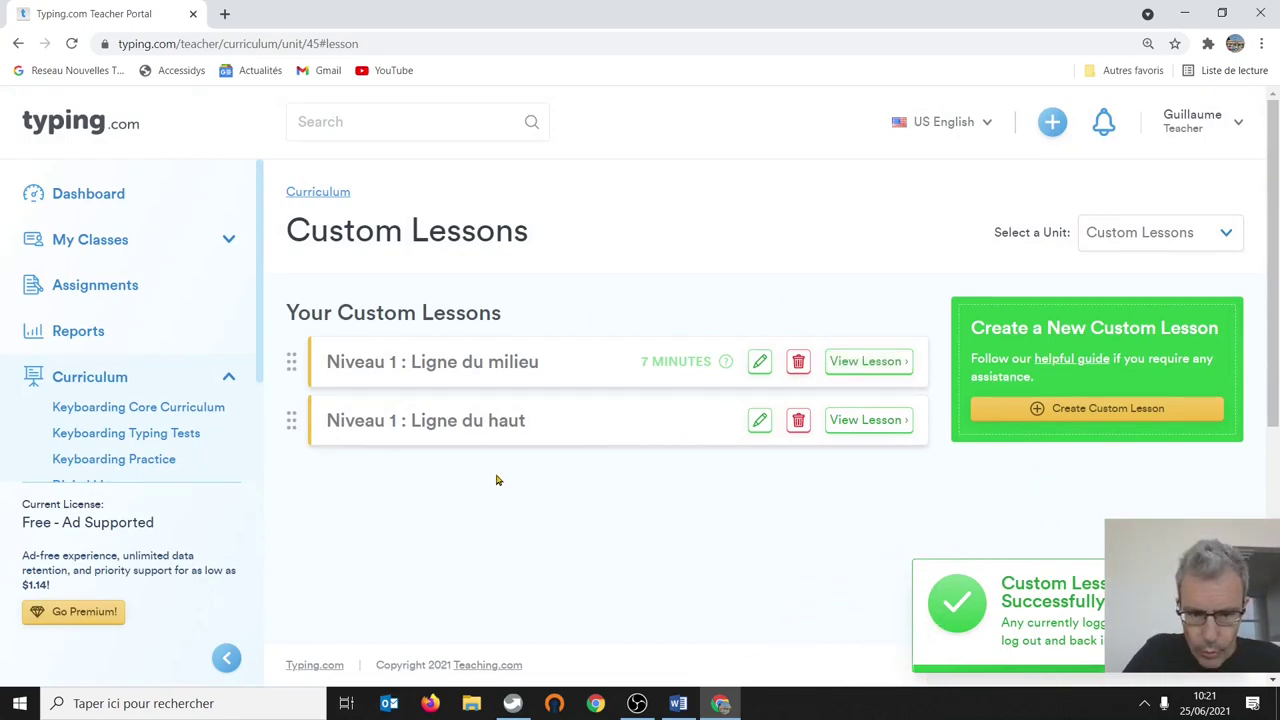
Step: Start a new custom lesson titled "Niveau 1 : Ligne du bas"
left_click(1093, 414)
left_click(295, 289)
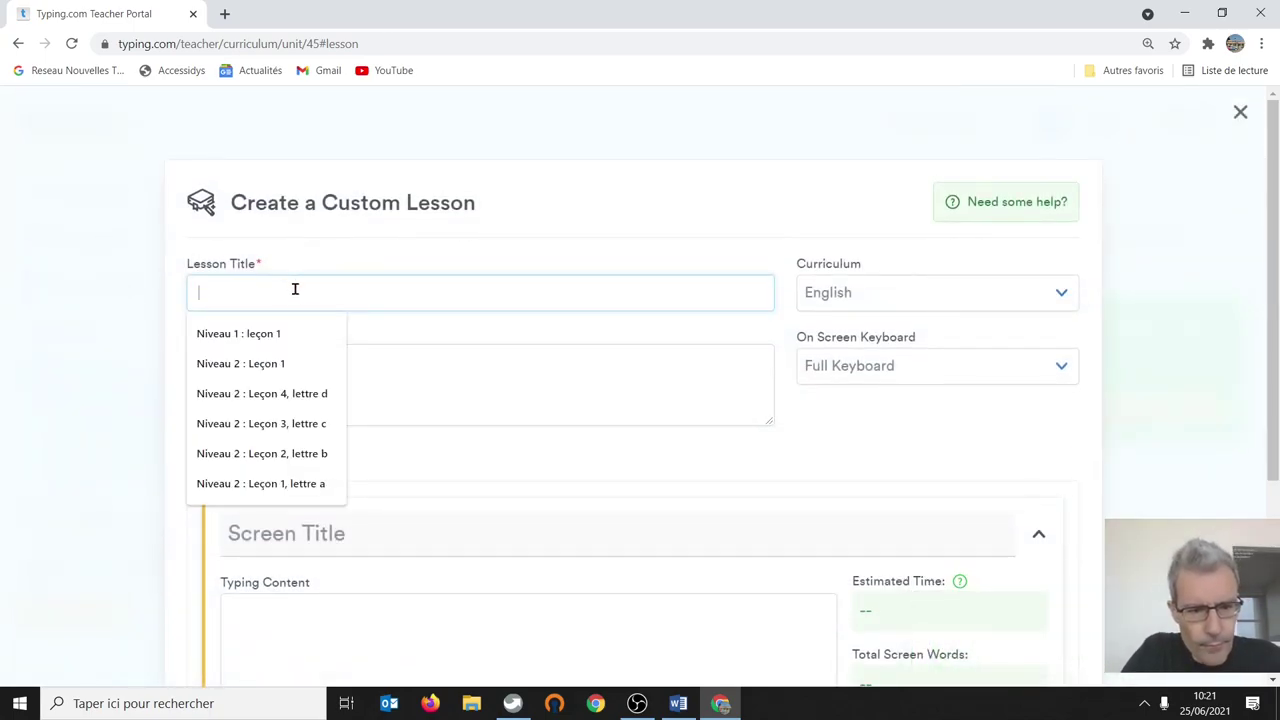
type("Ni")
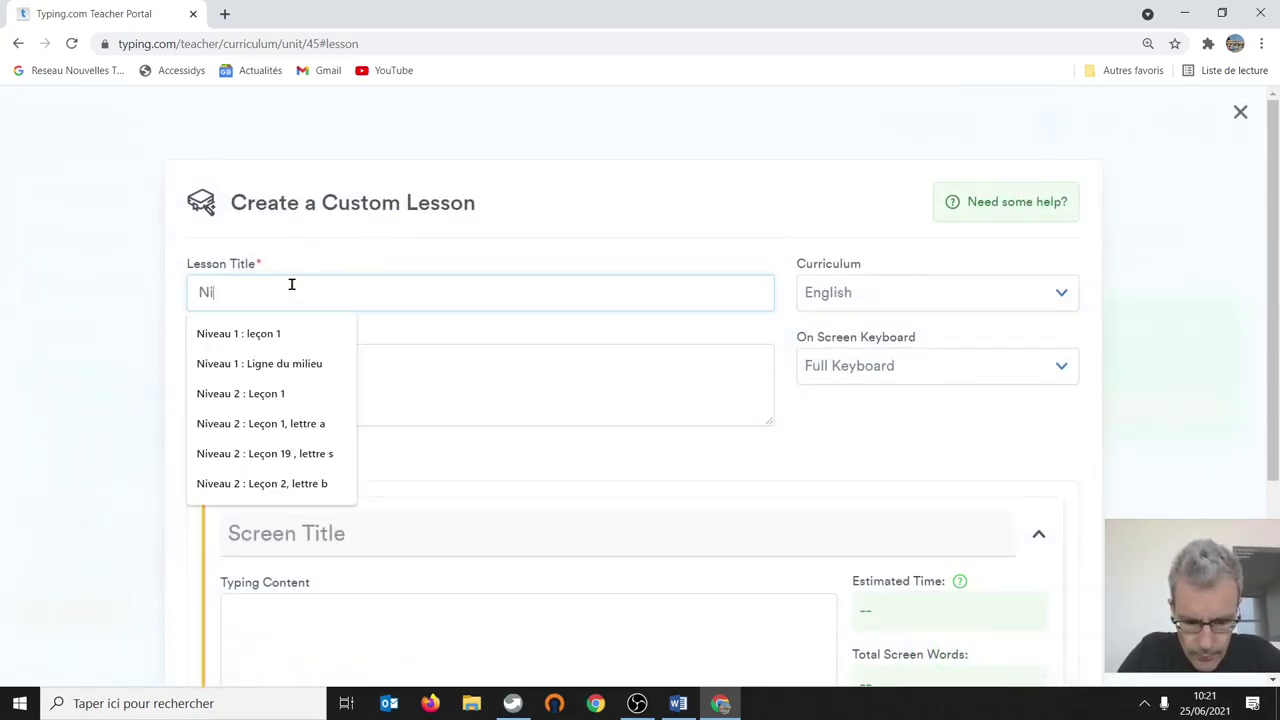
type("veau 1")
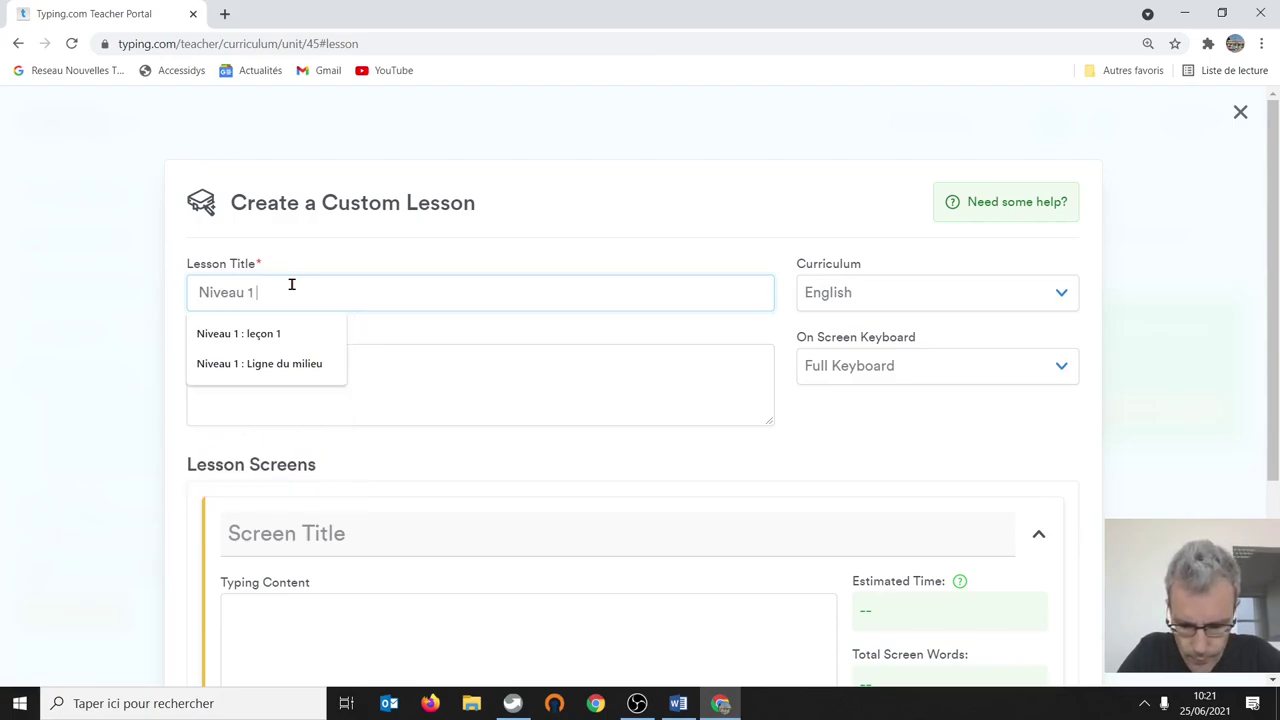
type(" : Lignes")
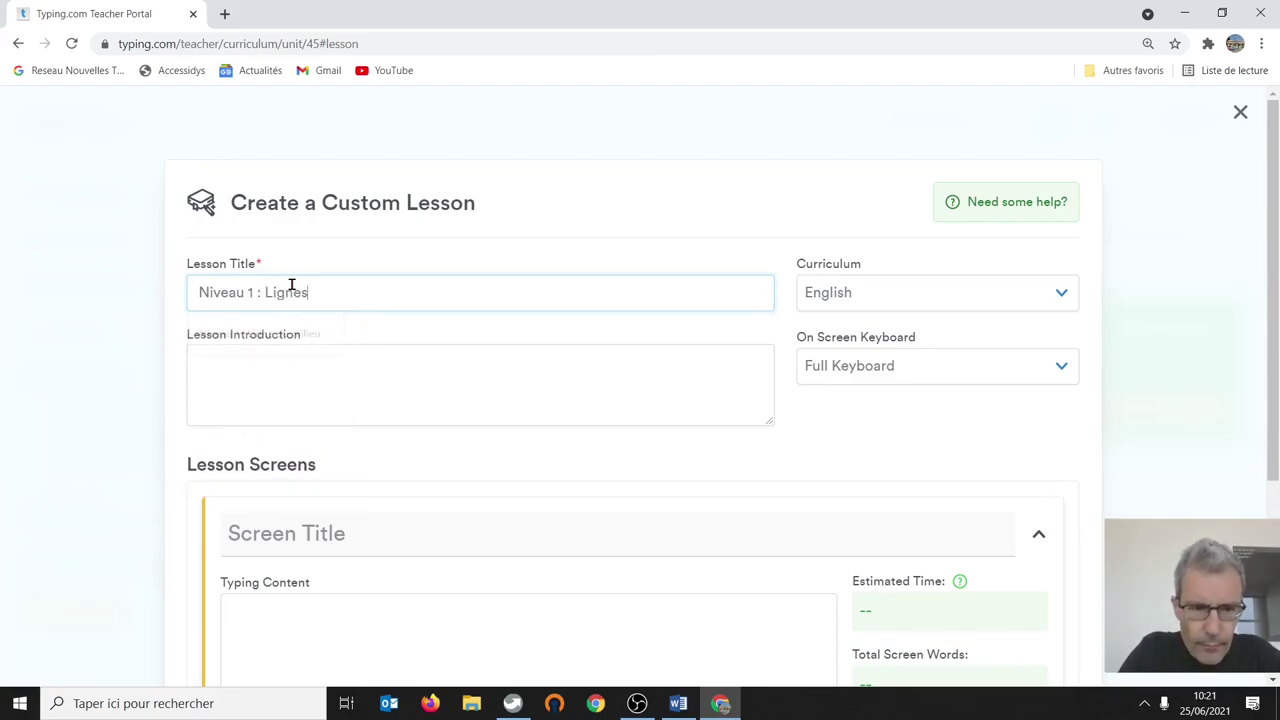
key("BackSpace")
type("du ba")
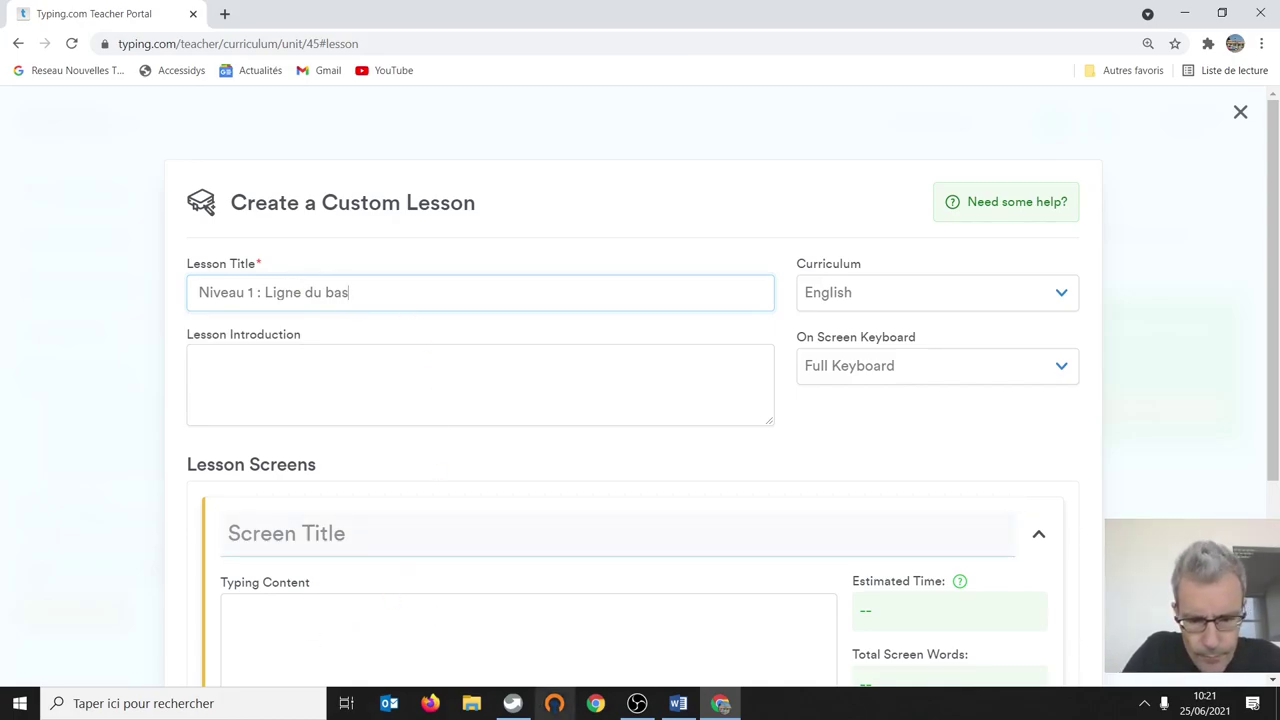
Step: Move the "vvv ,,," exercise under "Ligne du bas" in Word into the first lesson screen's typing content, without the bullet character
left_click(680, 703)
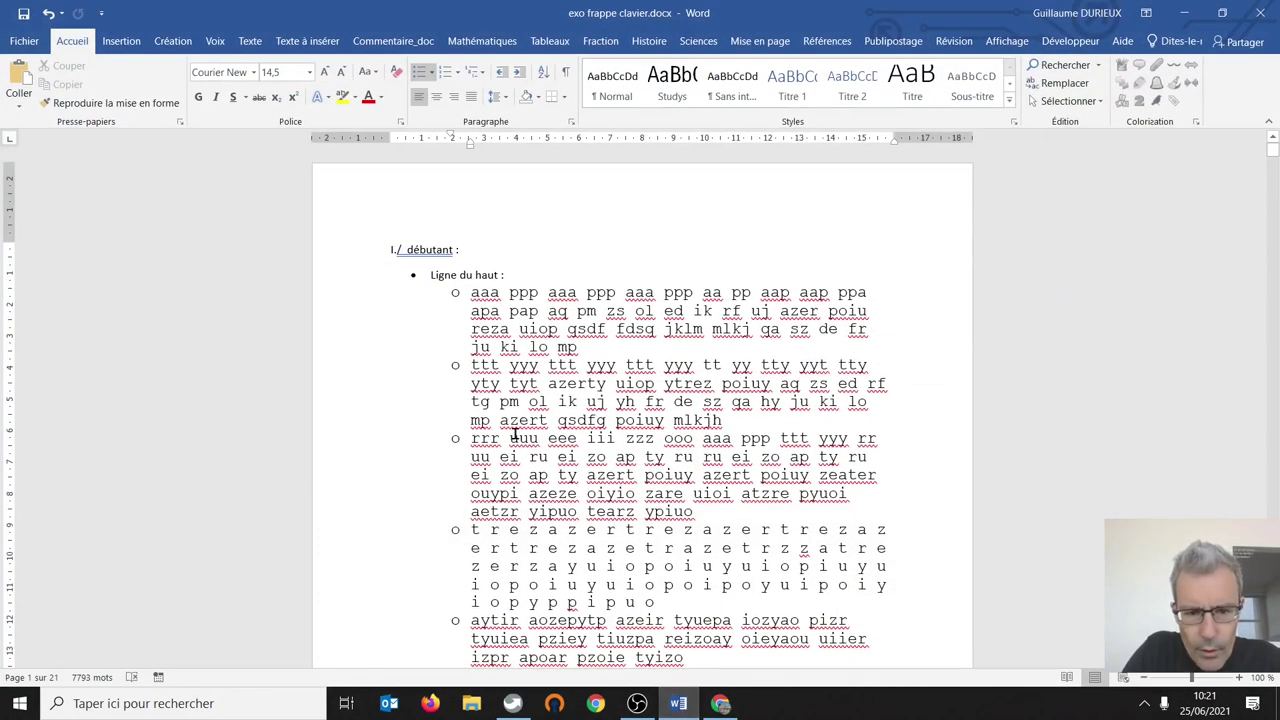
scroll(518, 442, "down", 4)
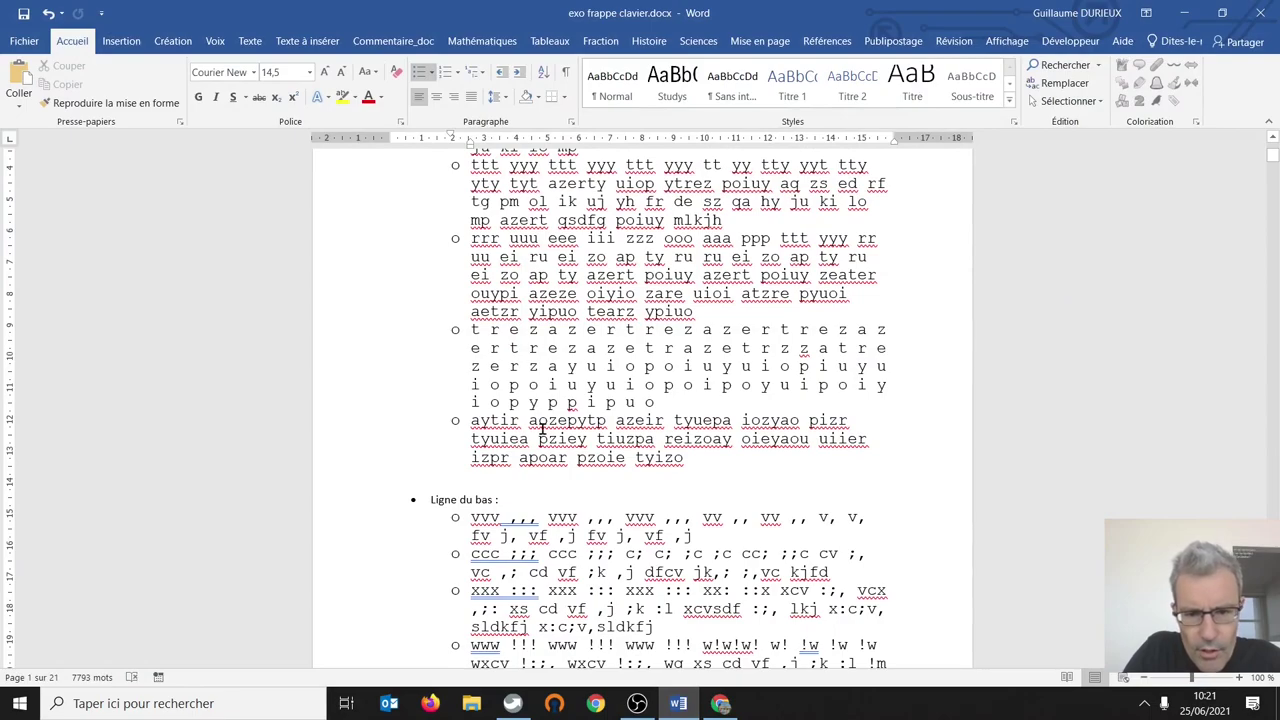
scroll(577, 430, "down", 3)
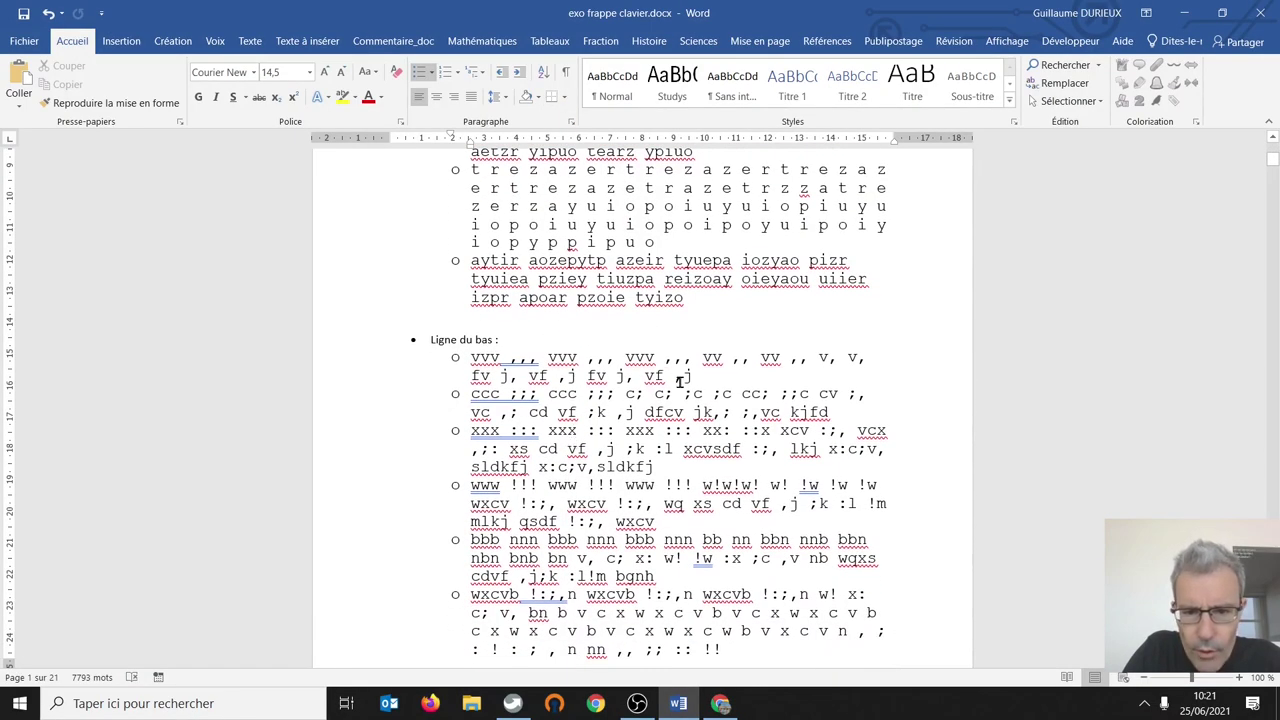
left_click_drag(706, 376, 472, 358)
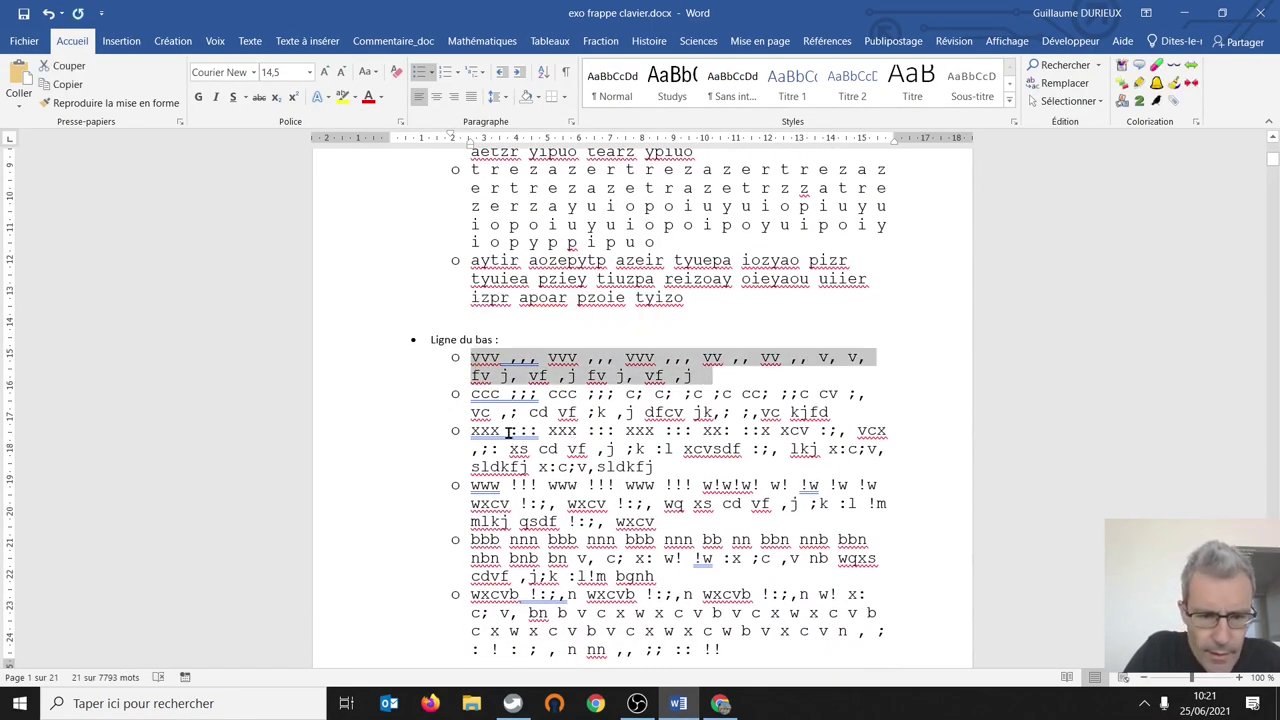
left_click(470, 358)
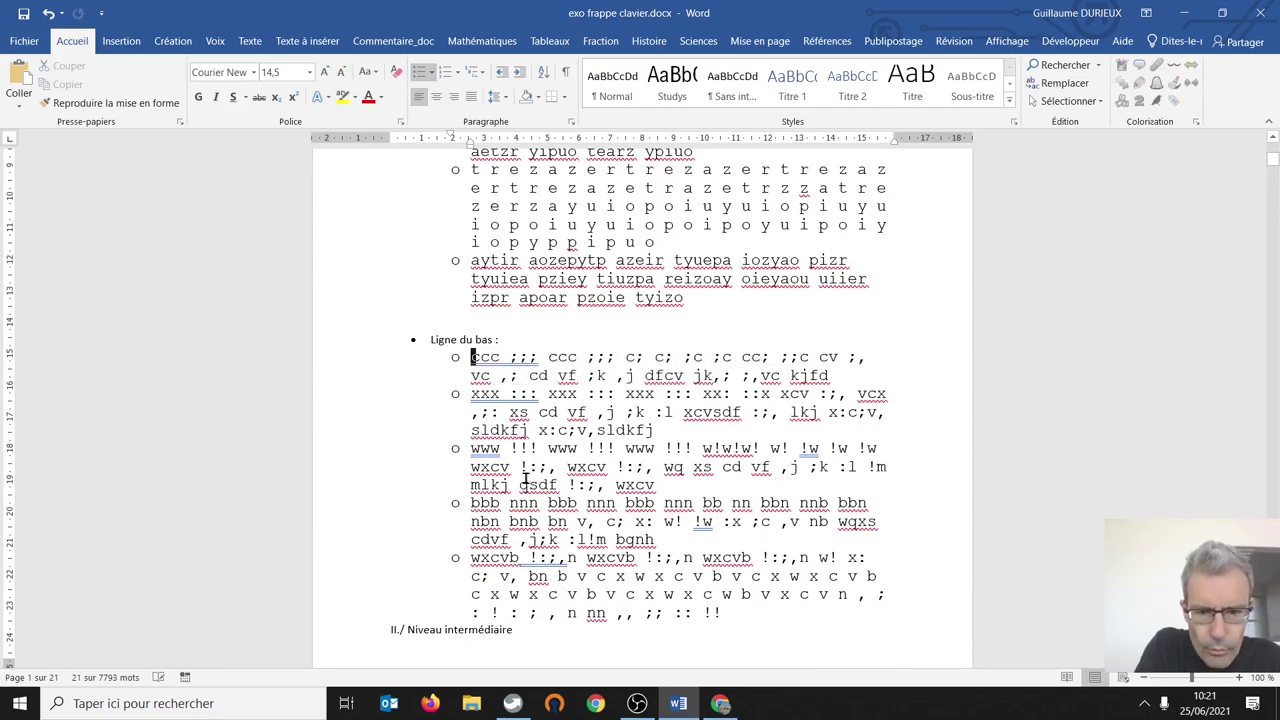
left_click(720, 703)
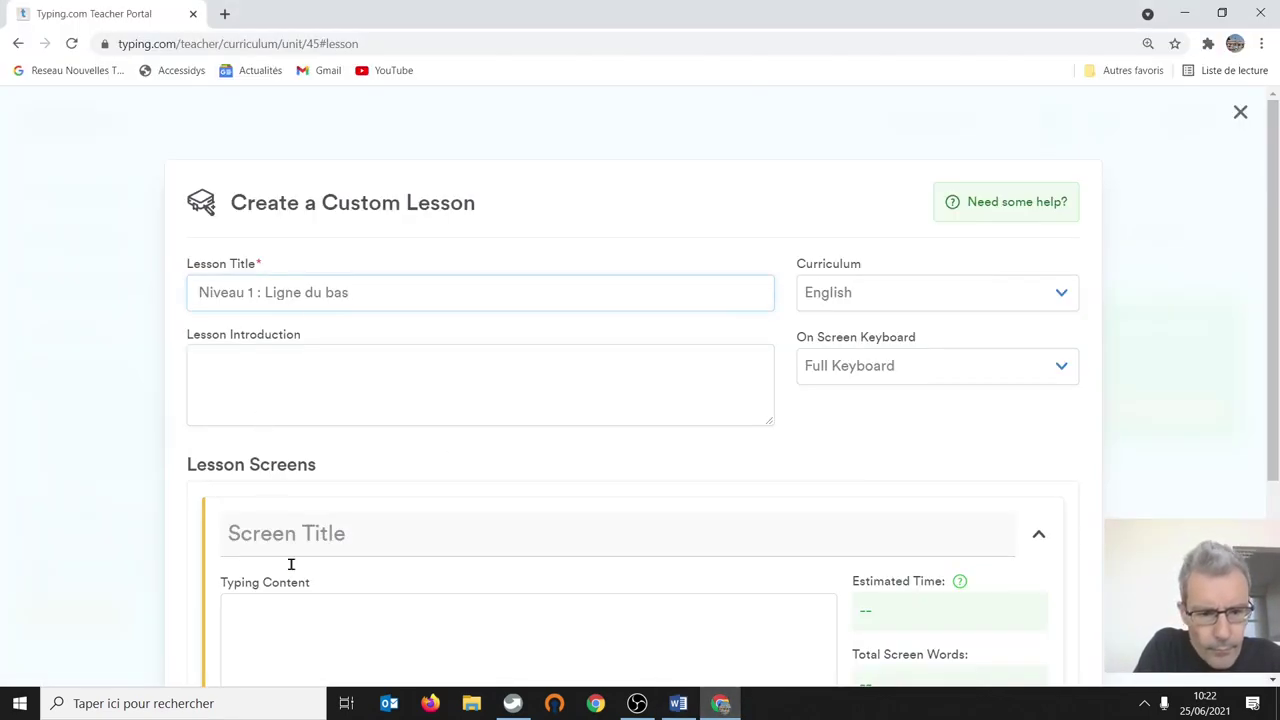
left_click(304, 609)
type("o\tvvv ,,, vvv ,,, vvv ,,, vv ,, vv ,, v, v, fv j, vf ,j fv j, vf ,j")
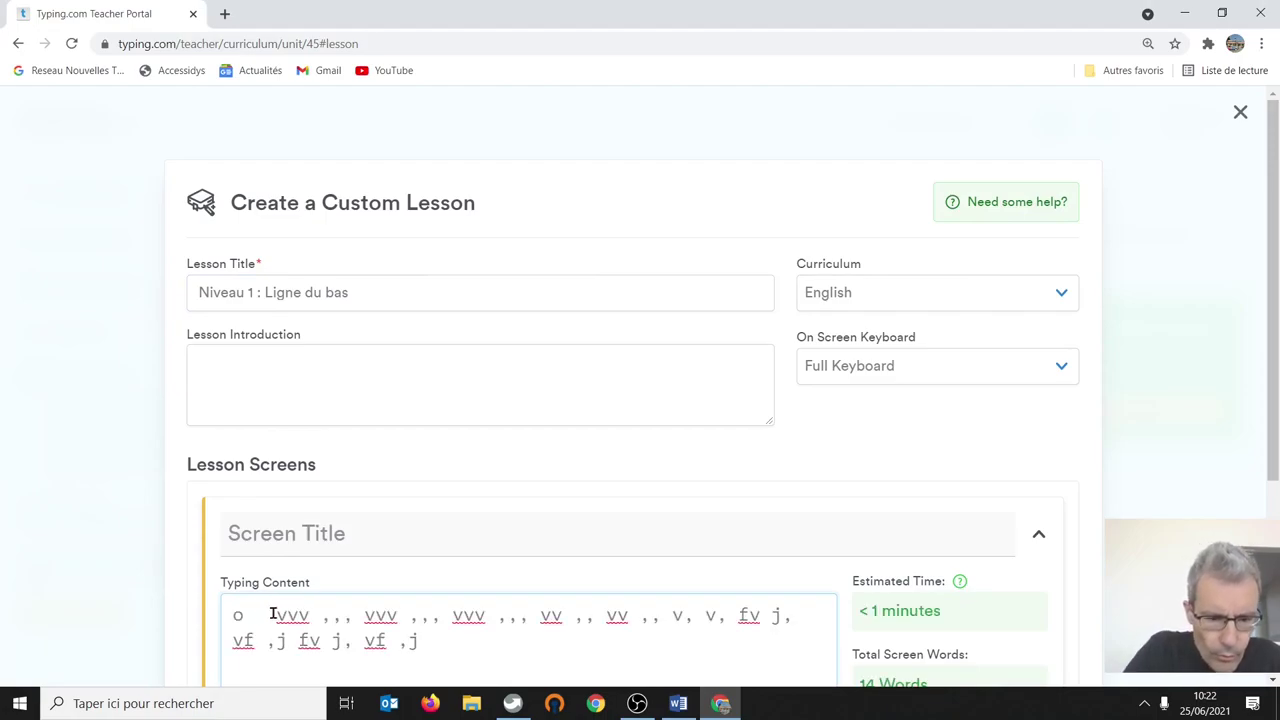
left_click(271, 609)
key("BackSpace")
key("BackSpace")
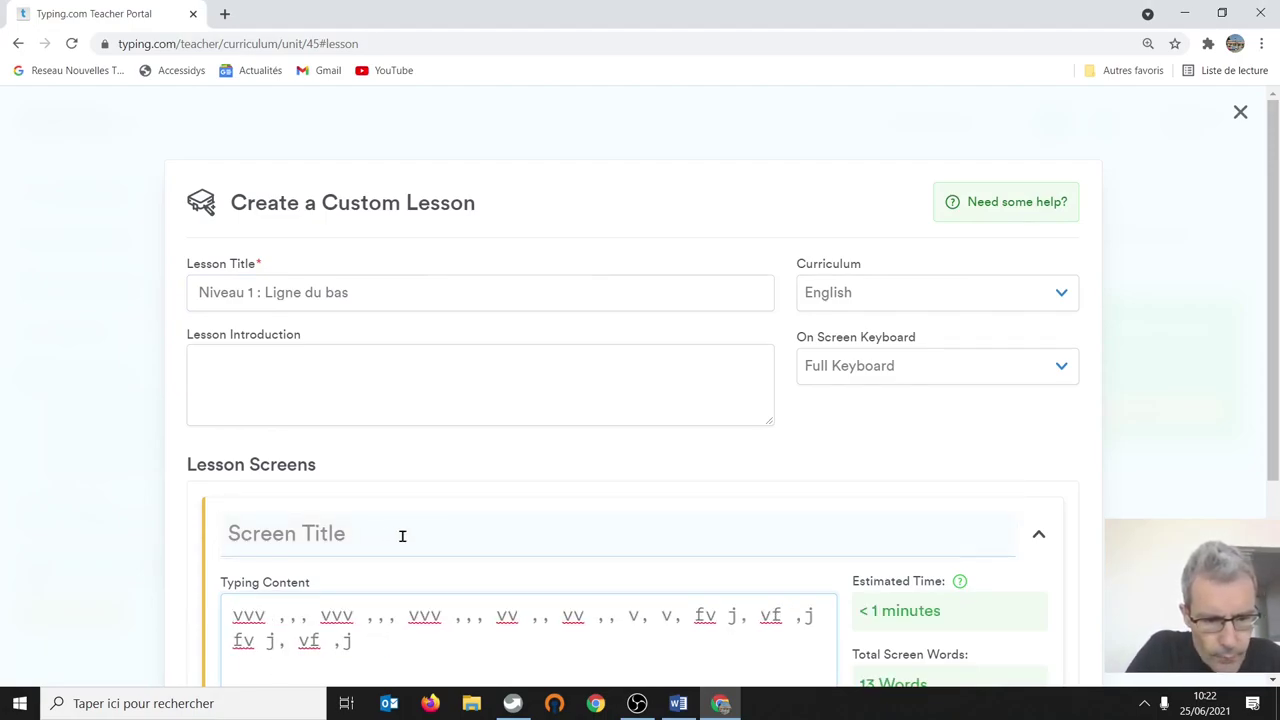
Step: Title the first lesson screen "Ligne du bas, exercice 1"
left_click_drag(400, 531, 137, 547)
type("Ligne du")
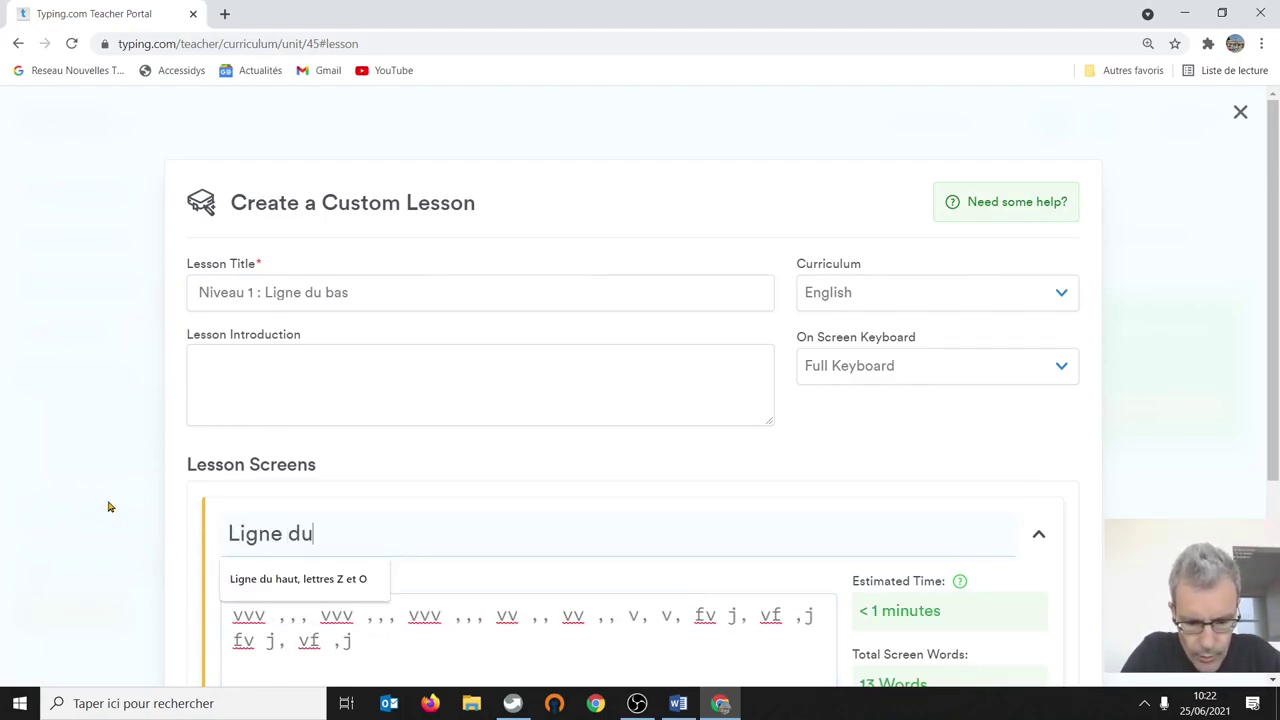
type(" bas, ")
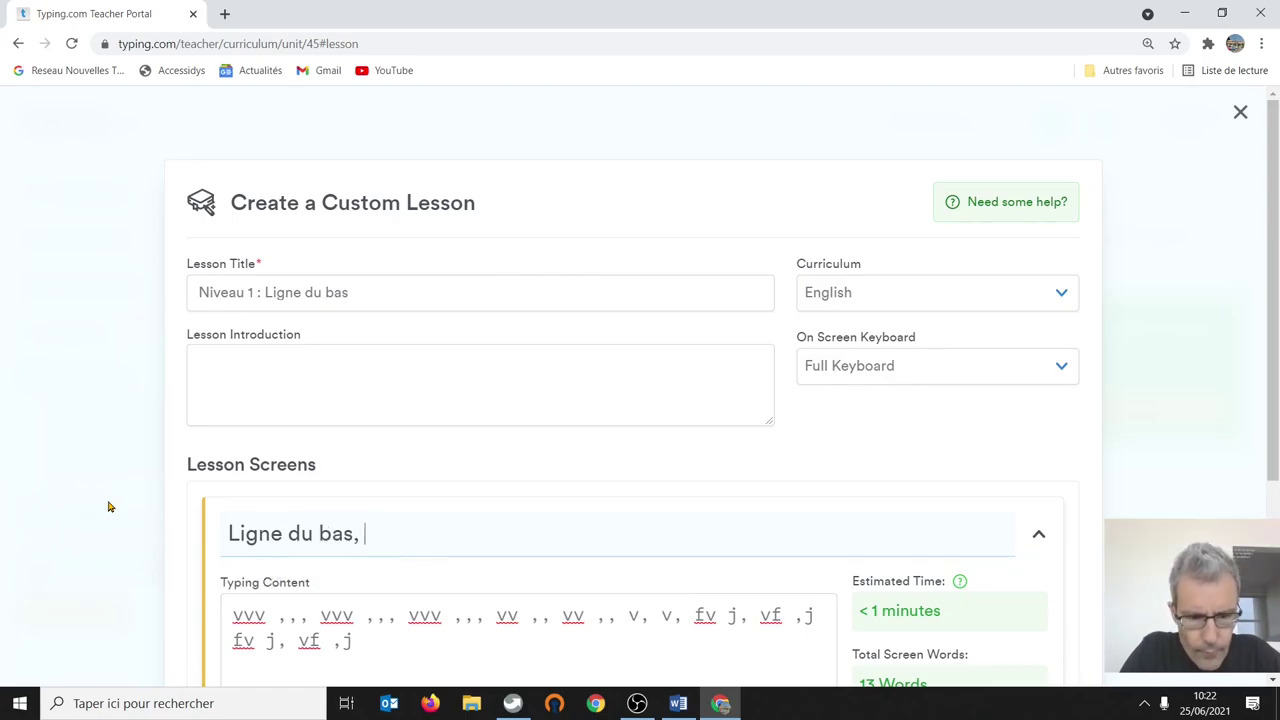
type("ewe")
key("BackSpace")
key("BackSpace")
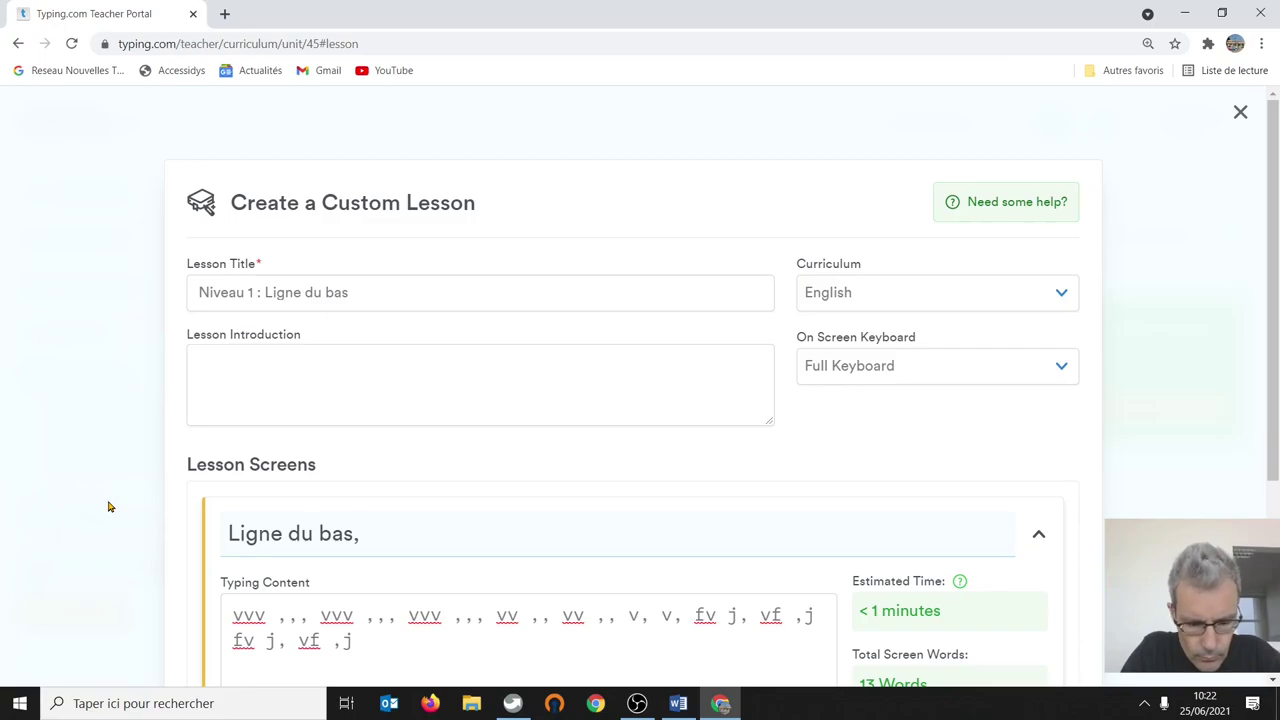
type("exercice ")
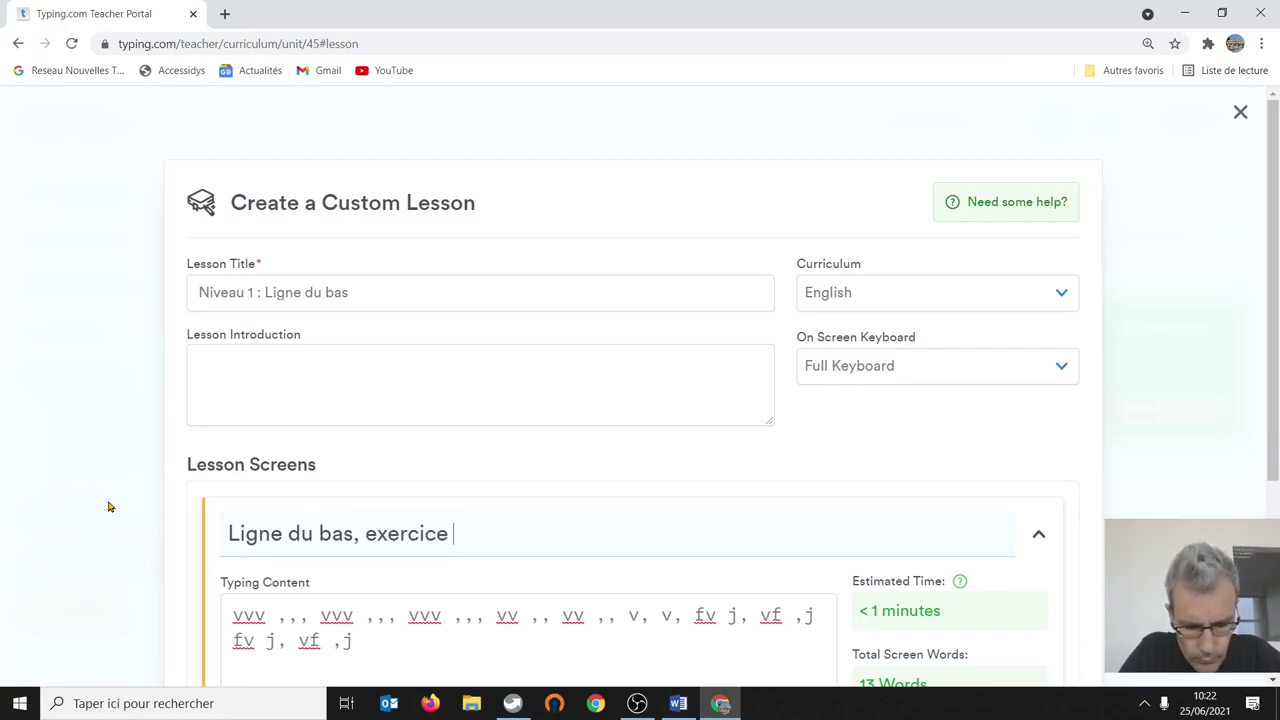
type("1")
Step: Add a second lesson screen and move the "ccc ;;;" exercise from Word into its typing content, without the bullet character
scroll(296, 448, "down", 3)
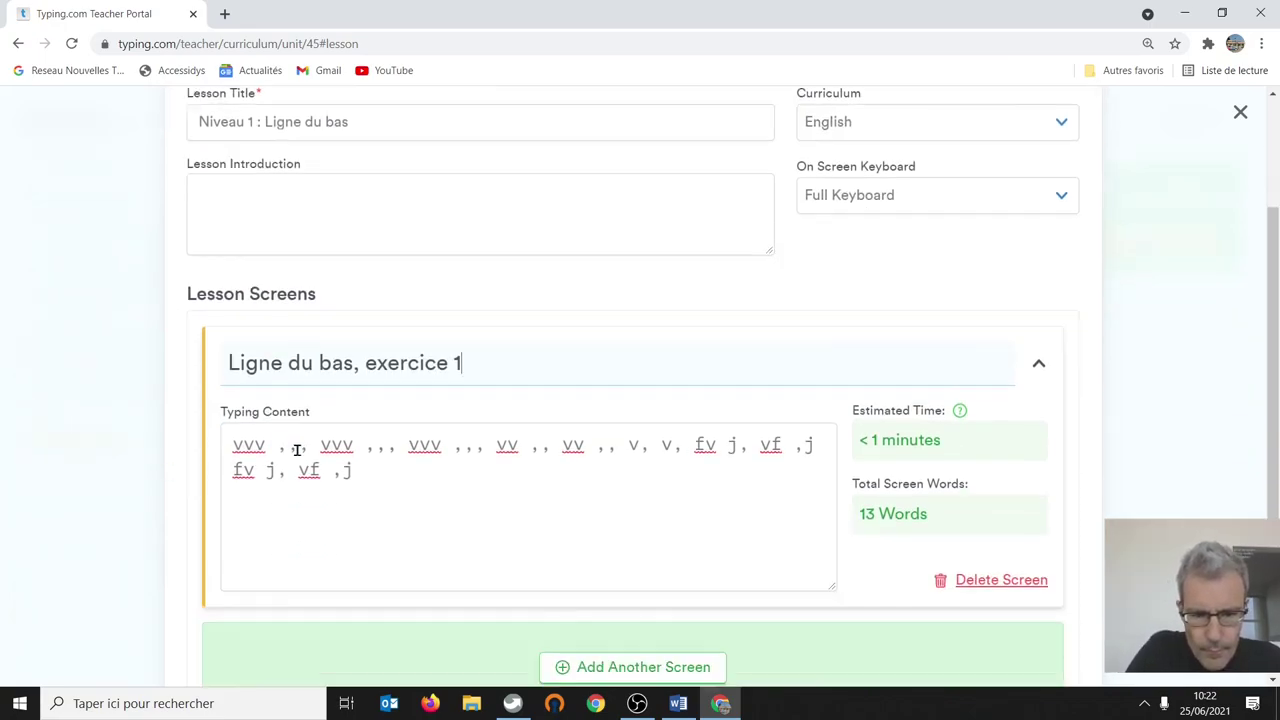
left_click(605, 592)
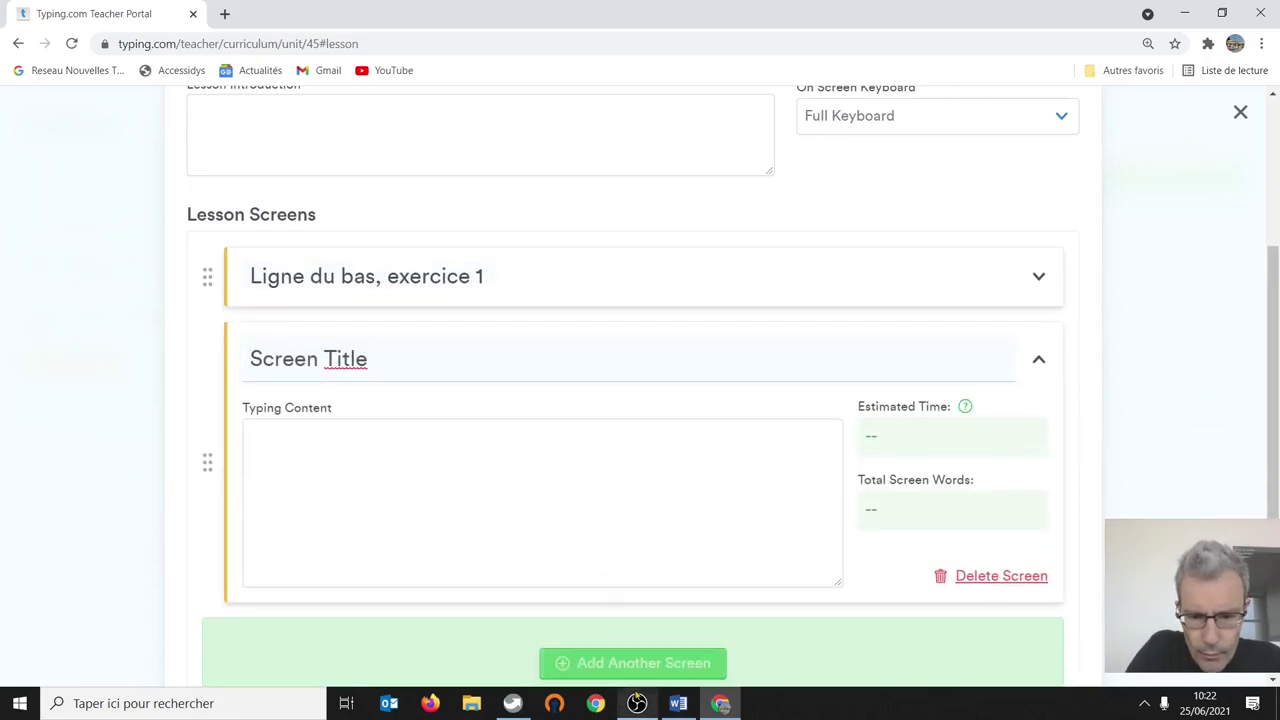
left_click(678, 703)
left_click_drag(842, 377, 478, 368)
key("Delete")
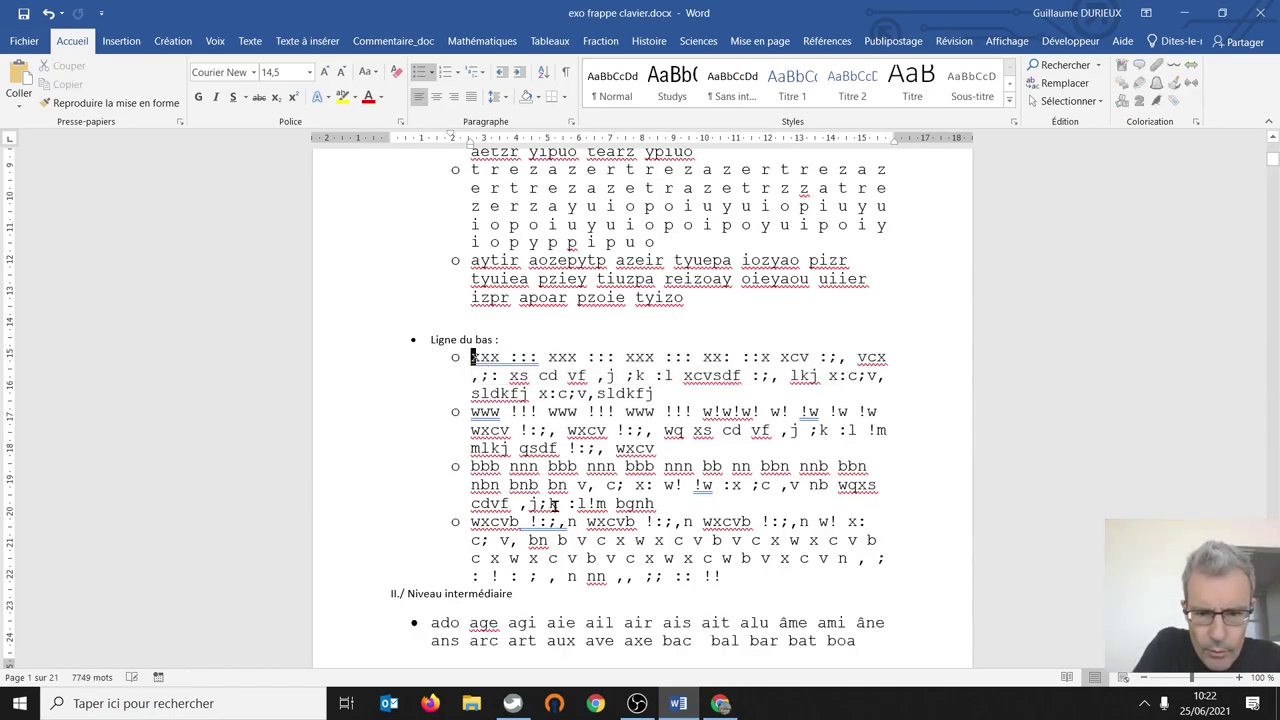
left_click(720, 703)
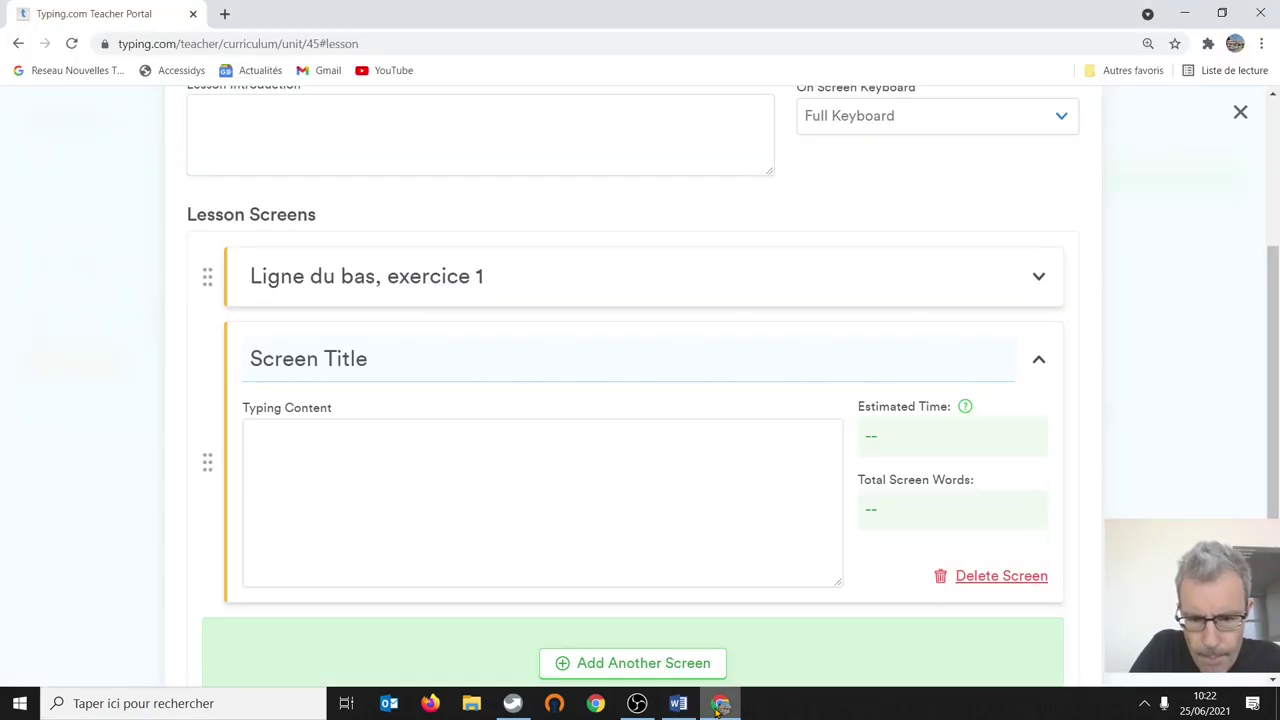
left_click(336, 452)
type("o\tccc ;;; ccc ;;; c; c; ;c ;c cc; ;;c cv ;, vc ,; cd vf ;k ,j dfcv jk,; ;,vc kjfd")
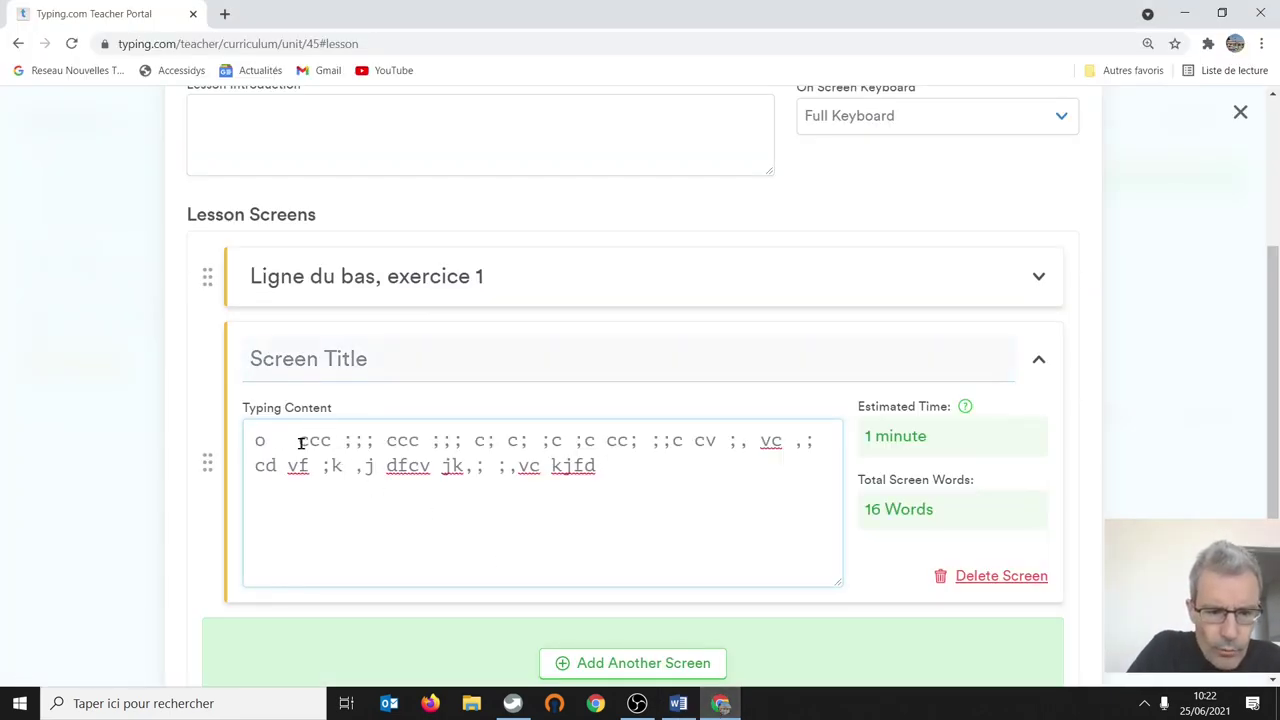
left_click(300, 443)
key("BackSpace")
key("BackSpace")
Step: Title the second lesson screen "Ligne du bas, exercice 2"
left_click_drag(380, 363, 87, 363)
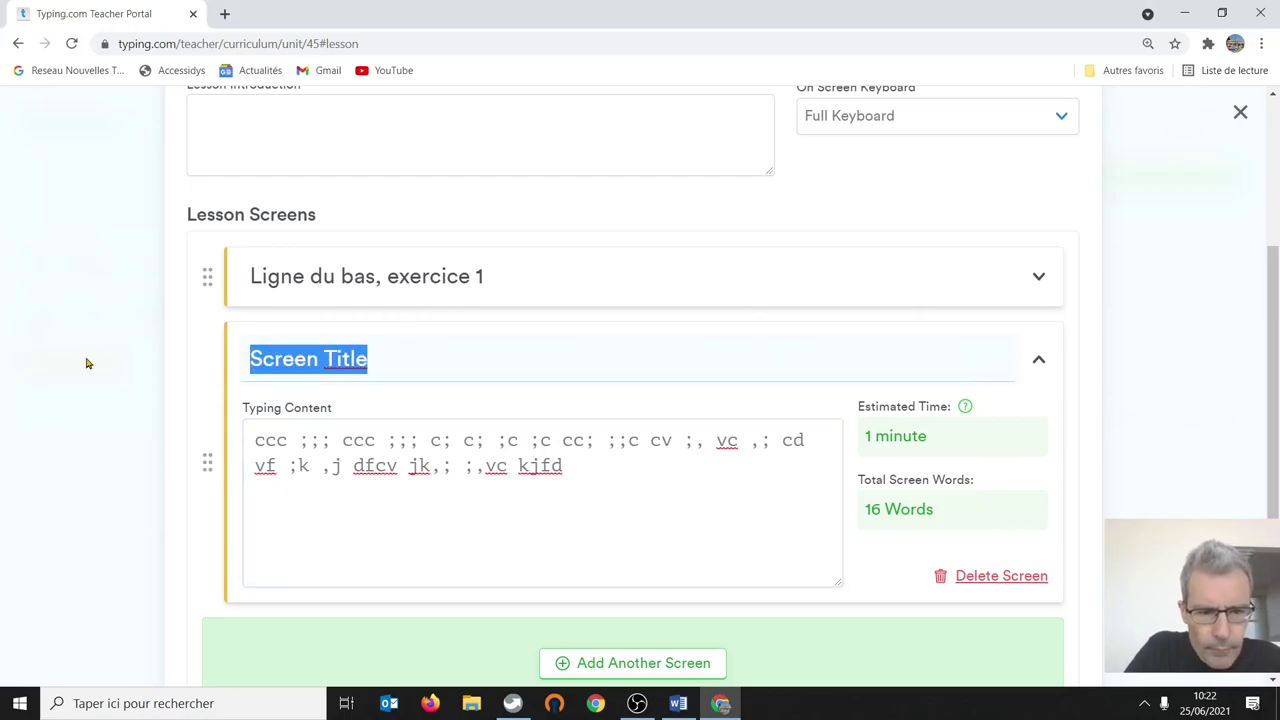
type("Ligne du ")
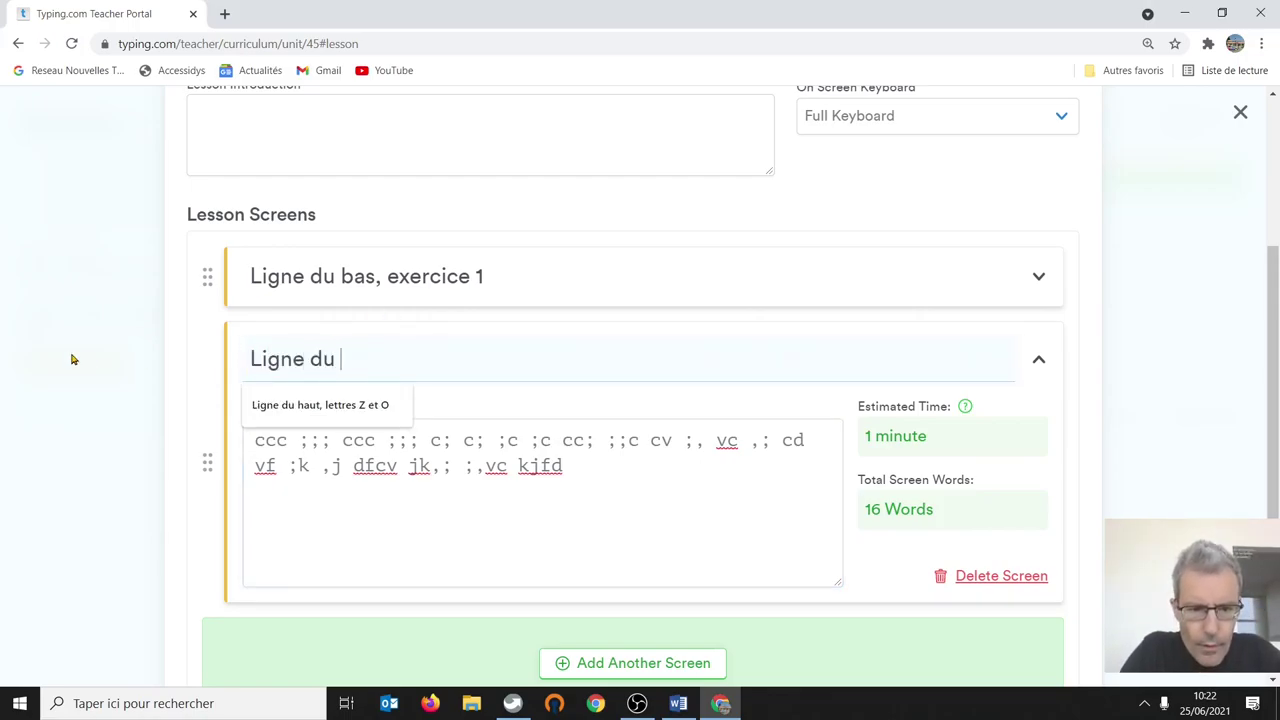
type("bas, exercice 2")
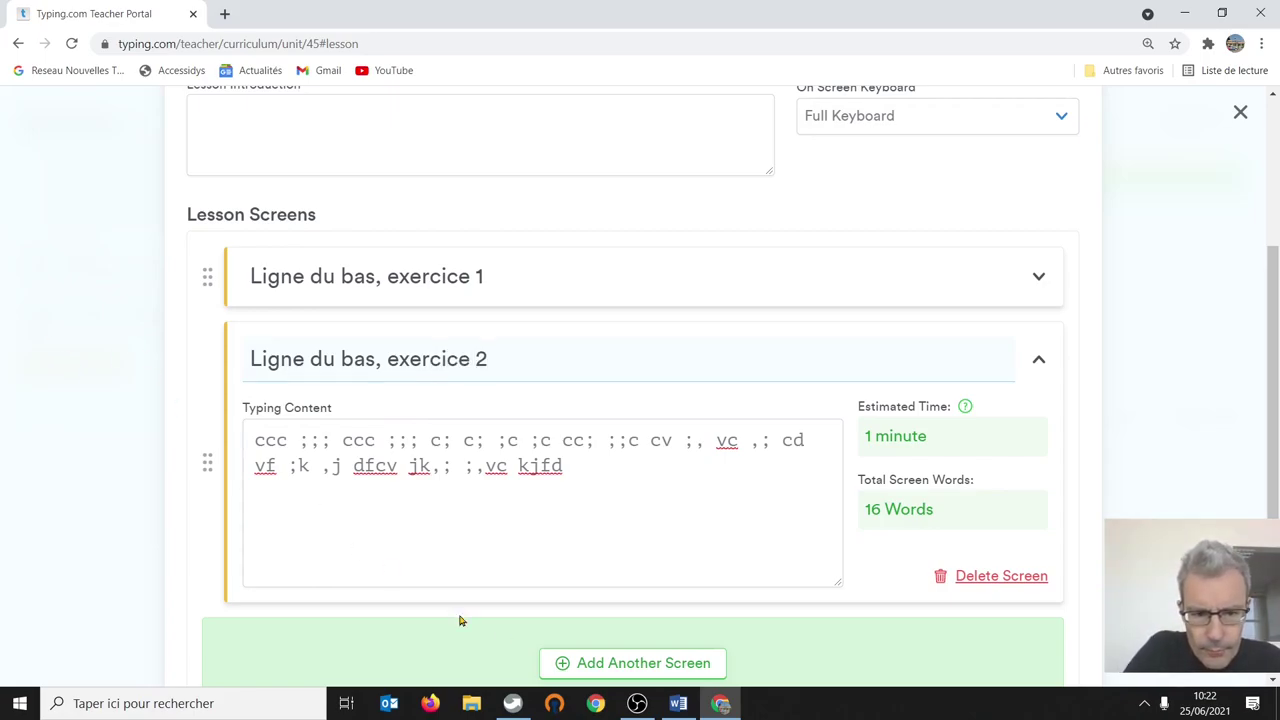
Step: Add a third lesson screen and move the "xxx :::" exercise from Word into its typing content, without the bullet character
left_click(623, 666)
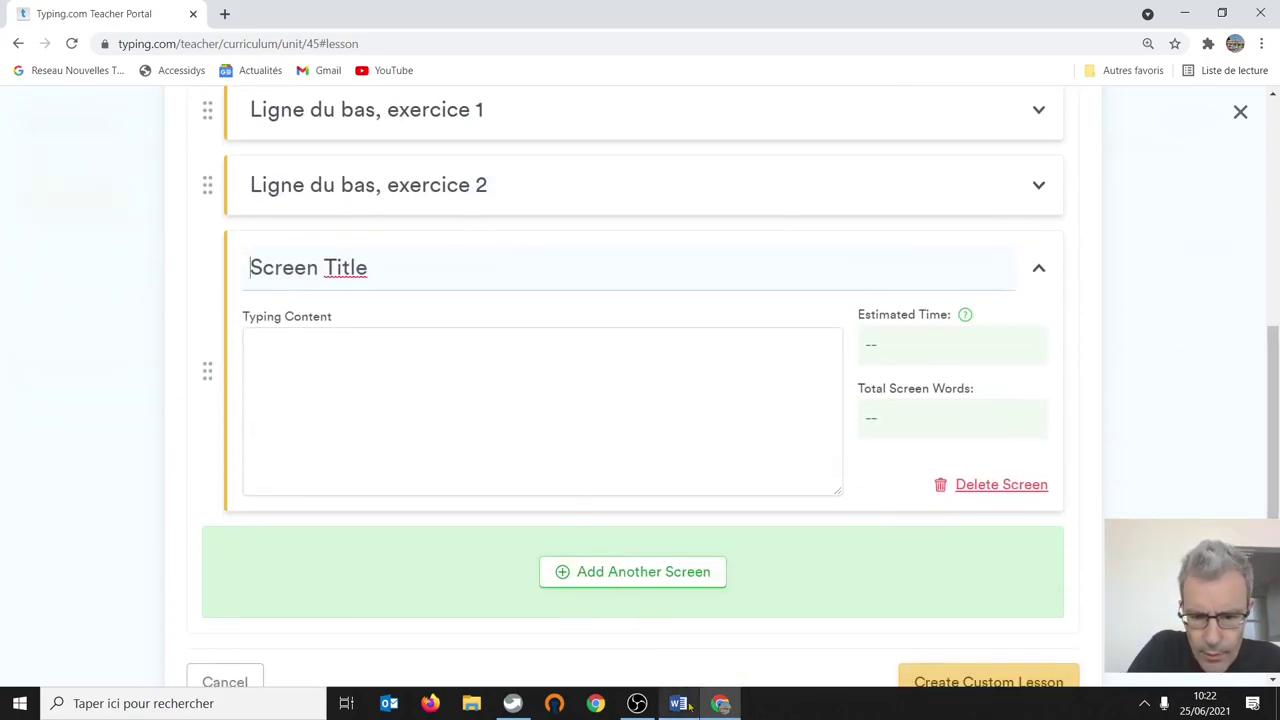
left_click(684, 705)
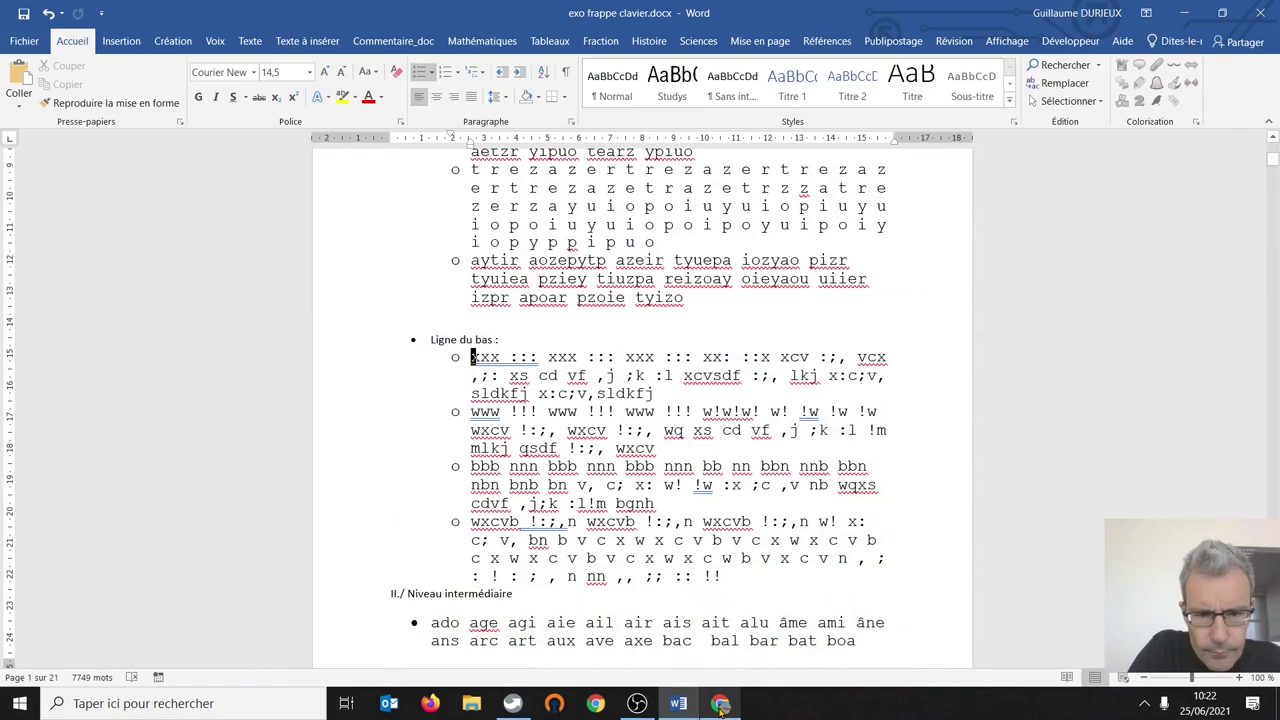
triple_click(587, 377)
key("Delete")
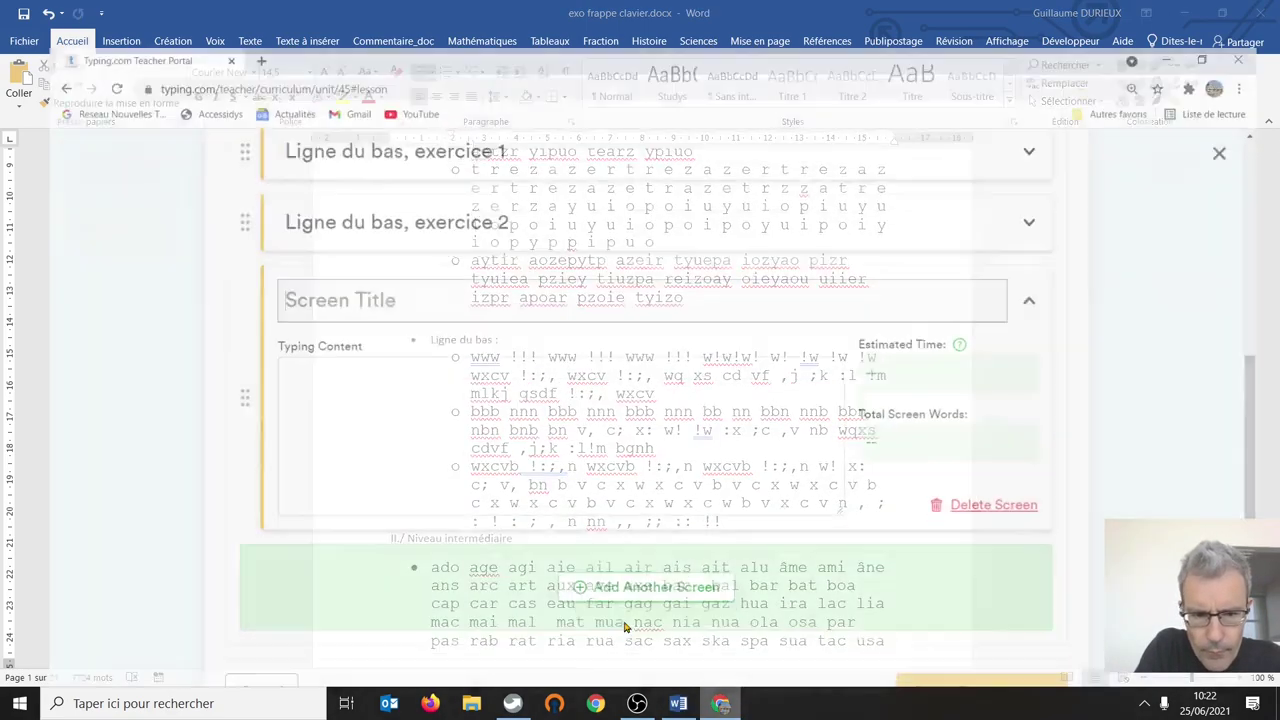
left_click(720, 705)
left_click(343, 344)
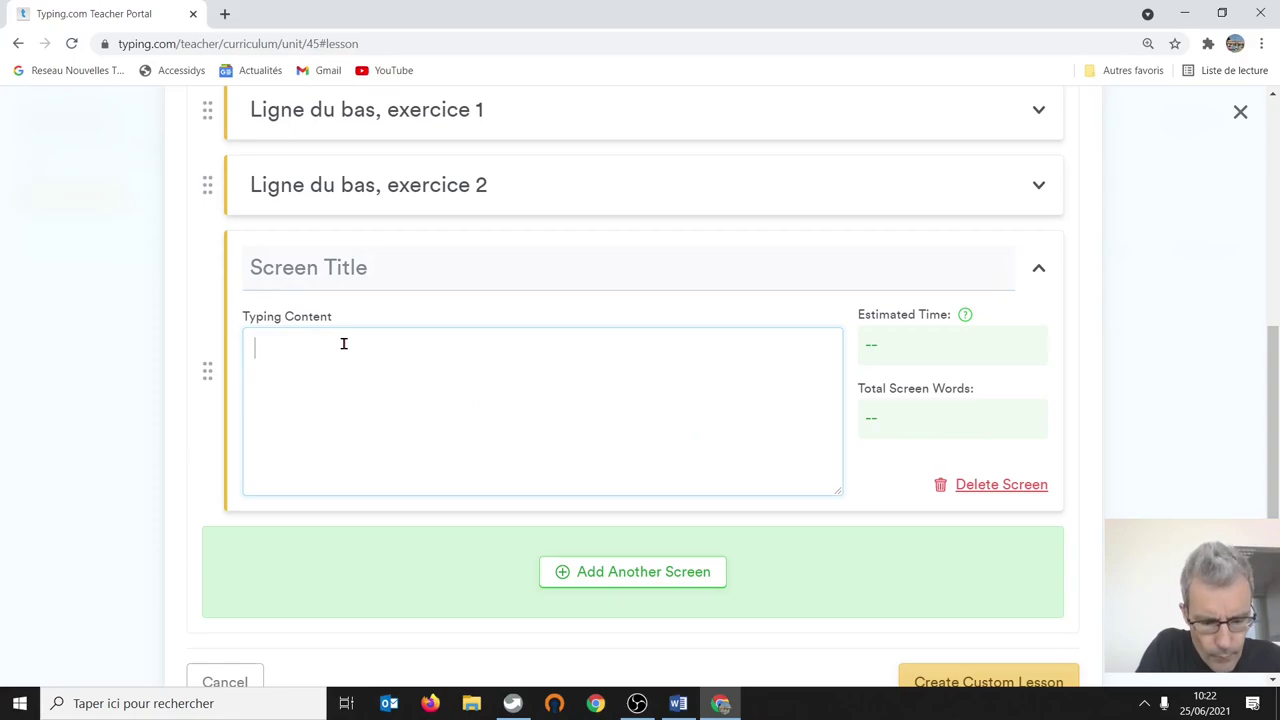
type("o\txxx ::: xxx ::: xxx ::: xx: ::x xcv :;, vcx ,;: xs cd vf ,j ;k :l xcvsdf :;, lkj x:c;v, sldkfj x:c;v,sldkfj")
left_click(300, 348)
key("BackSpace")
key("BackSpace")
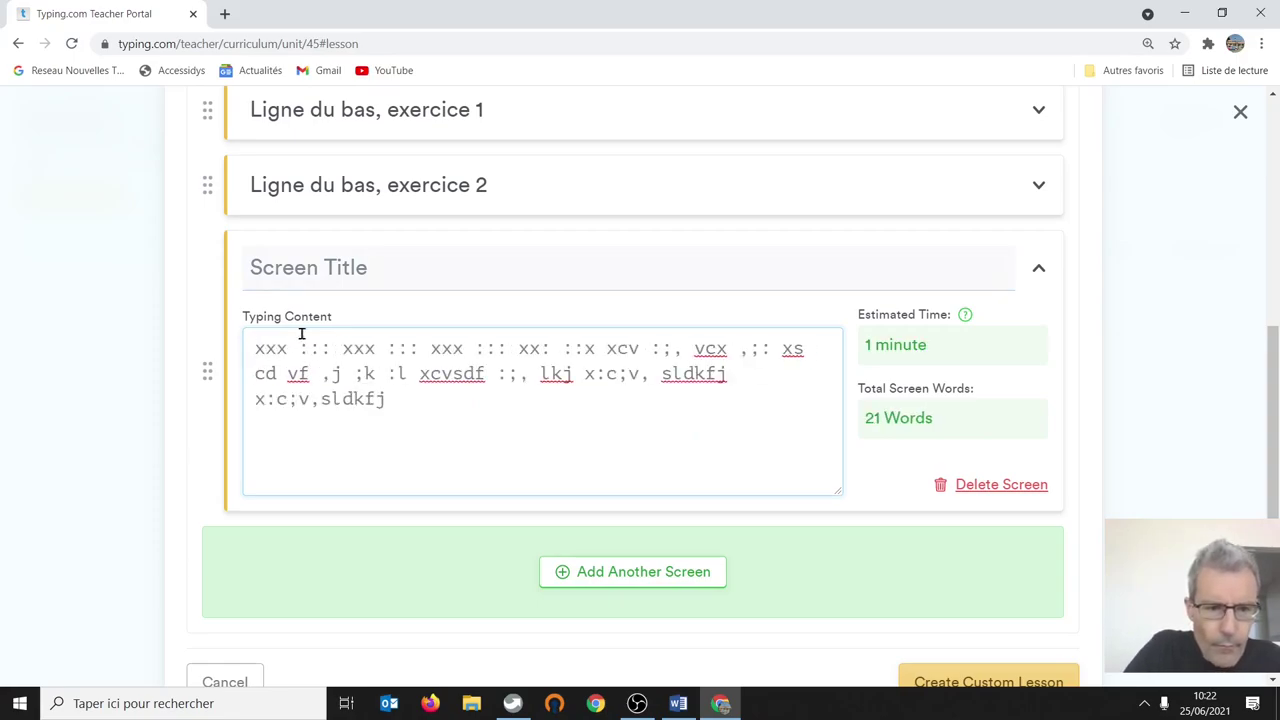
Step: Title the third lesson screen "Ligne du bas, exercice 3" and add a fourth lesson screen
type("L")
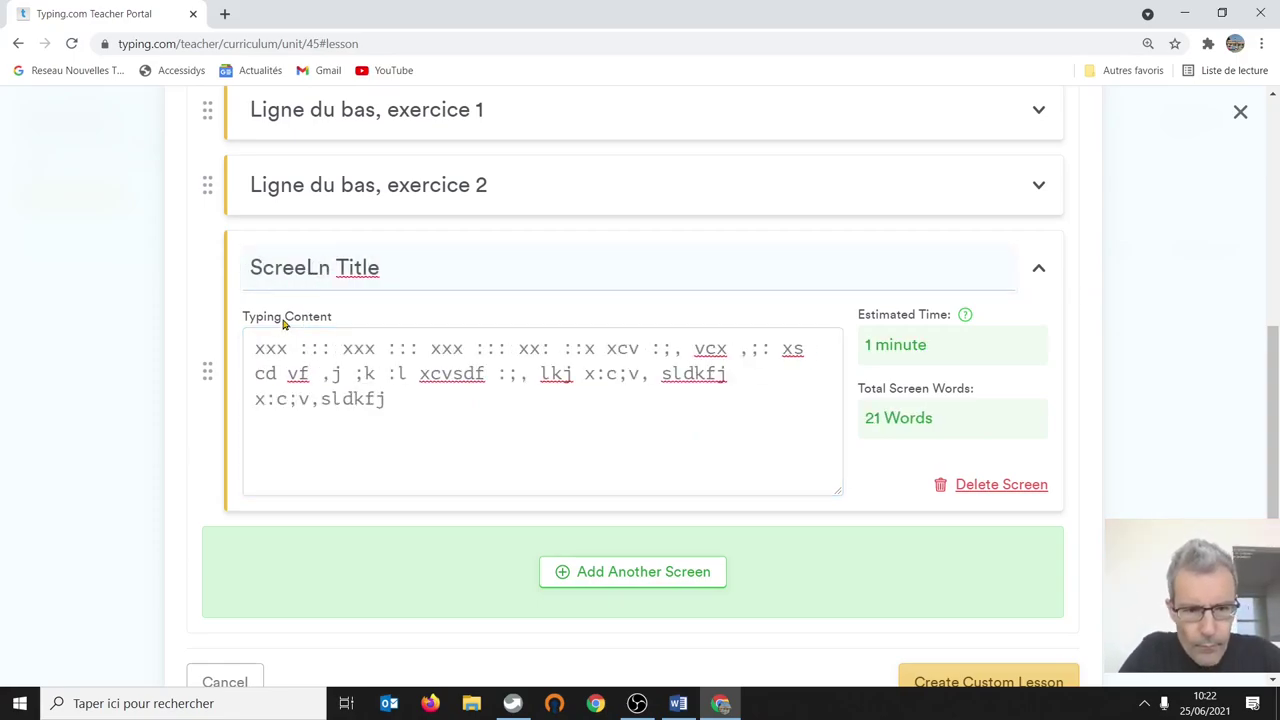
left_click_drag(400, 268, 207, 270)
type("L")
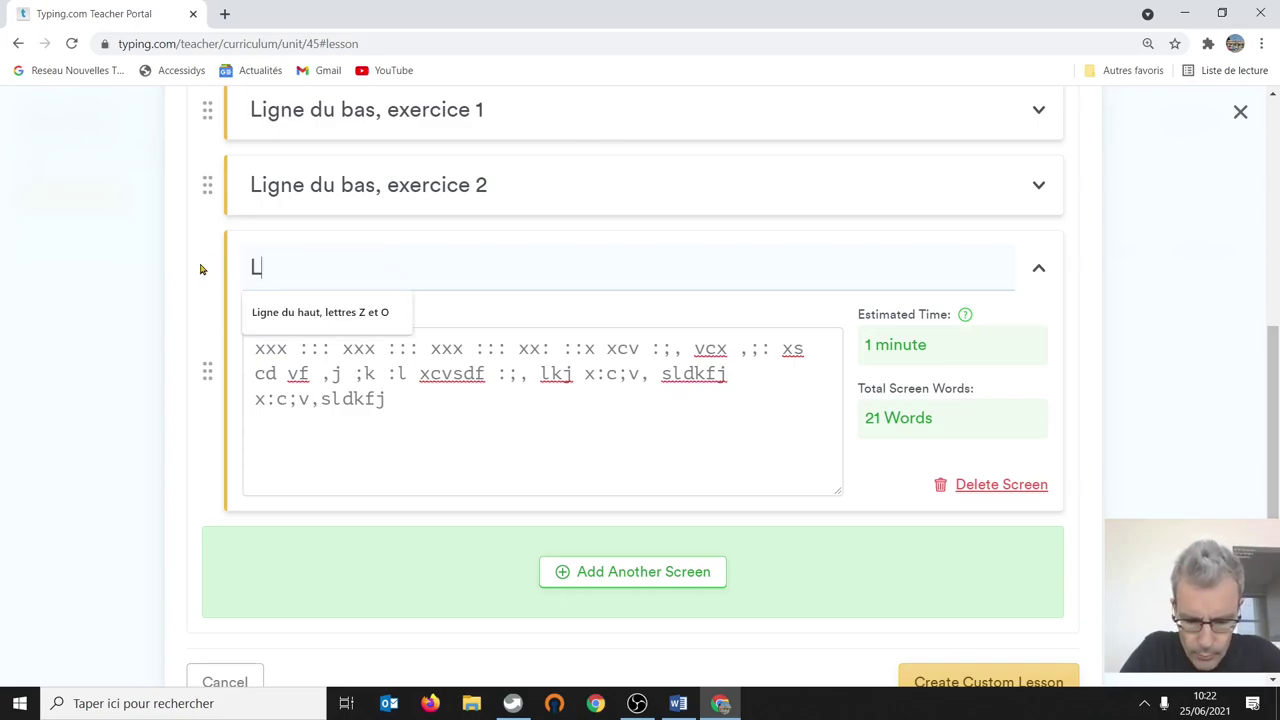
type("igne du bas")
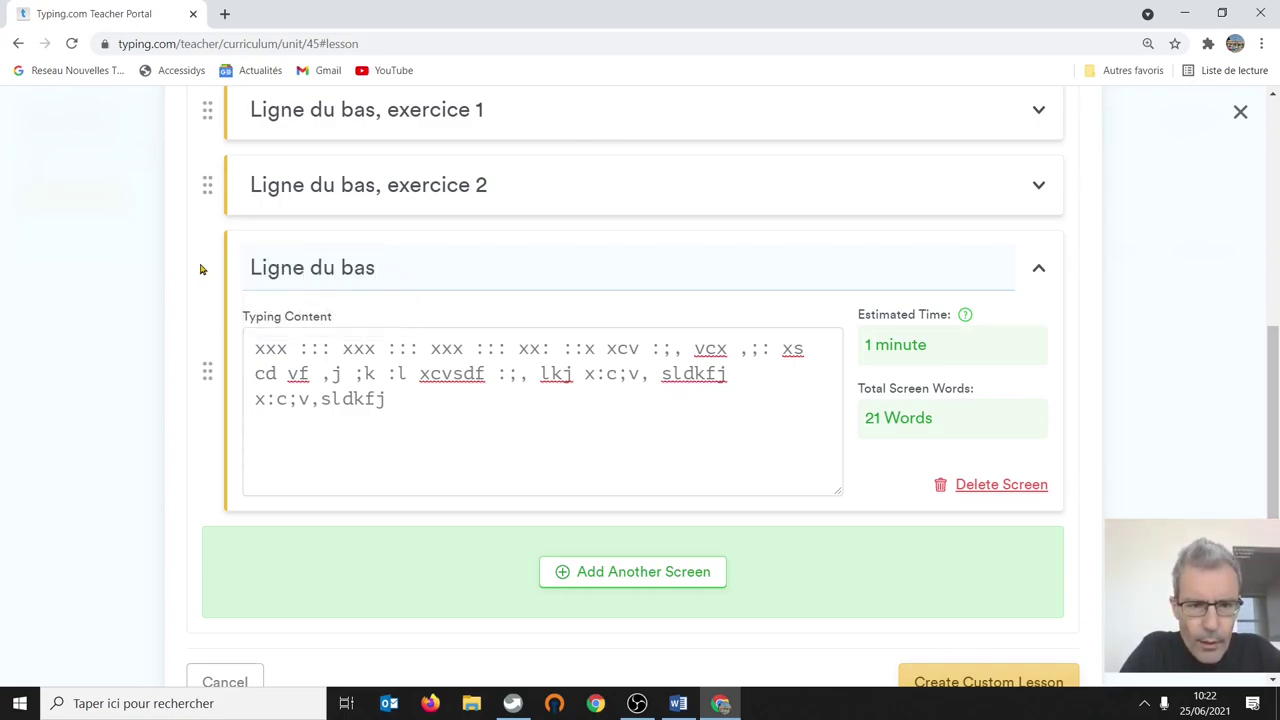
type(", exercice")
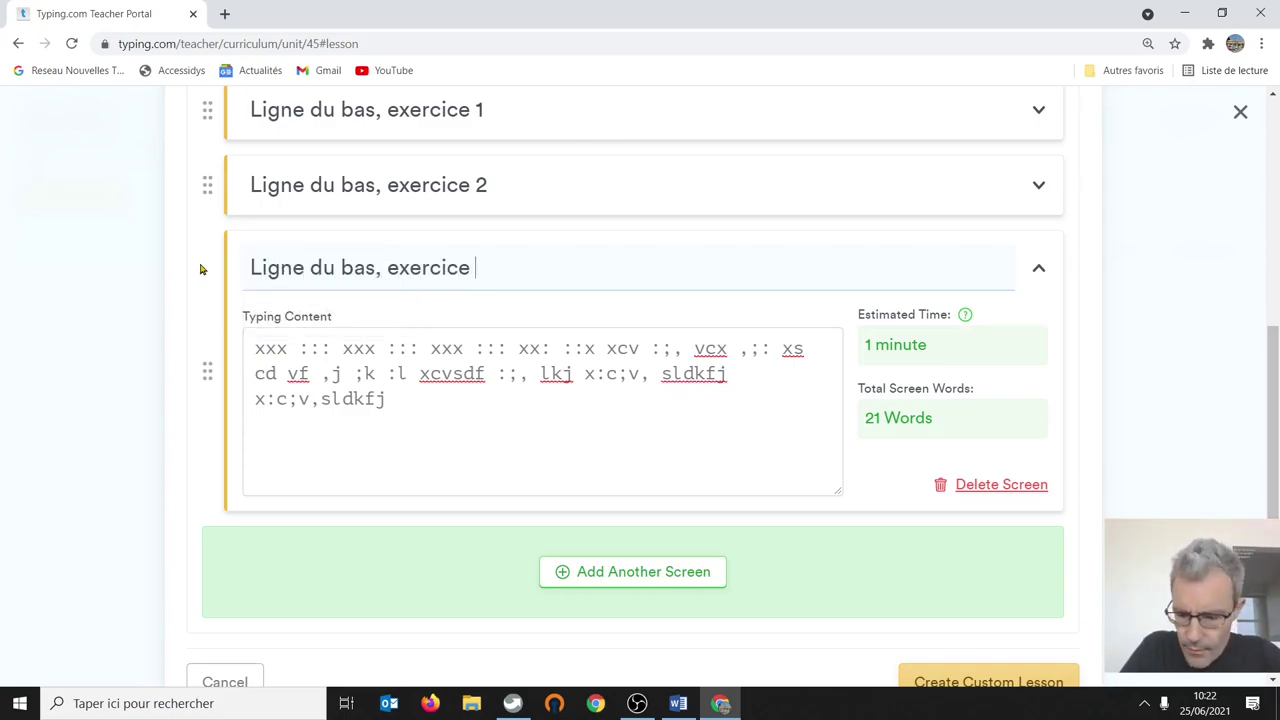
type("3")
left_click(588, 572)
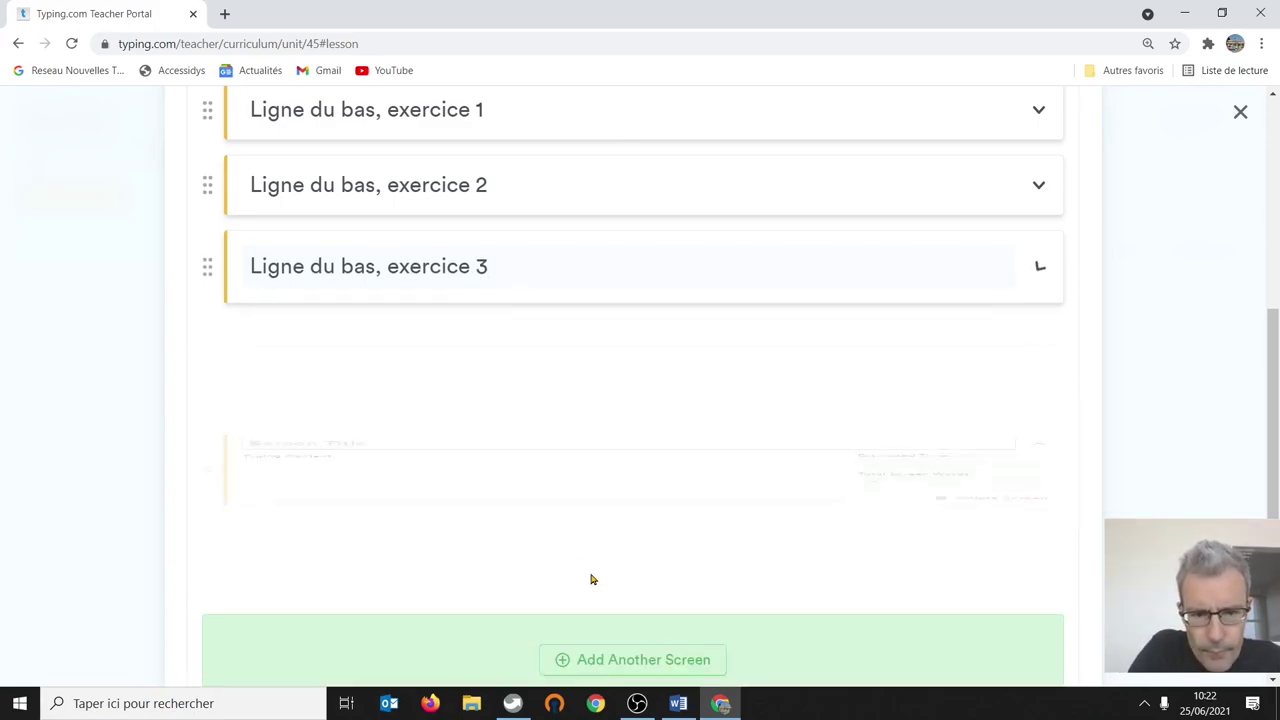
Step: Move the "www !!!" exercise from Word into the fourth lesson screen's typing content, without the bullet character
left_click(700, 705)
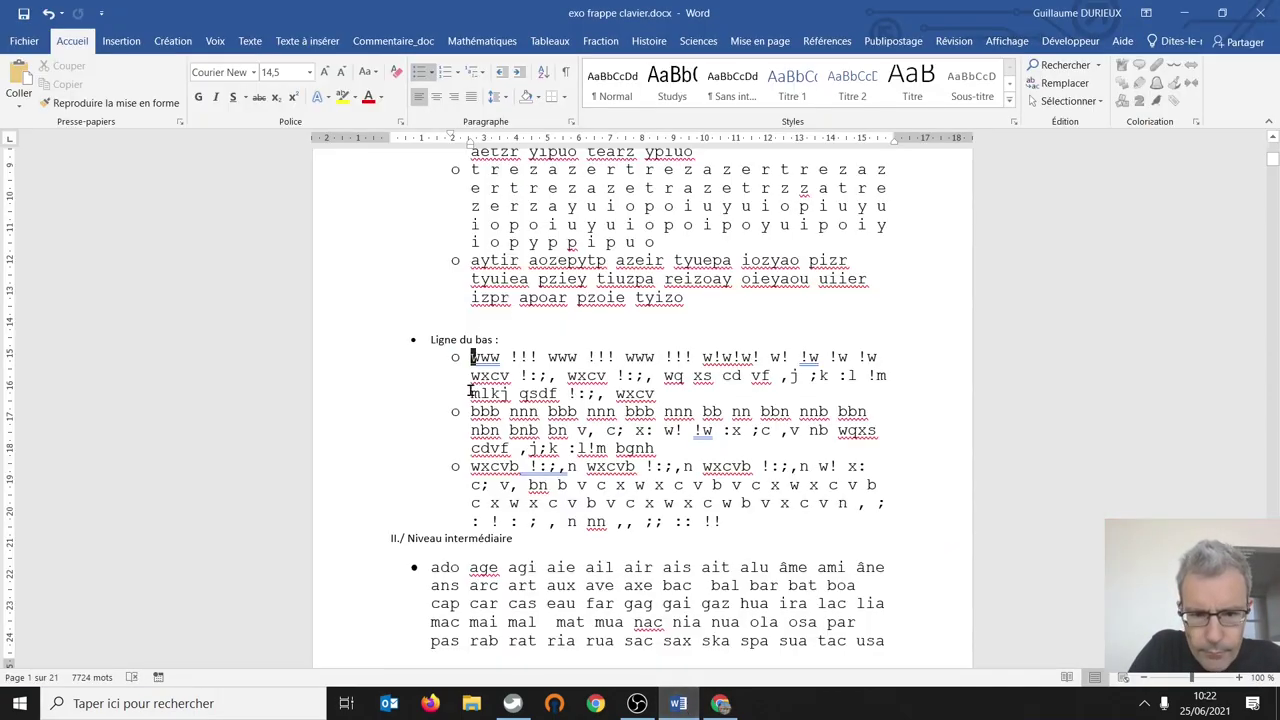
left_click_drag(657, 394, 472, 358)
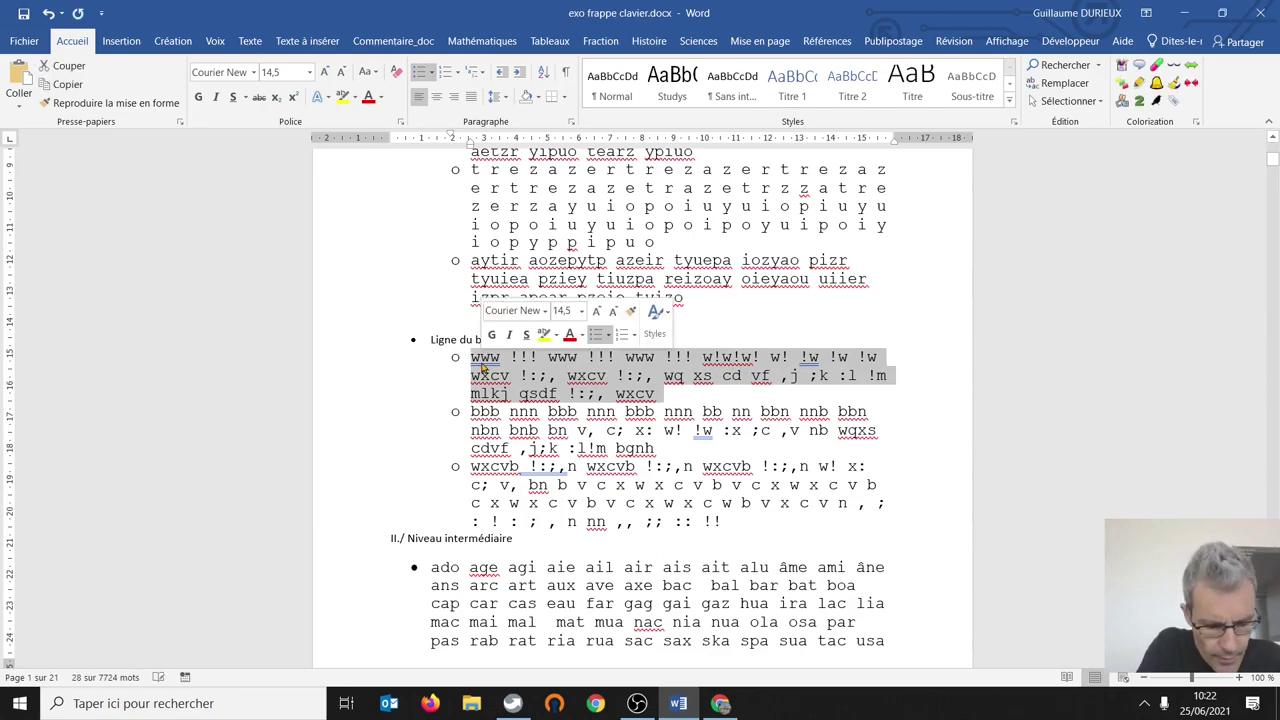
key("Delete")
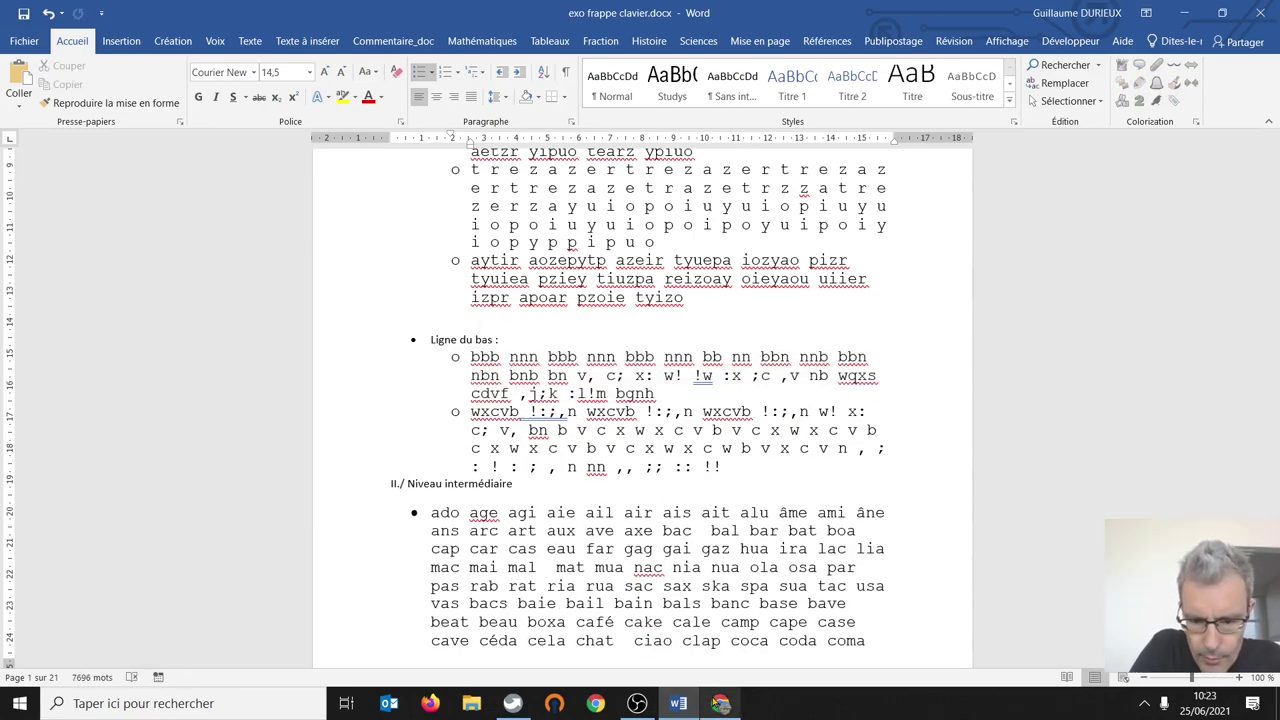
left_click(720, 704)
left_click(339, 420)
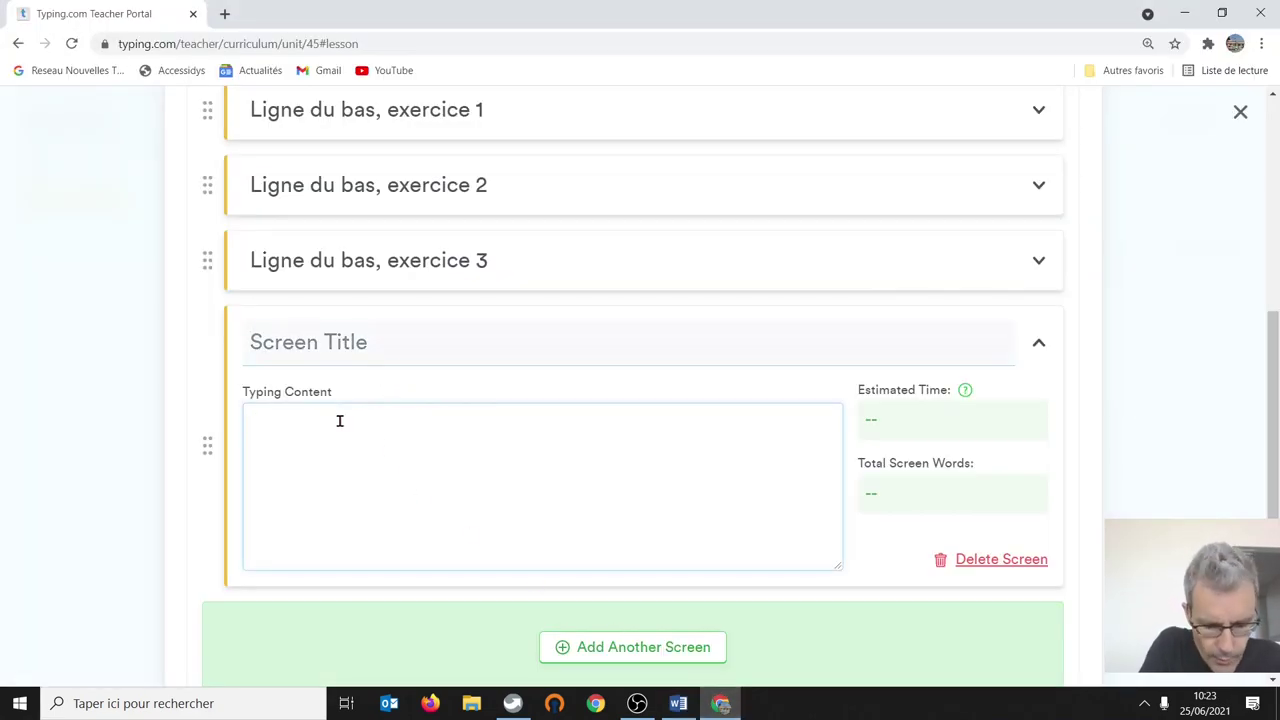
type("o\twww !!! www !!! www !!! w!w!w! w! !w !w !w wxcv !:;, wxcv !:;, wq xs cd vf ,j ;k :l !m mlkj qsdf !:;, wxcv")
left_click(294, 420)
key("BackSpace")
key("BackSpace")
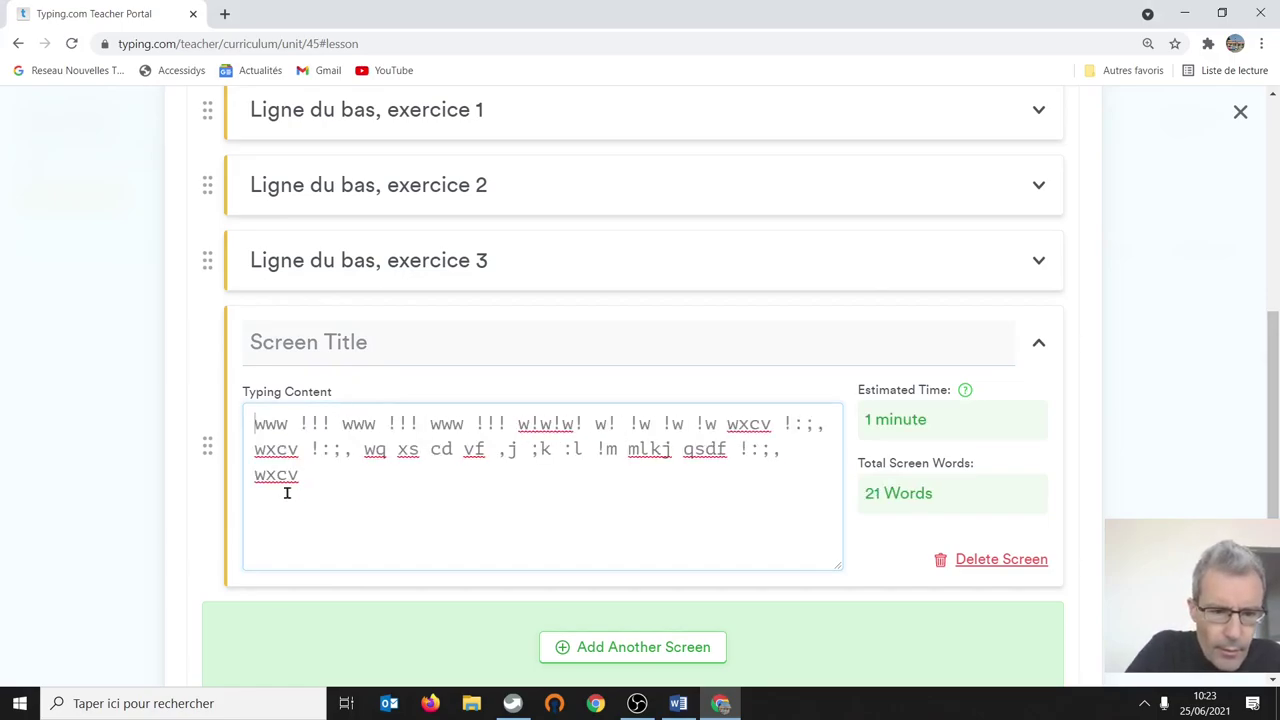
Step: Title the fourth lesson screen "Ligne du bas, exercice 4"
left_click(378, 346)
triple_click(354, 347)
type("L")
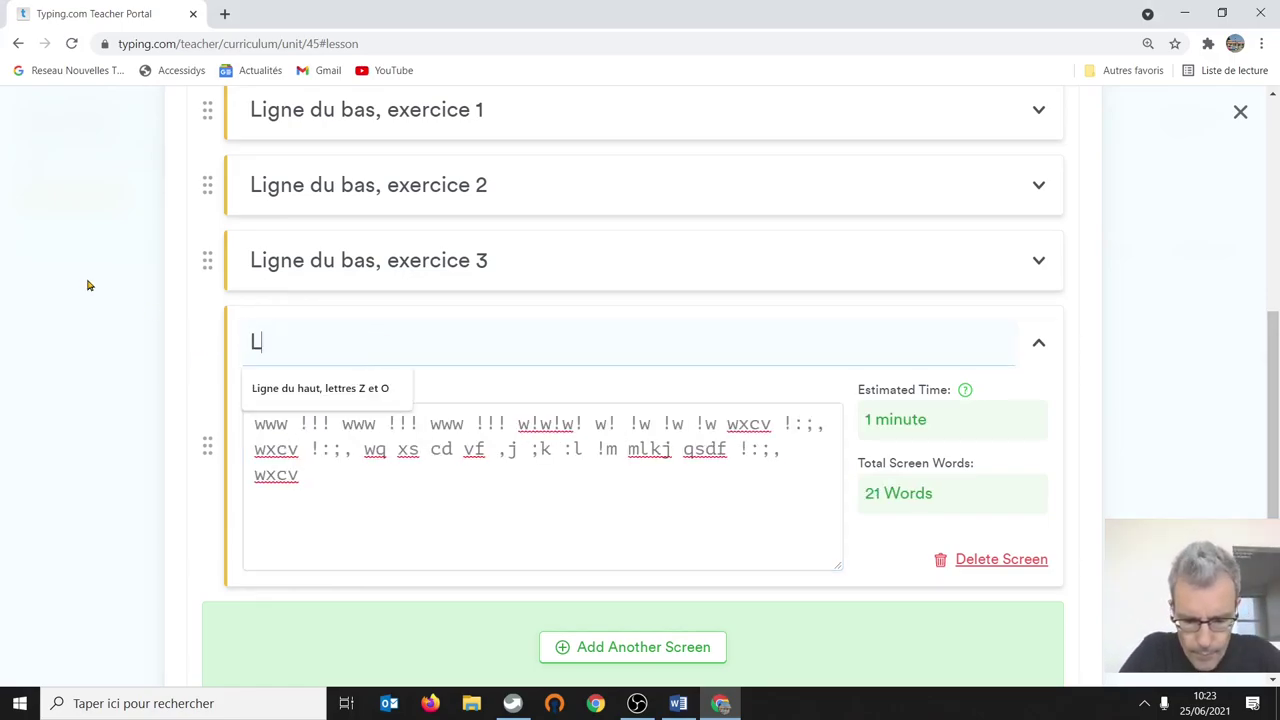
type("igne du bas")
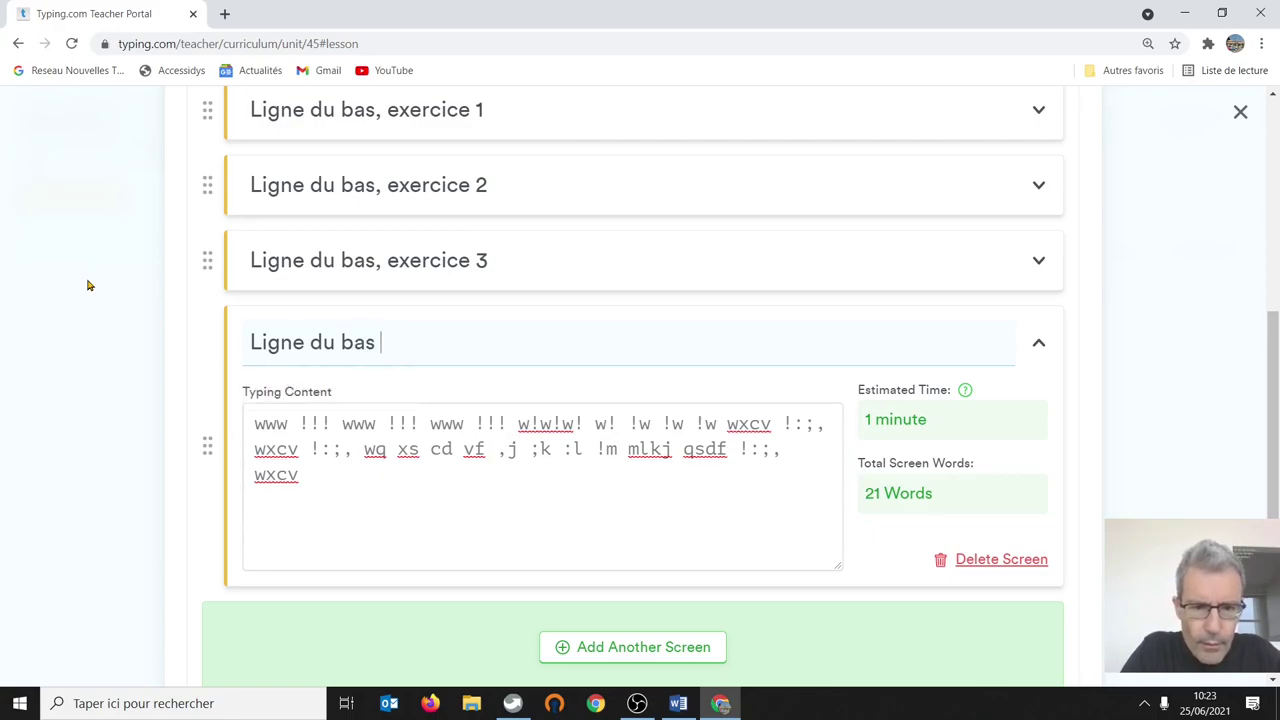
type(", exercice")
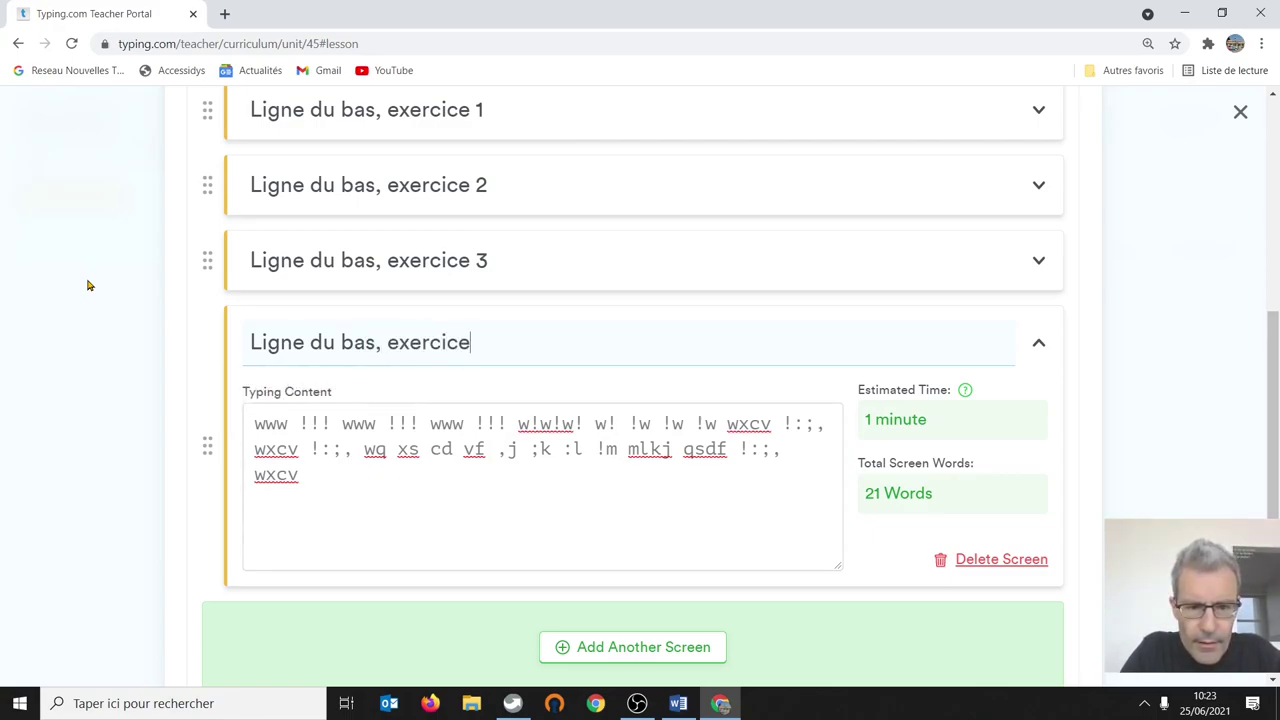
type(" 4")
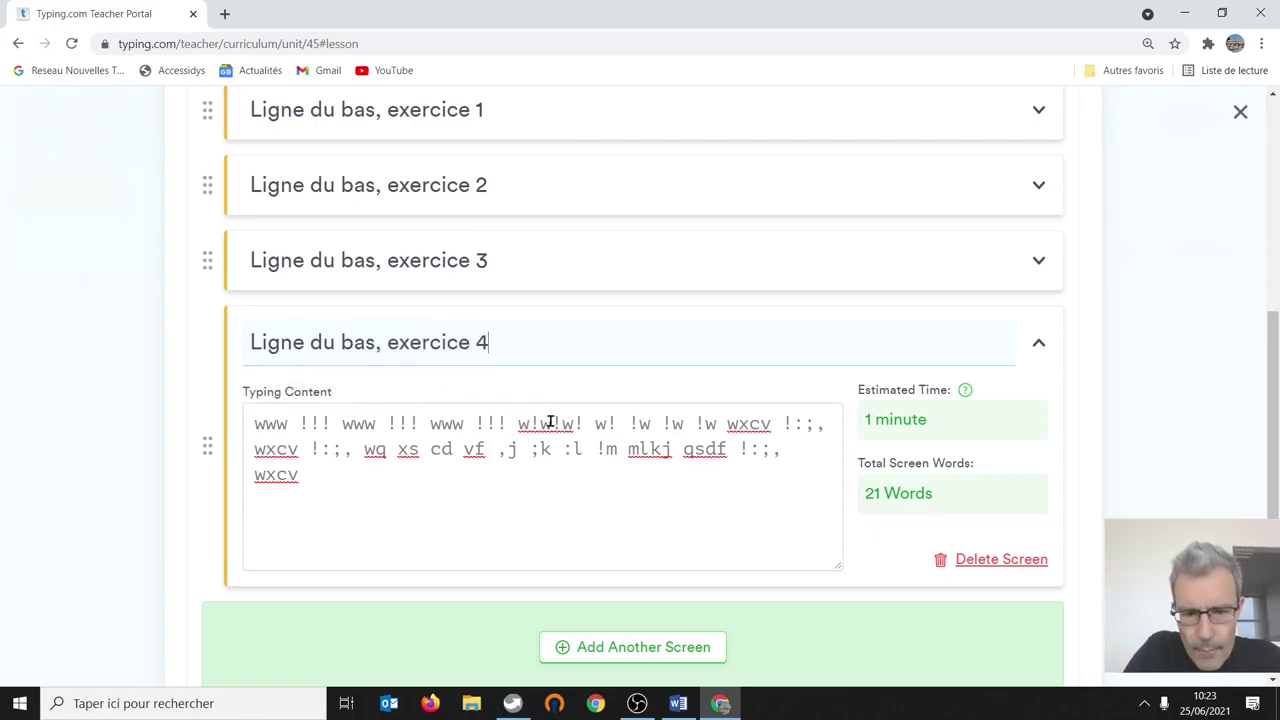
left_click_drag(300, 480, 254, 472)
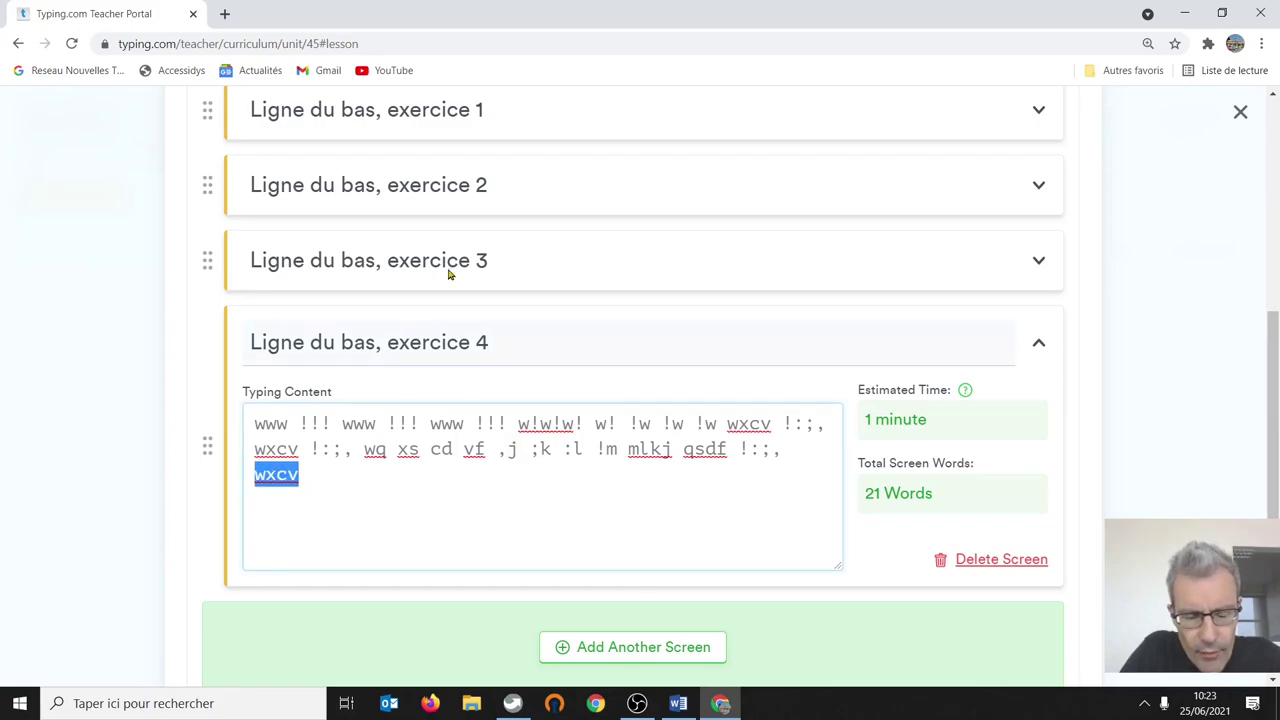
key("BackSpace")
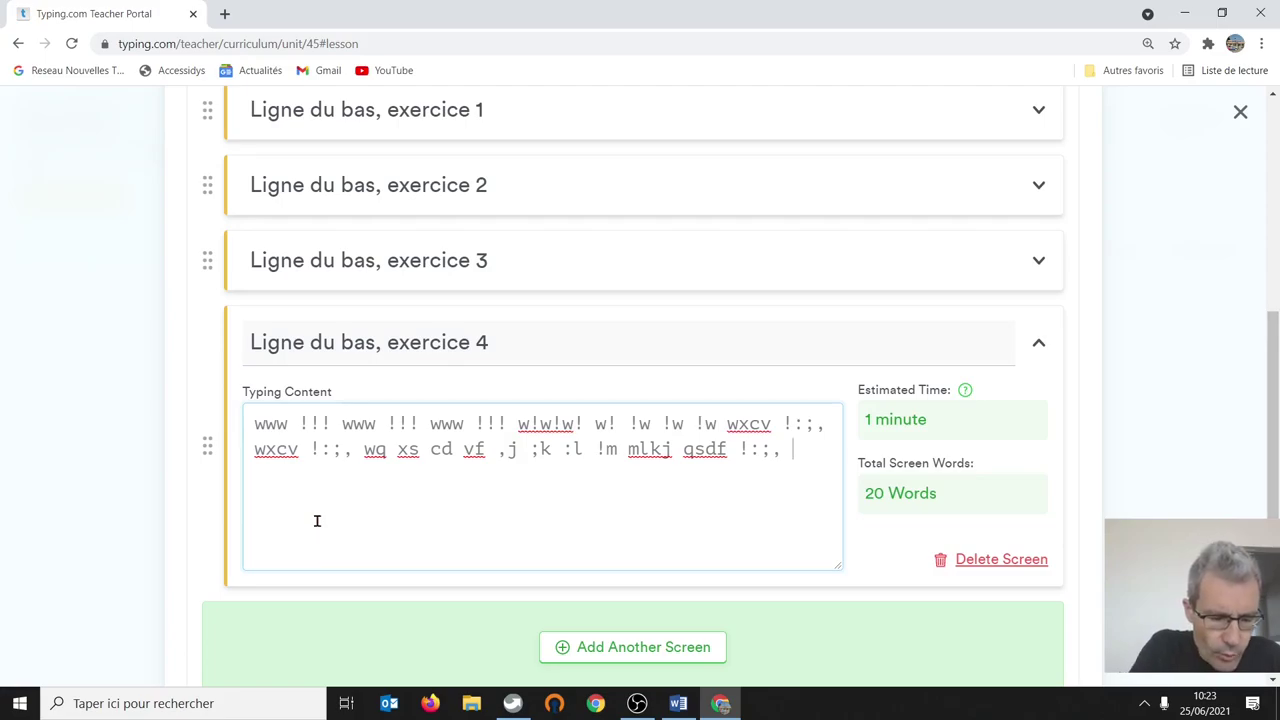
key("ctrl+z")
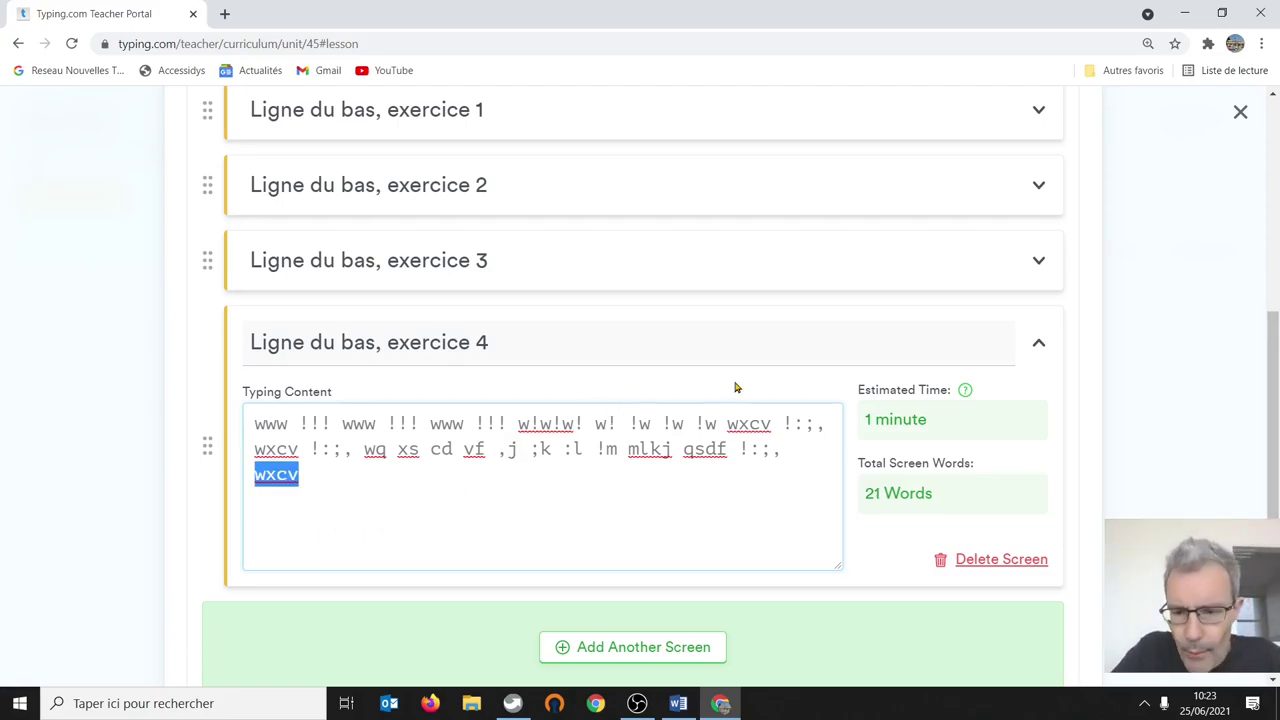
Step: Create the "Niveau 1 : Ligne du bas" custom lesson from its four completed screens
scroll(785, 393, "down", 1)
scroll(785, 393, "down", 2)
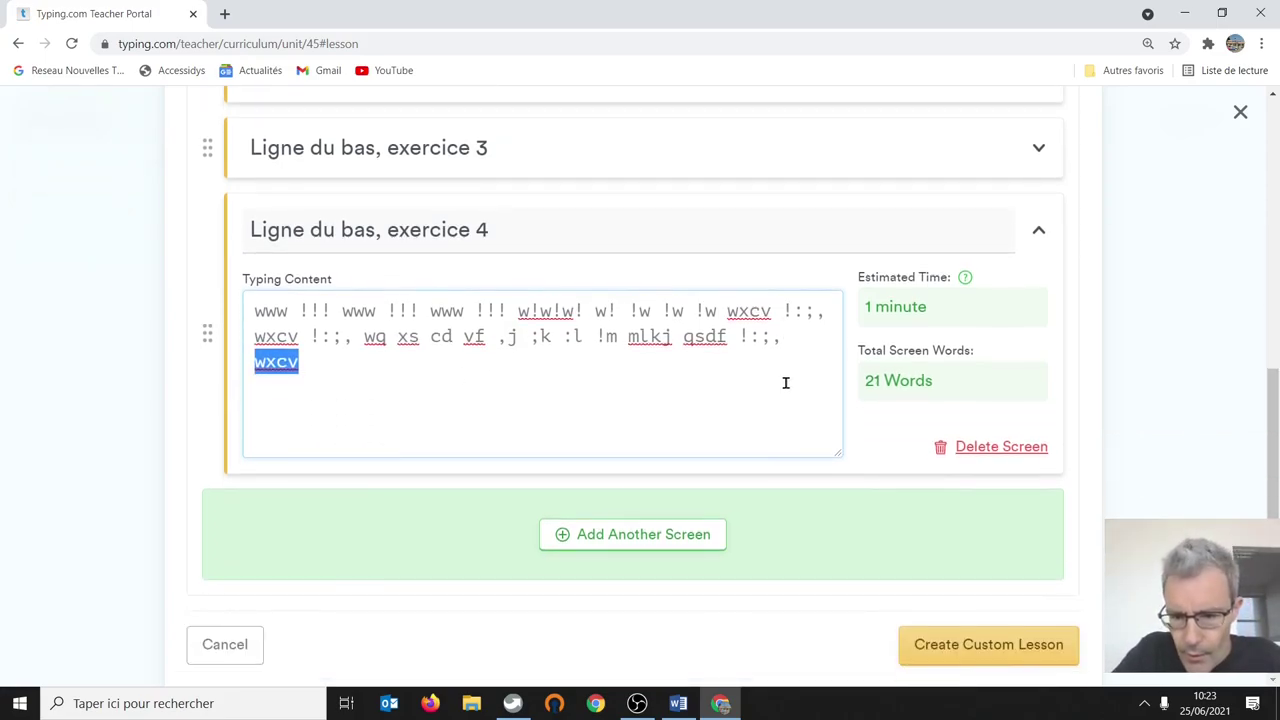
left_click(955, 648)
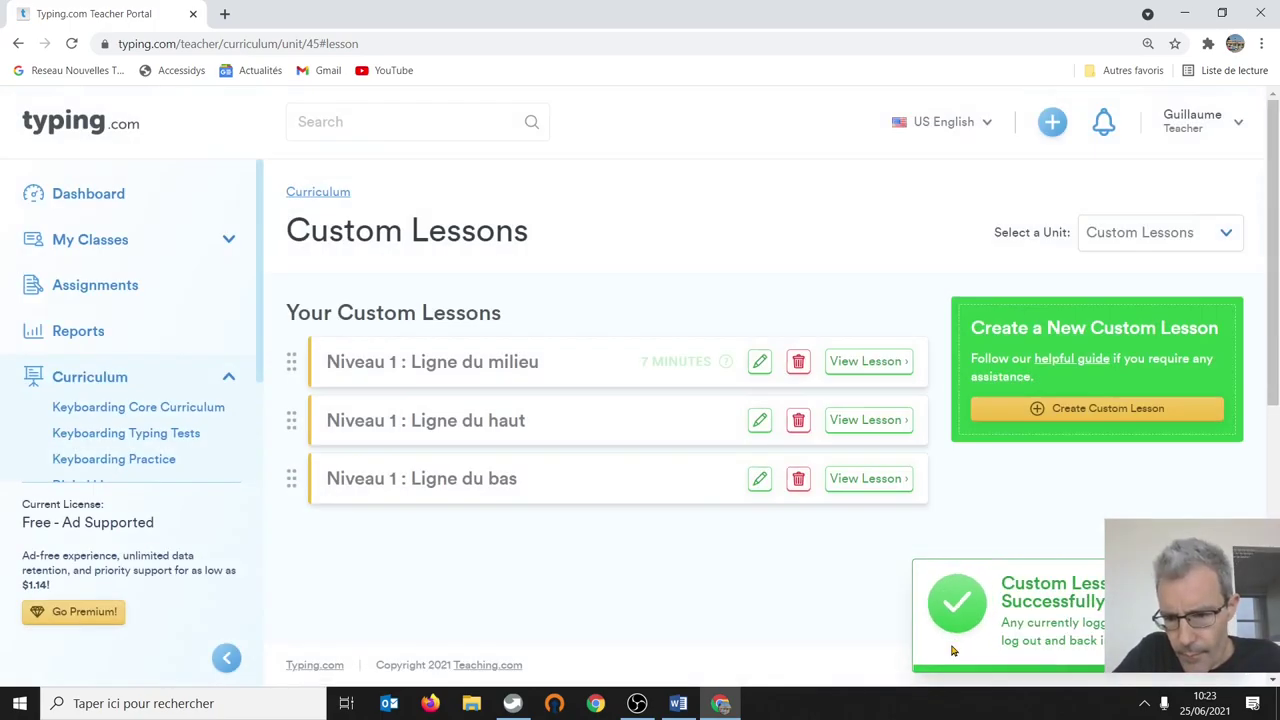
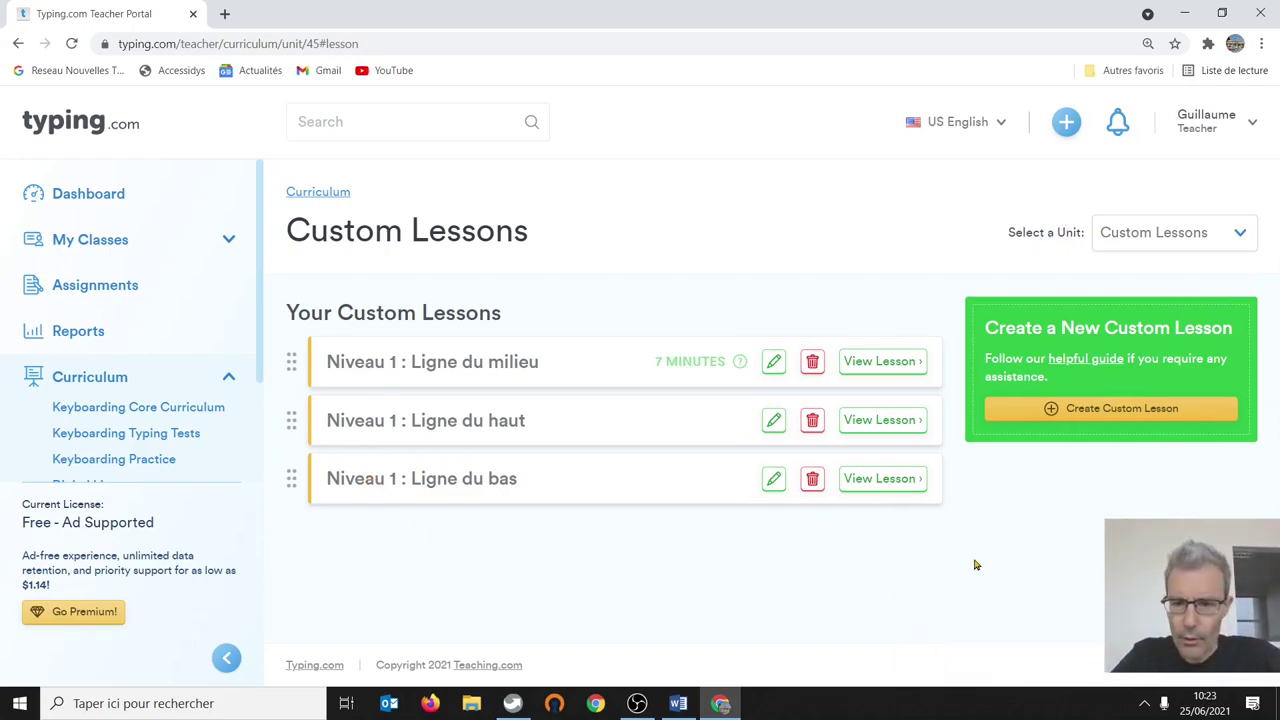
Step: Start a new custom lesson and title it "Niveau 2 : Lettre par lettre"
left_click(1121, 410)
left_click(260, 292)
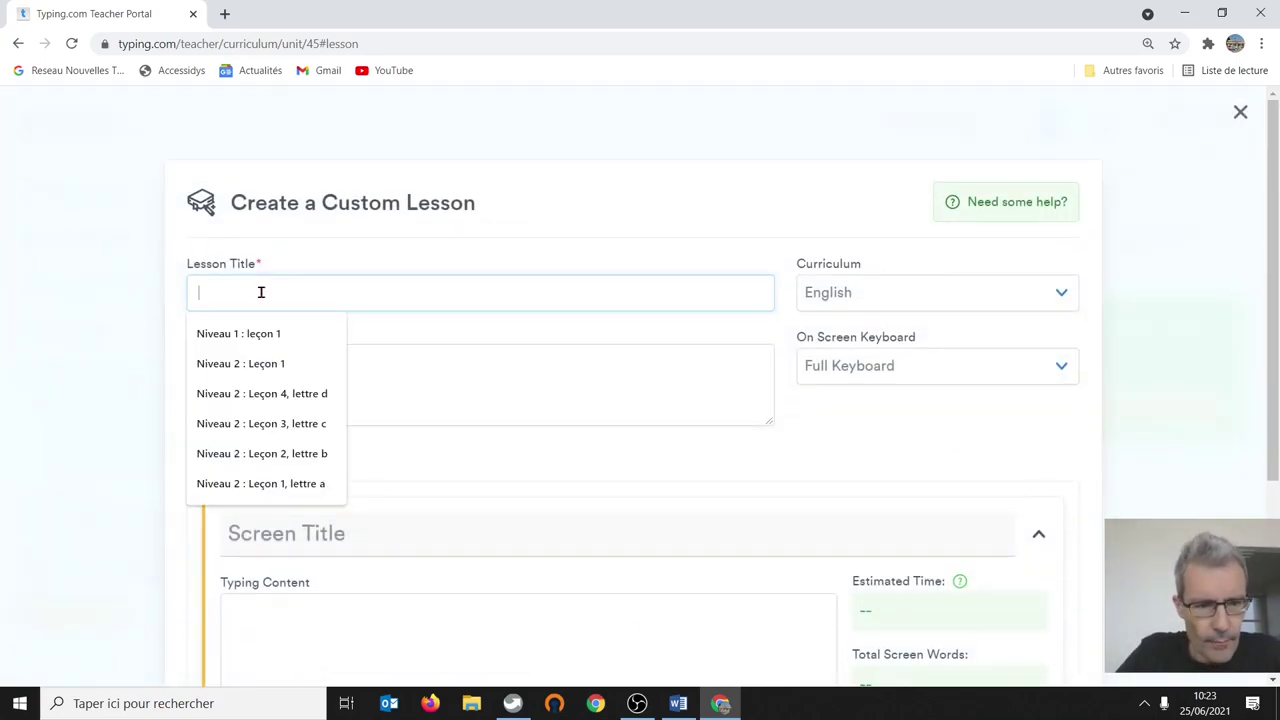
type("Niv")
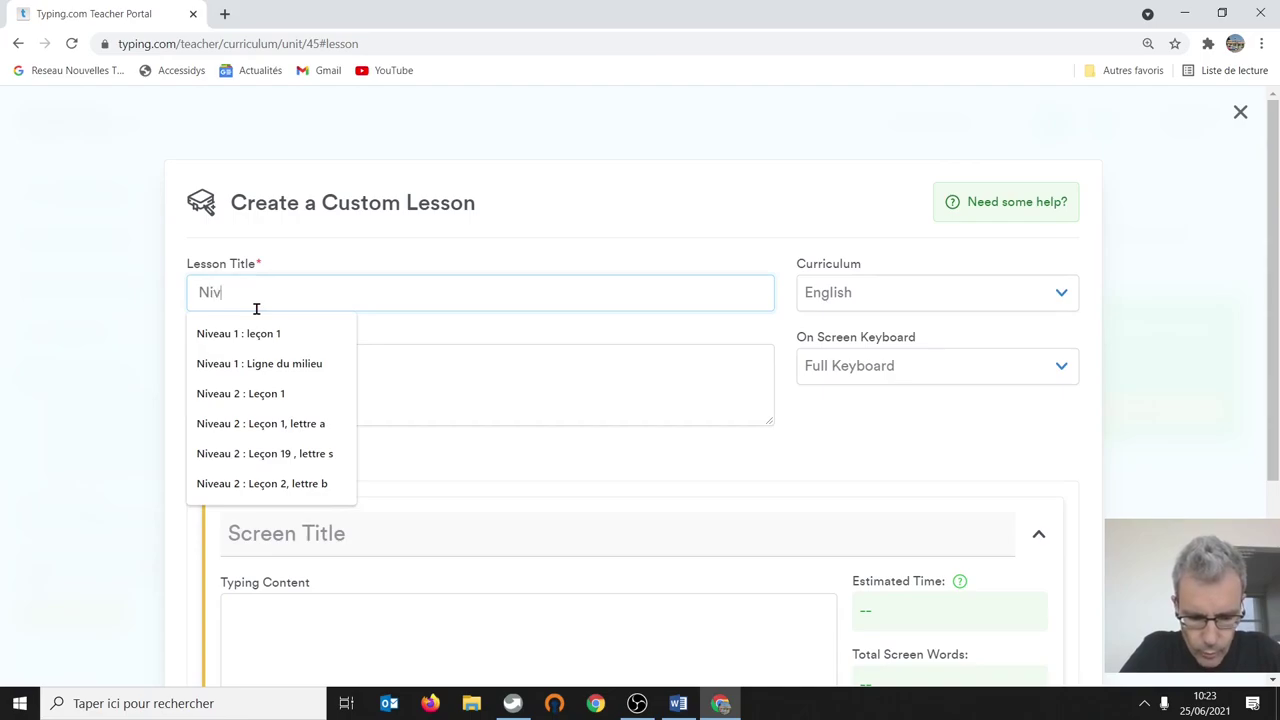
type("eau")
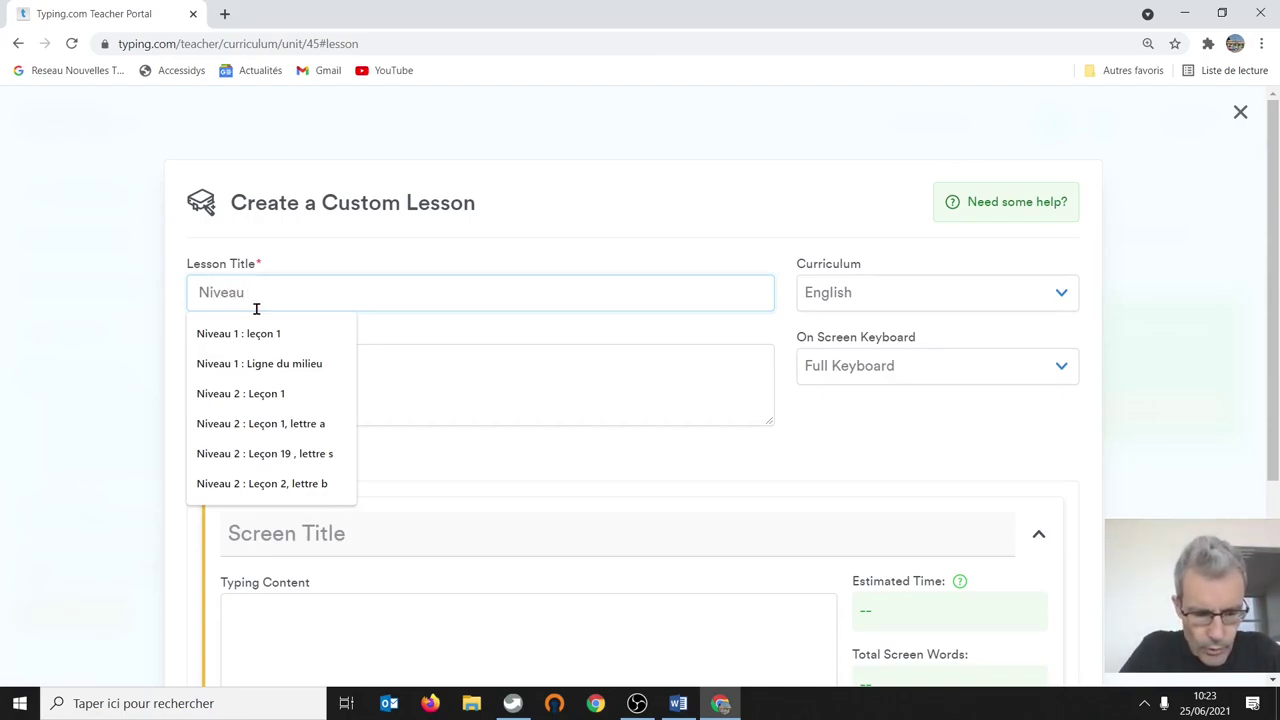
type("1")
key("BackSpace")
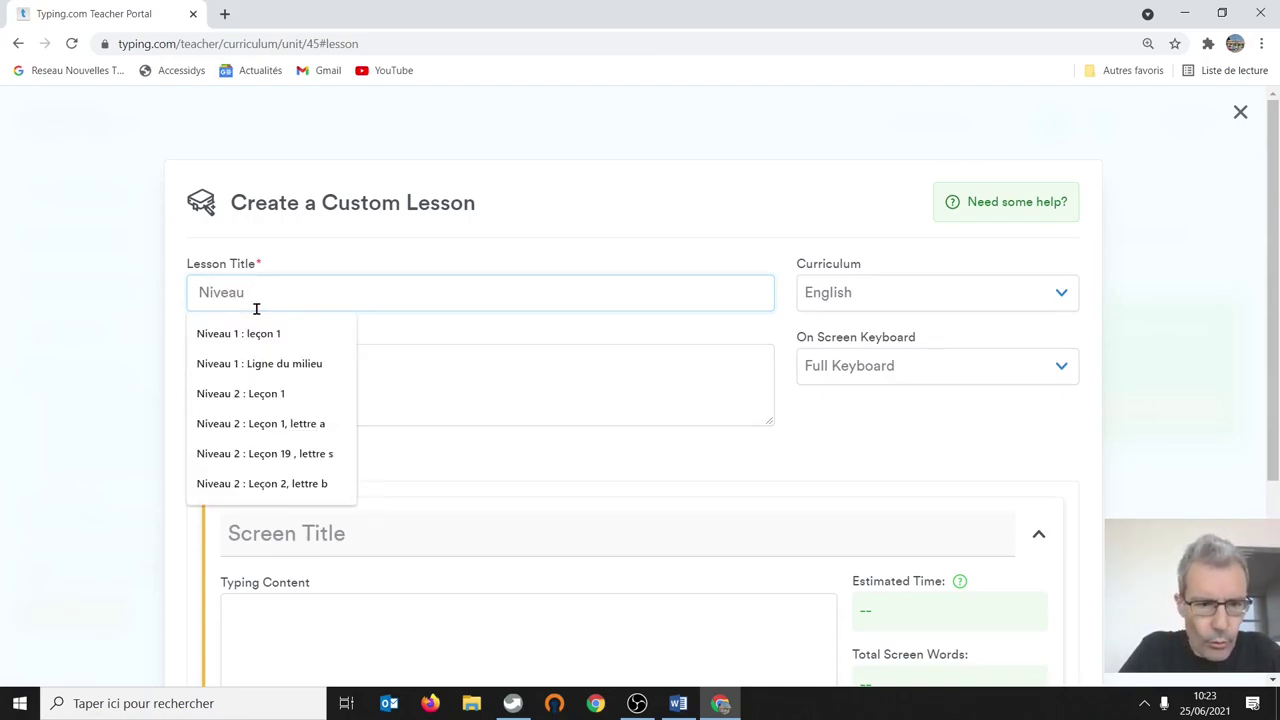
type("2")
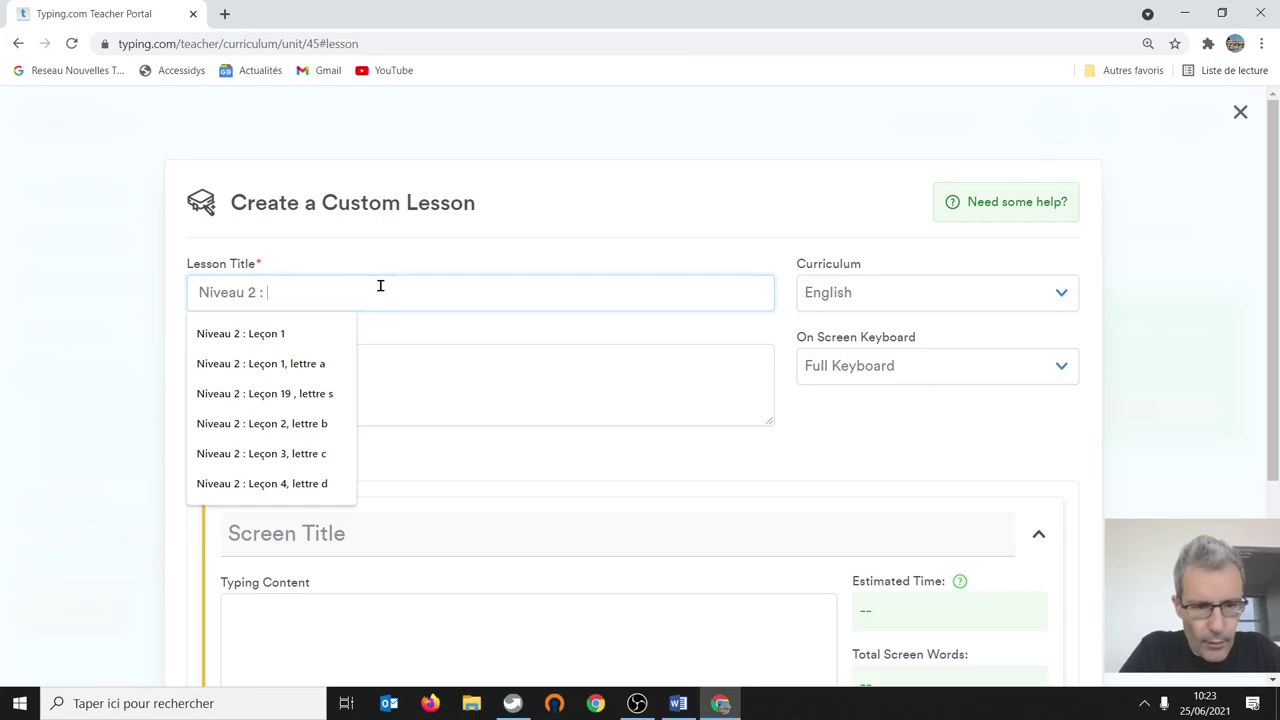
type(": Let")
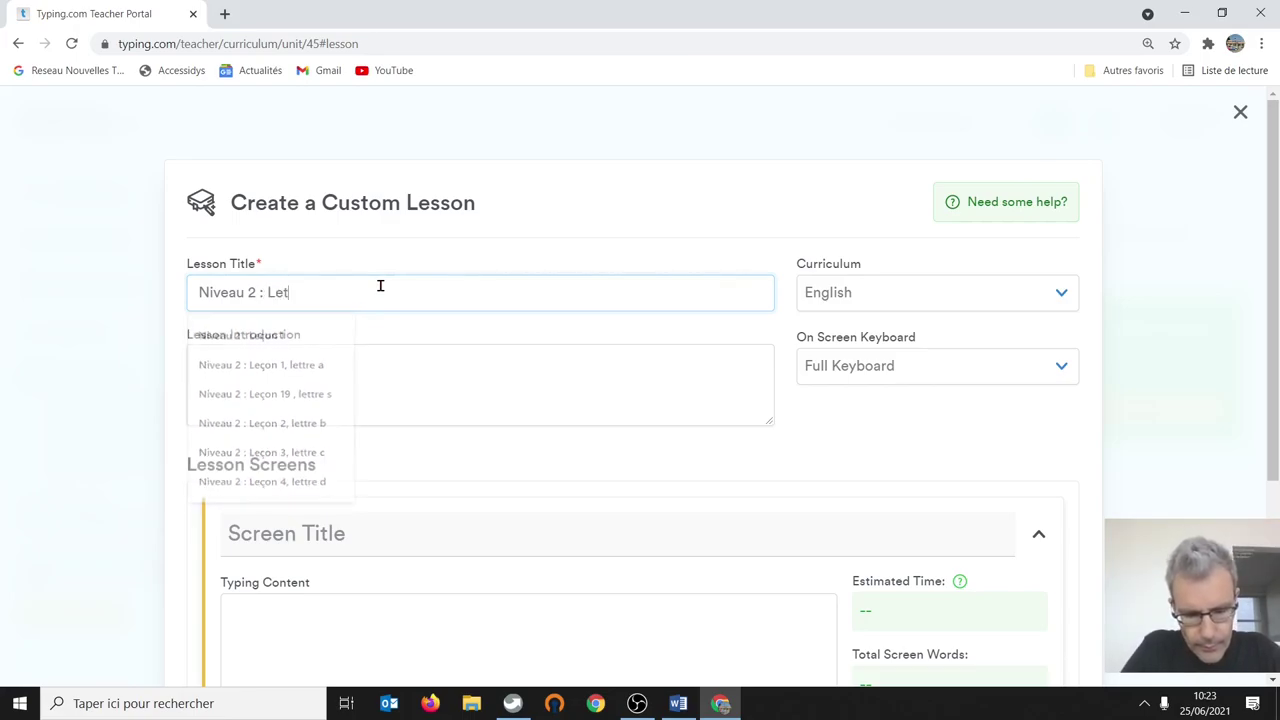
type("tre par ")
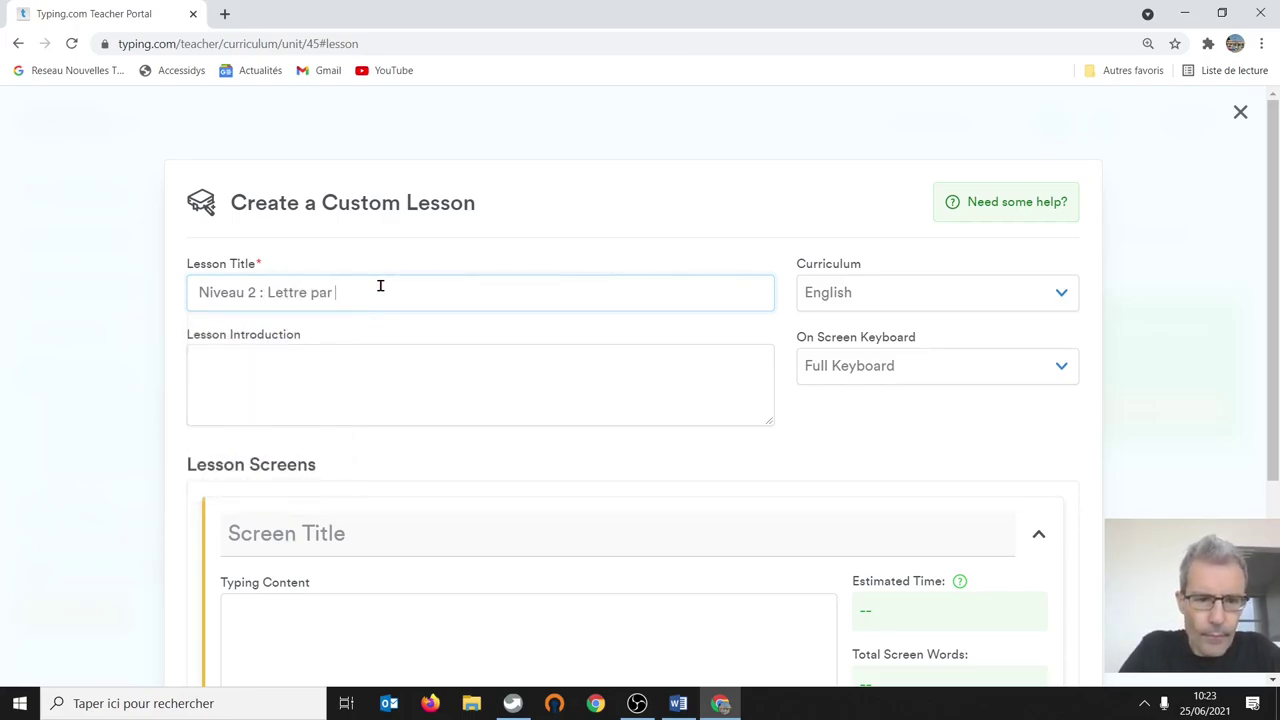
type("lettre")
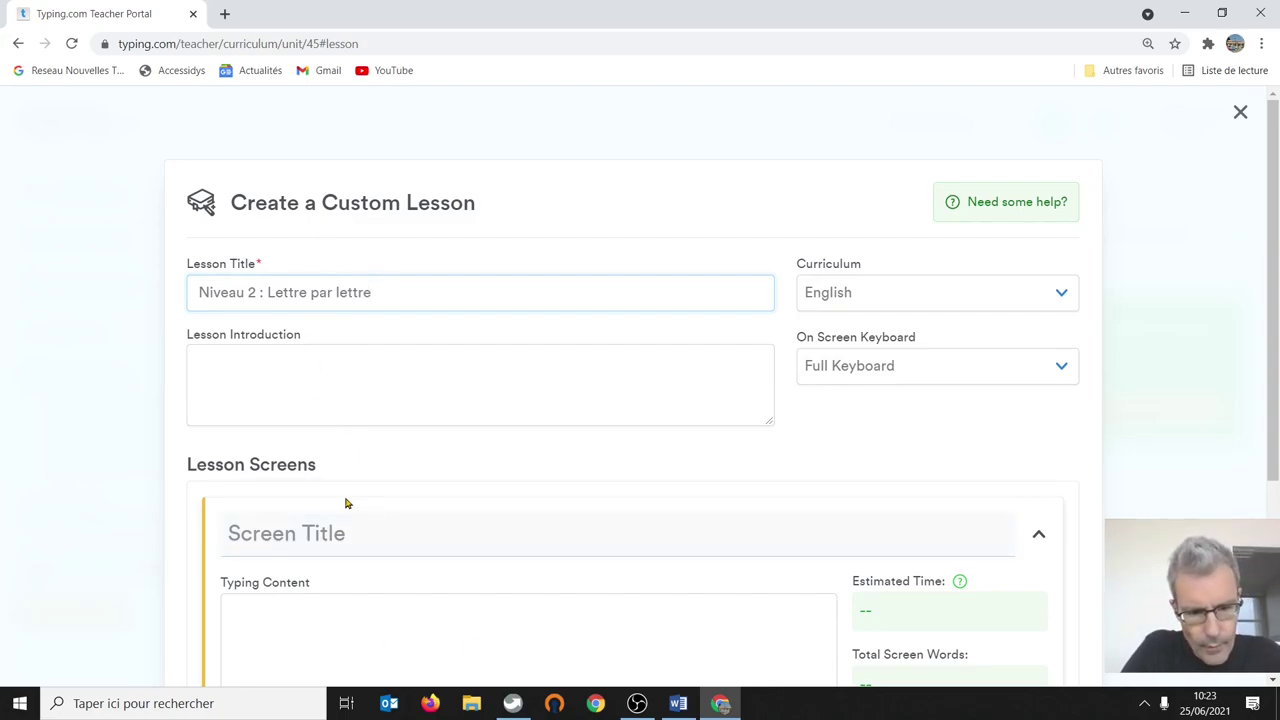
Step: Title the new lesson's first screen "Lettre A"
left_click(377, 531)
key("ctrl+a")
type("Lettre A")
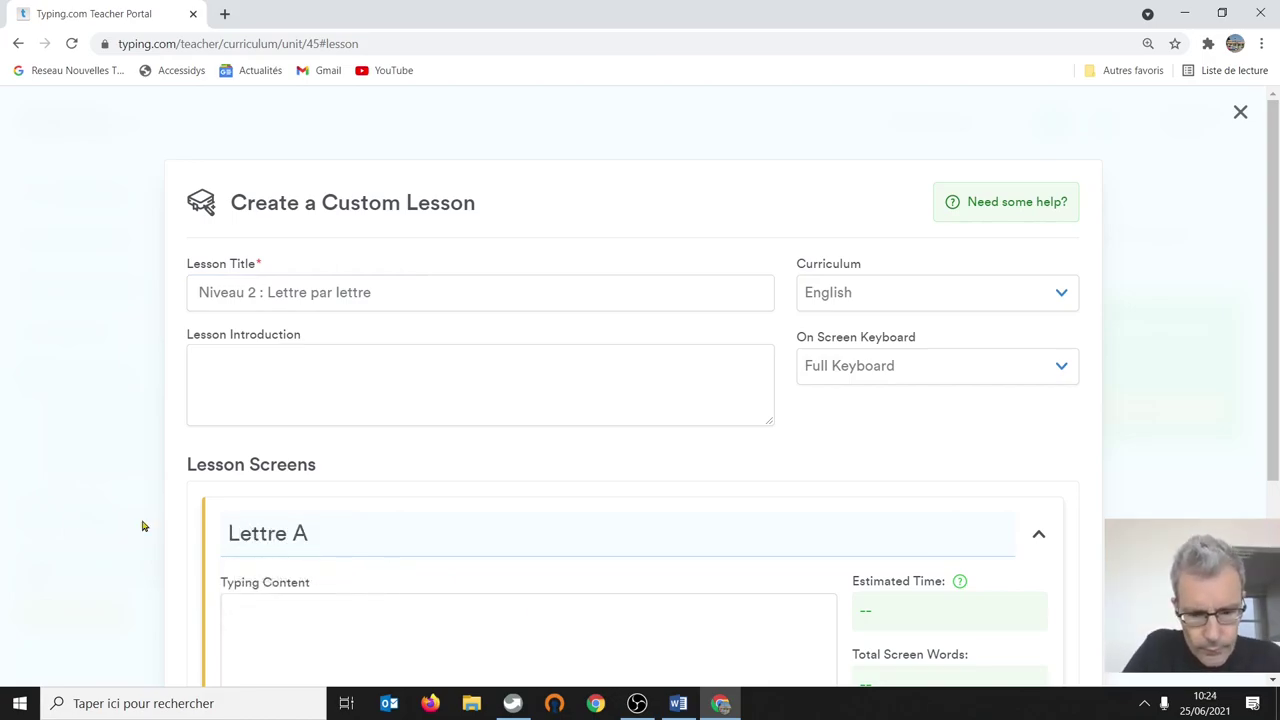
Step: Switch to Word and cut the whole first word list, "ado age agi" through "tuba tzar", under "Niveau intermédiaire"
left_click(678, 703)
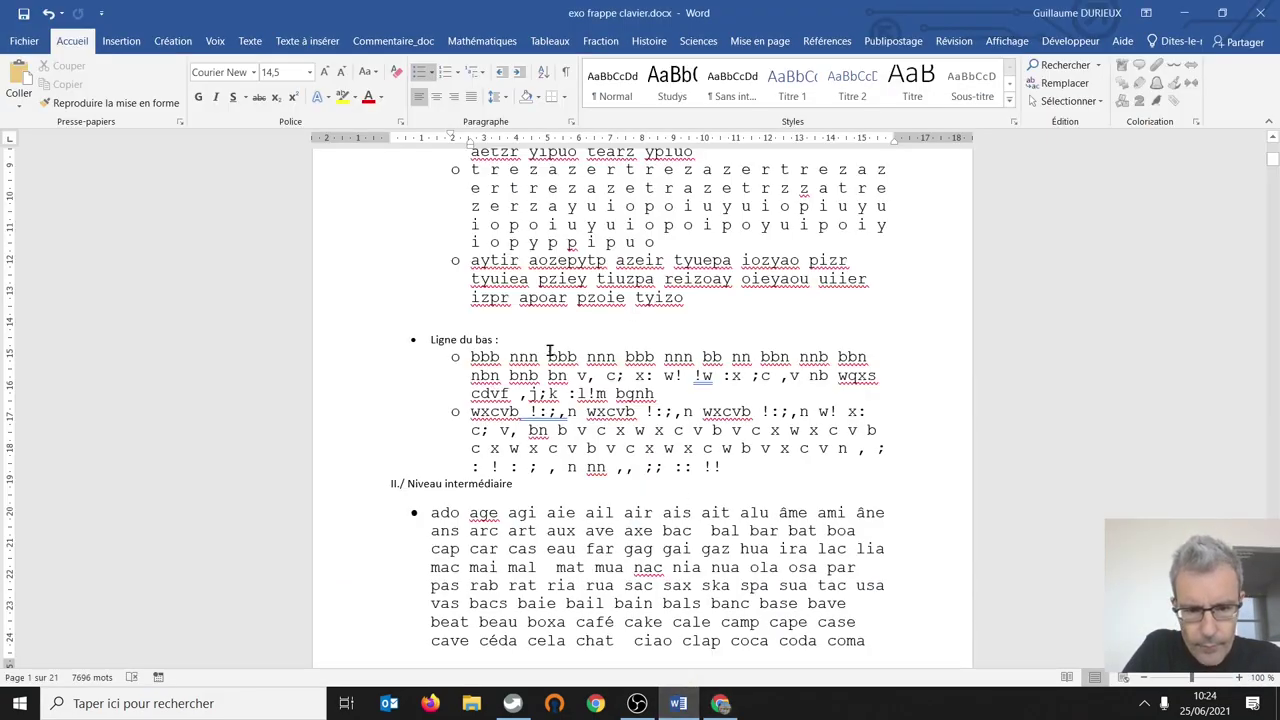
scroll(534, 362, "down", 2)
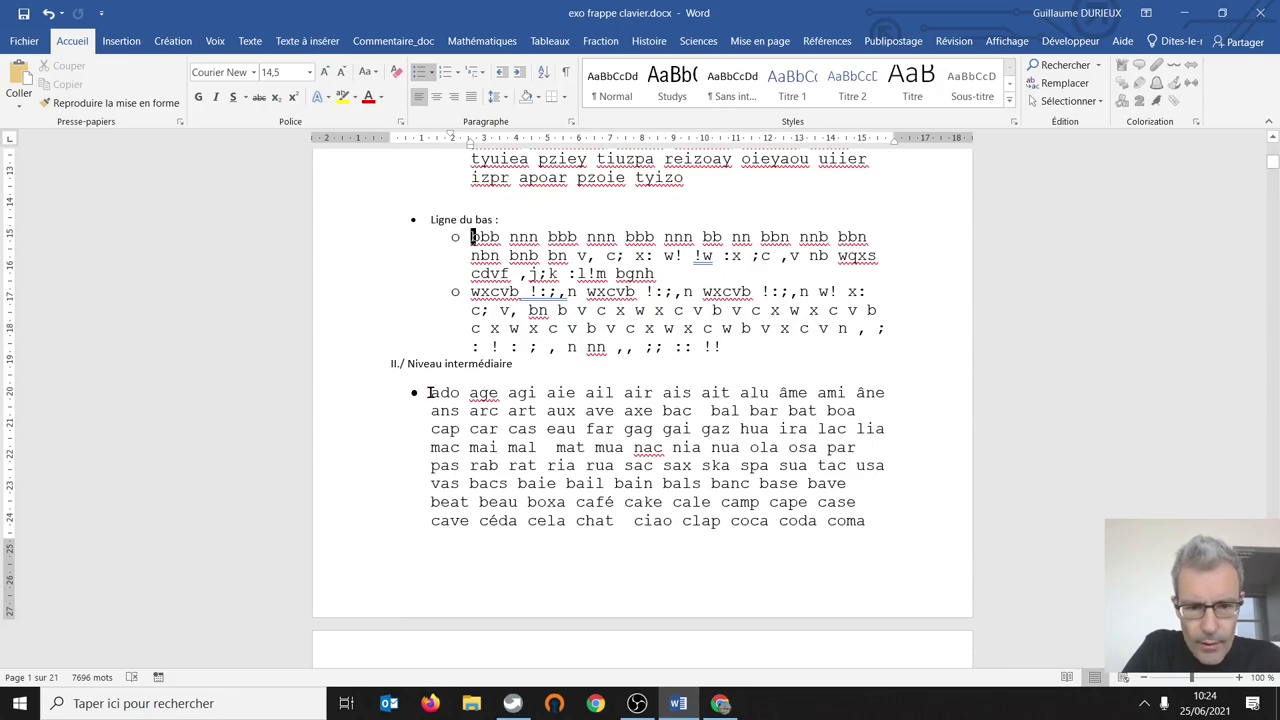
left_click_drag(428, 392, 600, 440)
scroll(606, 525, "down", 4)
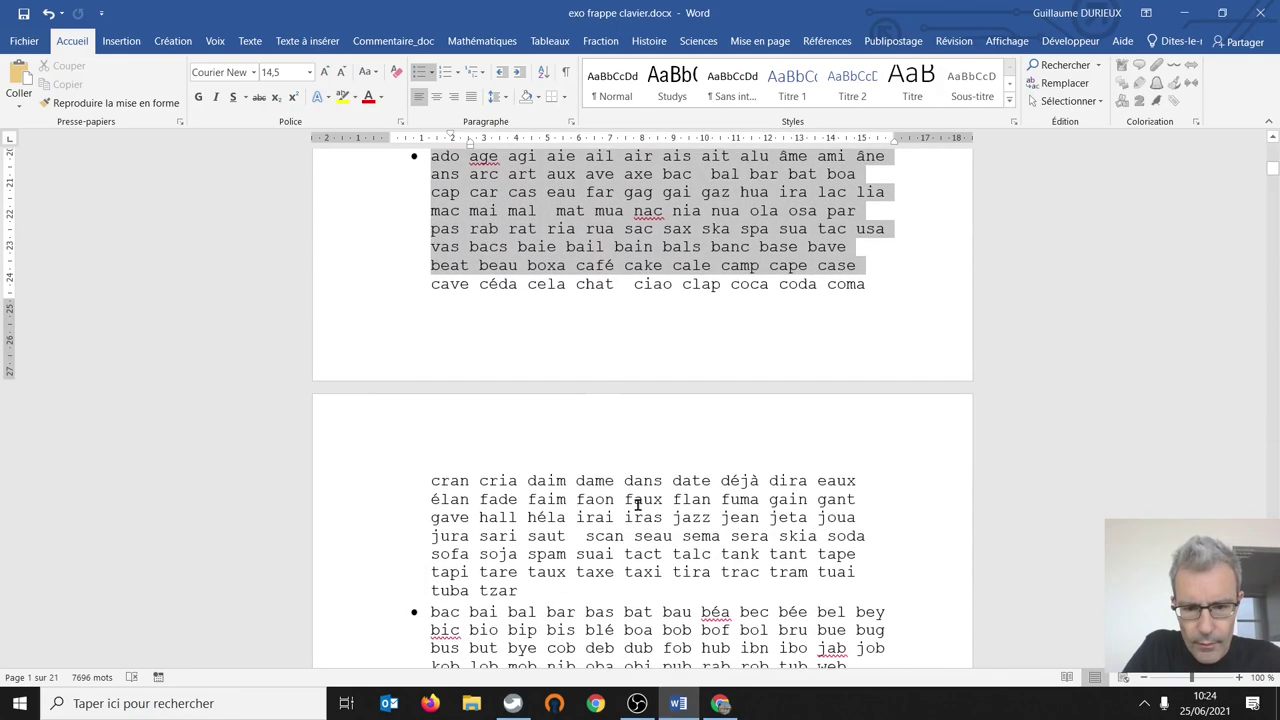
scroll(637, 505, "down", 2)
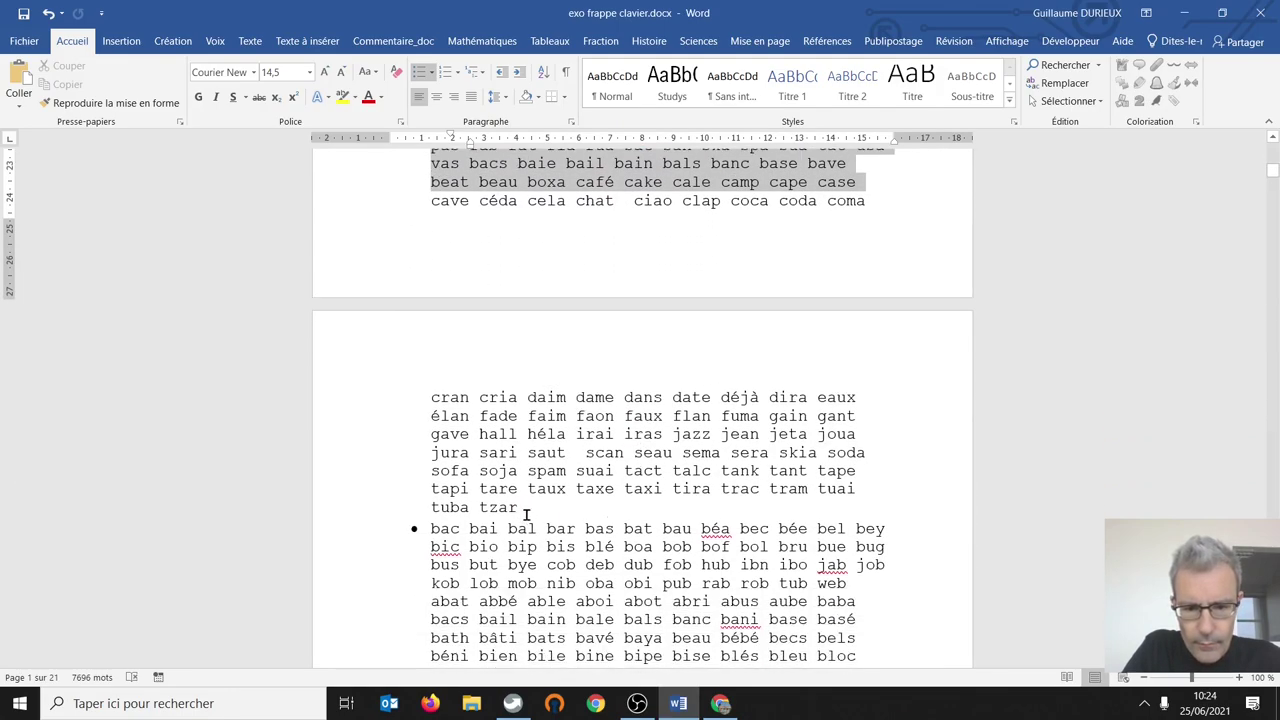
scroll(525, 514, "down", 2)
left_click(520, 380)
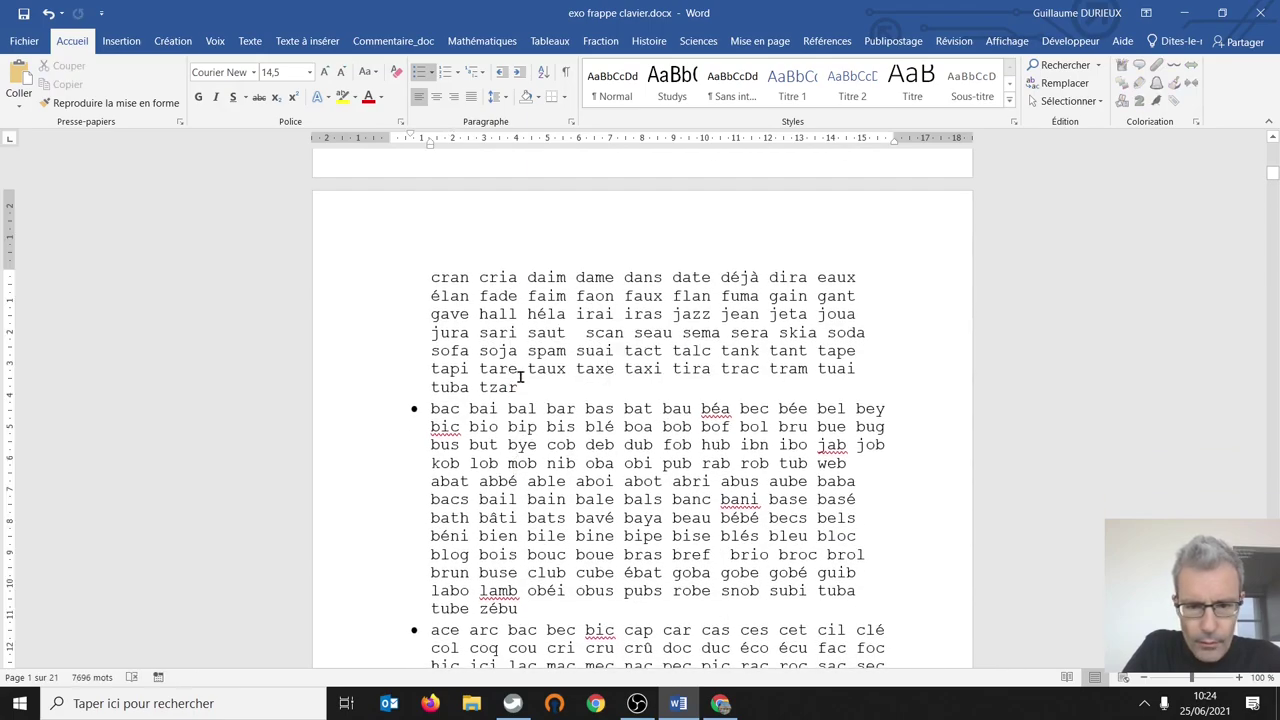
left_click_drag(520, 378, 433, 240)
scroll(469, 309, "up", 2)
key("ctrl+x")
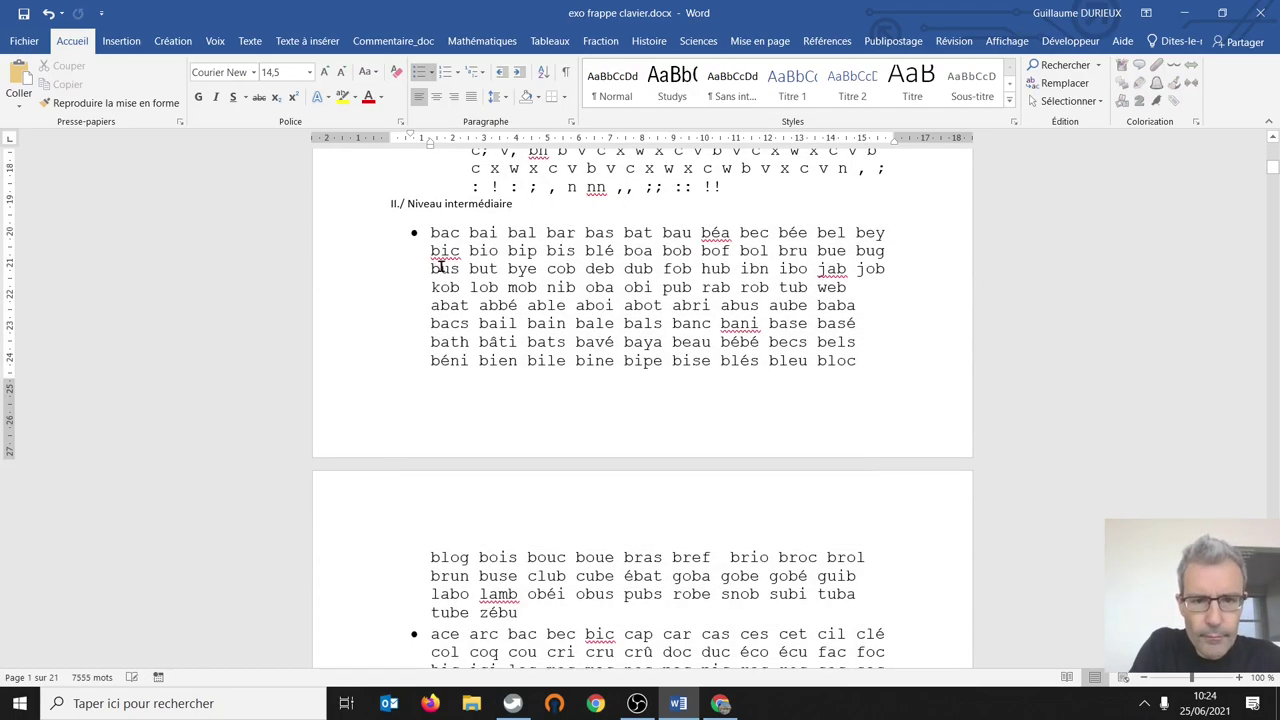
Step: Paste the cut word list into the "Lettre A" screen's typing content in Typing.com and remove its leading bullet character
left_click(722, 706)
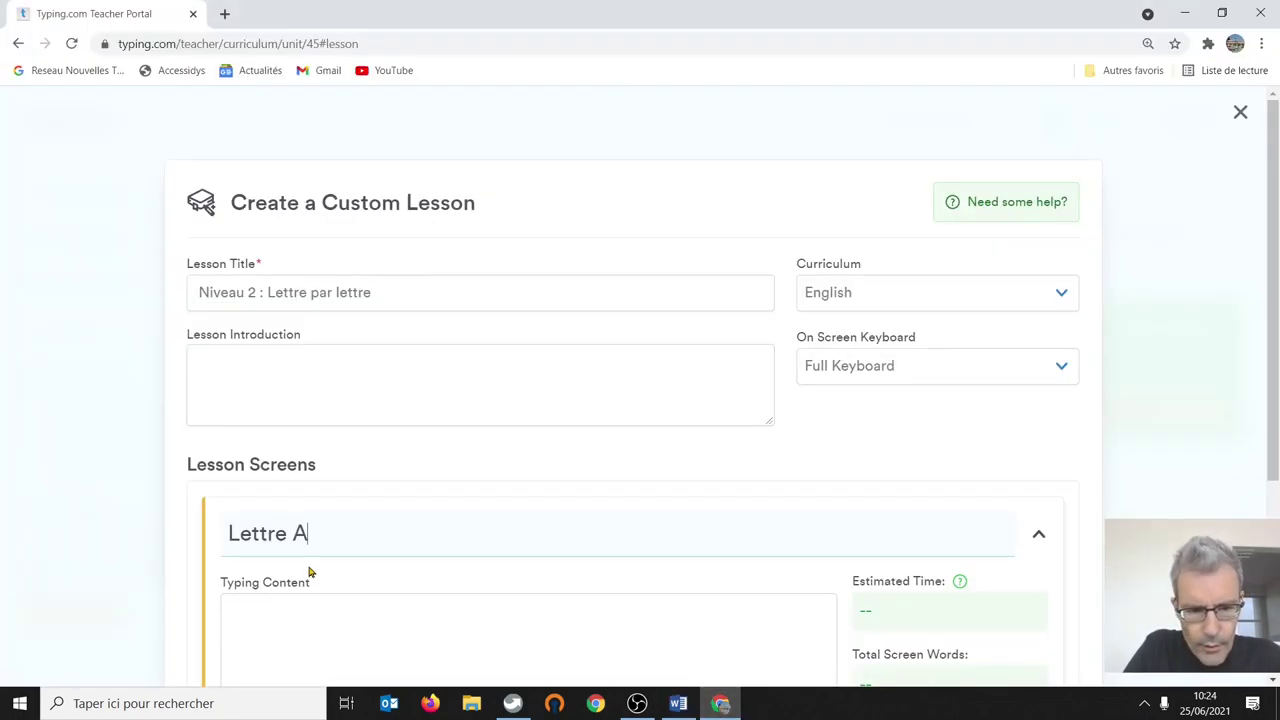
left_click(307, 612)
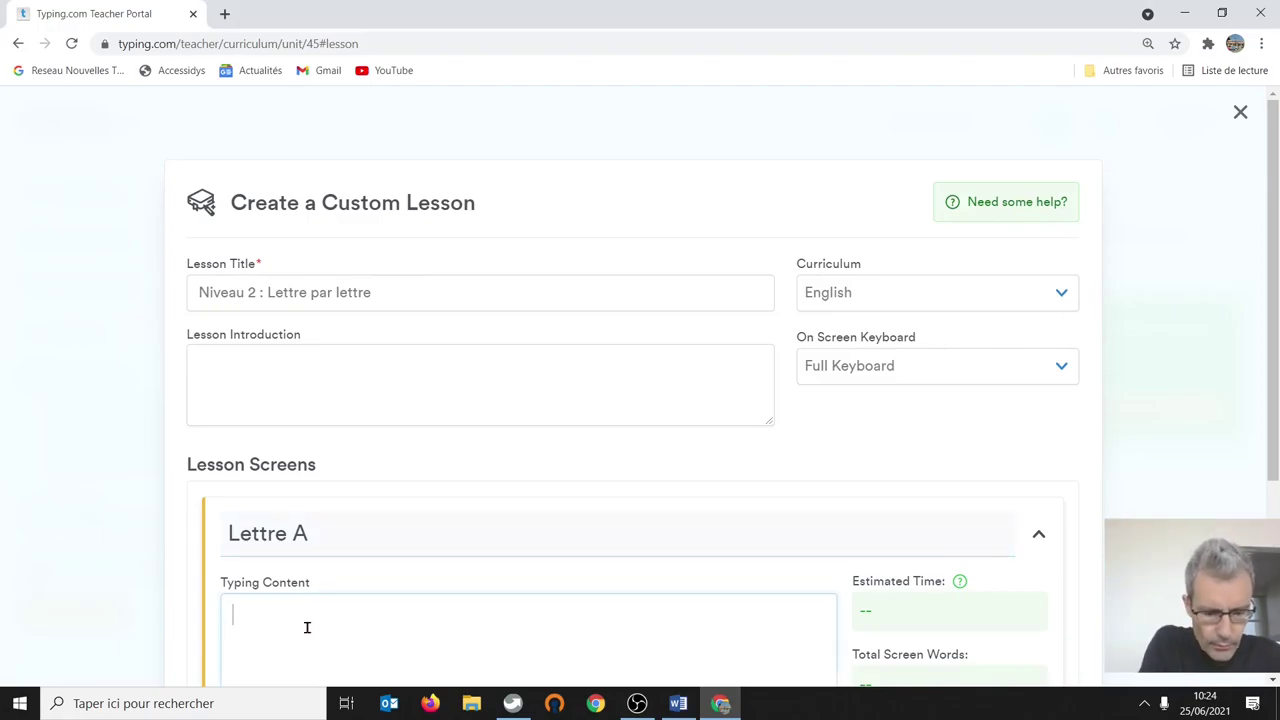
key("ctrl+v")
scroll(400, 571, "up", 10)
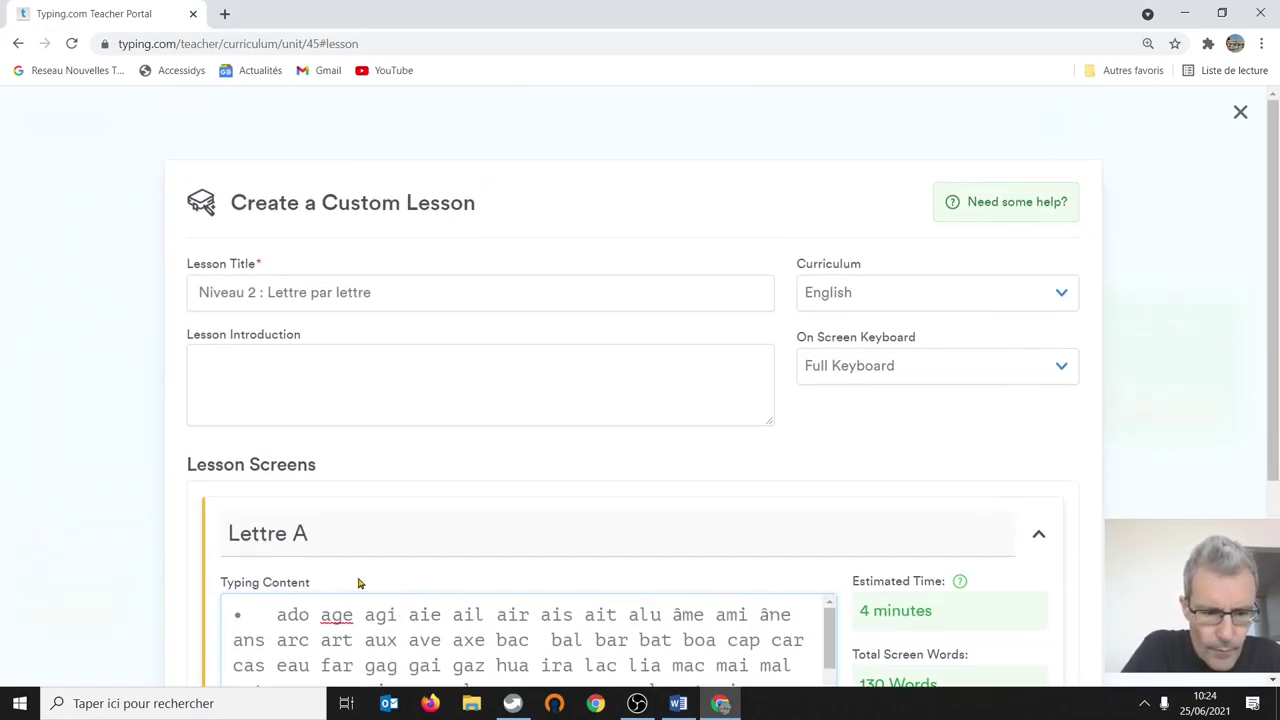
key("BackSpace")
scroll(437, 513, "down", 3)
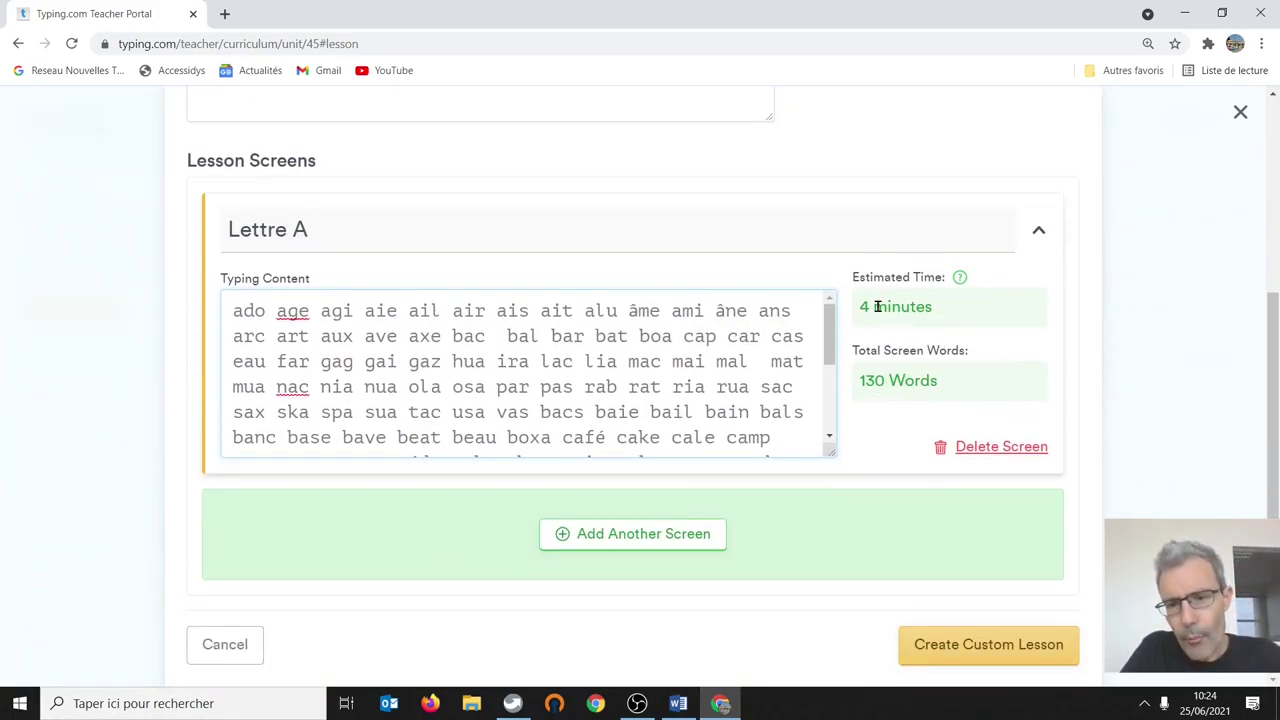
mouse_move(960, 278)
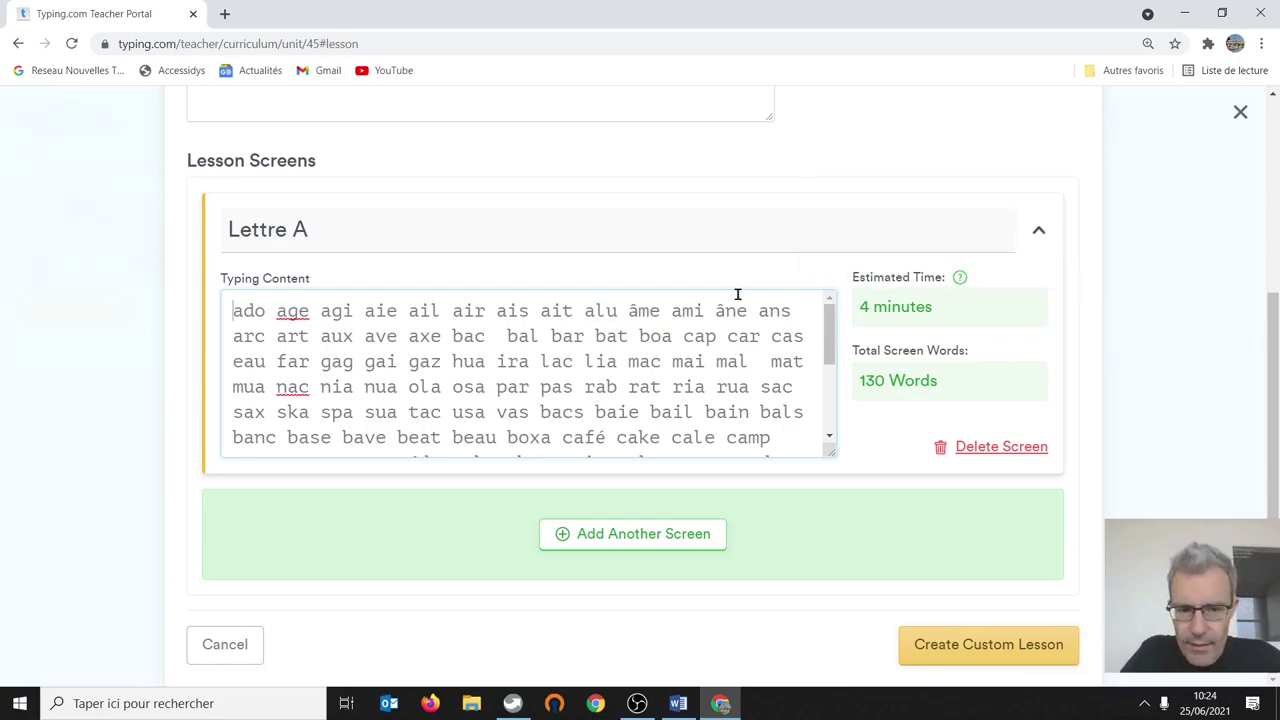
scroll(620, 385, "down", 3)
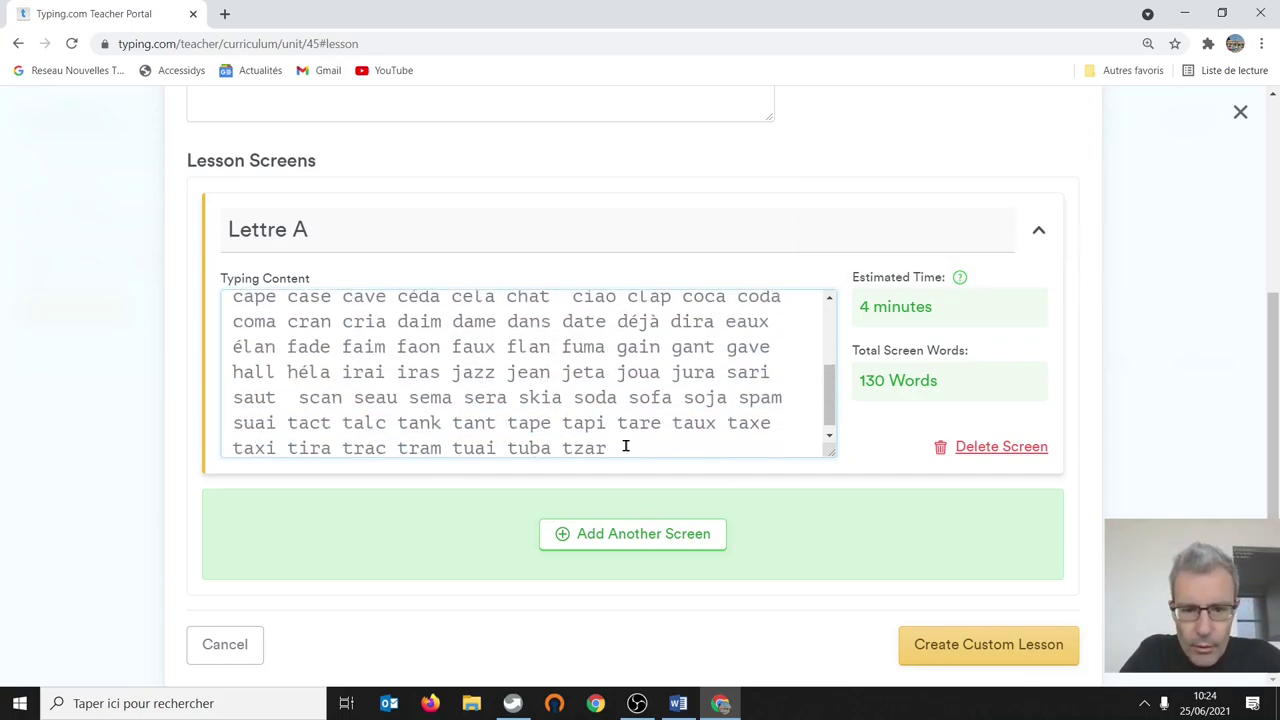
left_click_drag(617, 451, 229, 343)
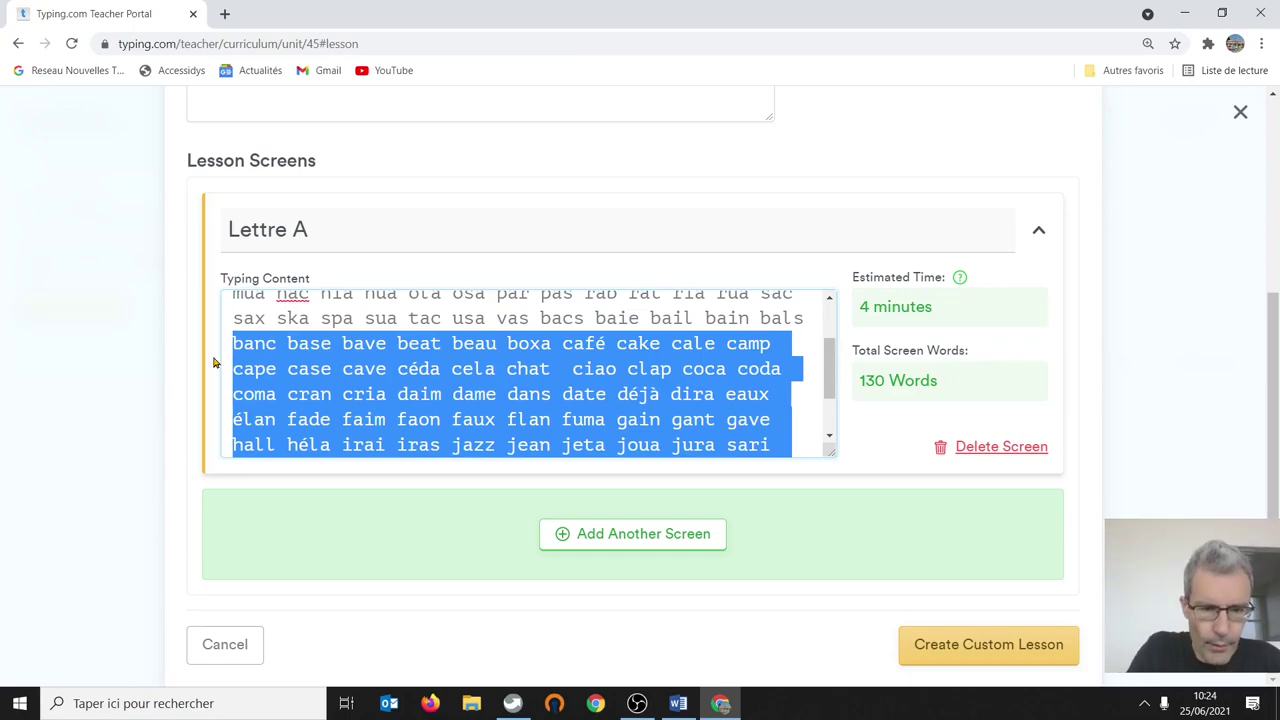
key("BackSpace")
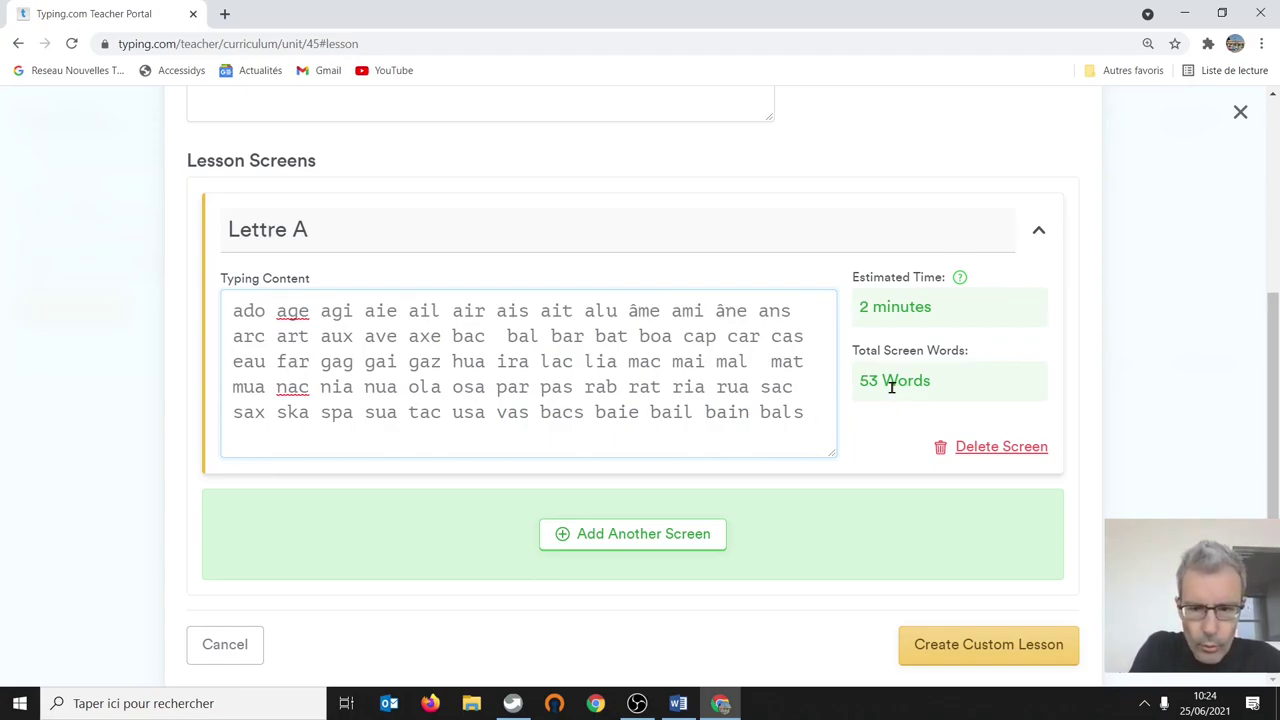
key("ctrl+z")
Step: Move the words "coma cran" through "tuba tzar" from the "Lettre A" screen into the typing content of a new second screen
scroll(591, 340, "down", 3)
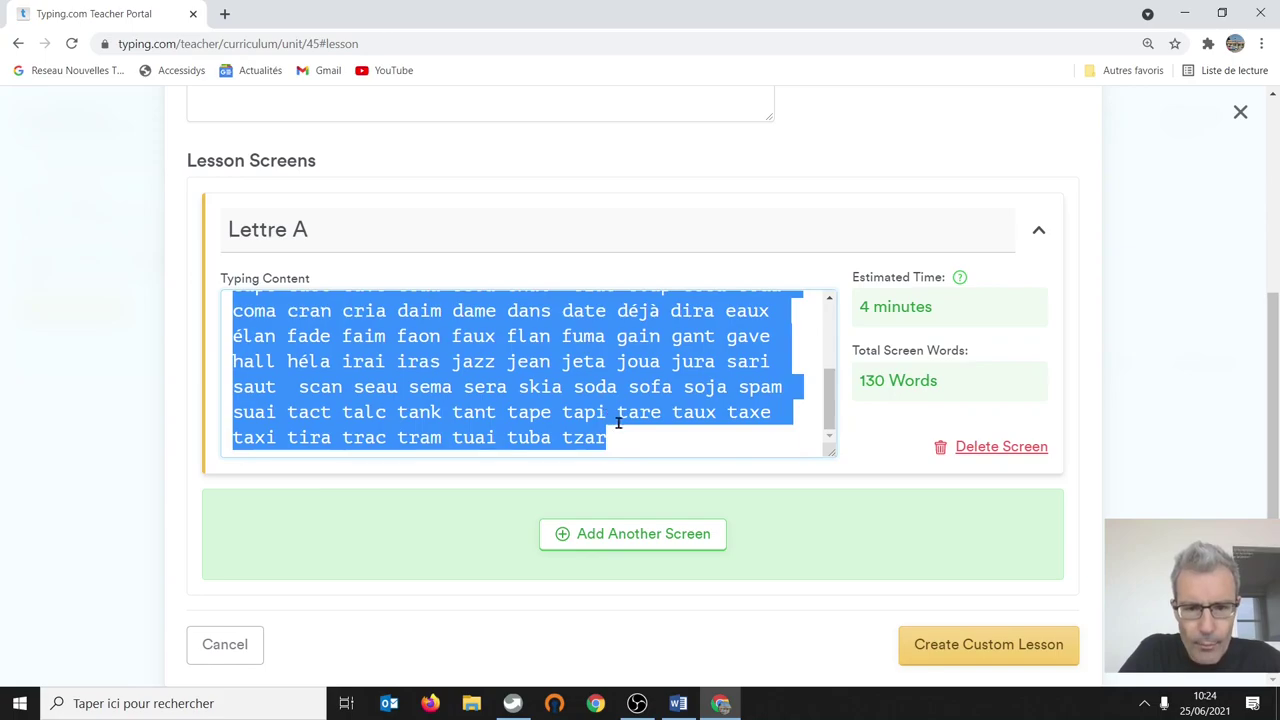
left_click_drag(627, 438, 213, 317)
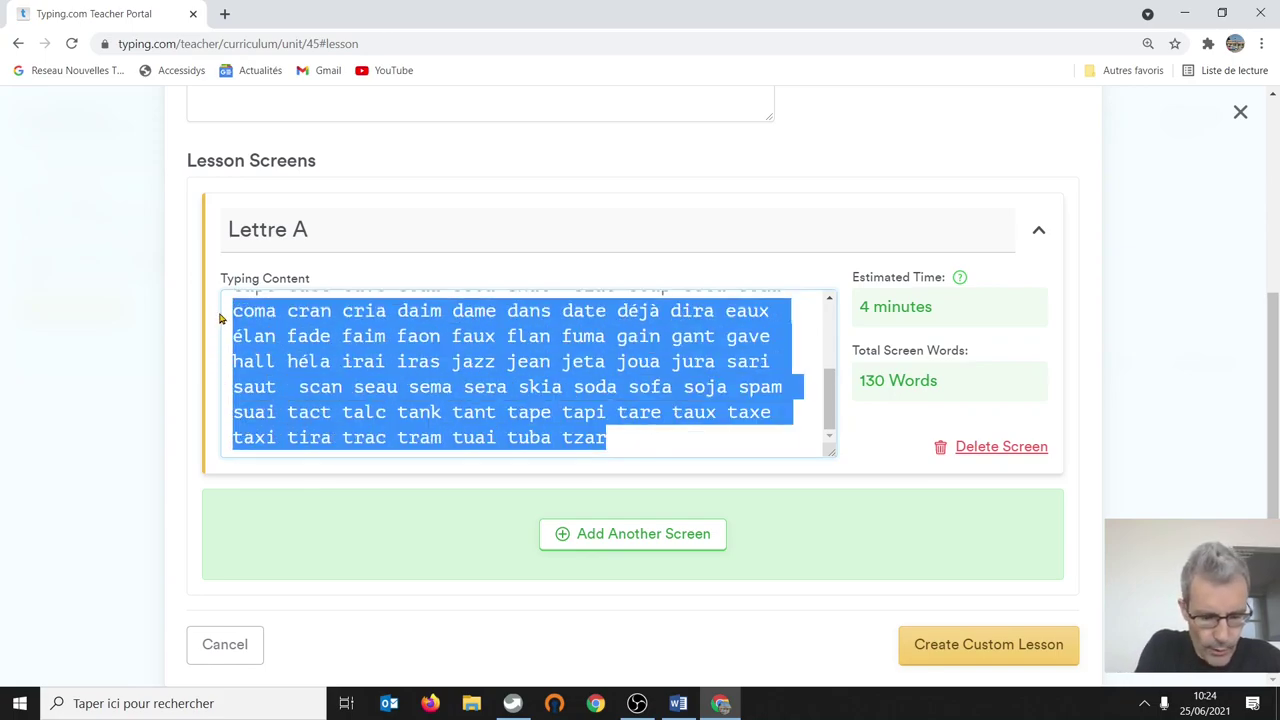
key("BackSpace")
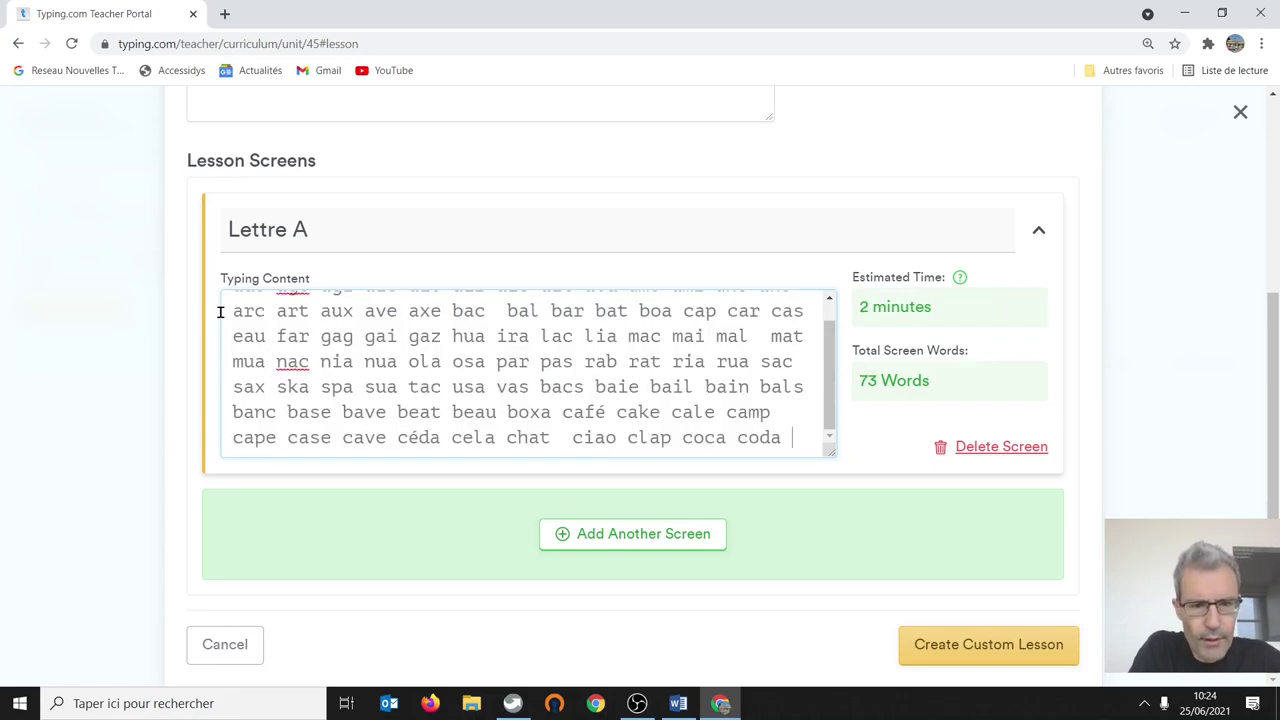
left_click(621, 537)
left_click(314, 395)
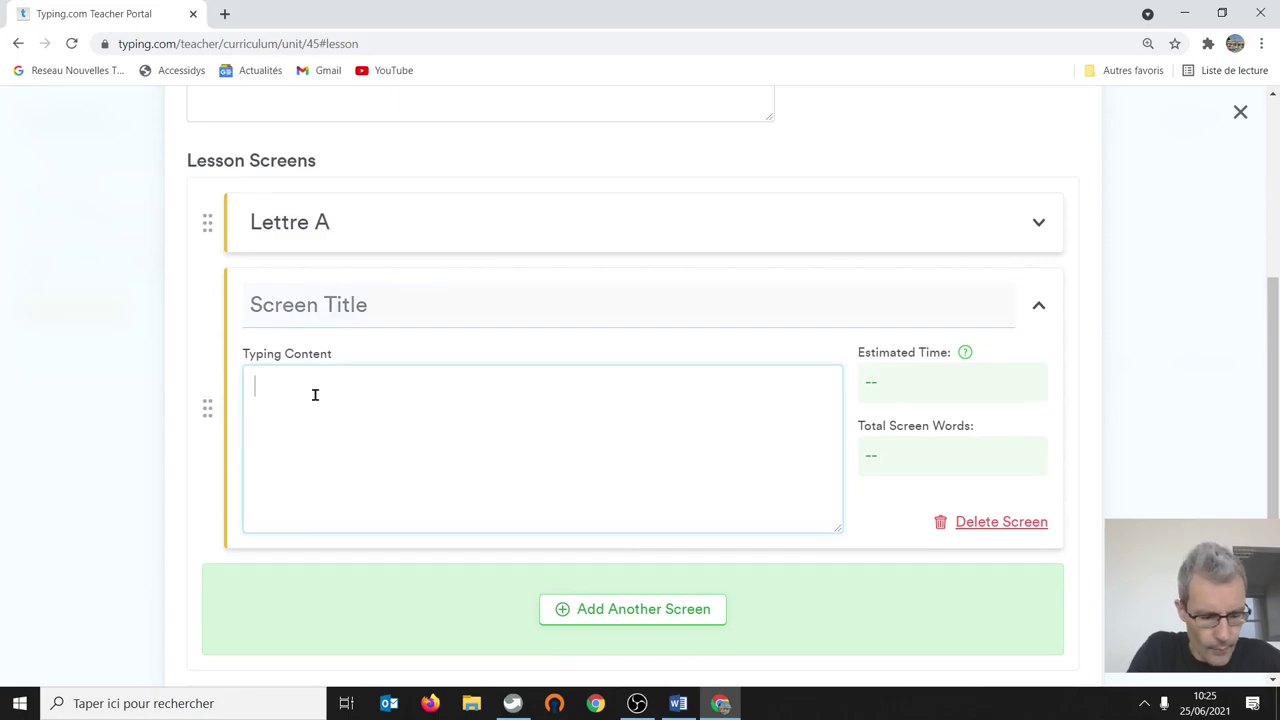
key("ctrl+v")
Step: Title the second screen "Lettre A (2eme partie)" and create the custom lesson
left_click_drag(386, 304, 71, 315)
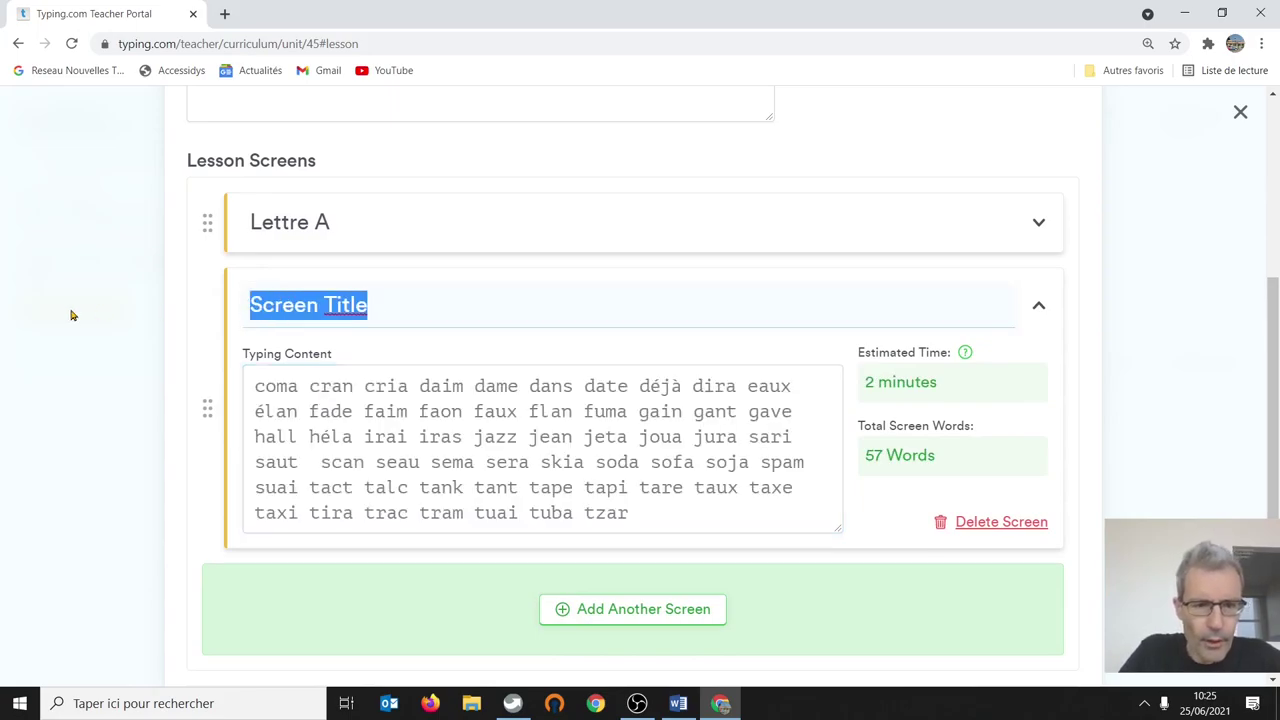
type("Lettre ")
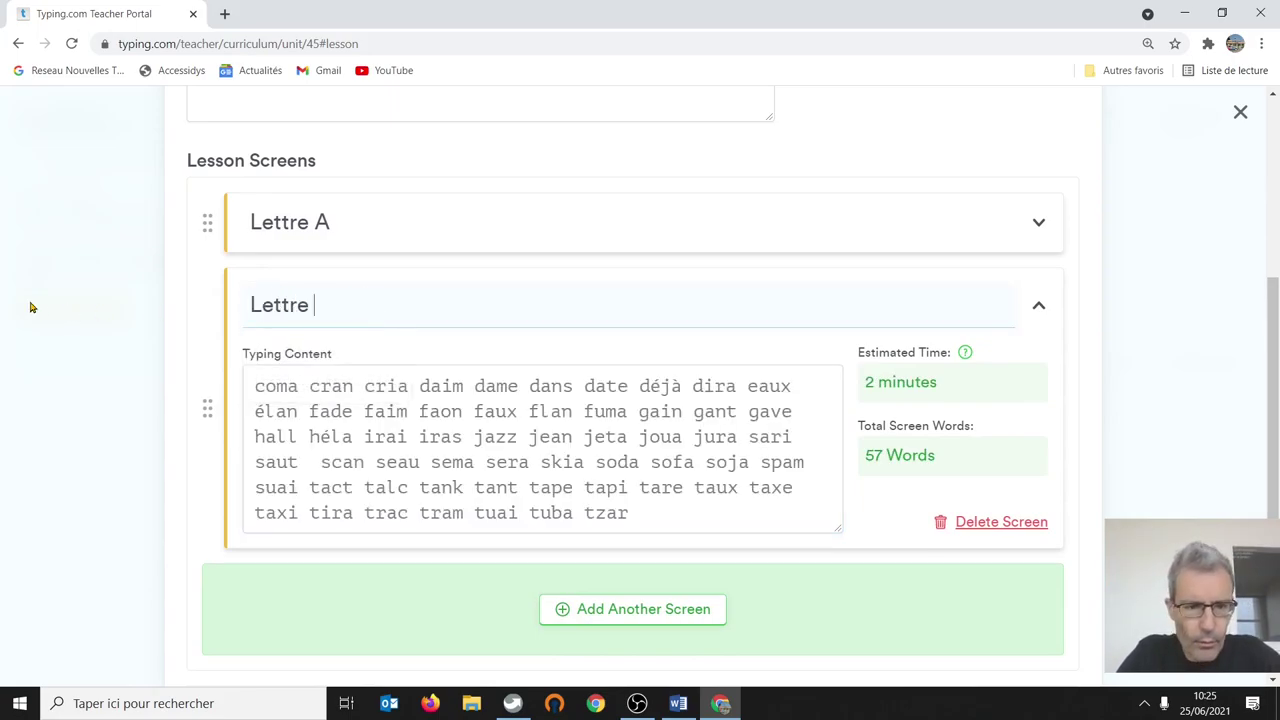
type("A (2e")
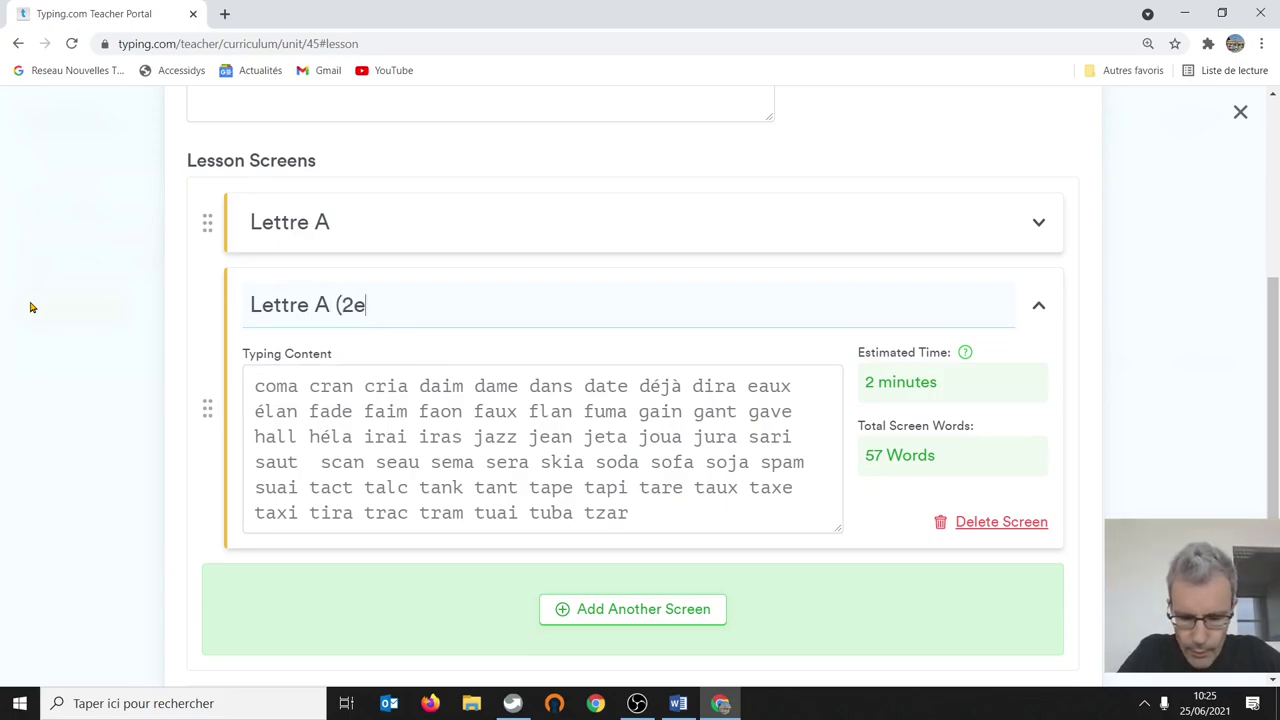
type("me partie")
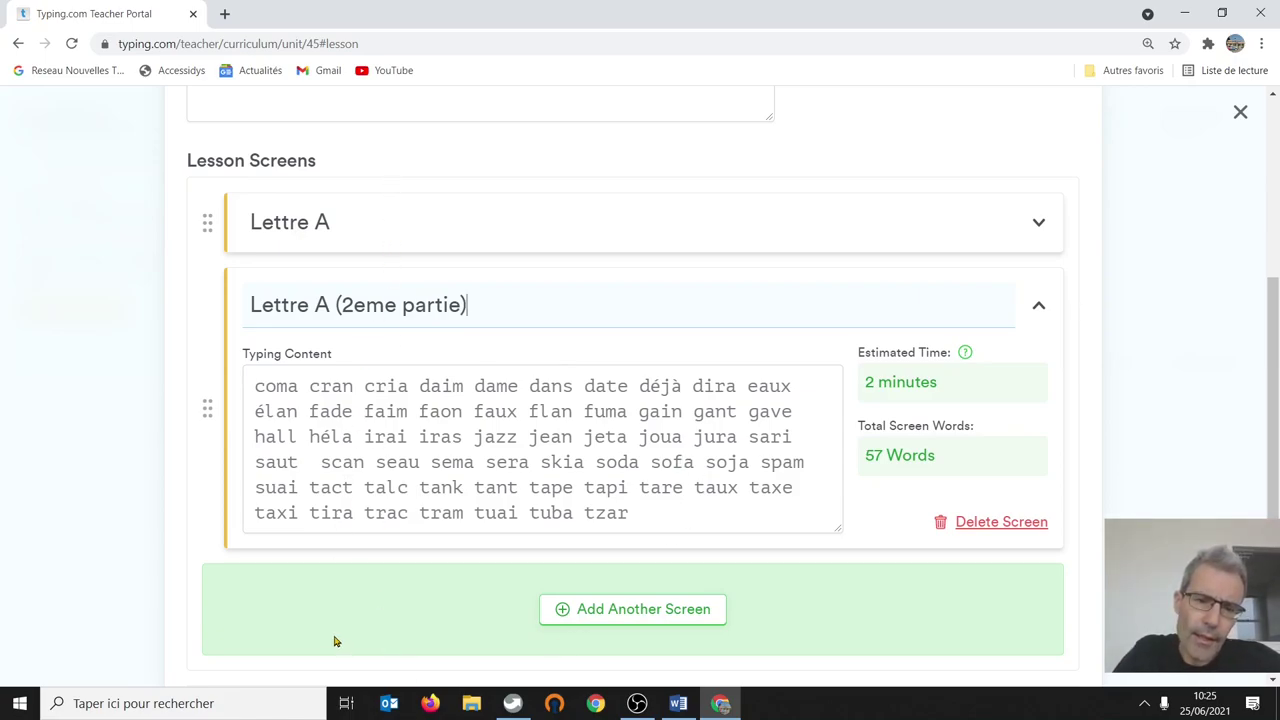
scroll(963, 534, "down", 1)
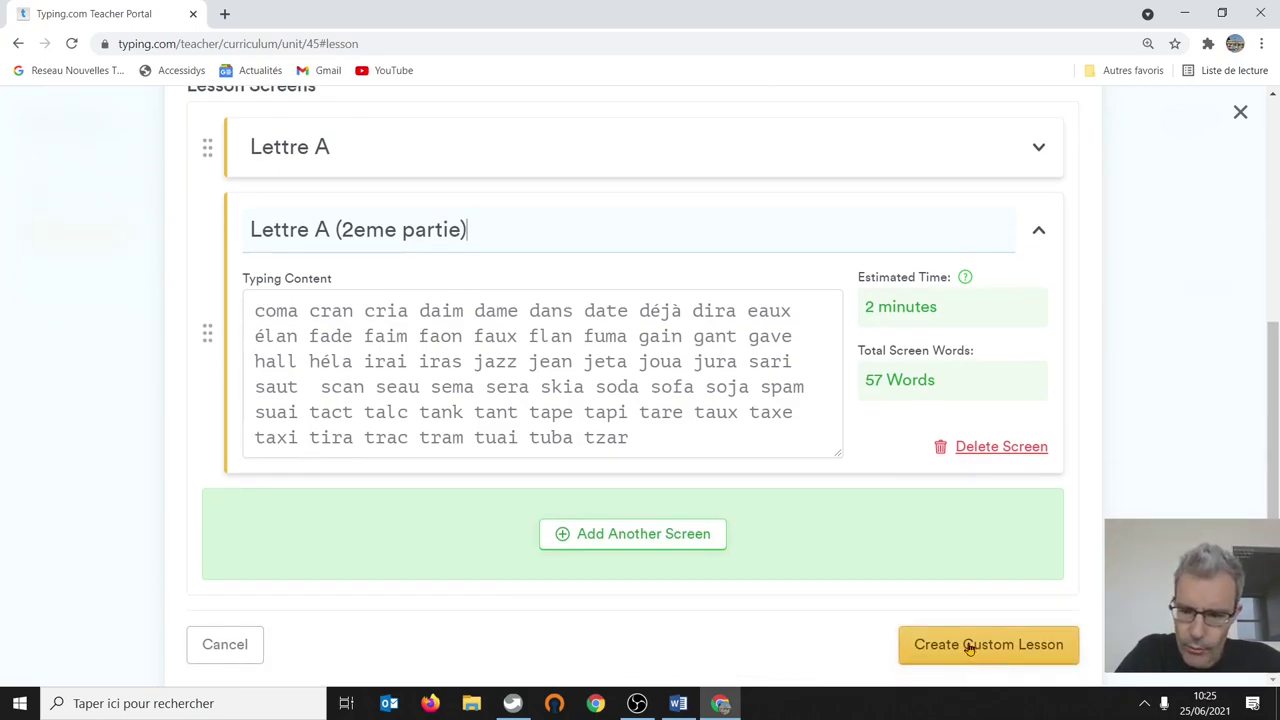
left_click(965, 650)
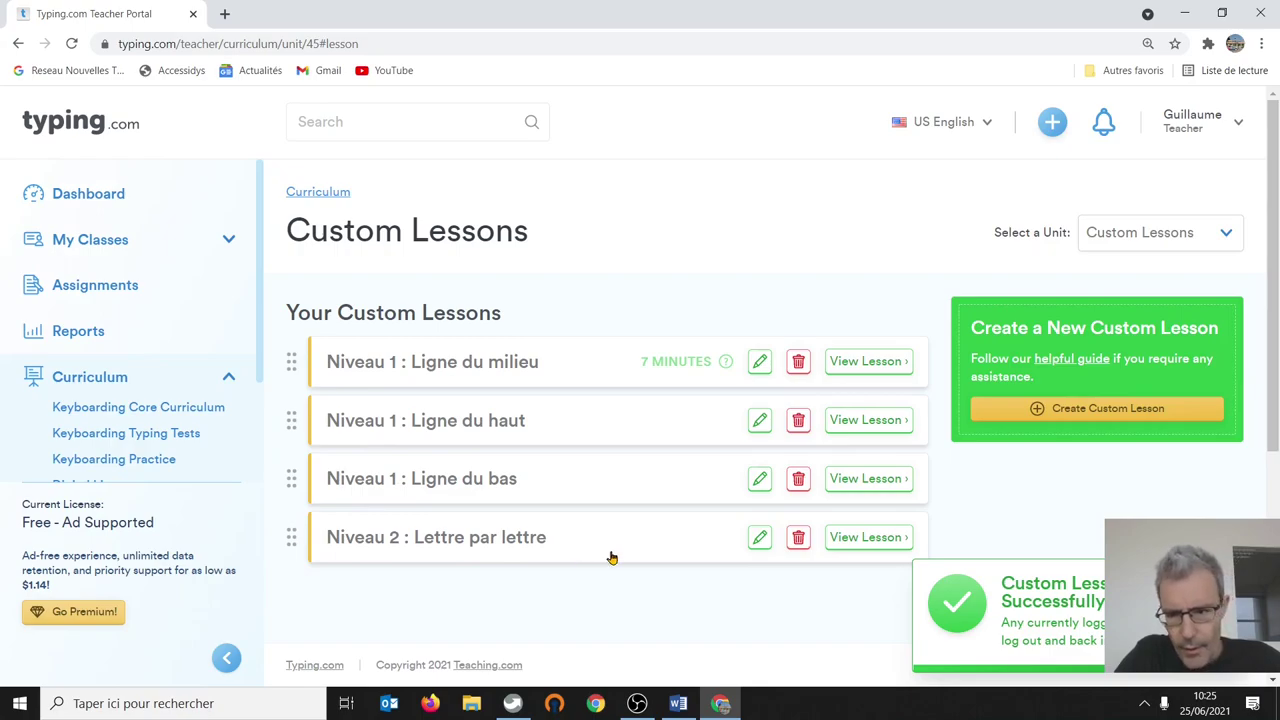
Step: Start another custom lesson and title it "Niveau 3 : Histoire à recopier"
left_click(1068, 416)
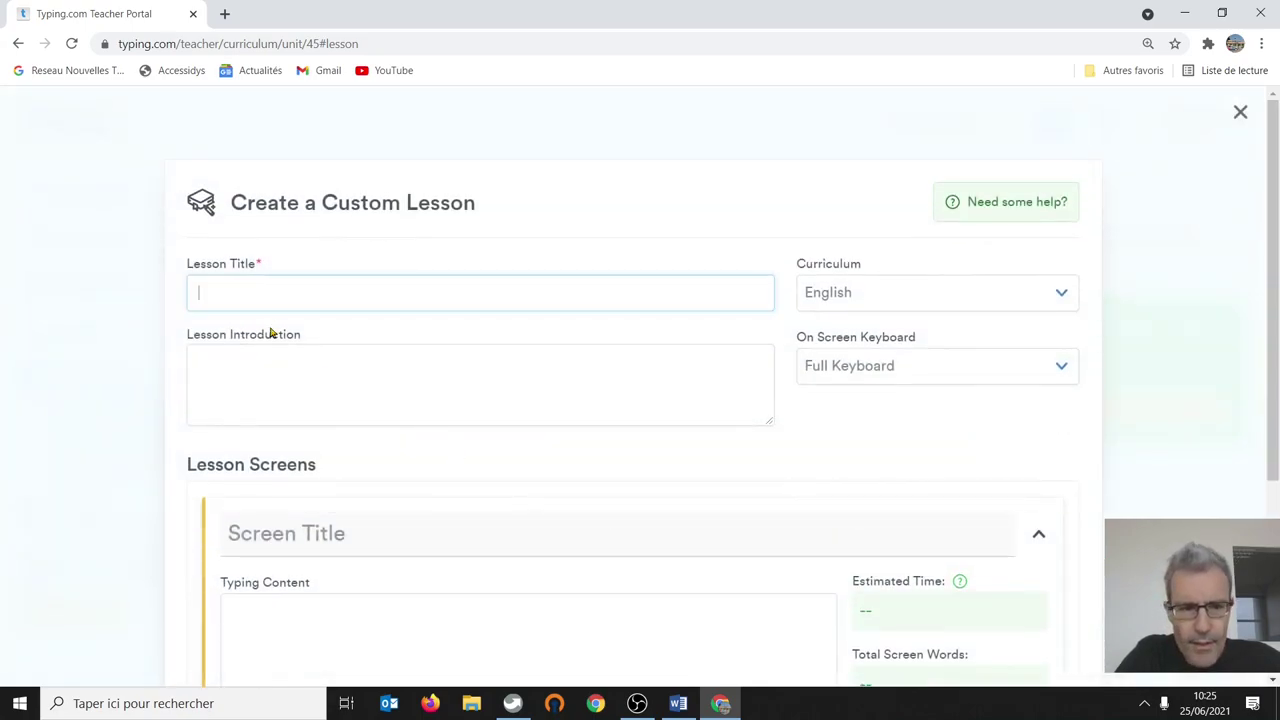
left_click(255, 295)
type("Nivea")
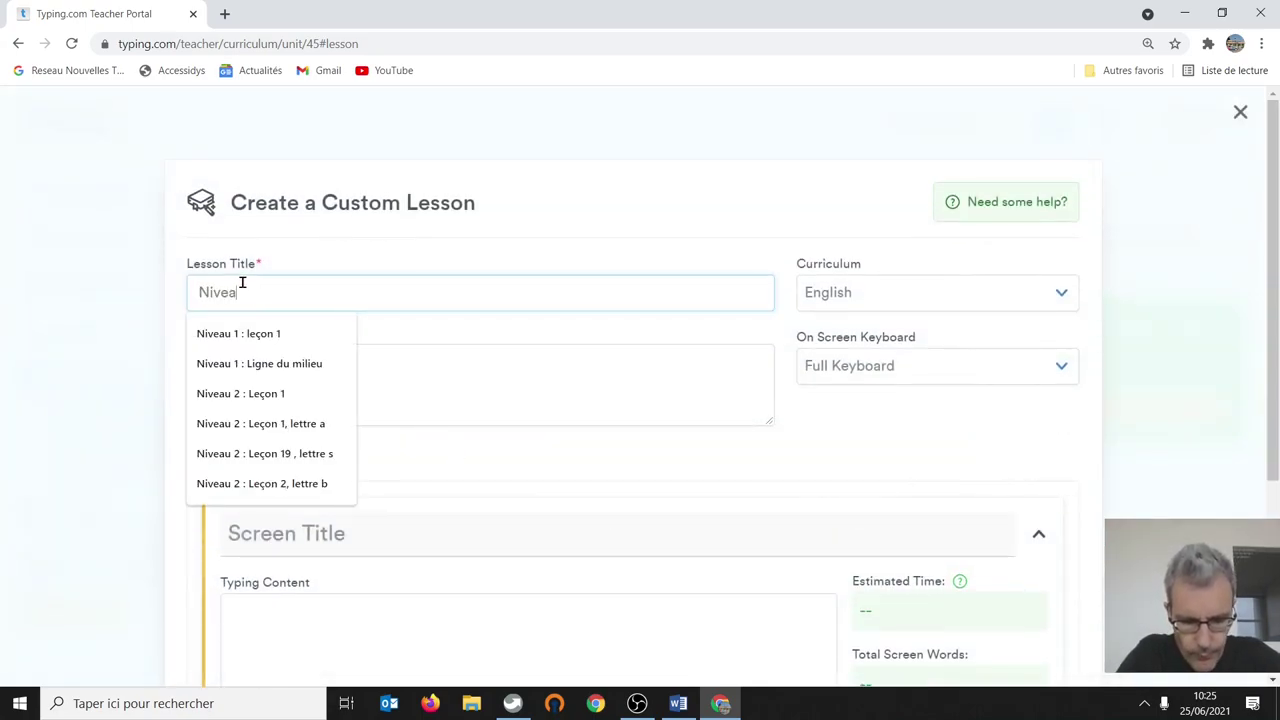
type("u 3")
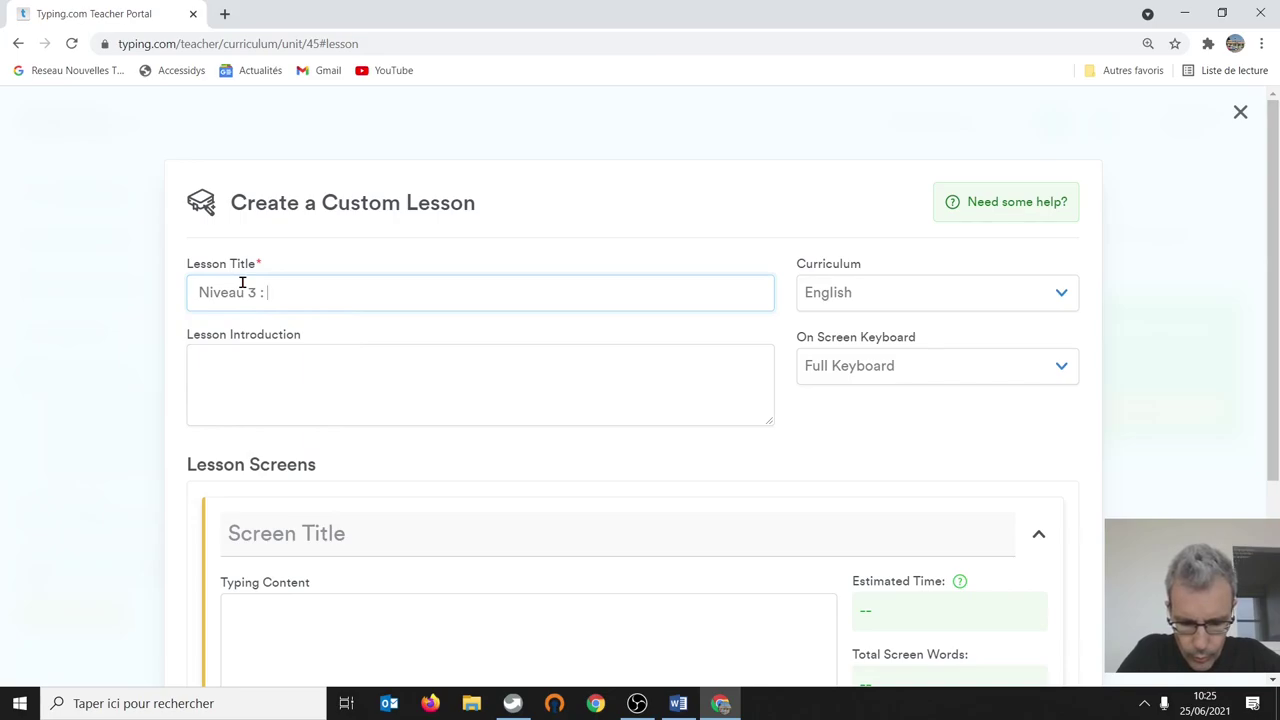
type(": Histoire à ")
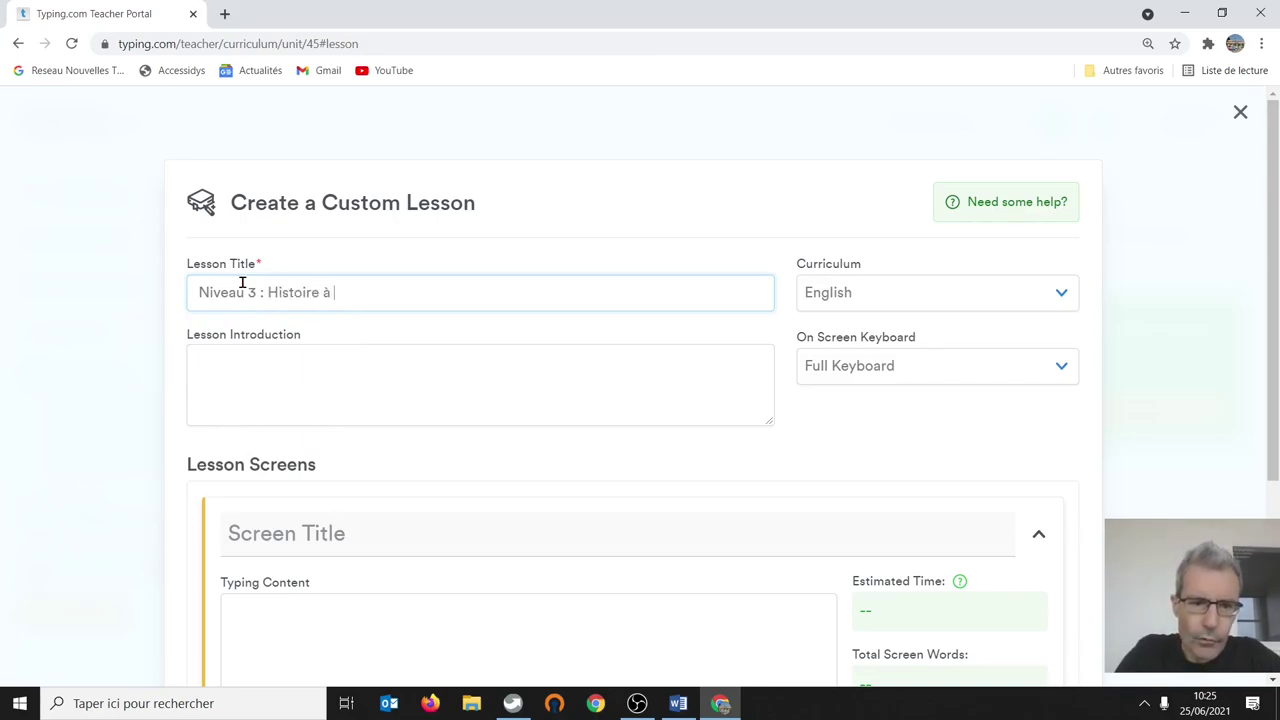
type("recopier")
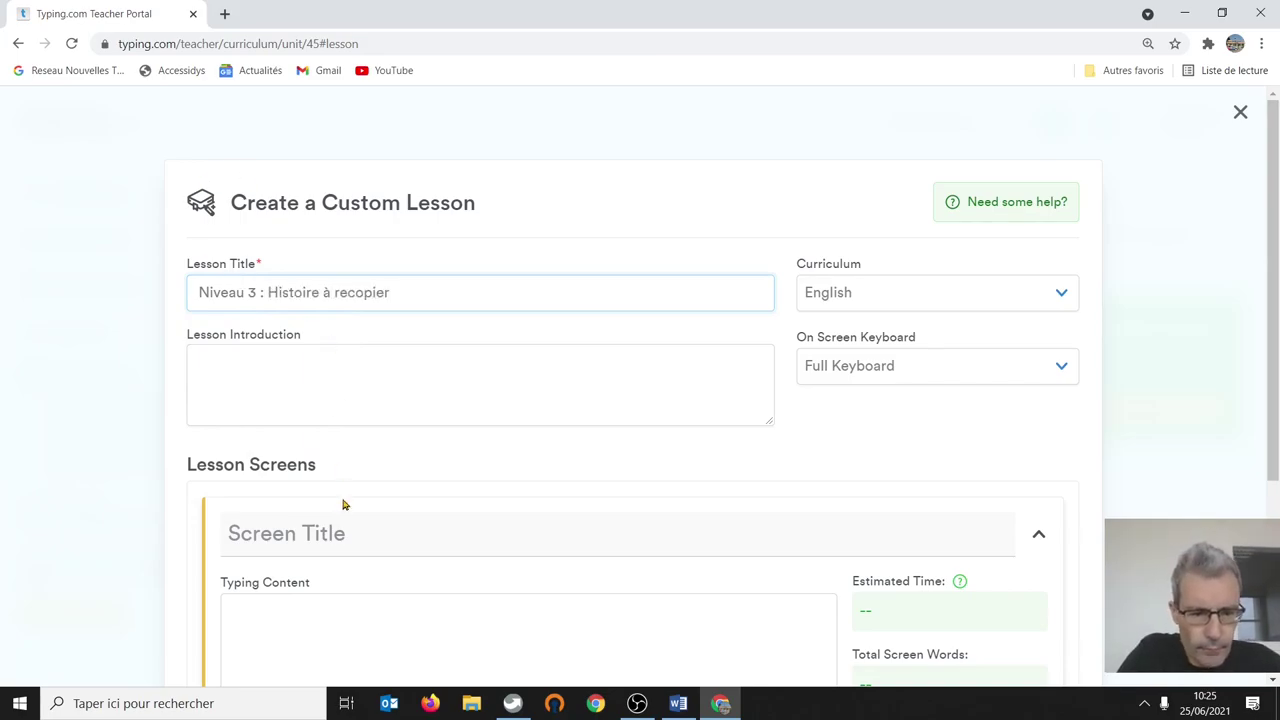
Step: Switch to Word and cut the whole "Exo 1" text, starting at "Papotages d'enfants", under "Niveau expert"
scroll(450, 640, "down", 2)
left_click(678, 704)
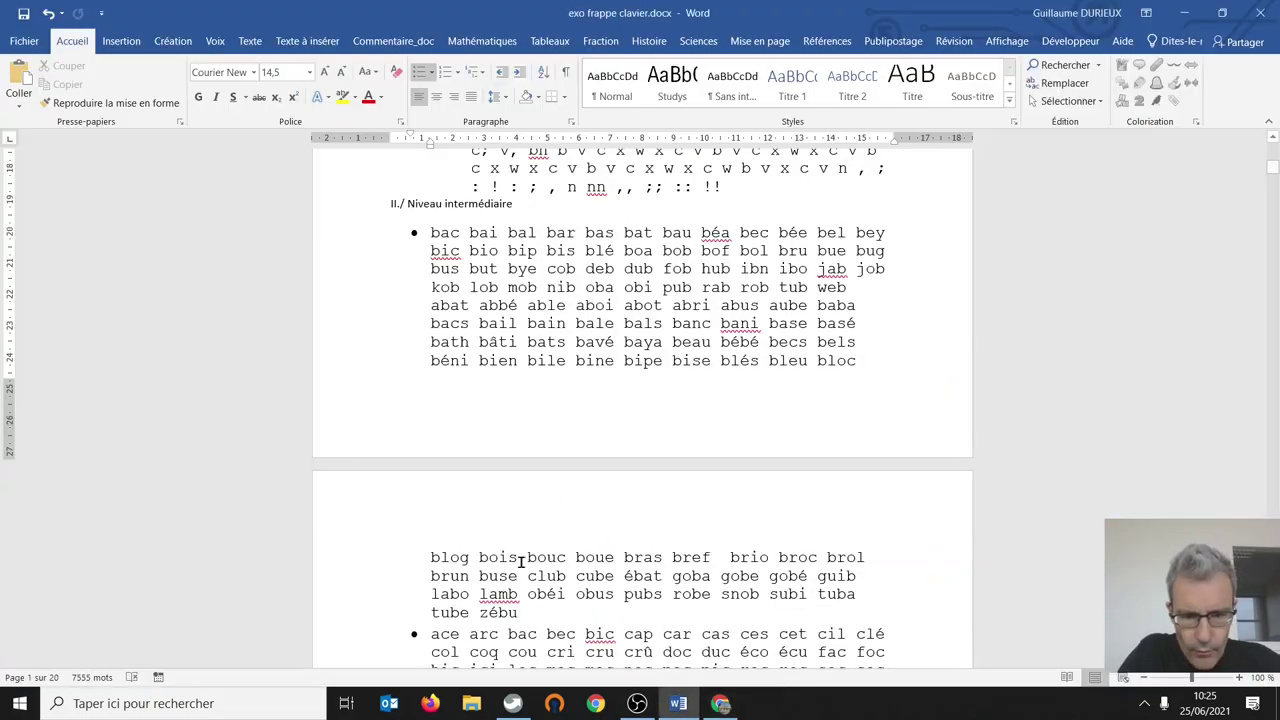
scroll(1275, 192, "down", 10)
left_click_drag(1275, 192, 1273, 678)
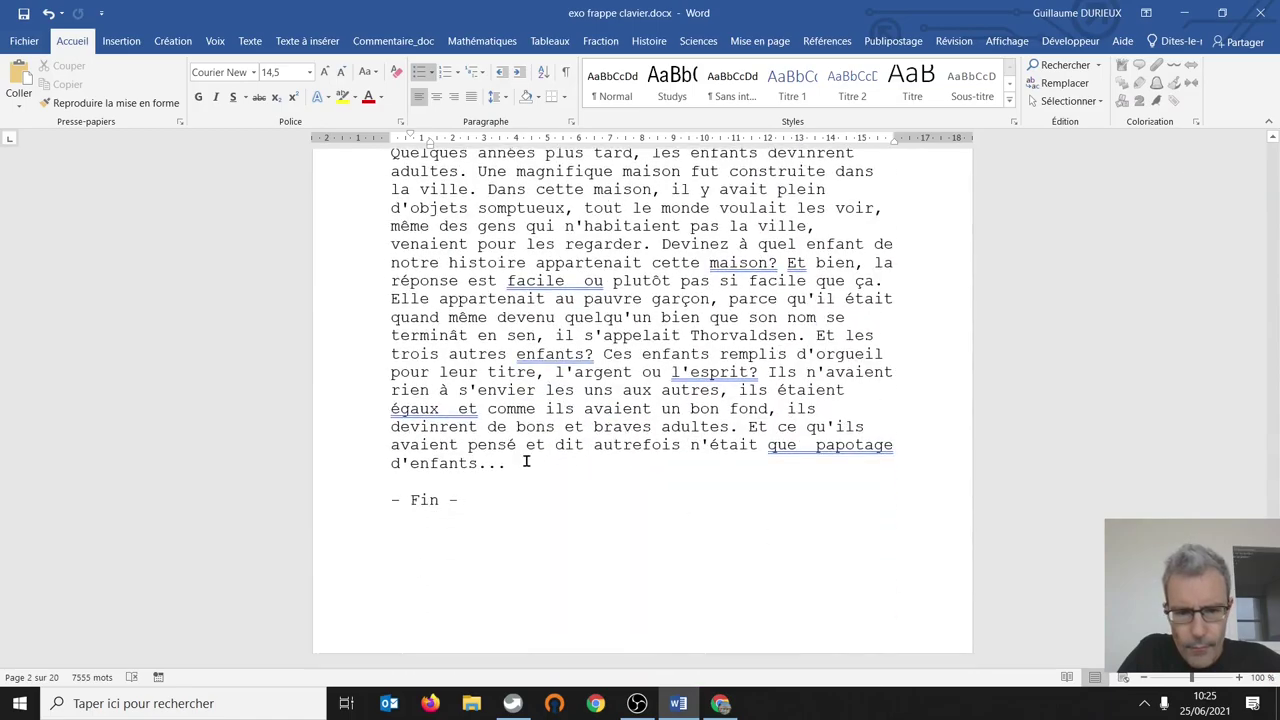
scroll(503, 457, "up", 20)
scroll(503, 457, "up", 15)
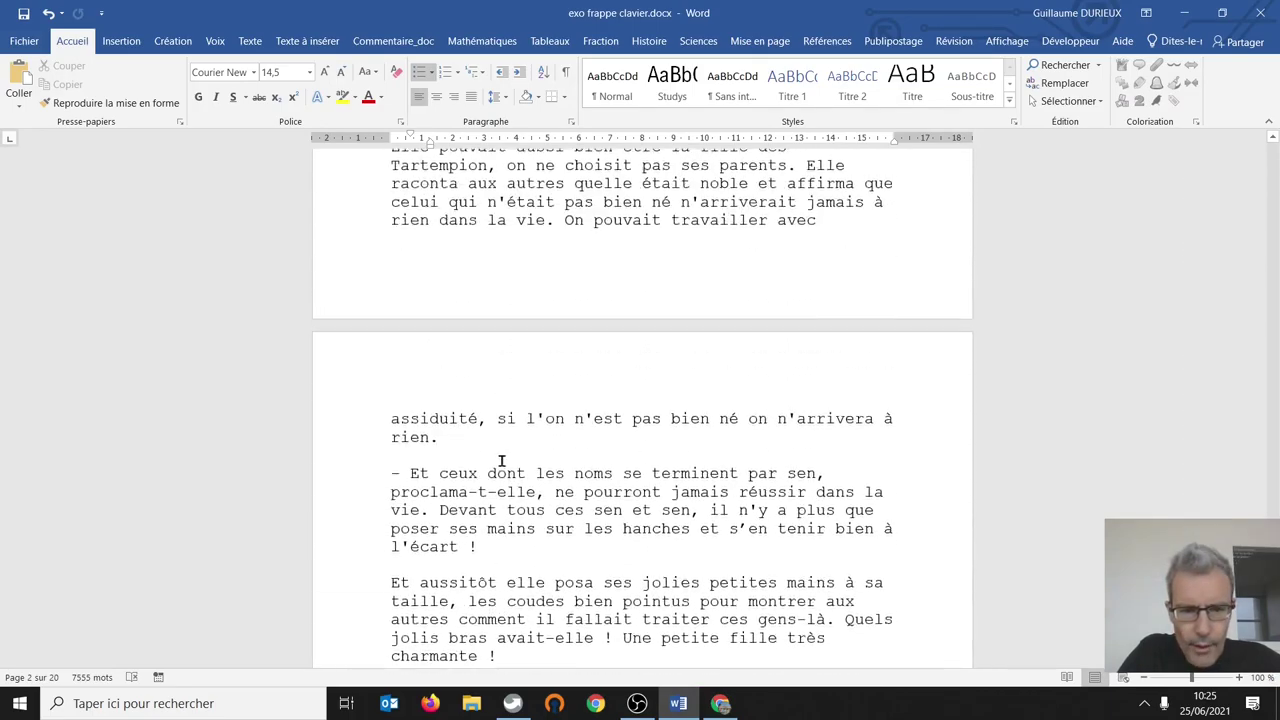
scroll(501, 463, "down", 2)
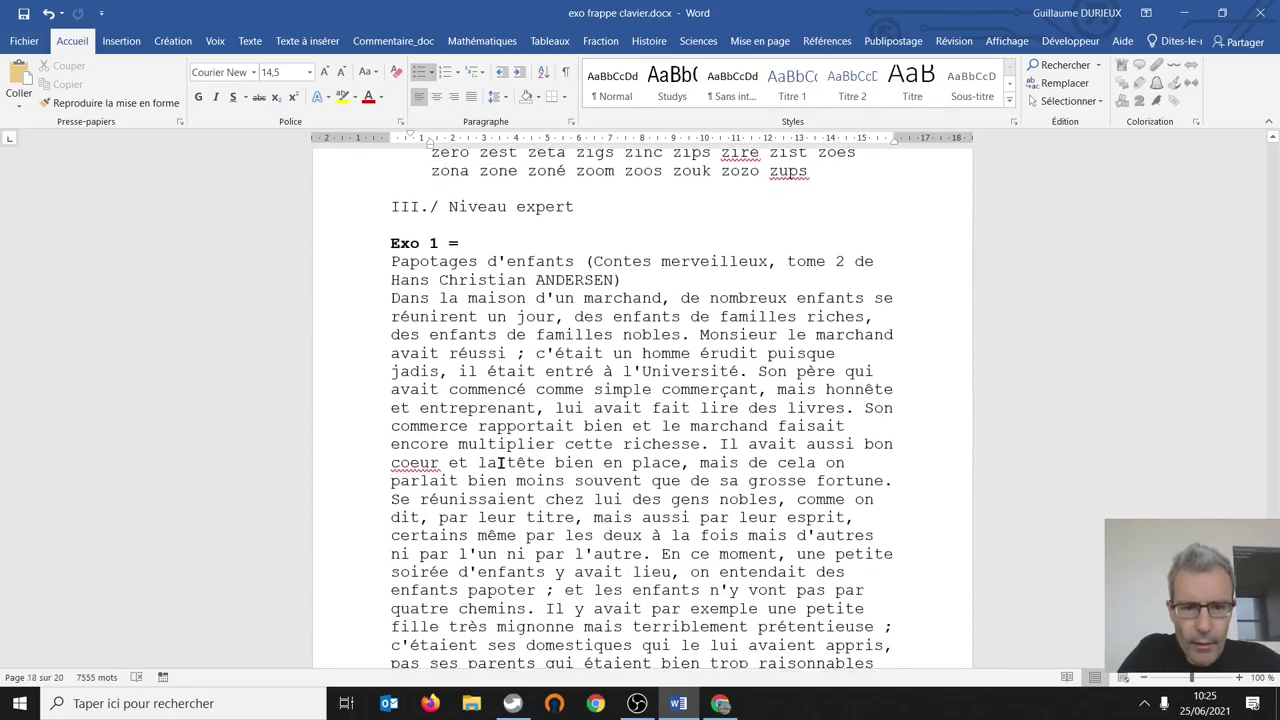
left_click_drag(394, 262, 805, 420)
scroll(503, 368, "down", 5)
right_click(540, 318)
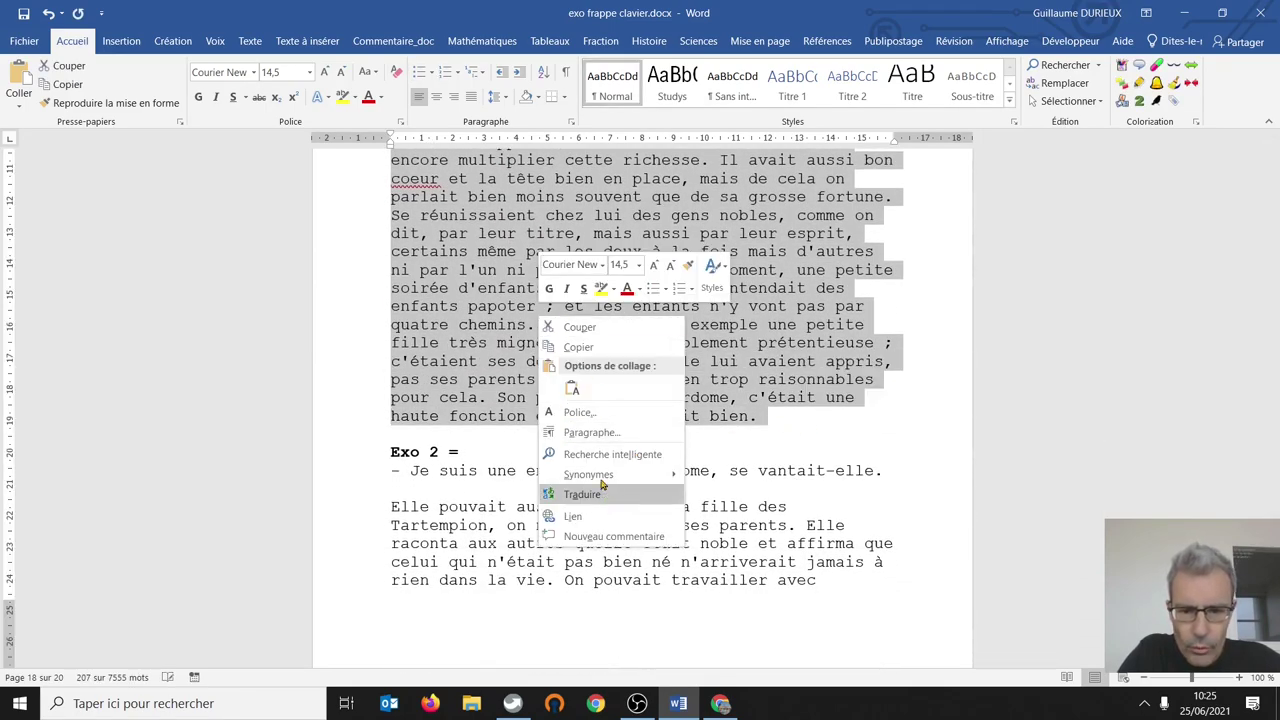
left_click(578, 328)
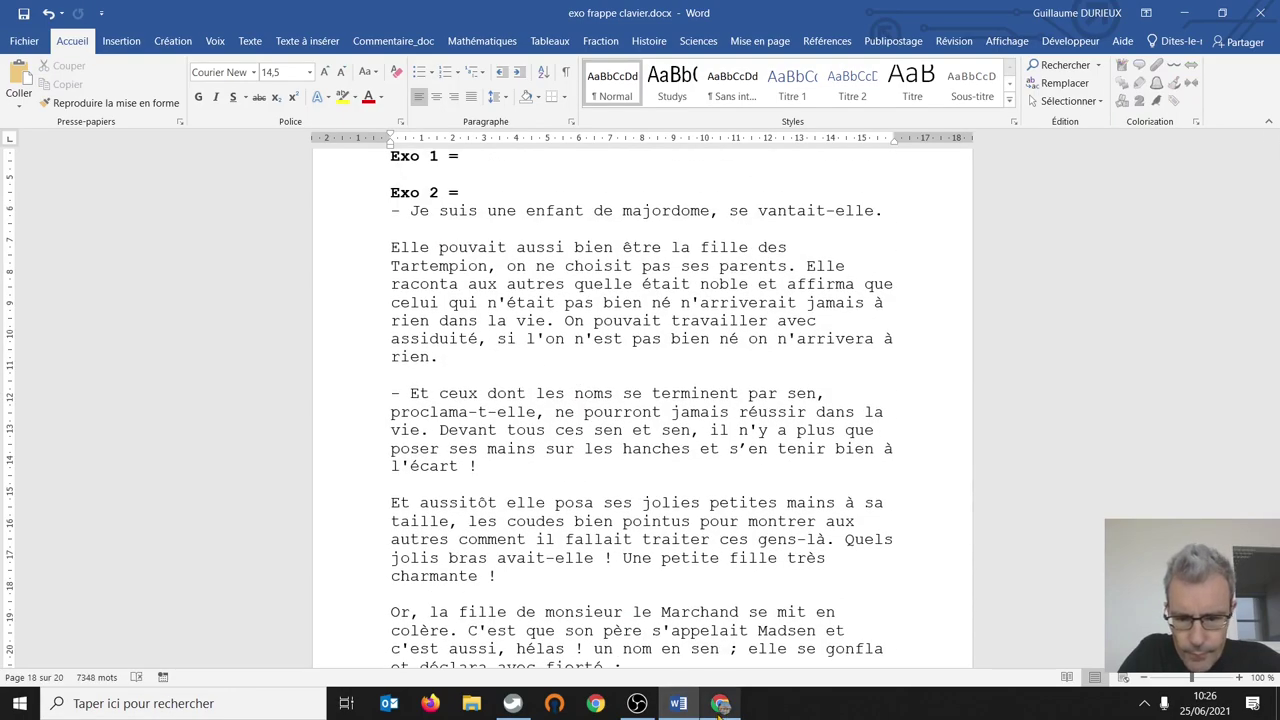
Step: Switch back to Typing.com and paste the cut story into the first screen's typing content
left_click(718, 706)
left_click(260, 441)
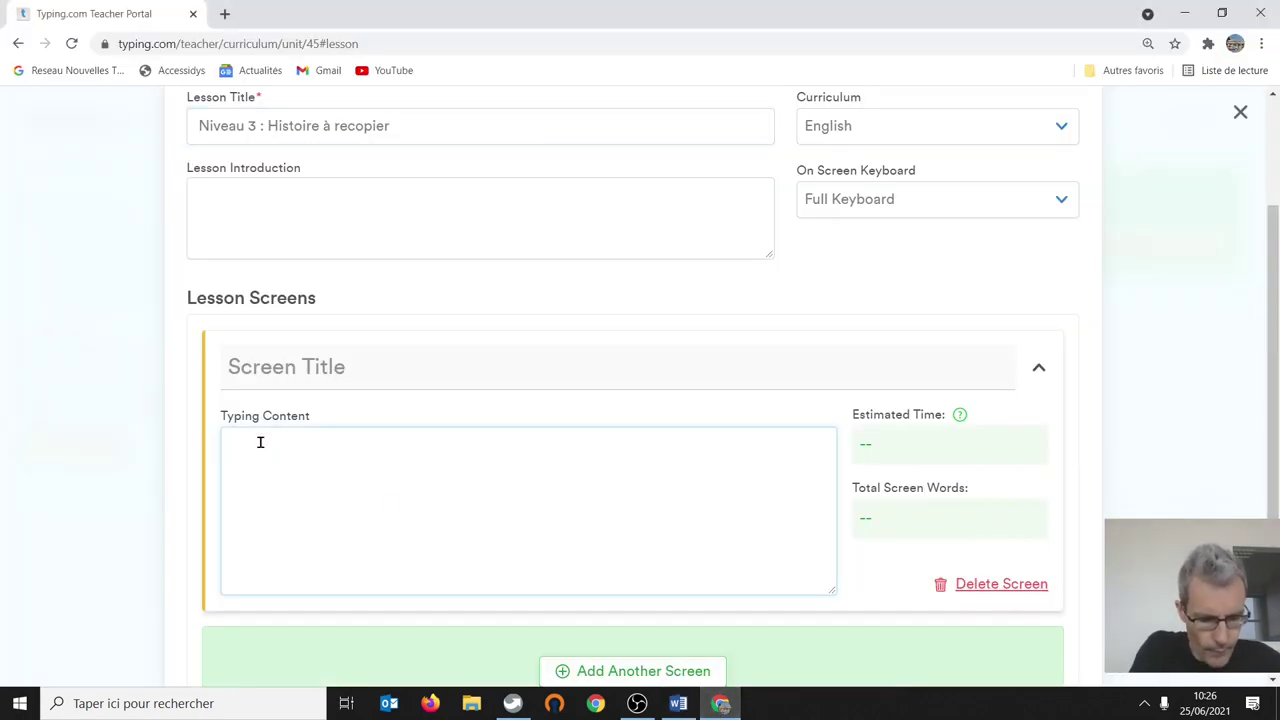
key("ctrl+v")
scroll(337, 446, "up", 8)
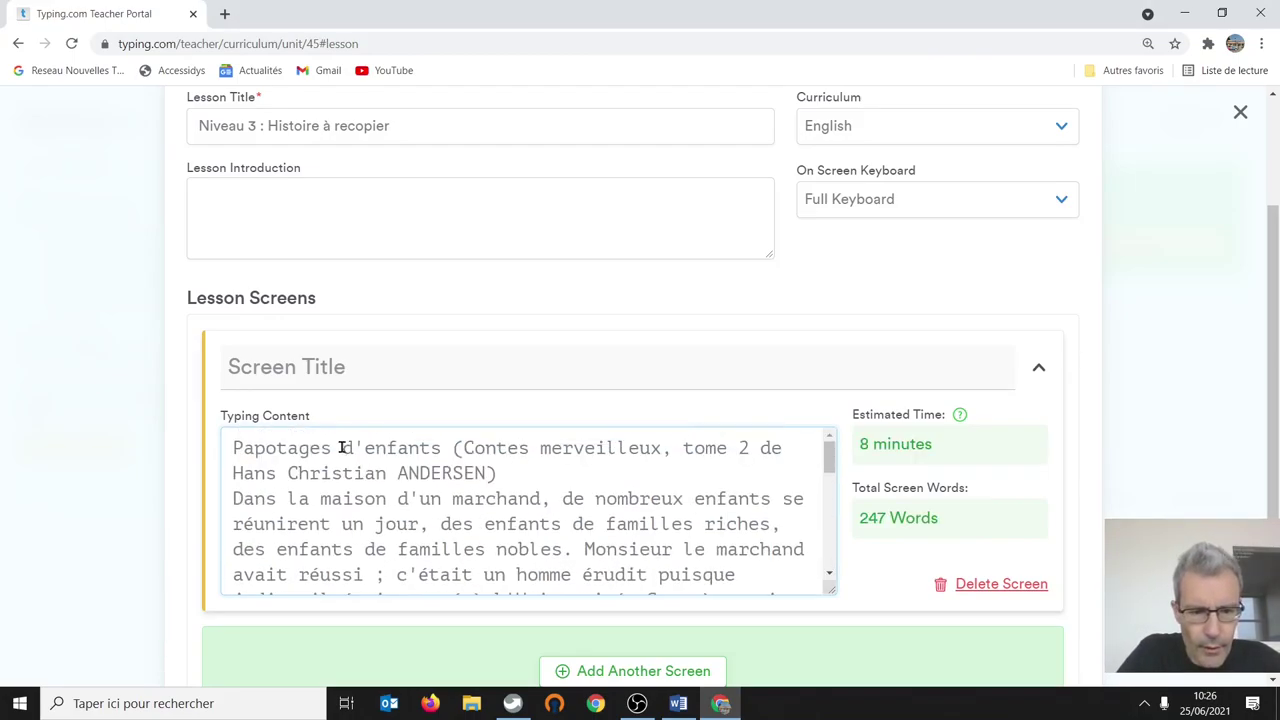
scroll(344, 455, "down", 3)
scroll(343, 443, "up", 2)
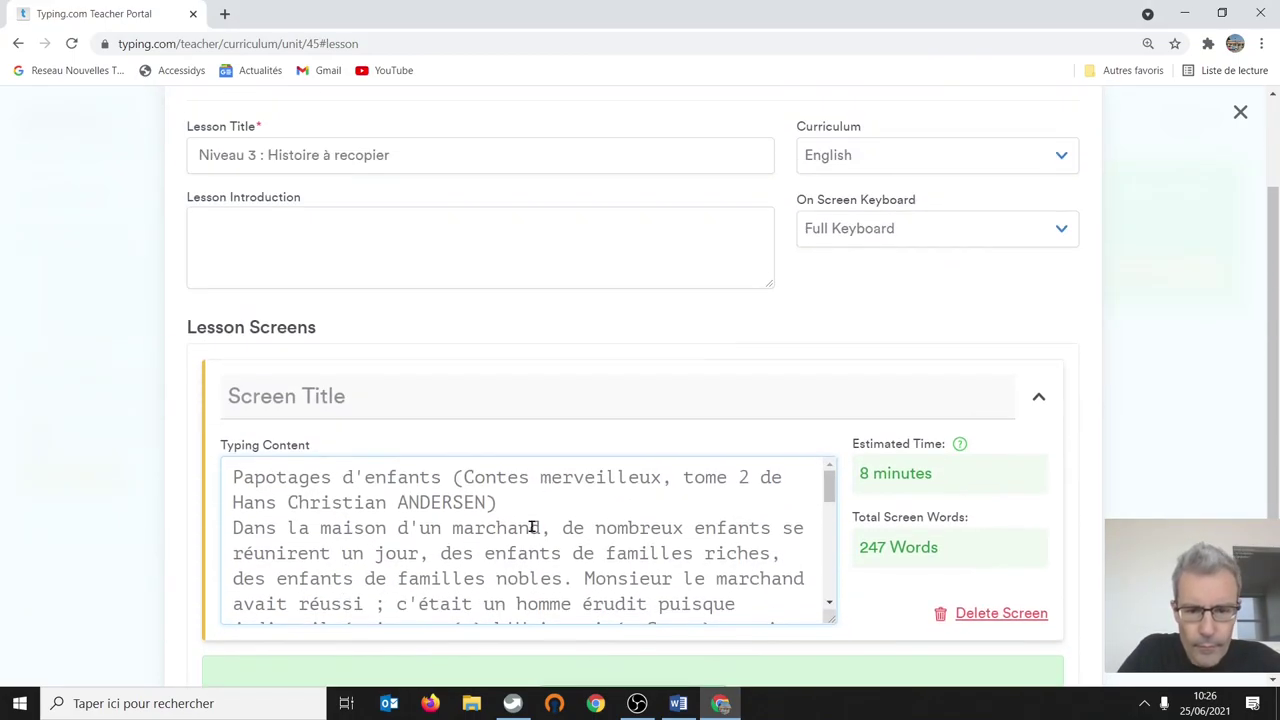
left_click(503, 505)
key("Return")
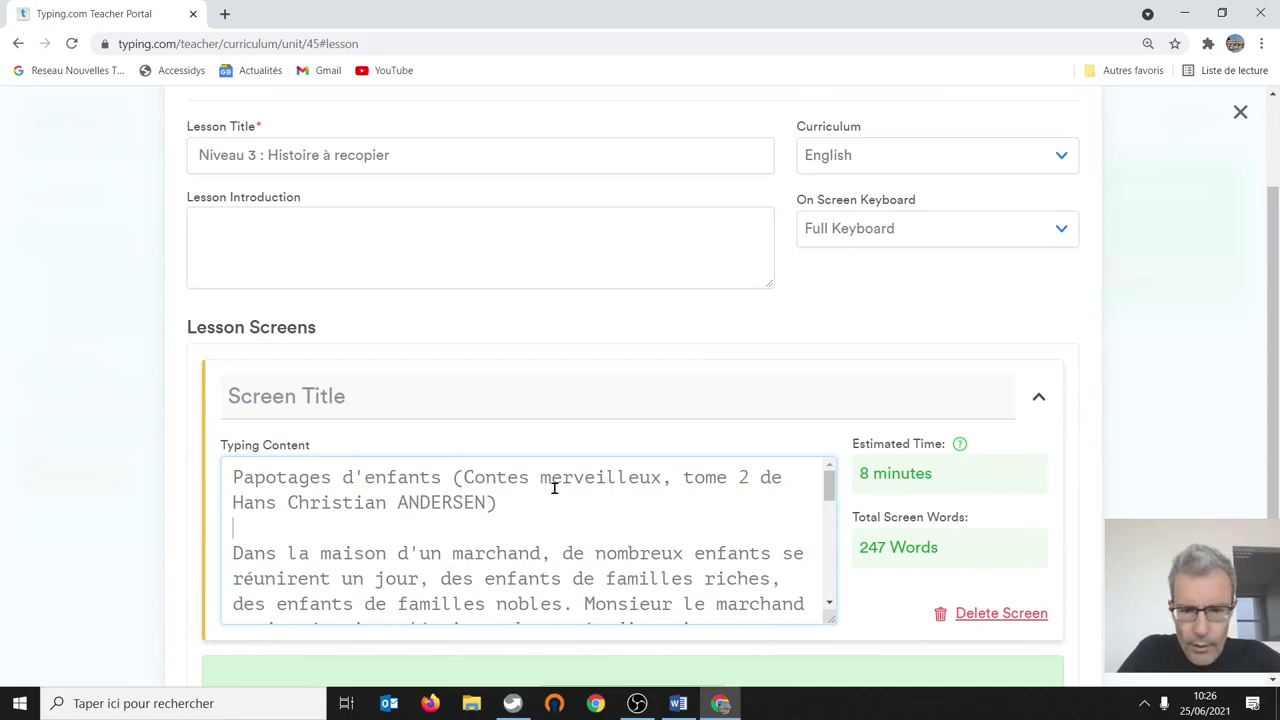
left_click_drag(502, 513, 232, 493)
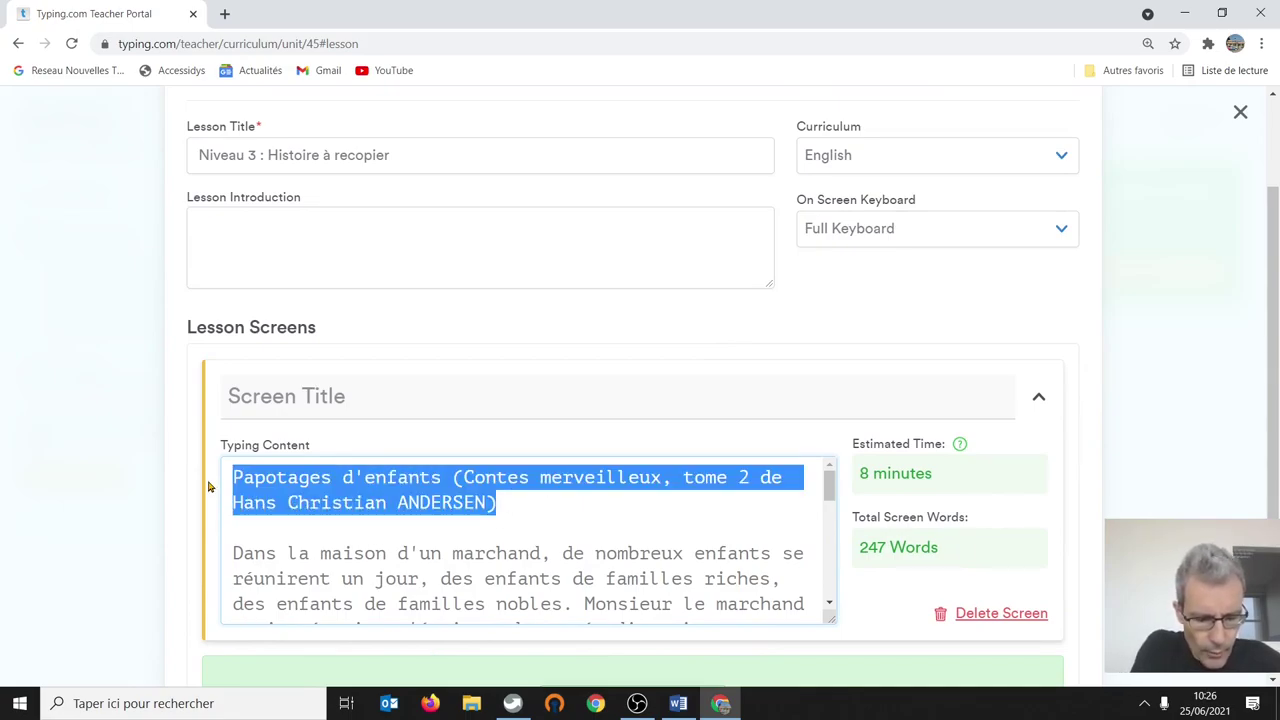
key("Right")
key("Delete")
left_click(323, 397)
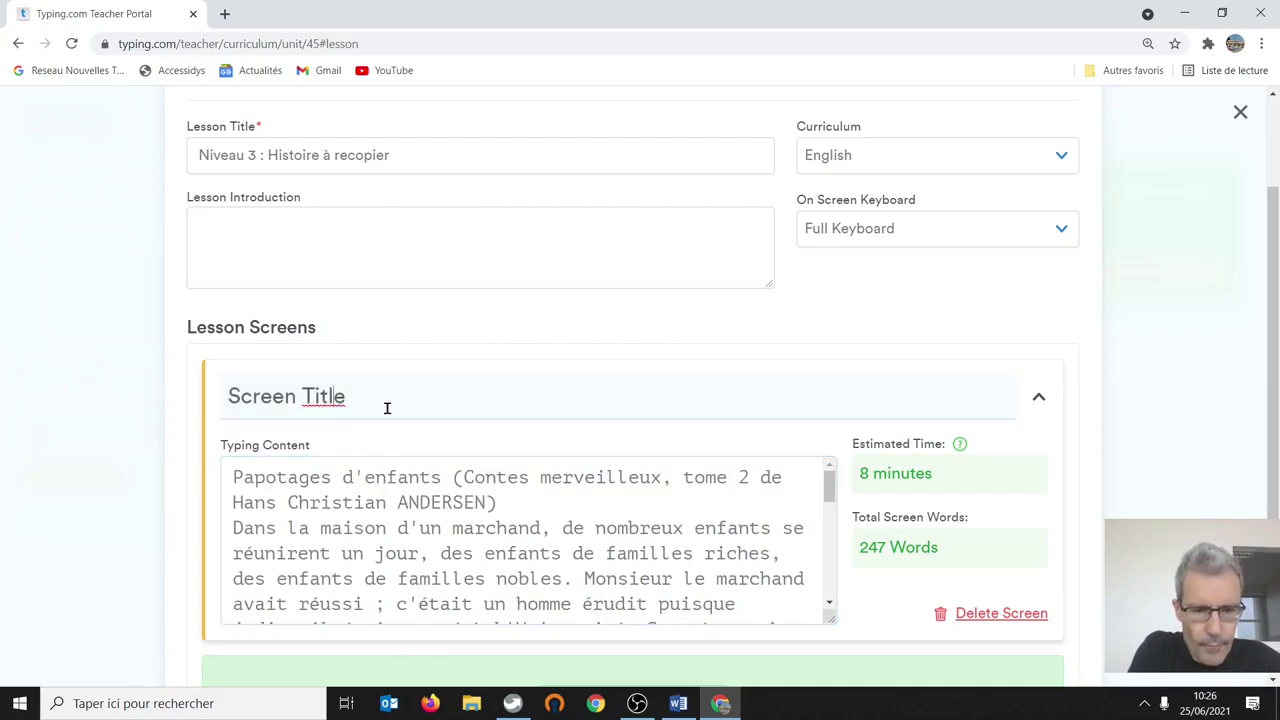
left_click_drag(386, 405, 152, 394)
key("ctrl+v")
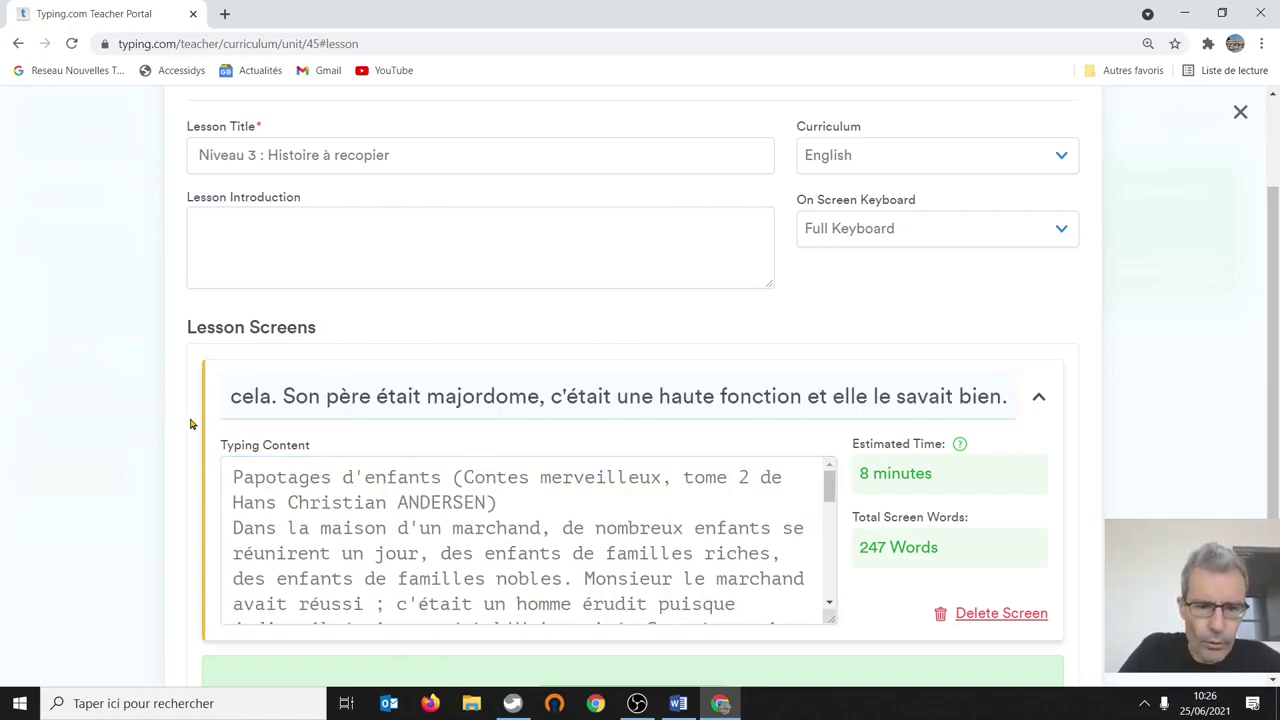
key("ctrl+z")
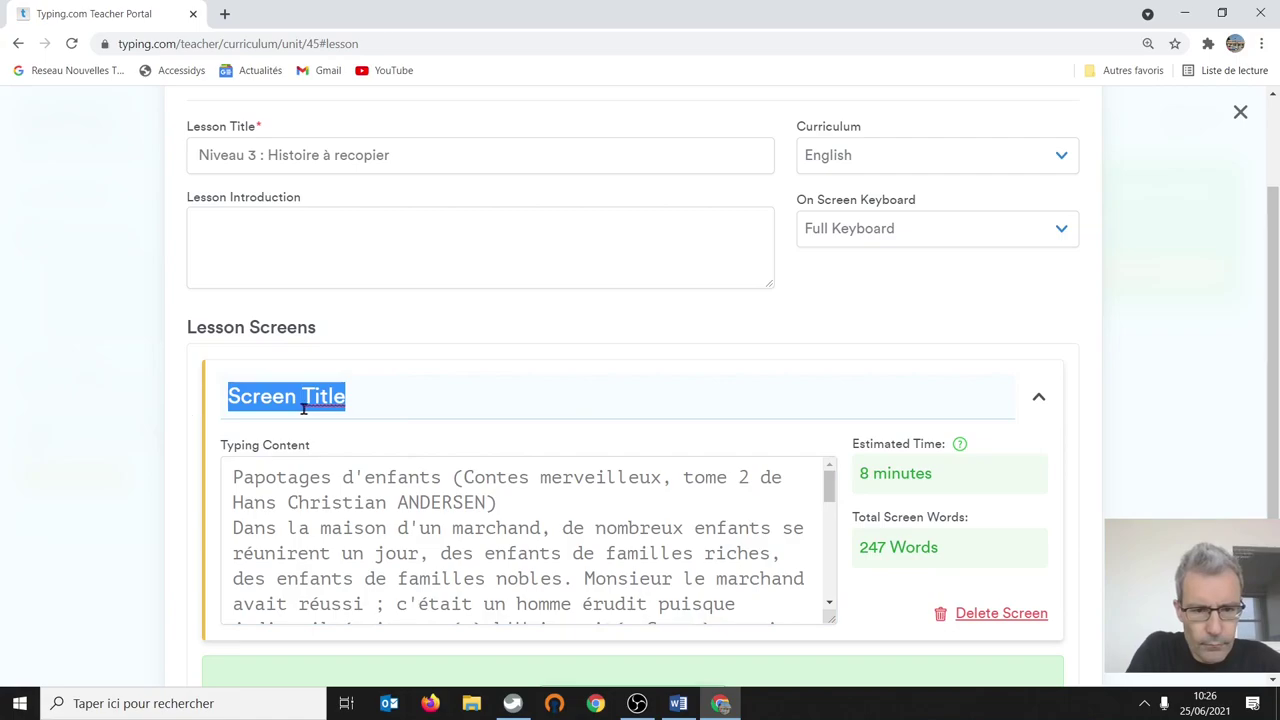
Step: Cut the heading "Papotages d'enfants (Contes merveilleux, tome 2 de Hans Christian ANDERSEN)" from the typing content and remove the blank line left behind
left_click_drag(505, 502, 196, 487)
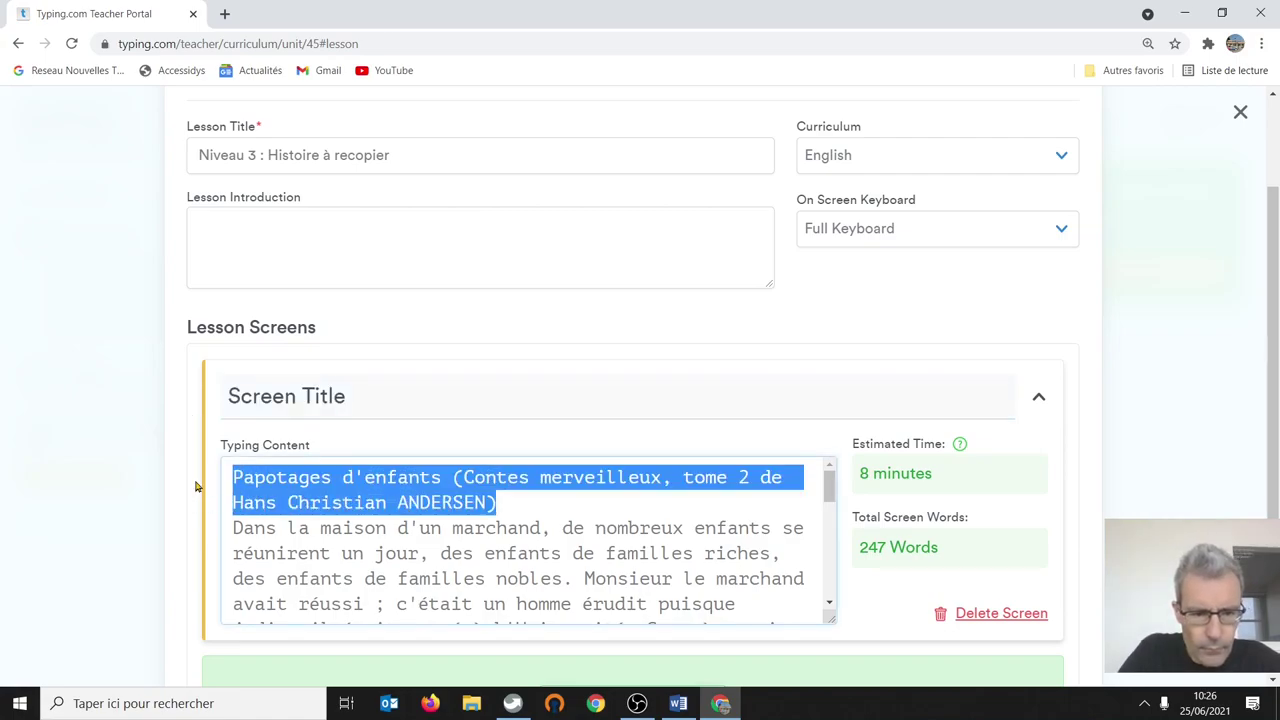
right_click(292, 490)
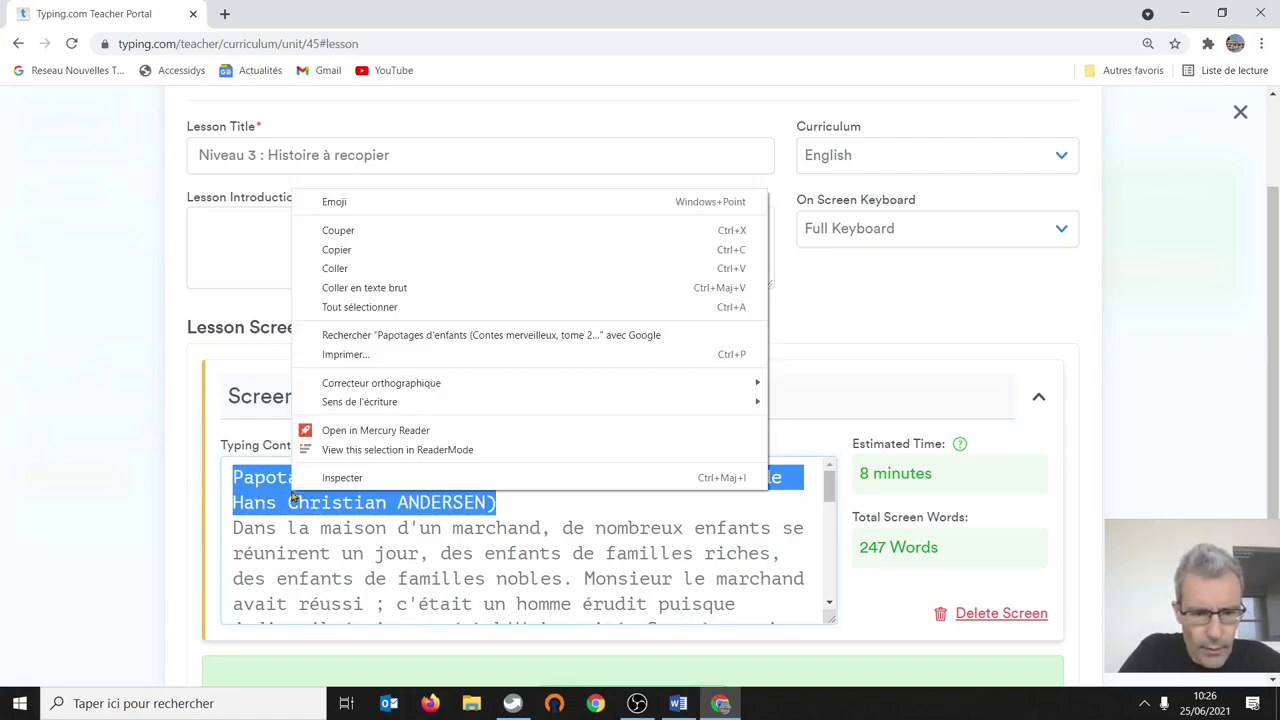
left_click(345, 232)
left_click(232, 503)
key("BackSpace")
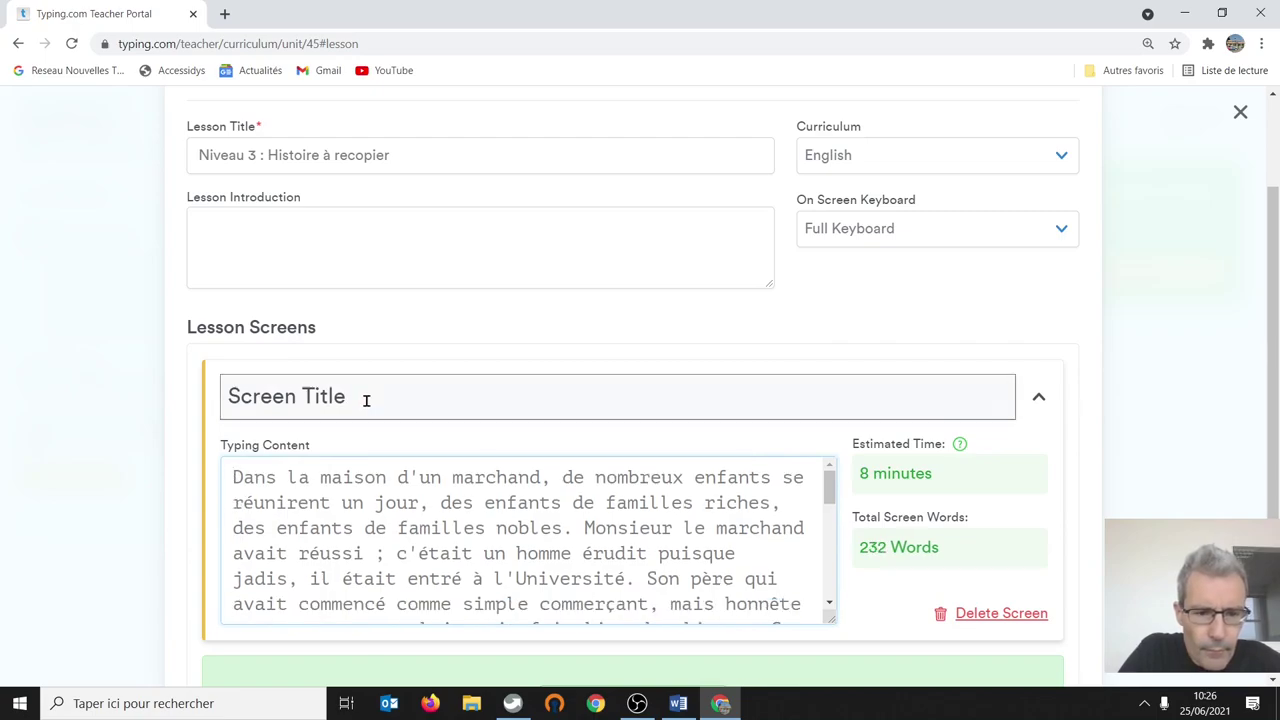
Step: Replace the first screen's title with the cut heading "Papotages d'enfants (Contes merveilleux, tome 2 de Hans Christian ANDERSEN)" and append "- 1ere partie"
left_click_drag(363, 397, 177, 400)
key("BackSpace")
right_click(262, 396)
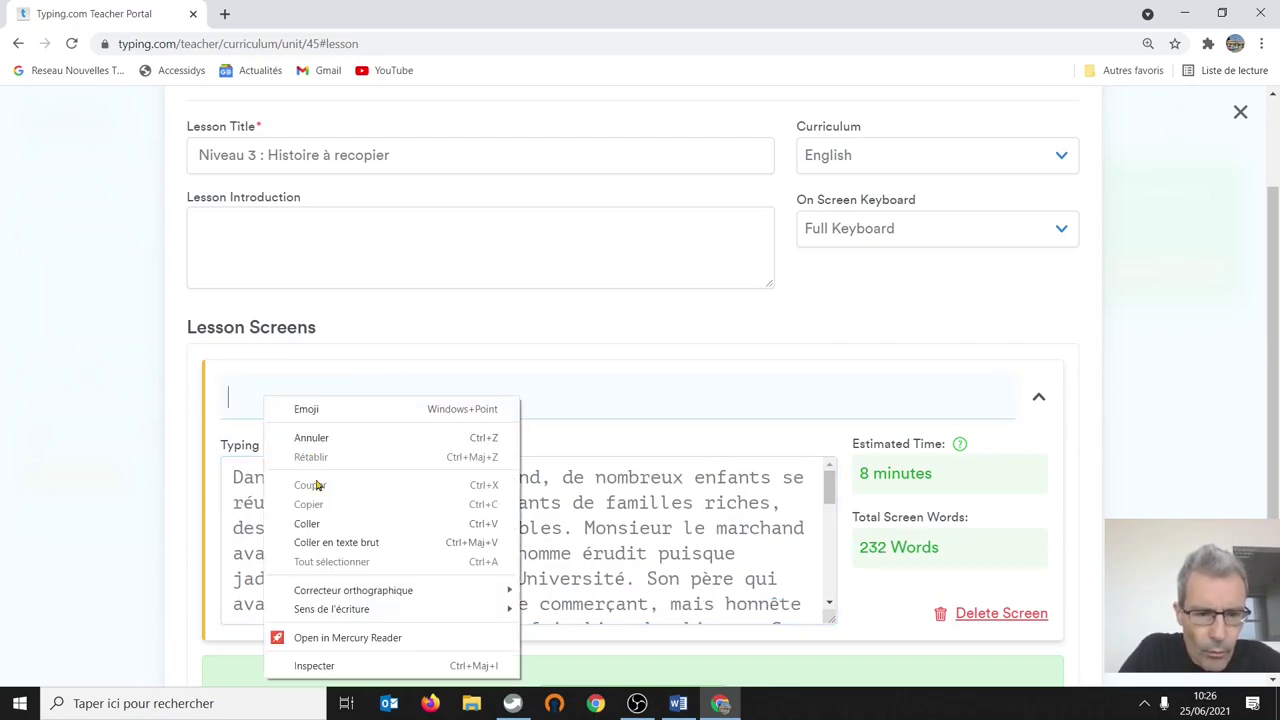
left_click(322, 530)
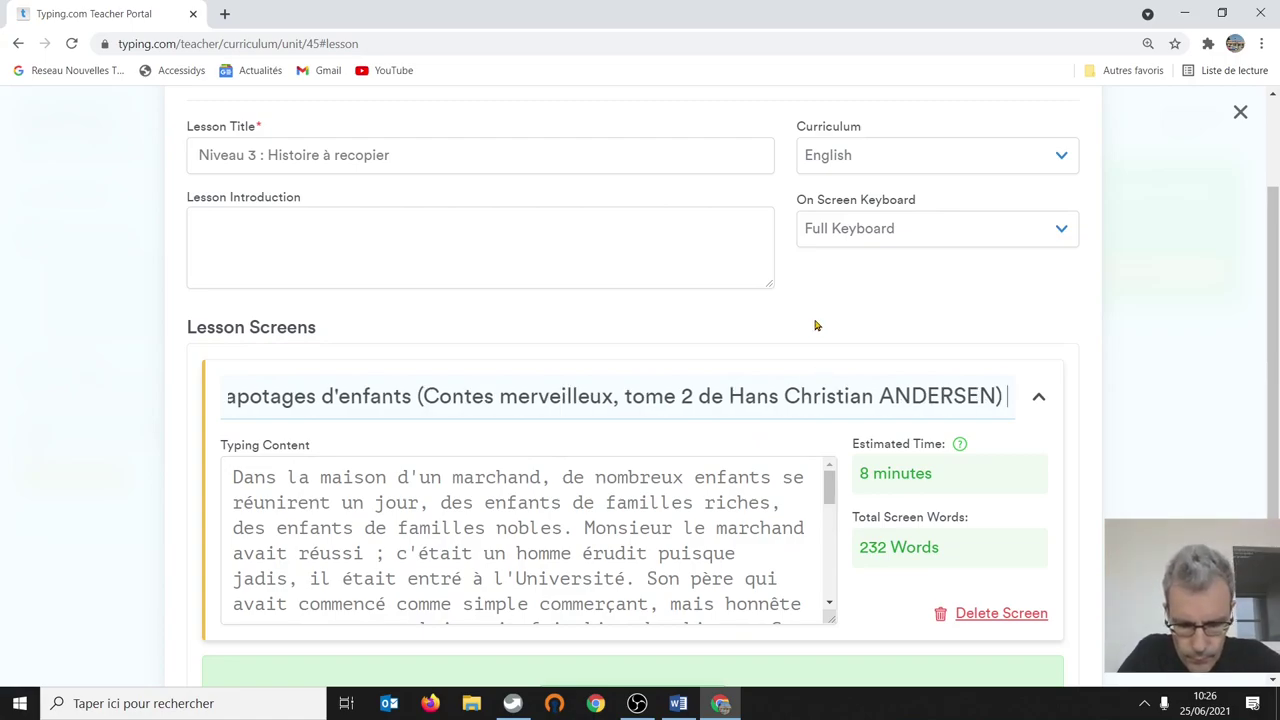
type("- 1er")
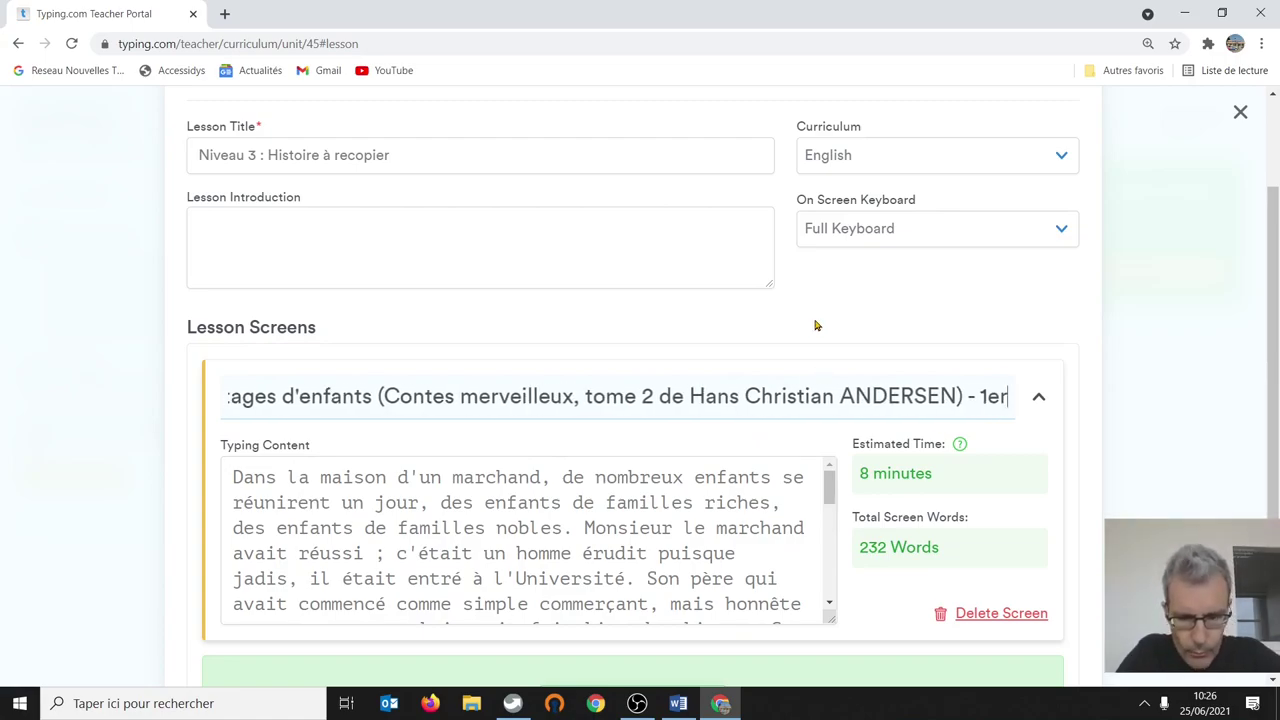
type("e partie")
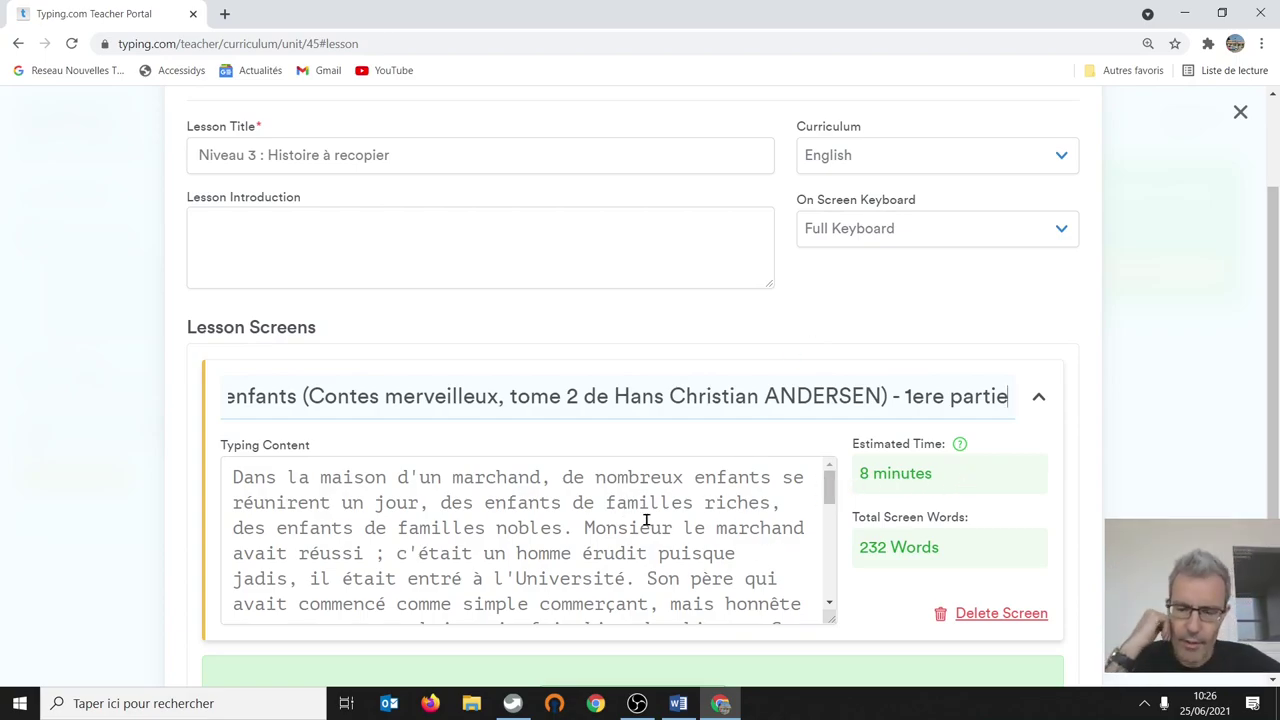
Step: Copy the end of the first screen's story, from "Il y avait par exemple" through "savait bien.", and delete it from the typing content
scroll(666, 528, "down", 3)
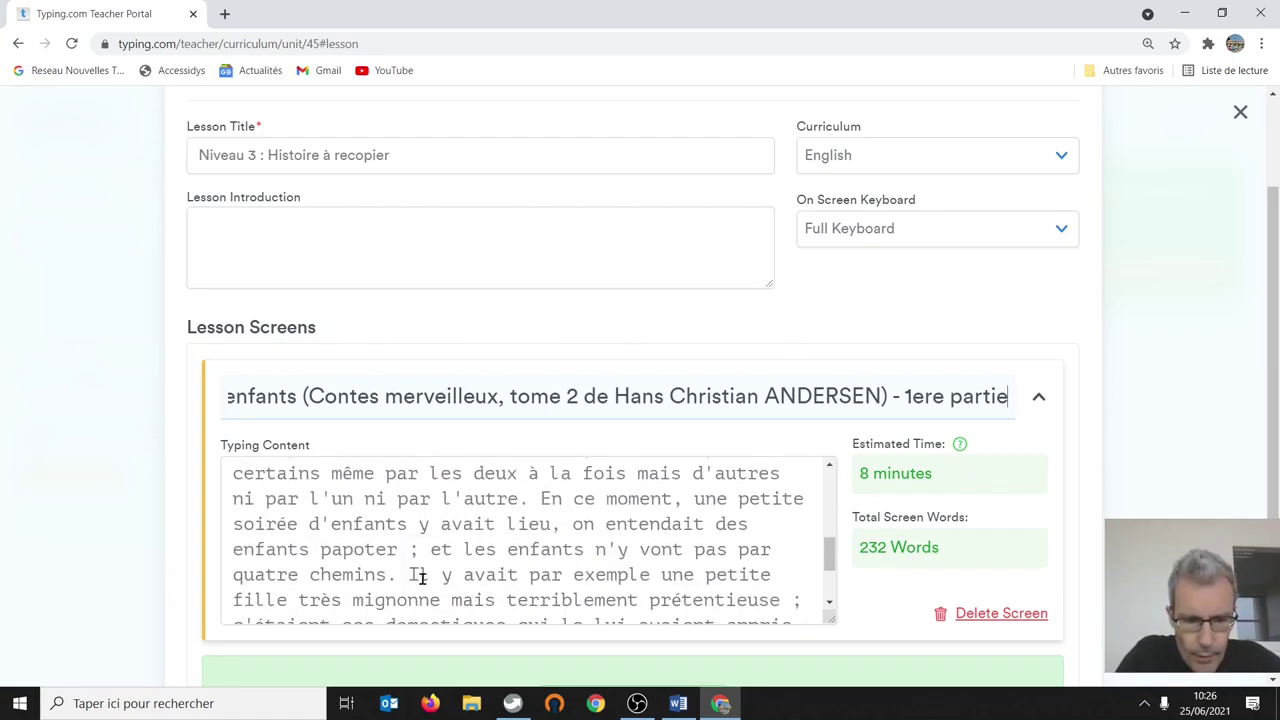
left_click_drag(408, 575, 672, 576)
key("ctrl+c")
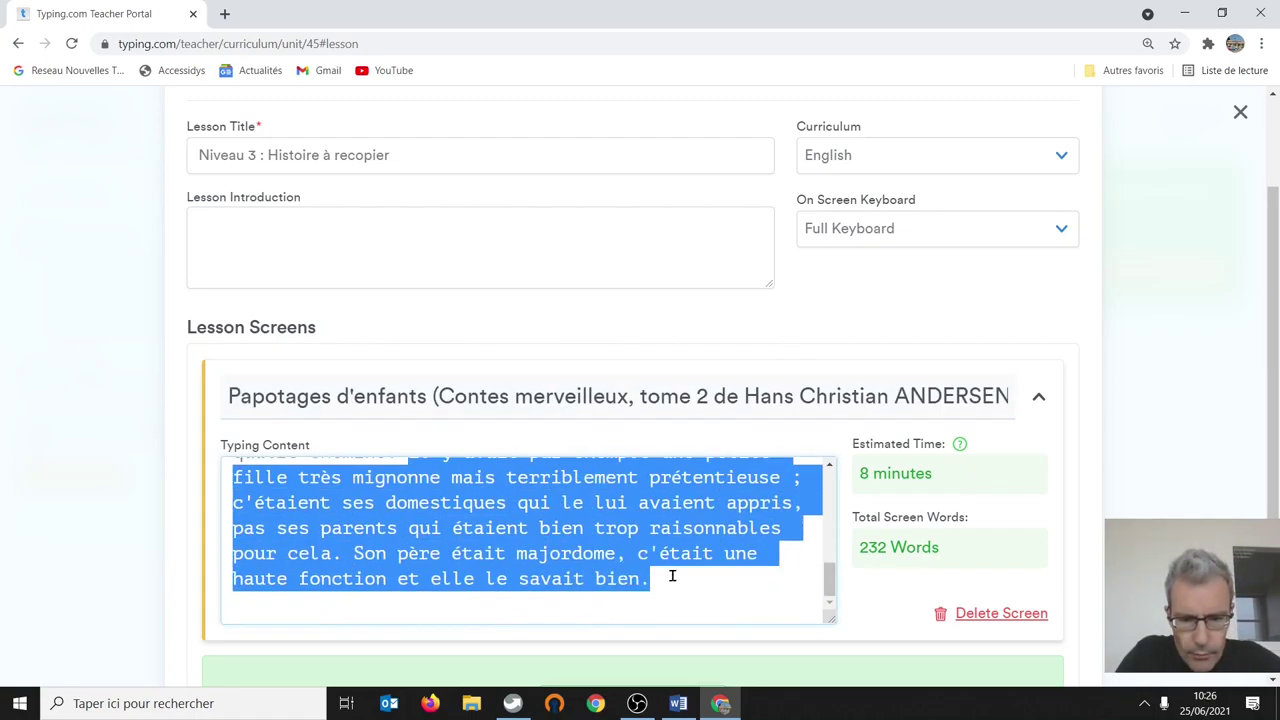
key("BackSpace")
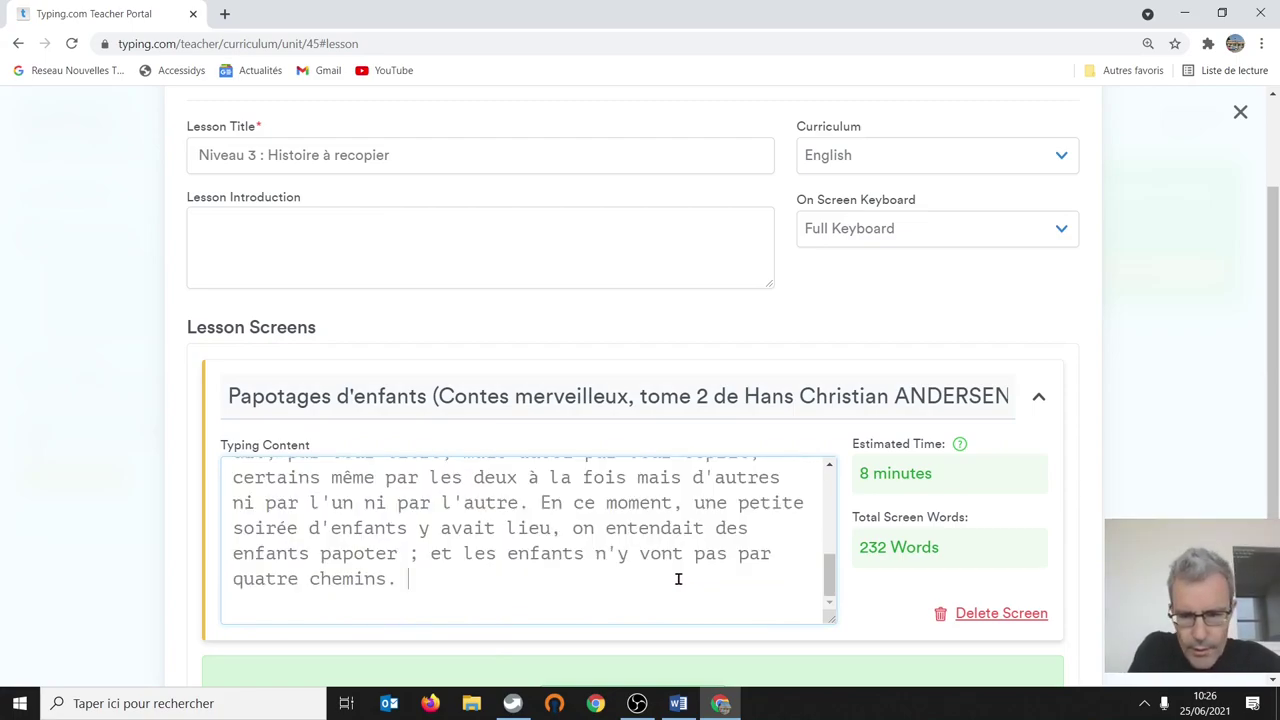
Step: Add a second lesson screen and paste the removed passage, starting at "Il y avait par exemple", into its typing content
scroll(671, 563, "down", 2)
left_click(627, 540)
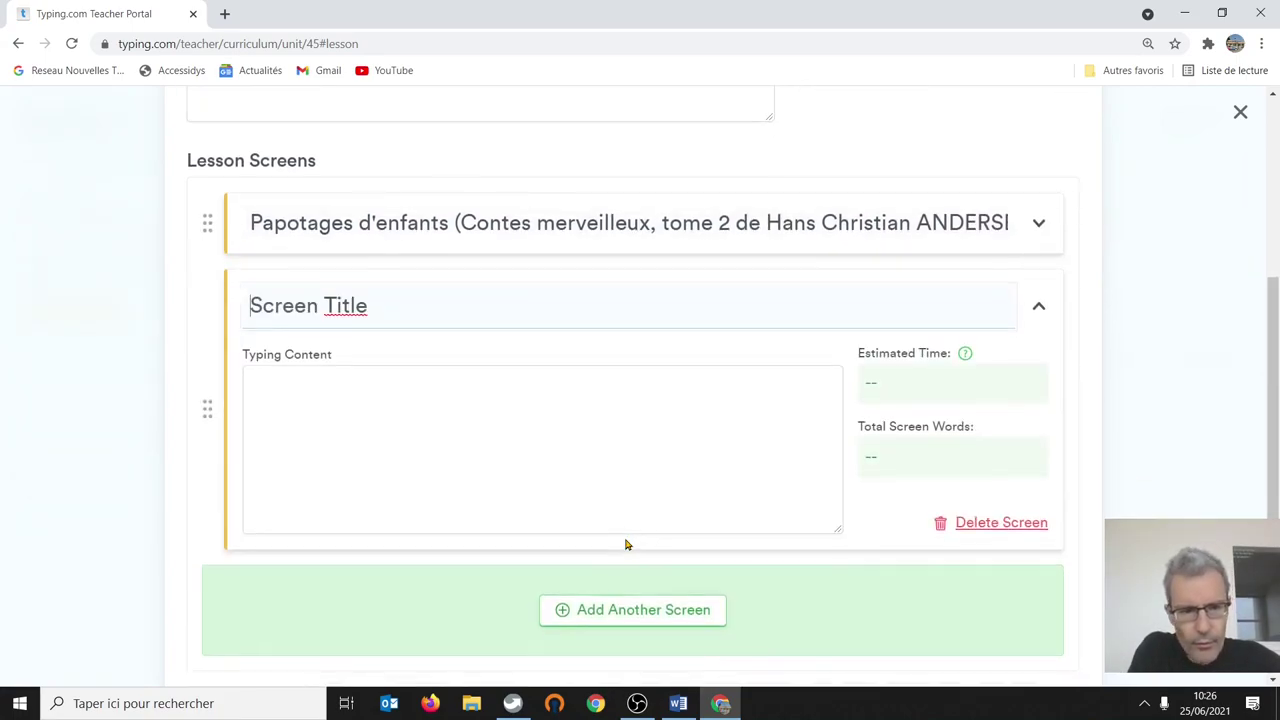
left_click(275, 392)
key("ctrl+v")
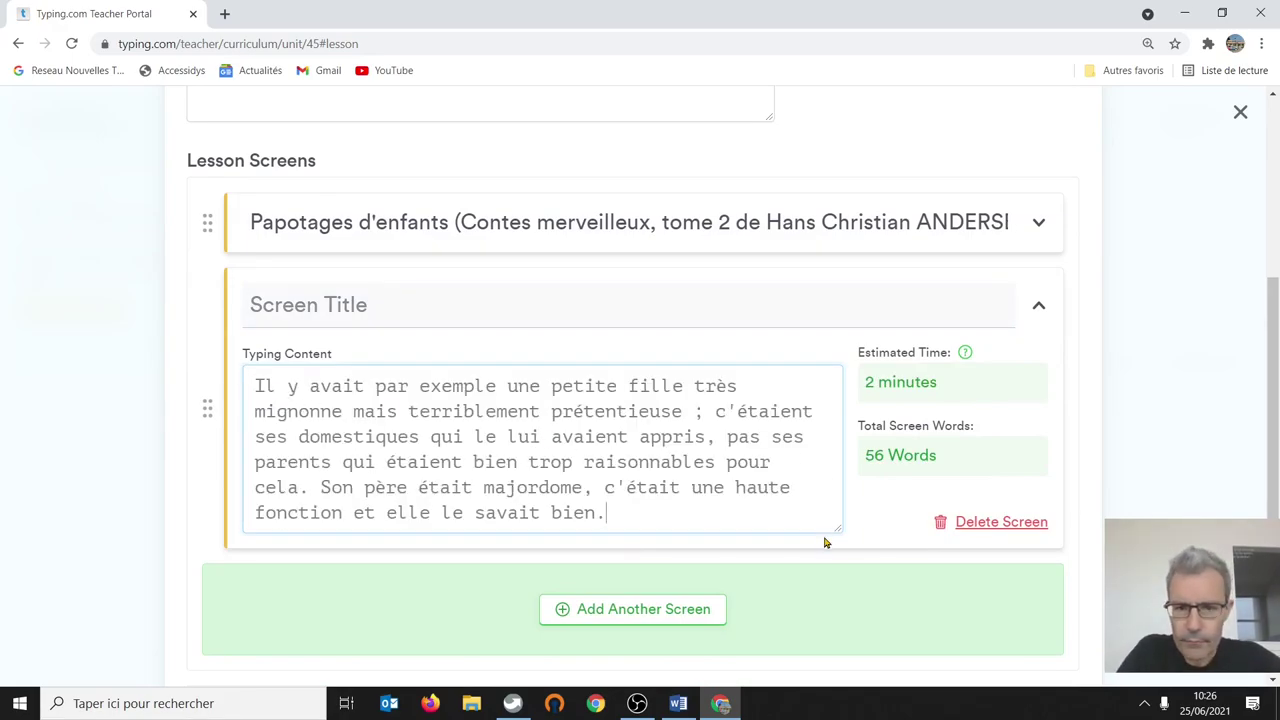
Step: Select the whole placeholder title of the second screen
left_click(343, 306)
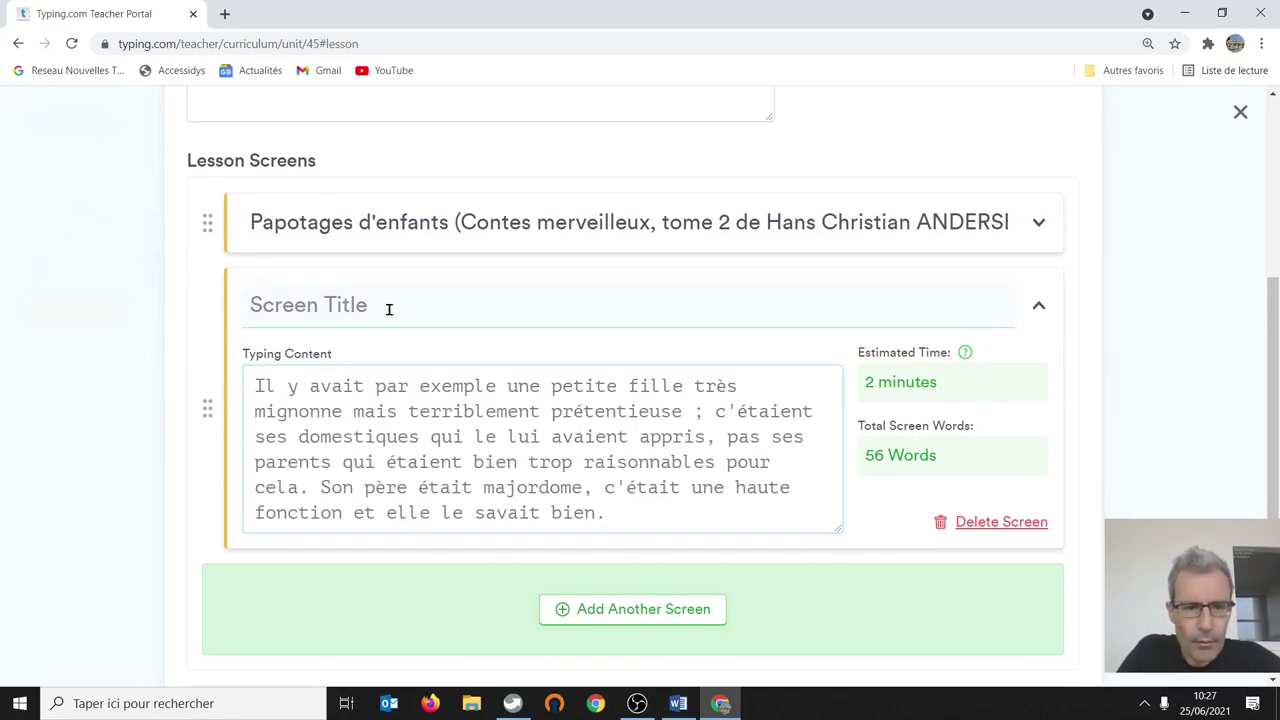
left_click_drag(389, 309, 184, 320)
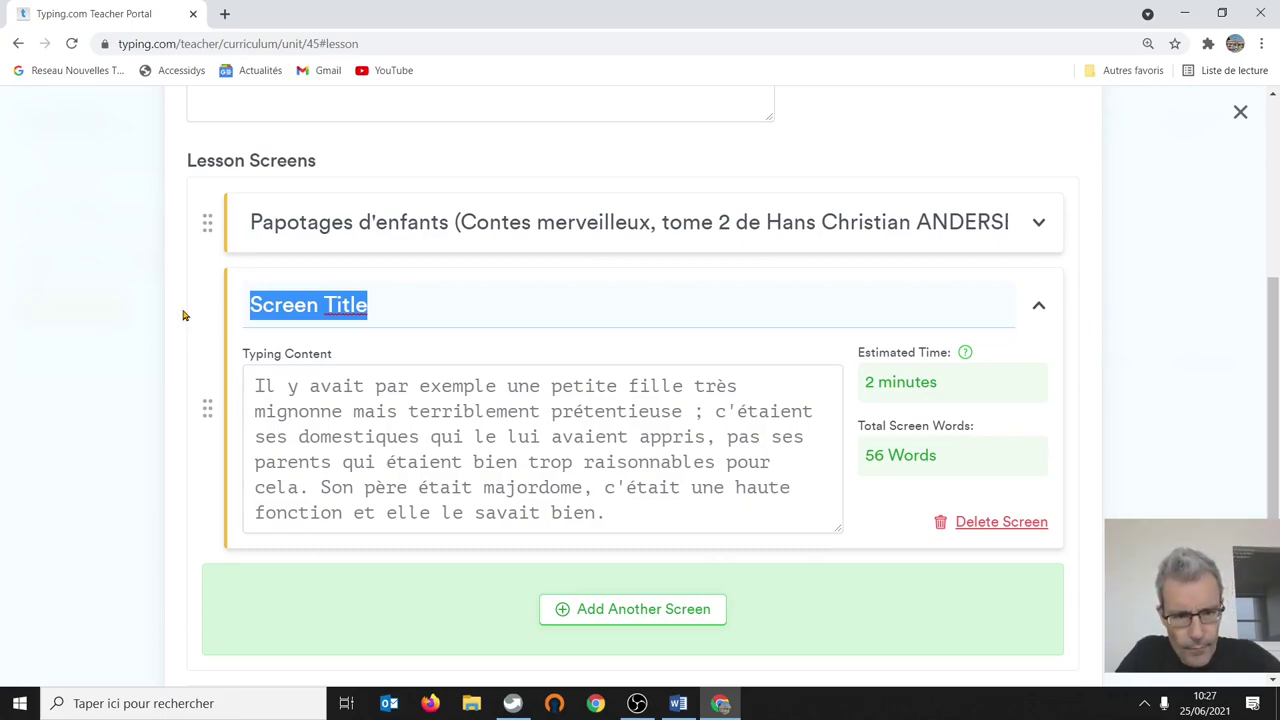